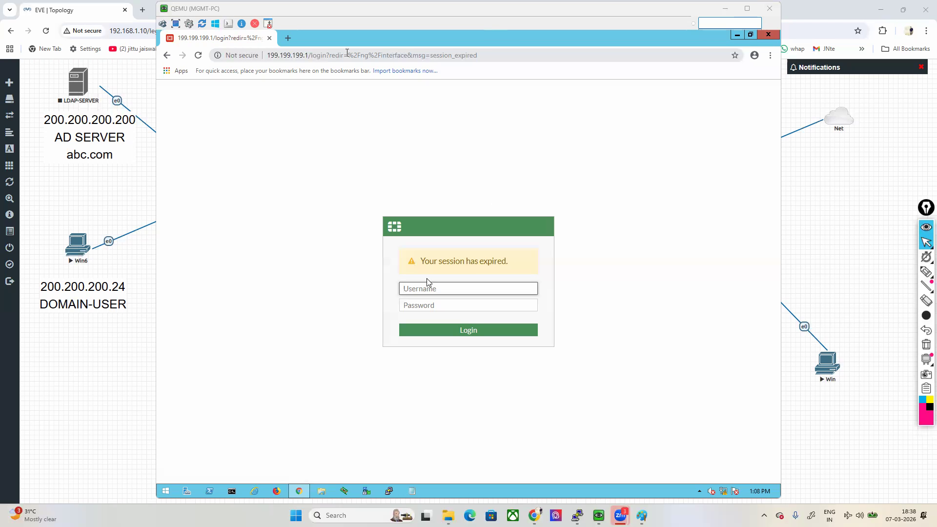
Step: Log in to the FortiGate as admin with the account password, postponing the FortiGate setup and dismissing the FortiOS 7.0.0 overview
type("ADMI")
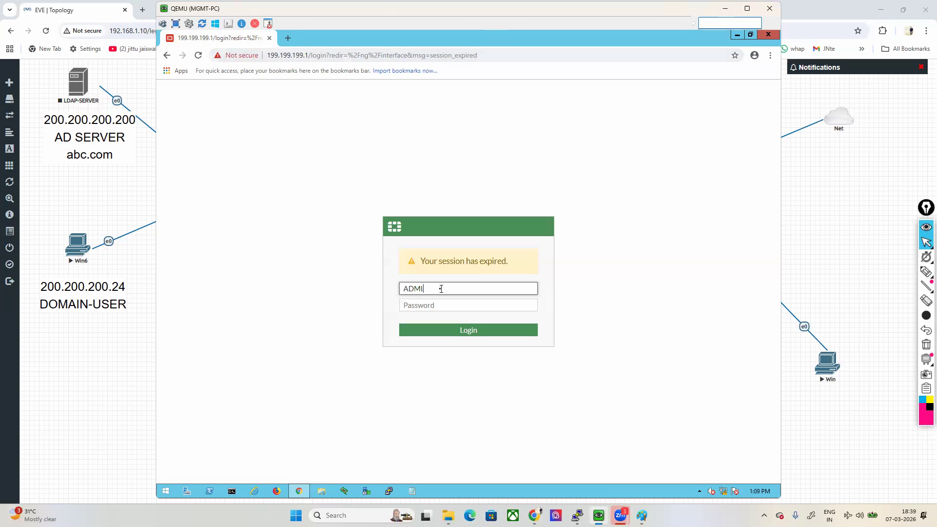
key("BackSpace")
key("BackSpace")
key("BackSpace")
key("BackSpace")
type("admin")
key("Tab")
type("admin")
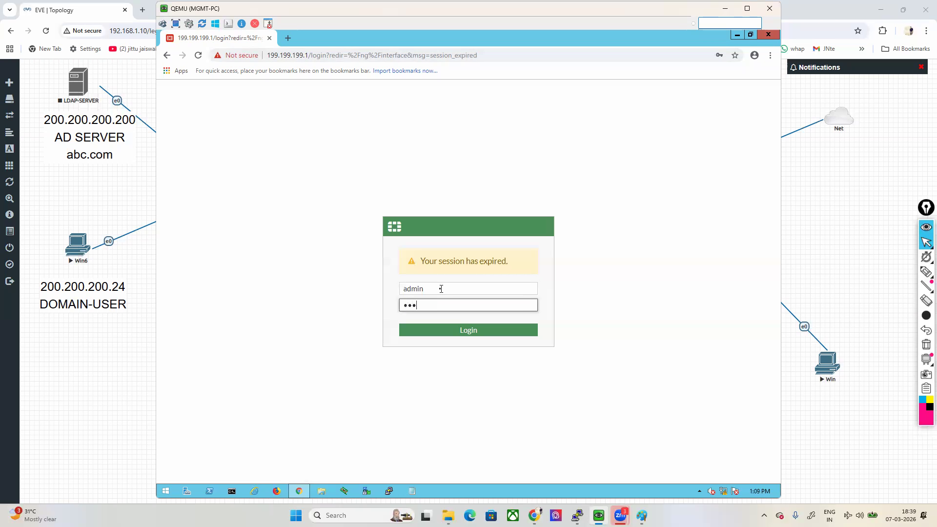
key("Return")
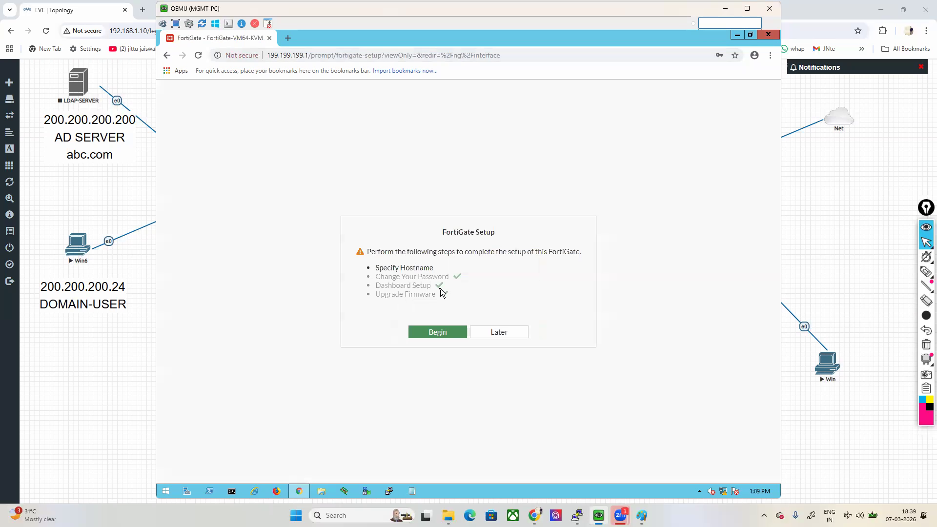
left_click(499, 332)
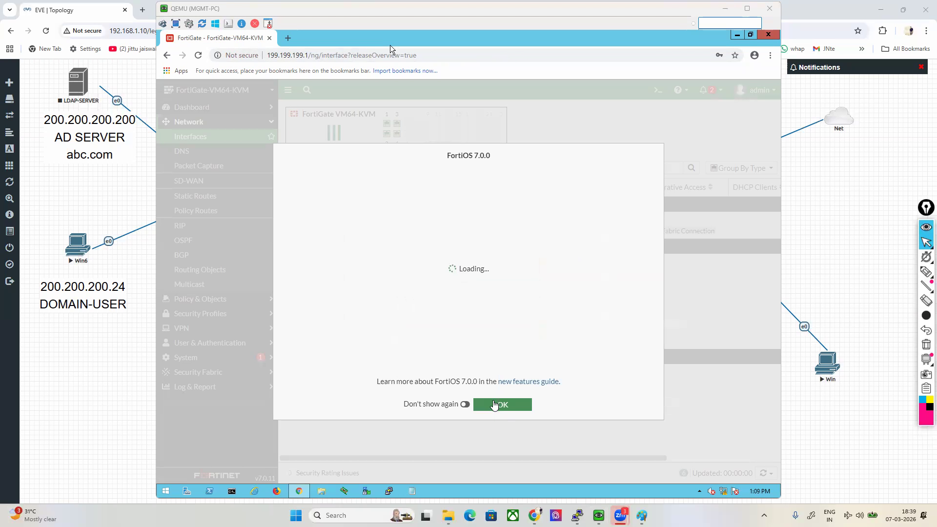
left_click(494, 405)
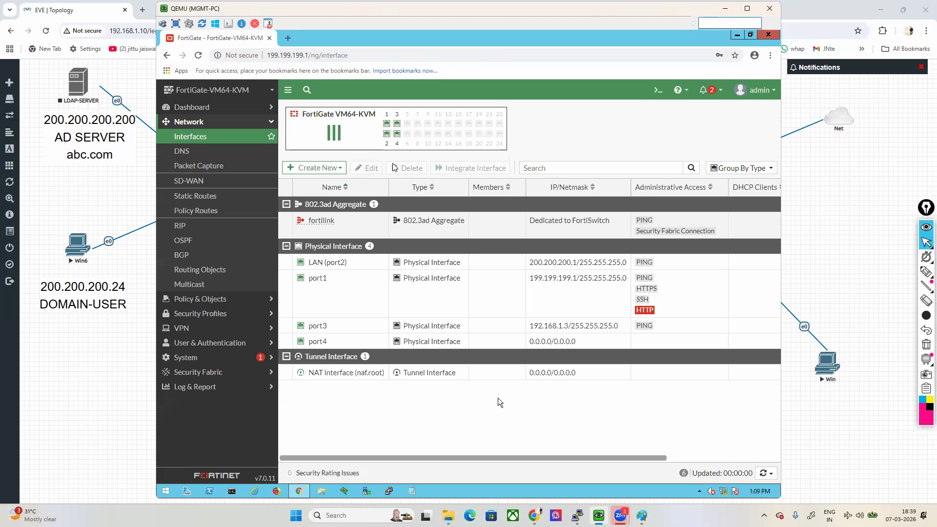
Step: Start creating a new user in the User Definition section of User & Authentication
left_click(210, 343)
left_click(197, 196)
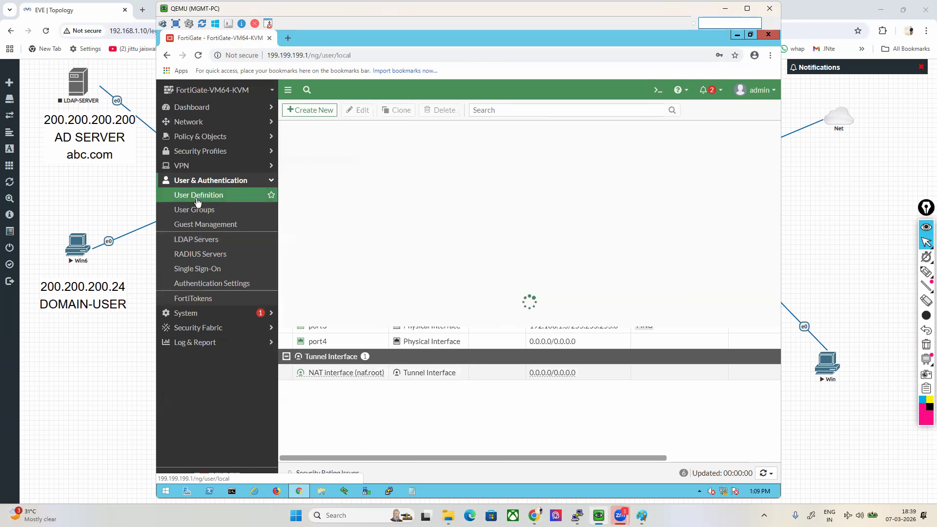
left_click(307, 110)
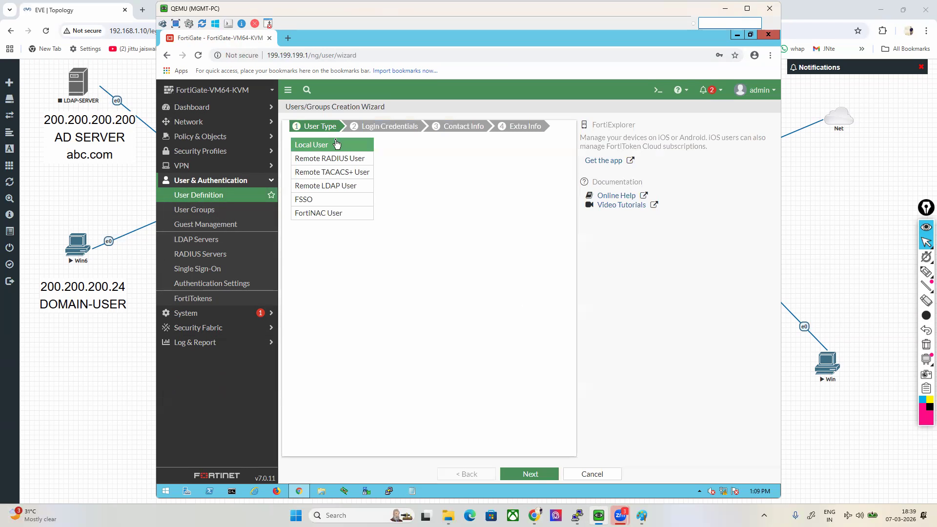
Step: Outline the Local User type with the annotation pen, clear the drawing and return to the normal pointer
left_click(926, 271)
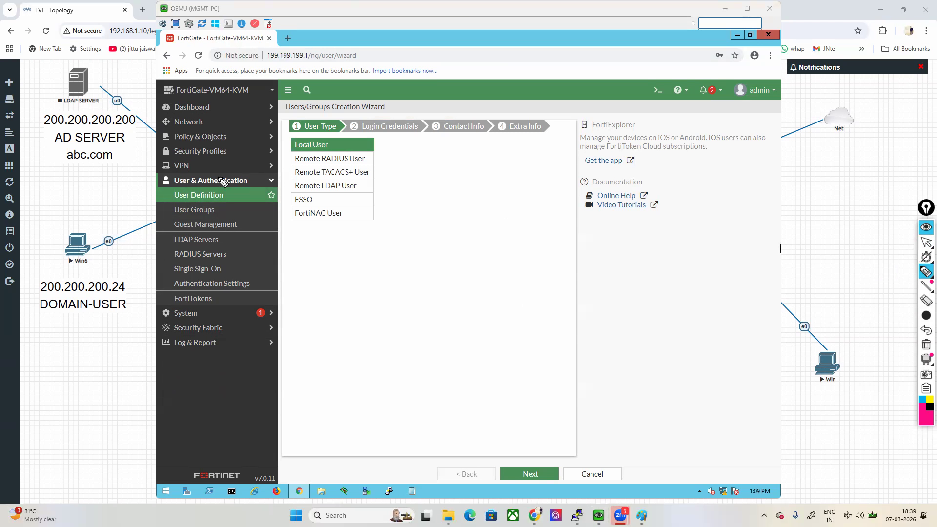
left_click_drag(286, 152, 322, 151)
left_click(926, 345)
mouse_move(302, 153)
left_mouse_down()
mouse_move(352, 153)
mouse_move(308, 135)
mouse_move(283, 149)
left_mouse_up()
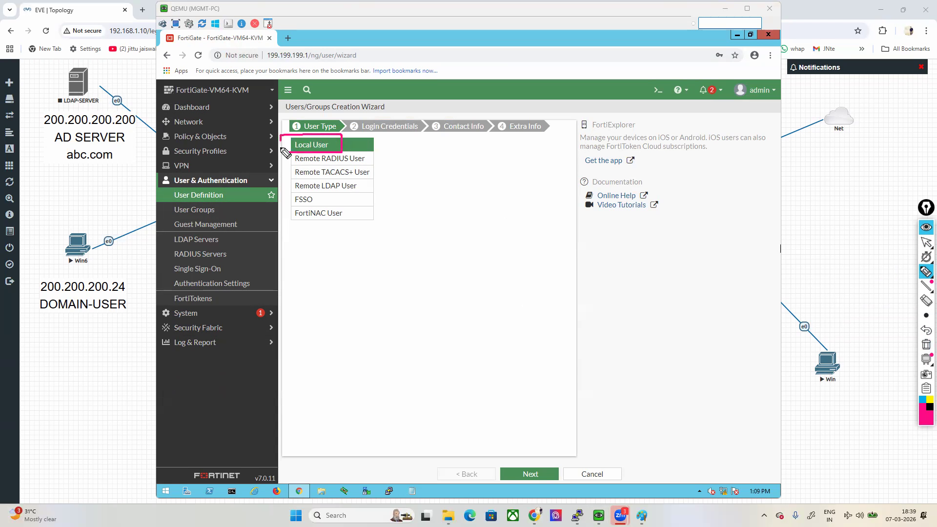
left_click(926, 345)
mouse_move(926, 259)
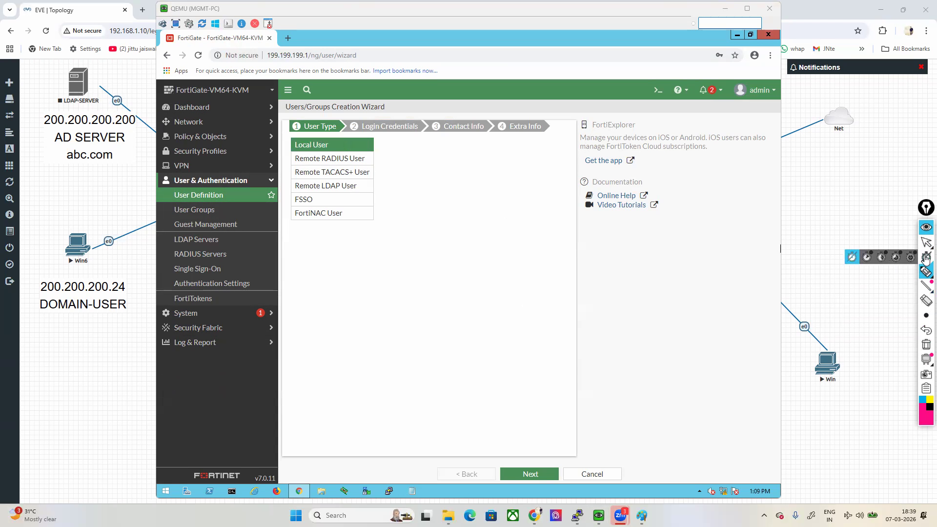
left_click(927, 243)
Step: Create a local user with the username vpn1 and its password, keeping the remaining wizard pages at their defaults
left_click(531, 475)
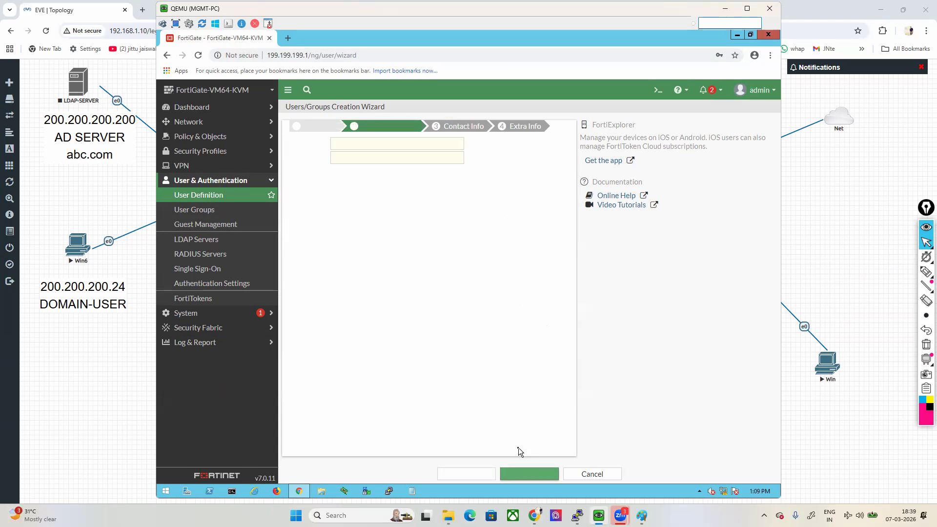
left_click(389, 146)
type("vpn1")
key("Tab")
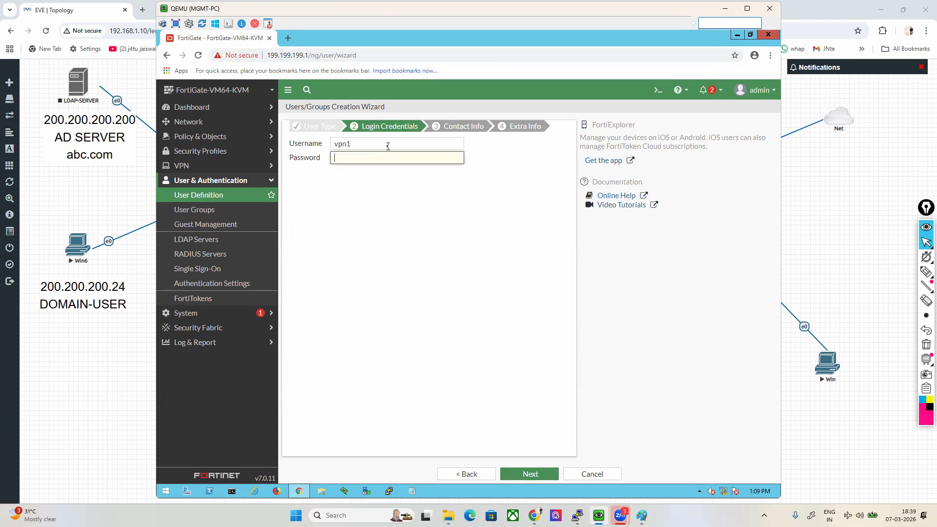
type("123")
left_click(534, 479)
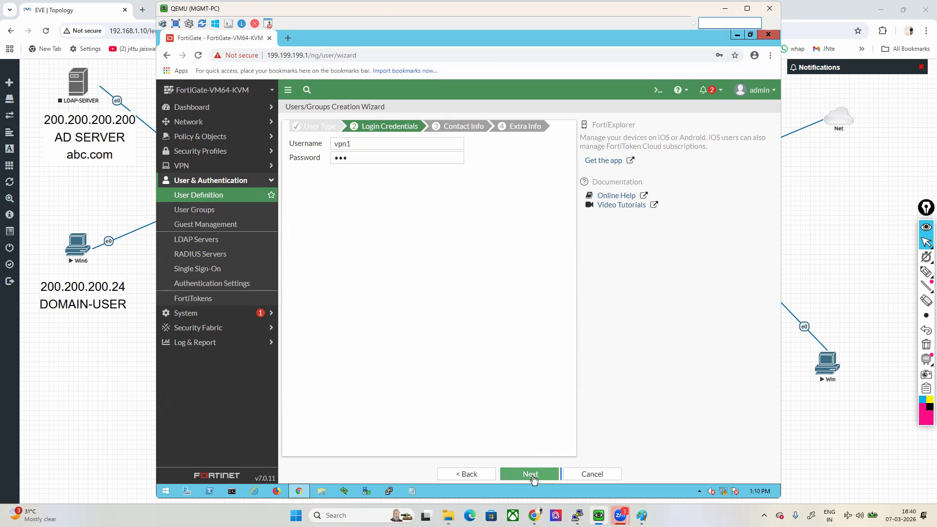
left_click(531, 475)
left_click(531, 474)
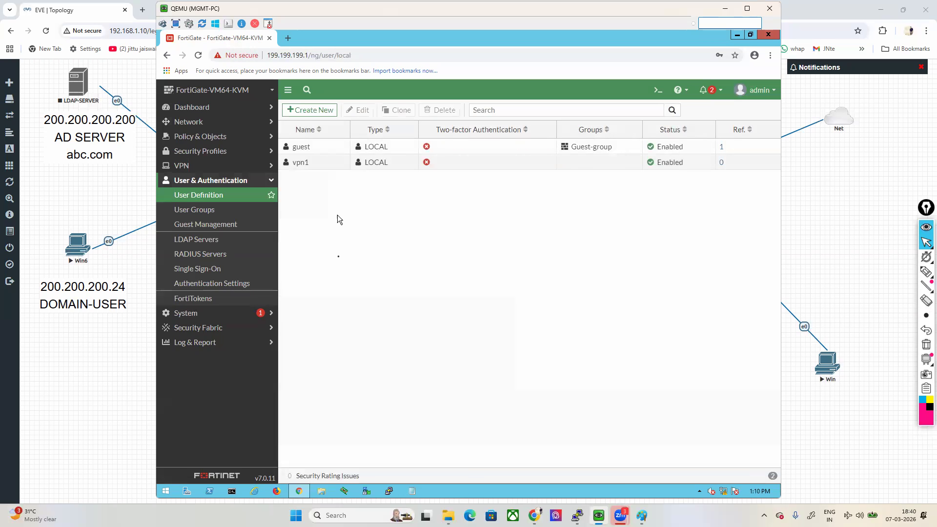
Step: Create a second local user with the username vpn2 and its password, leaving the other wizard pages at their defaults
left_click(310, 110)
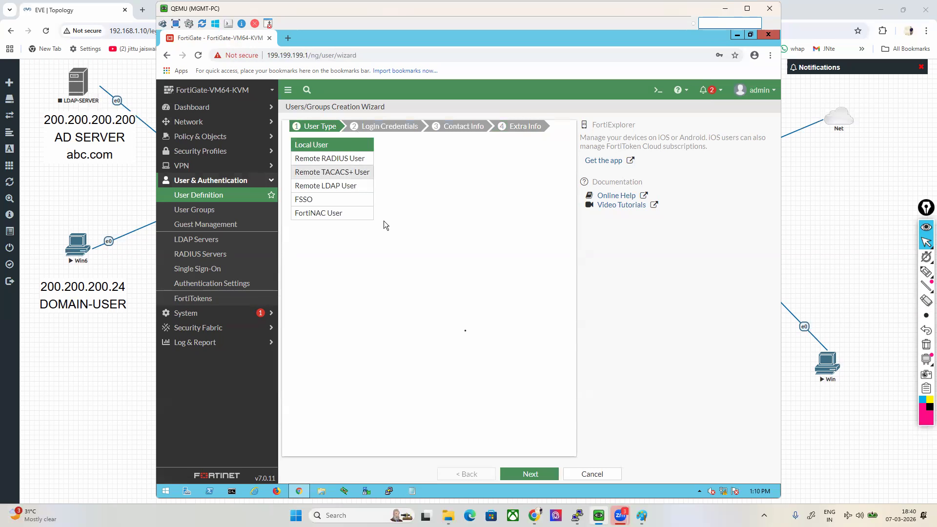
left_click(532, 476)
left_click(391, 145)
type("vpn2")
key("Tab")
type("123")
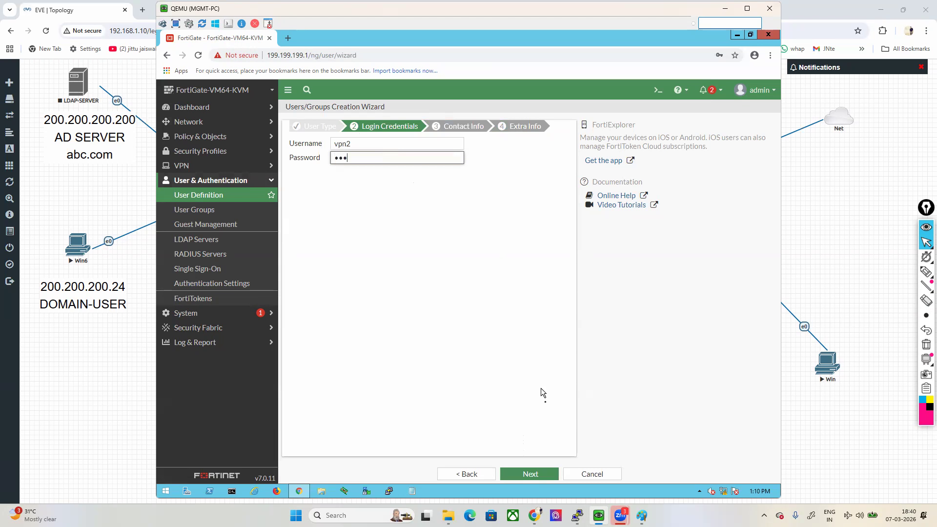
left_click(534, 474)
left_click(535, 474)
left_click(535, 473)
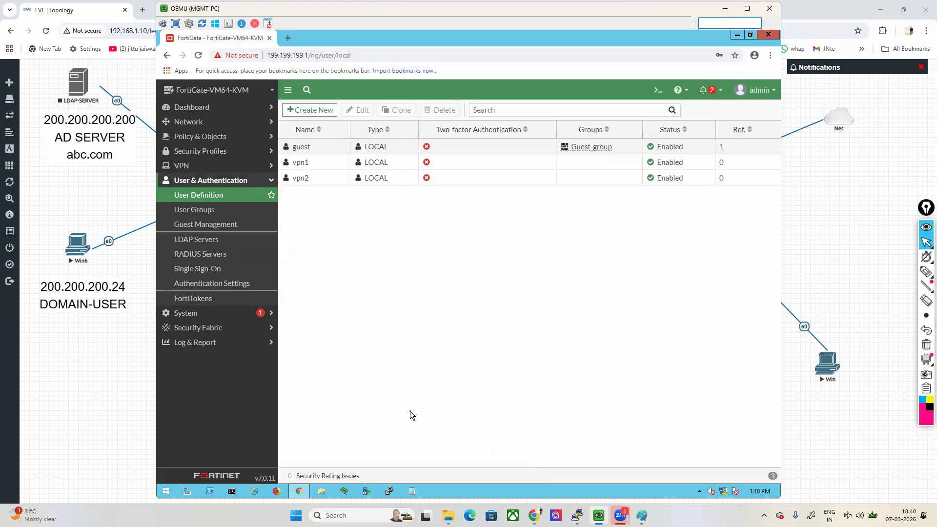
Step: Create a Firewall-type user group named local-grp with vpn1 and vpn2 as its members
left_click(193, 211)
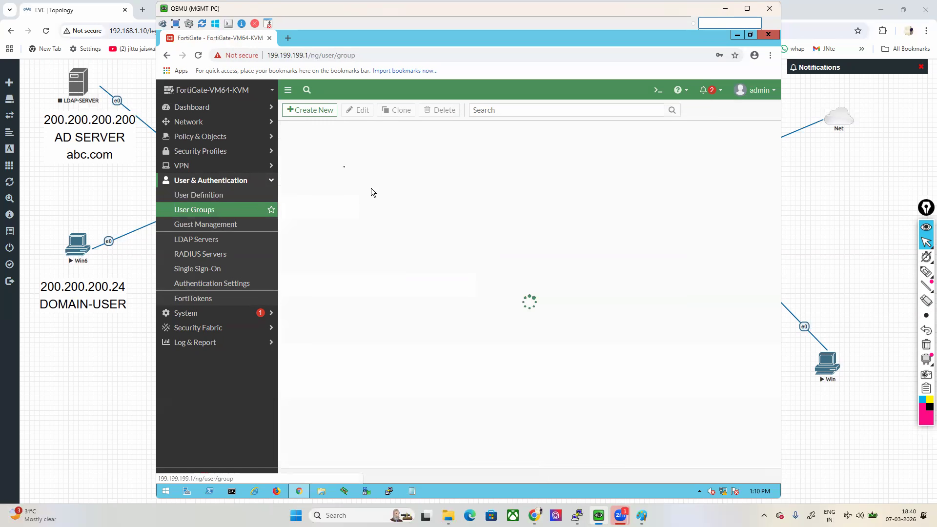
left_click(310, 110)
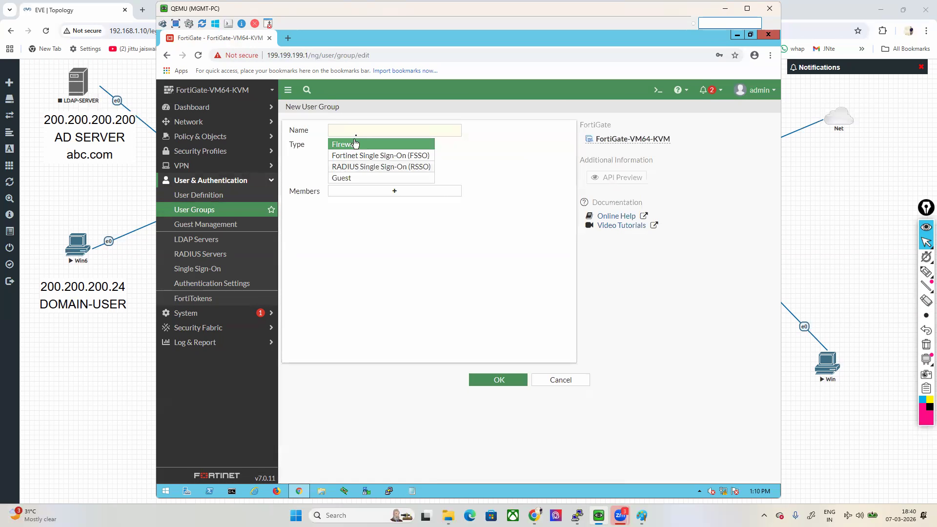
left_click(369, 128)
type("local-grp")
left_click(384, 194)
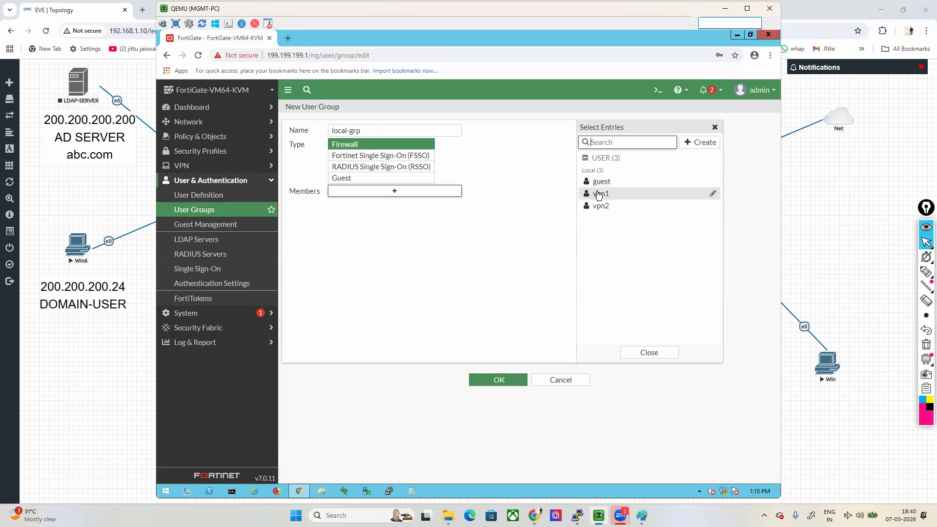
left_click(599, 194)
left_click(600, 206)
left_click(529, 241)
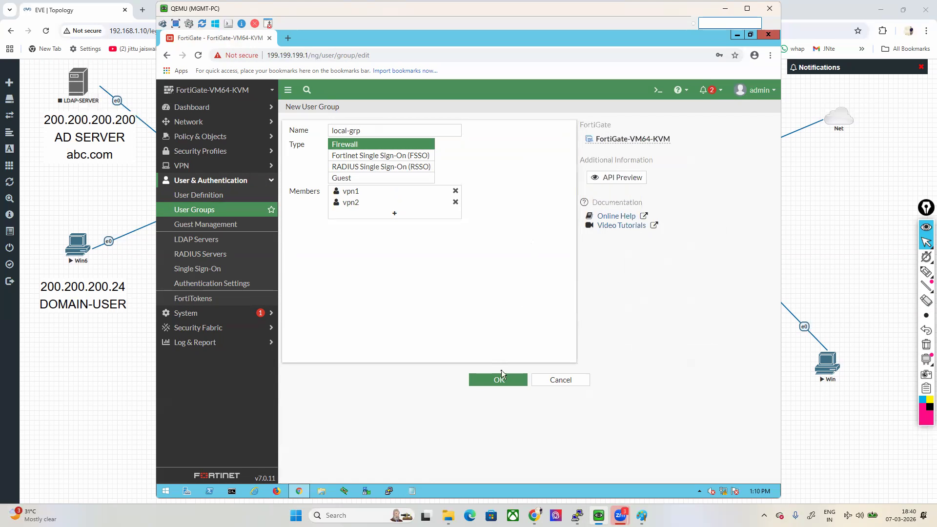
left_click(503, 378)
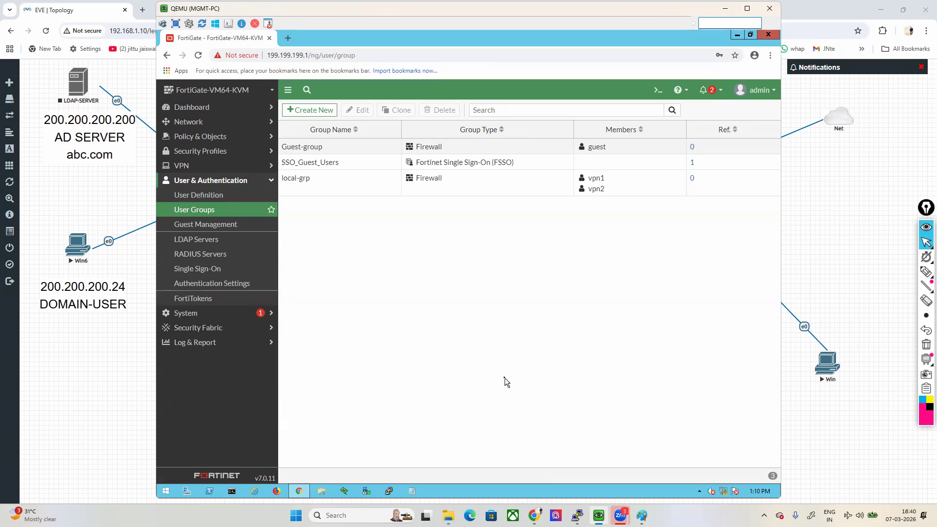
Step: Expand the VPN section, outline SSL-VPN Portals and SSL-VPN Settings with the annotation pen, and clear the drawing
left_click(210, 168)
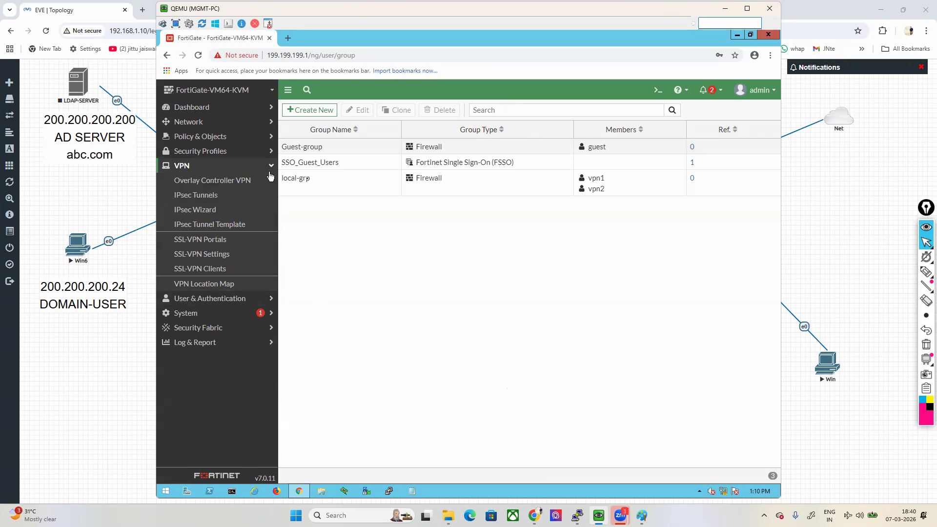
mouse_move(926, 274)
left_click(882, 274)
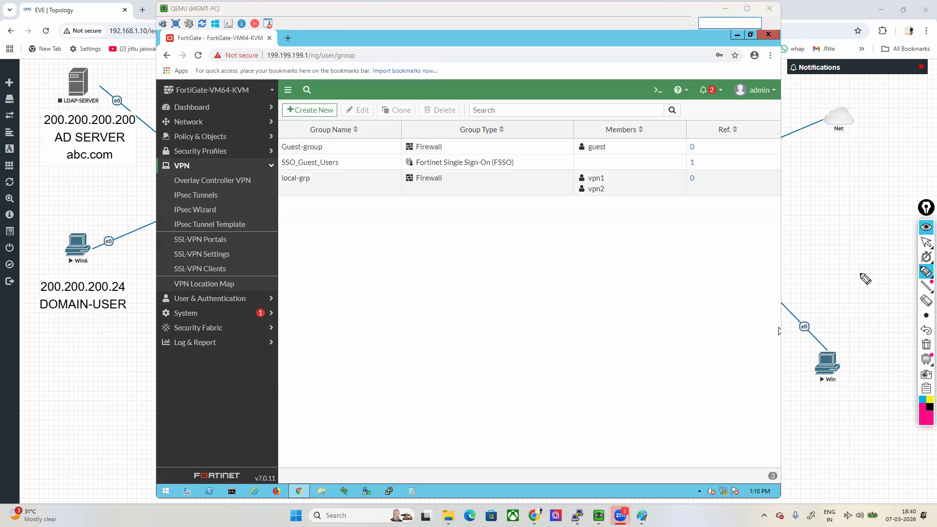
mouse_move(235, 234)
left_mouse_down()
mouse_move(166, 240)
mouse_move(250, 248)
mouse_move(249, 233)
mouse_move(225, 233)
left_mouse_up()
mouse_move(169, 248)
left_mouse_down()
mouse_move(171, 266)
mouse_move(239, 265)
mouse_move(243, 252)
left_mouse_up()
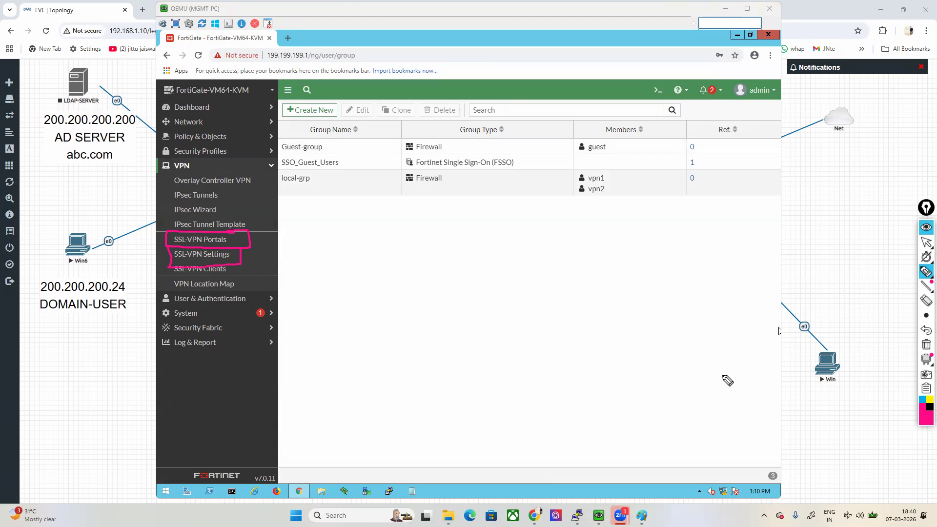
left_click(926, 345)
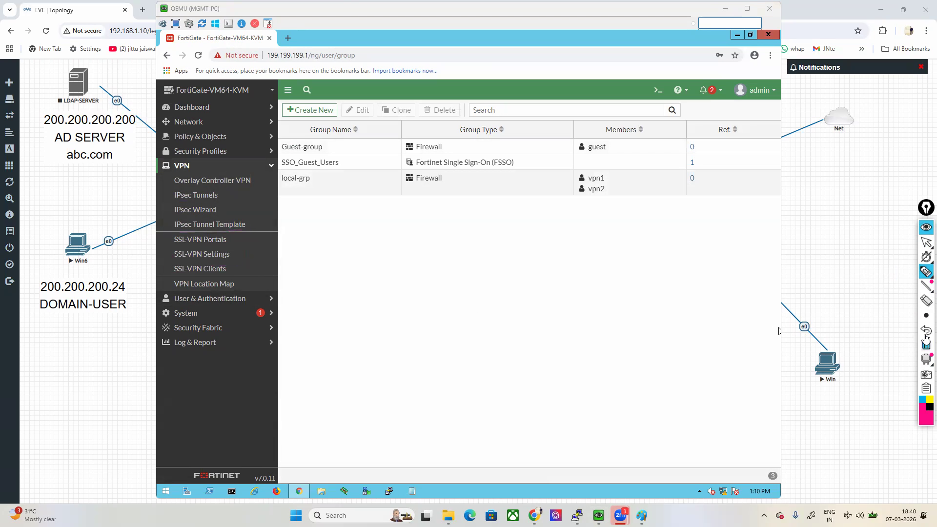
left_click(927, 245)
Step: Open the full-access SSL-VPN portal for editing and disable both Tunnel Mode and Web Mode
left_click(216, 238)
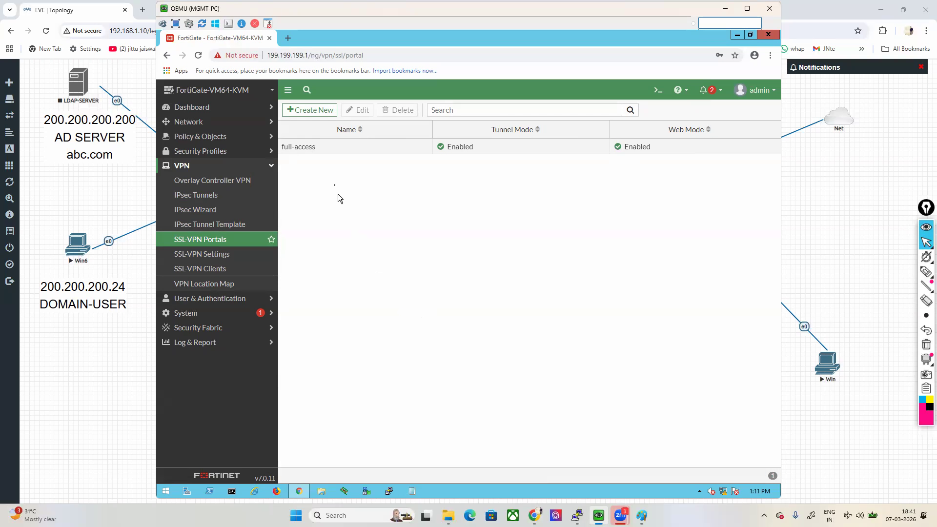
left_click(320, 149)
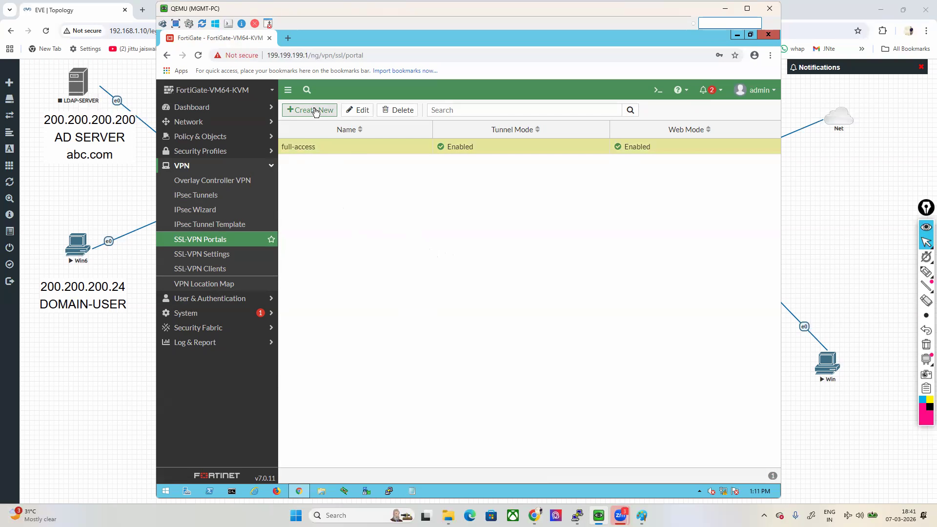
double_click(328, 151)
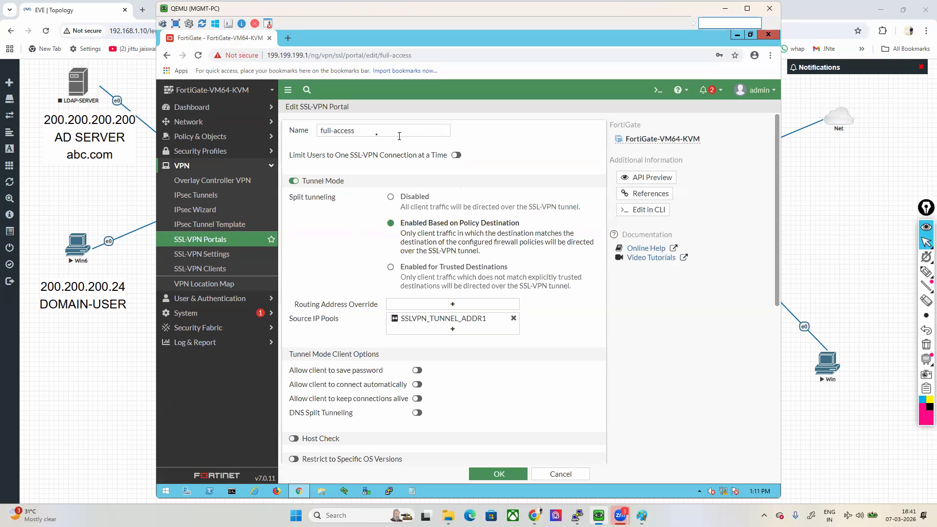
triple_click(366, 134)
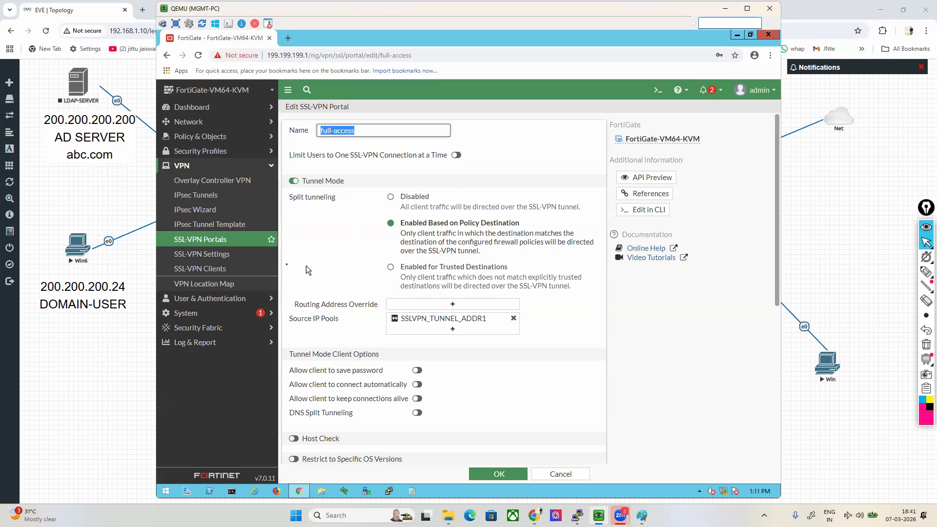
left_click(292, 181)
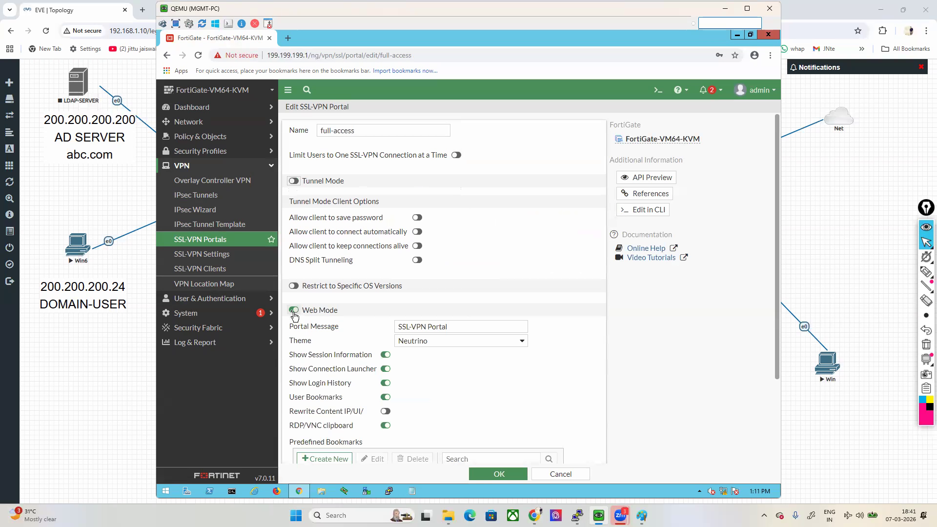
left_click(293, 310)
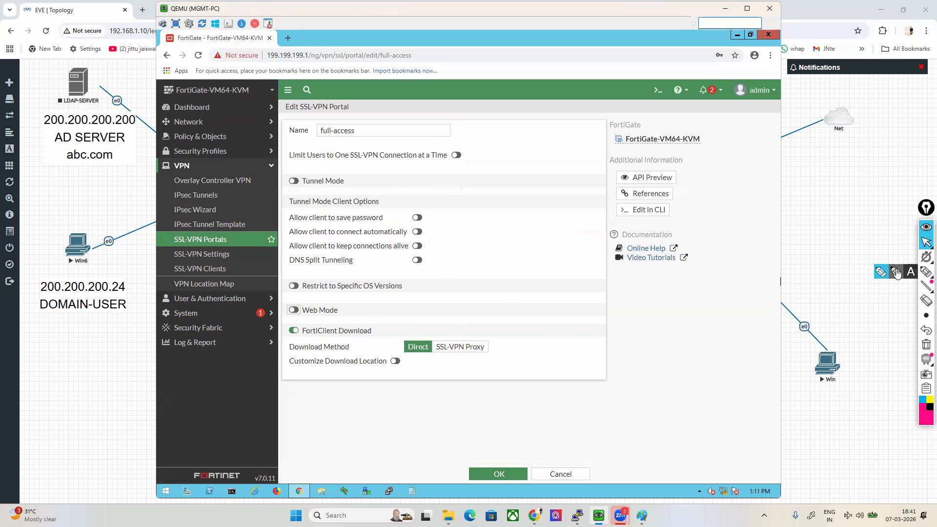
Step: Outline the Tunnel Mode settings in pink and the Web Mode area in a thicker dark purple with the annotation pen, and clear the drawing
left_click(926, 271)
mouse_move(361, 163)
left_mouse_down()
mouse_move(250, 164)
mouse_move(244, 293)
mouse_move(454, 295)
mouse_move(476, 233)
mouse_move(349, 163)
mouse_move(320, 161)
left_mouse_up()
left_click(926, 408)
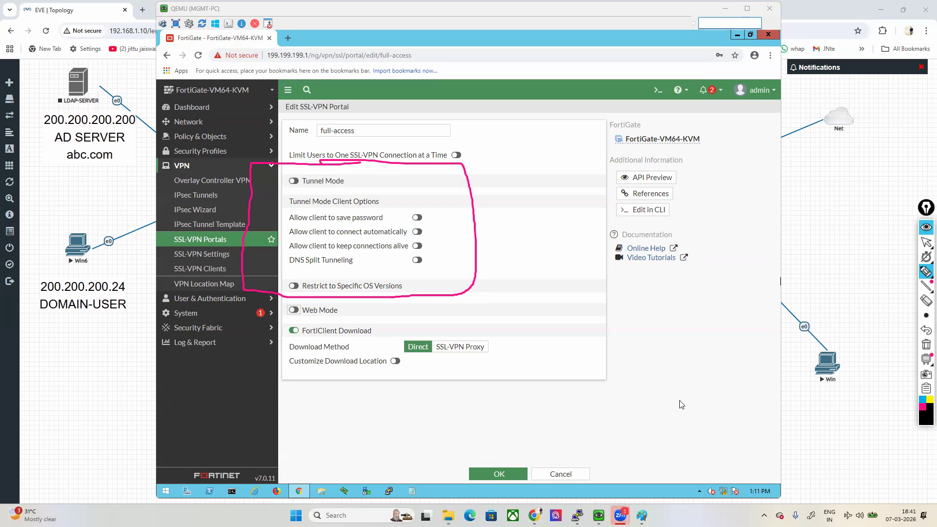
left_click(921, 419)
left_click(893, 360)
left_click(925, 316)
left_click(882, 318)
mouse_move(405, 298)
left_mouse_down()
mouse_move(326, 295)
mouse_move(238, 315)
mouse_move(392, 418)
left_mouse_up()
mouse_move(461, 425)
left_mouse_down()
mouse_move(556, 290)
mouse_move(386, 294)
left_mouse_up()
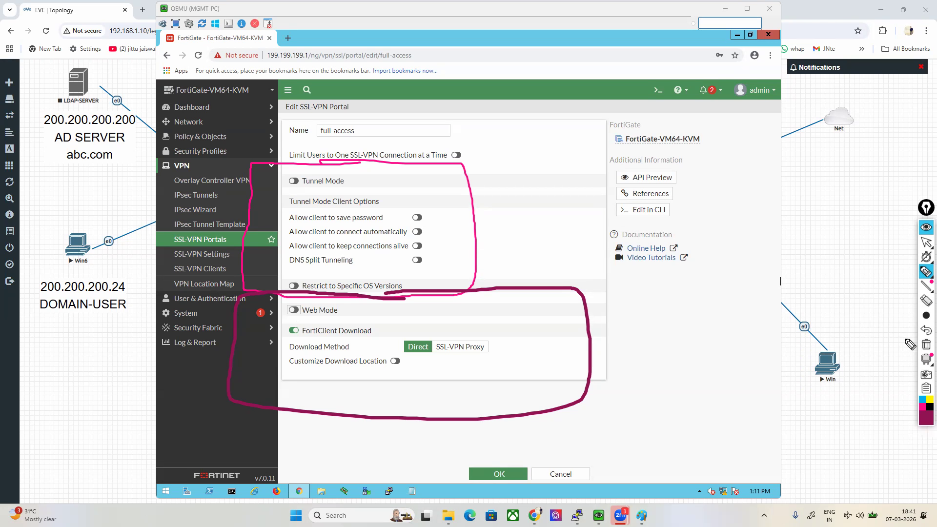
left_click(926, 257)
left_click(926, 242)
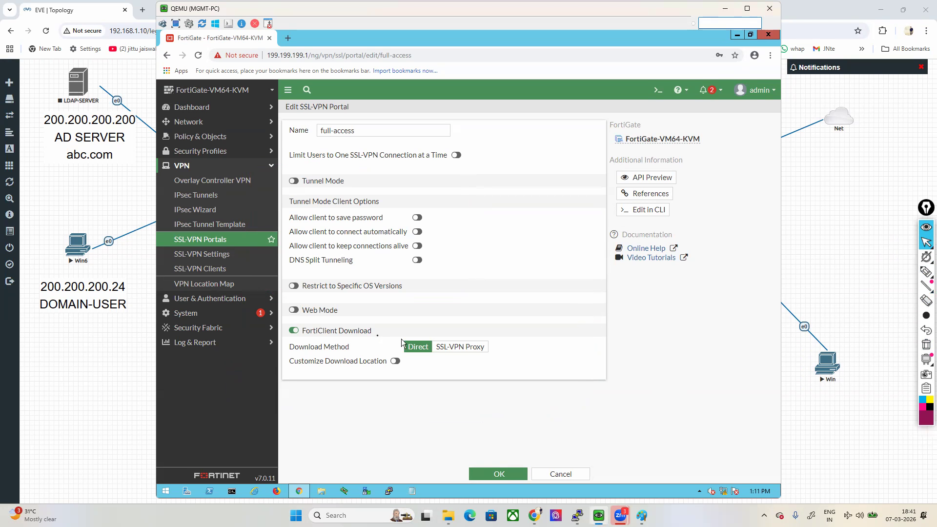
Step: Enable Web Mode on the full-access portal, review its portal message, display options and predefined bookmarks, and save the portal
left_click(295, 310)
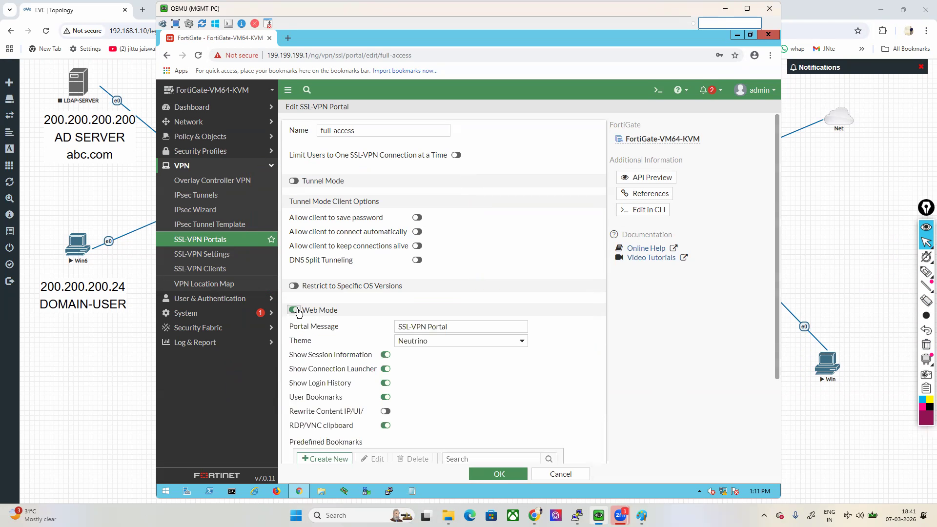
scroll(540, 385, "down", 2)
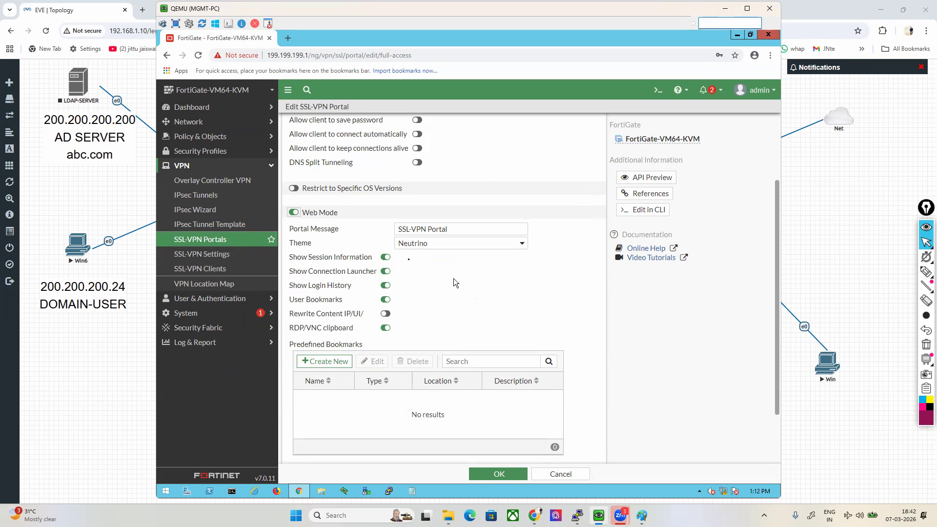
left_click_drag(290, 228, 334, 233)
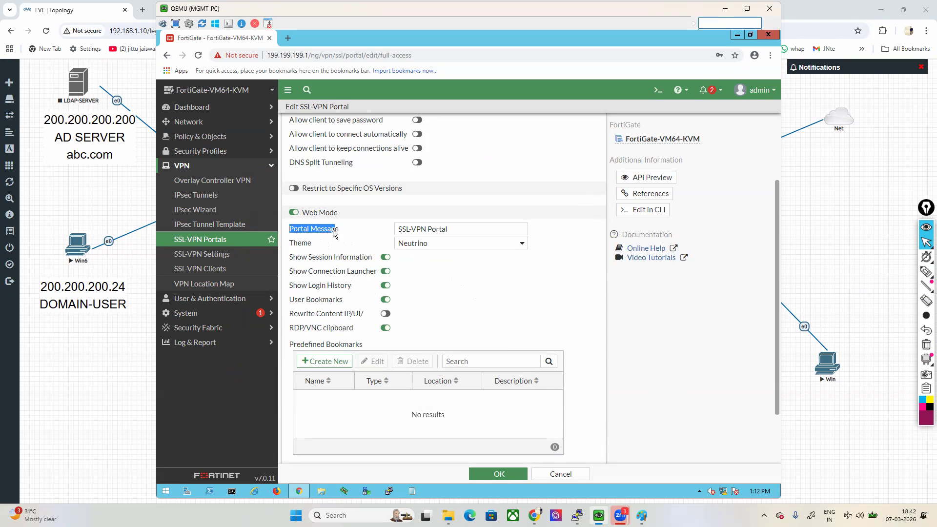
left_click_drag(449, 229, 406, 229)
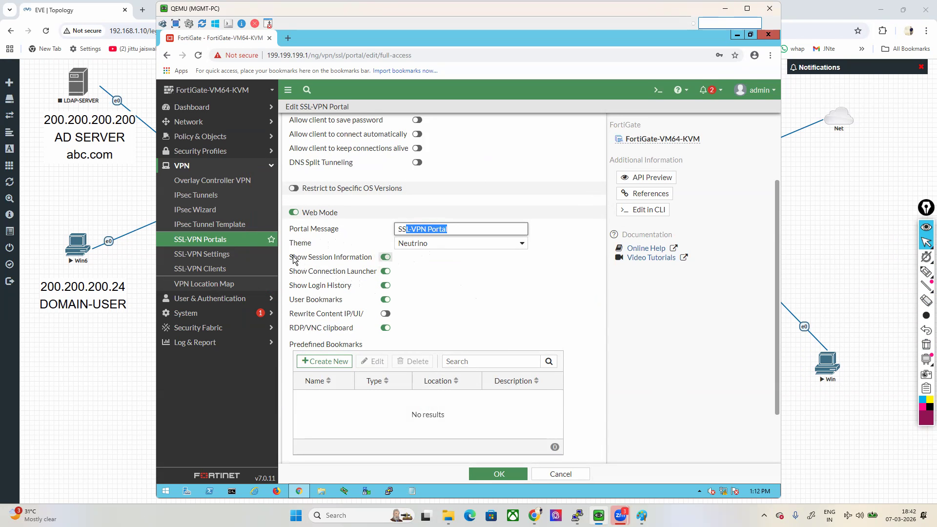
left_click_drag(295, 262, 352, 315)
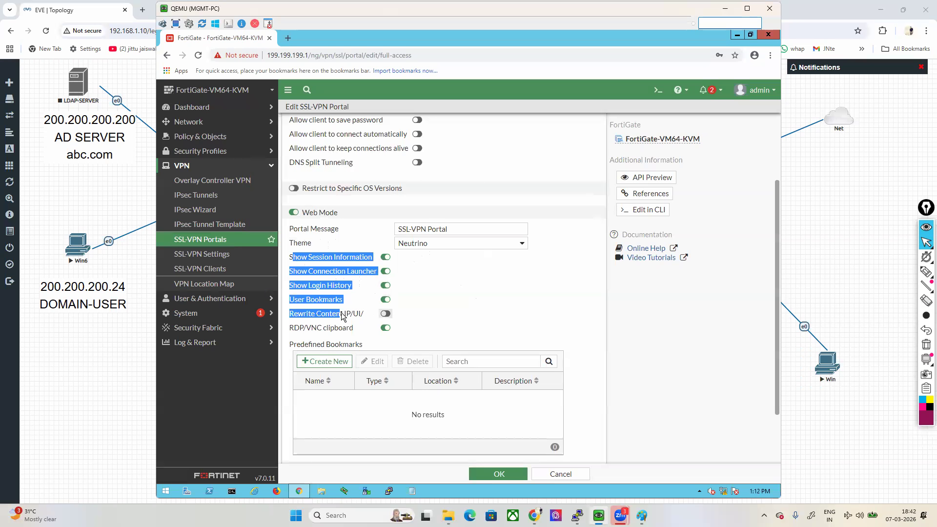
left_click(543, 299)
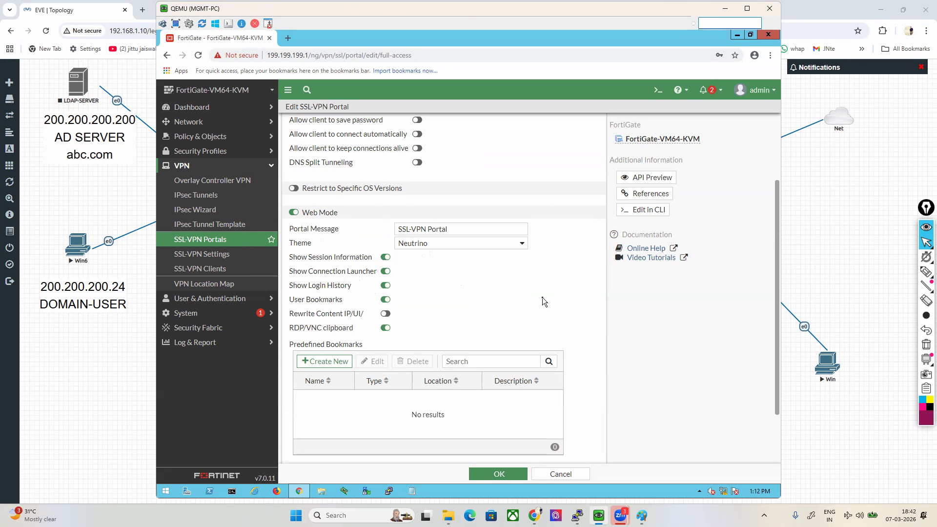
scroll(542, 297, "down", 2)
left_click_drag(293, 276, 349, 277)
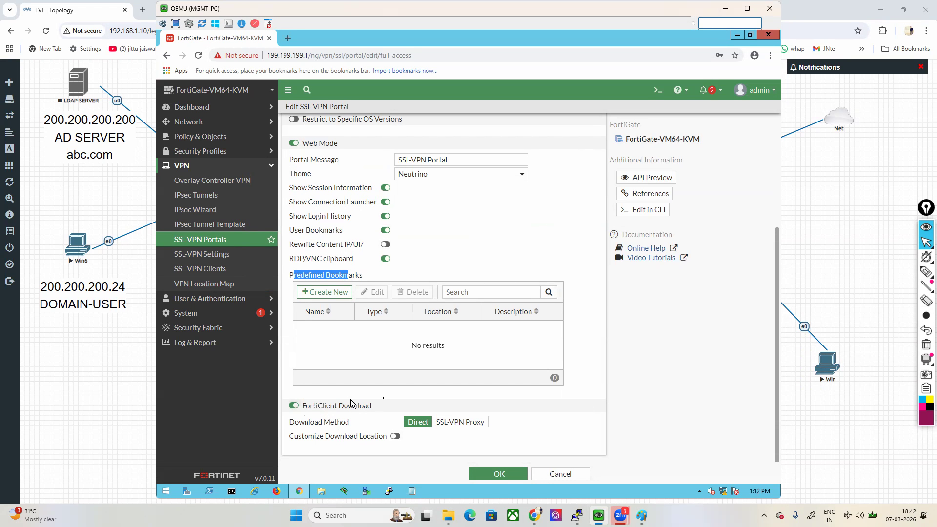
scroll(356, 351, "up", 2)
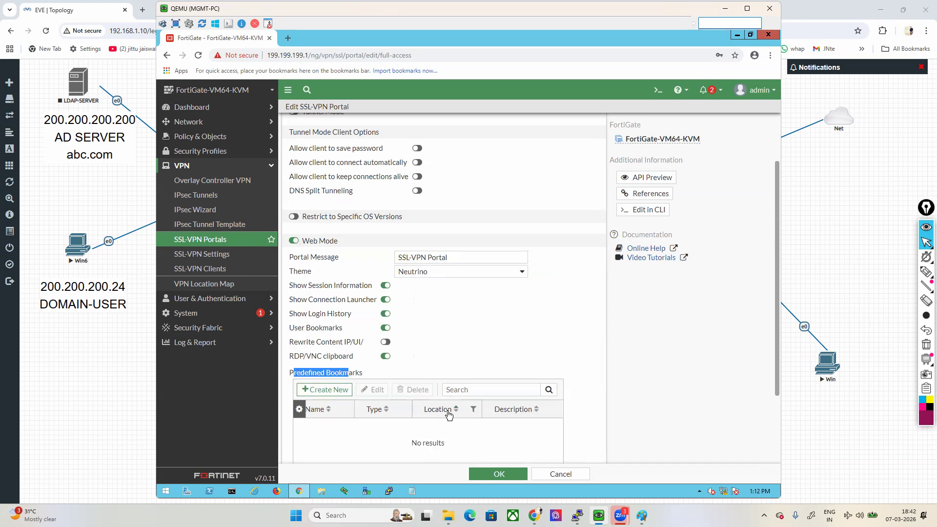
left_click(499, 476)
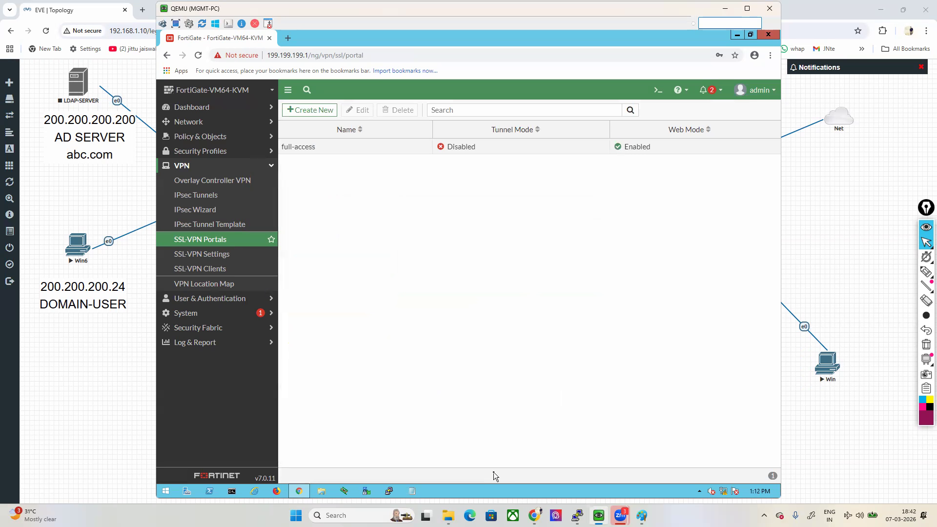
Step: Cross out the Tunnel Mode column and outline the Web Mode column for full-access with the annotation pen, and clear the drawing
left_click(302, 150)
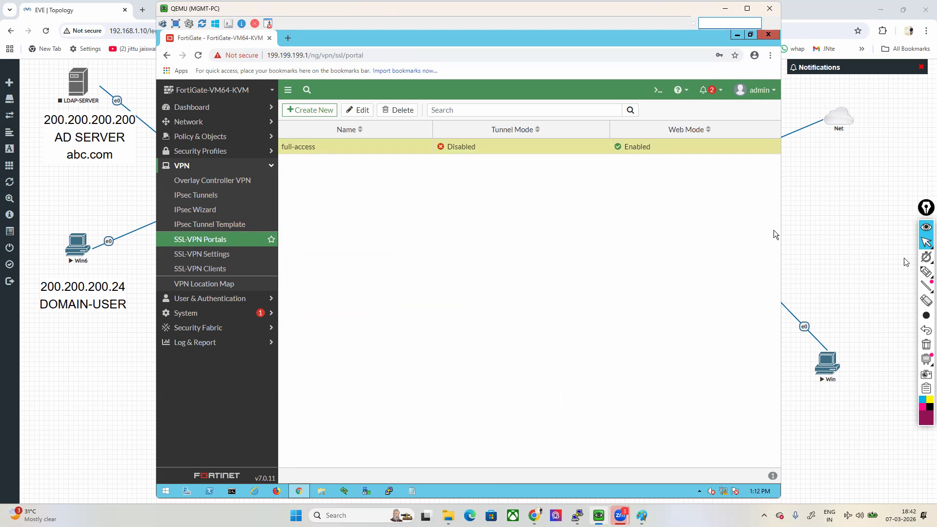
left_click(926, 272)
left_click_drag(522, 104, 443, 164)
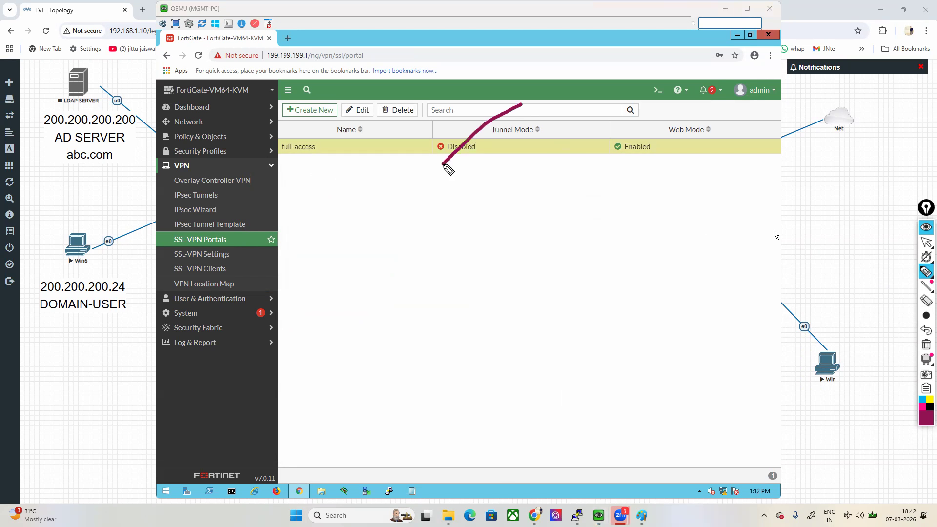
left_click_drag(444, 104, 505, 196)
mouse_move(592, 165)
left_mouse_down()
mouse_move(760, 155)
mouse_move(598, 107)
mouse_move(587, 166)
left_mouse_up()
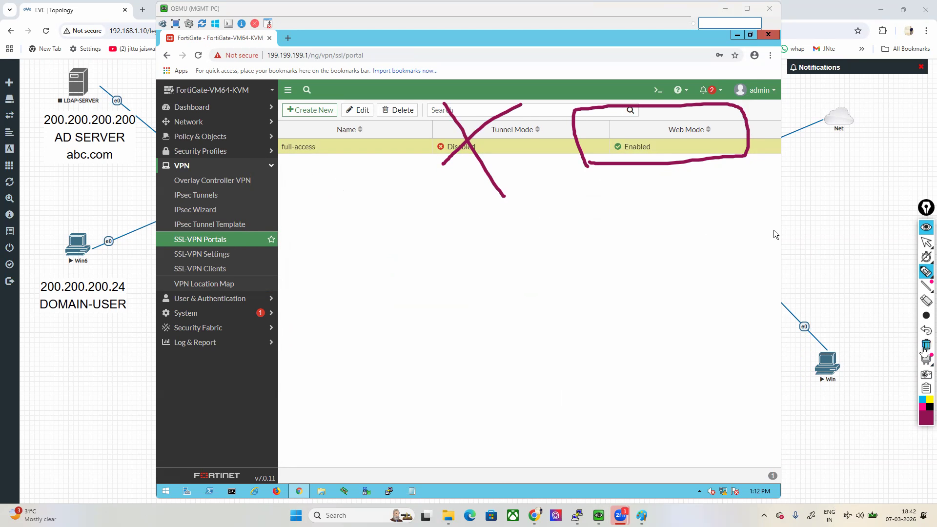
left_click(926, 344)
left_click(926, 242)
left_click(644, 337)
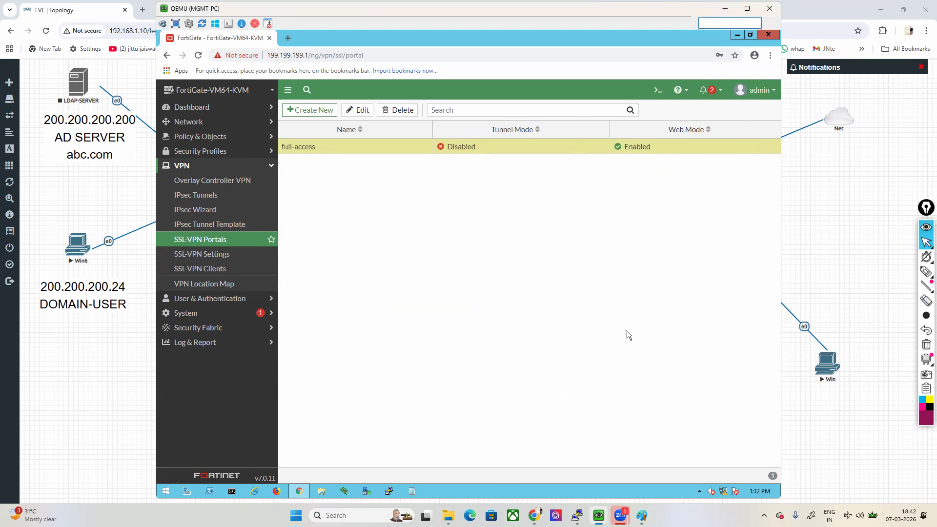
Step: Open SSL-VPN Settings and highlight the configuration notice and the Connection Settings heading
left_click(200, 255)
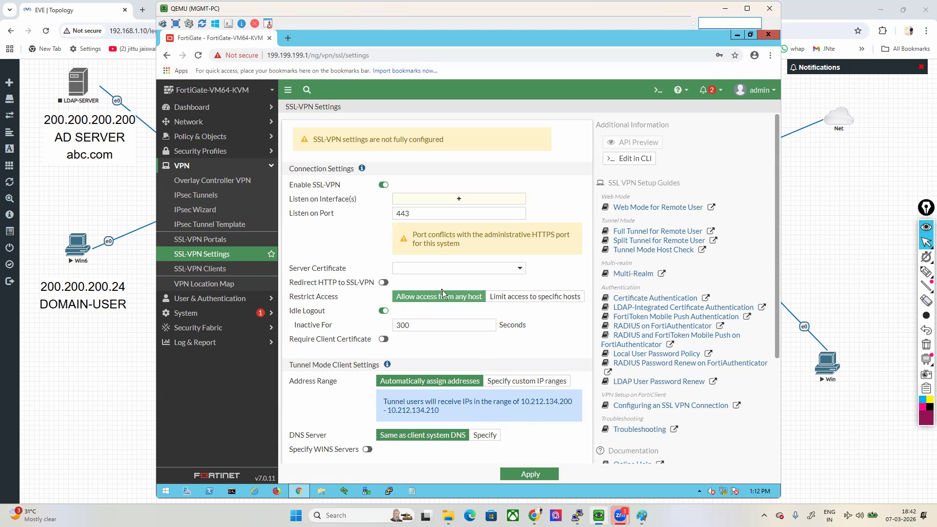
left_click_drag(317, 140, 443, 147)
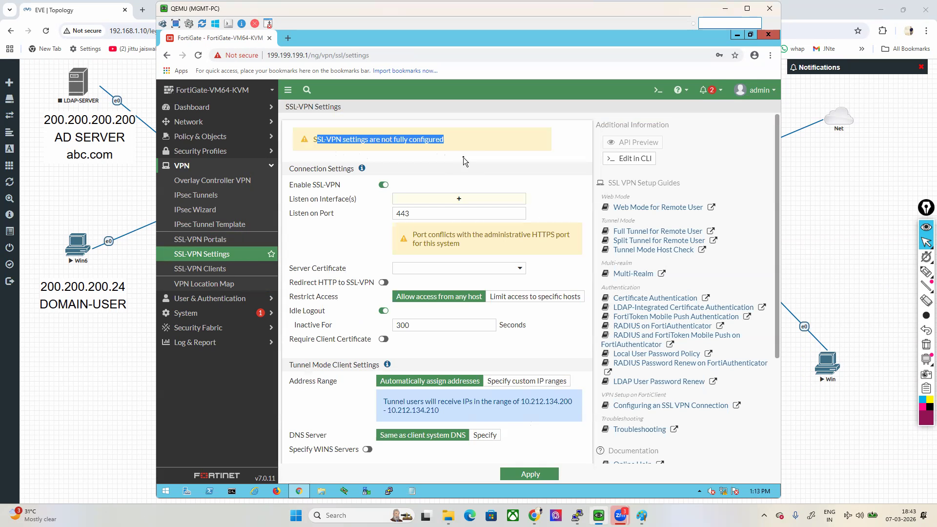
left_click_drag(289, 169, 353, 171)
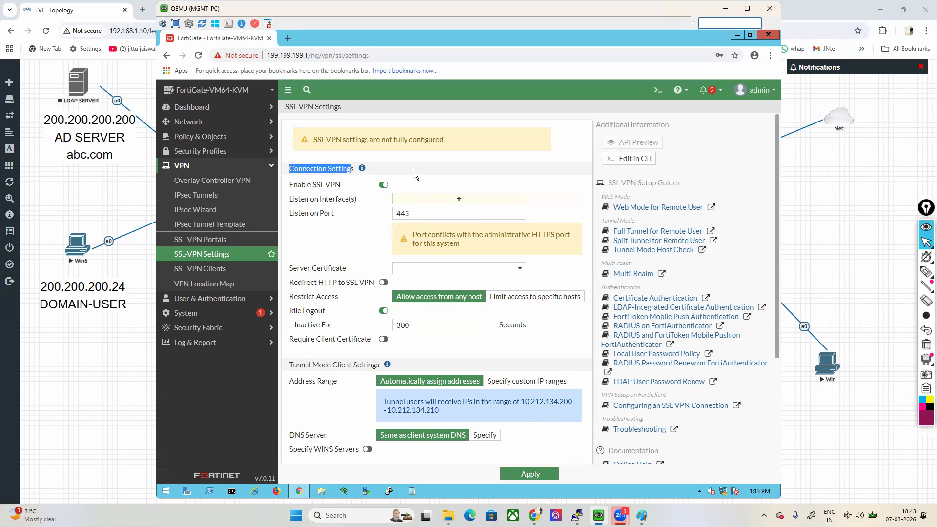
Step: Switch to the Fortinet console session and log in as admin with the account password
left_click(578, 516)
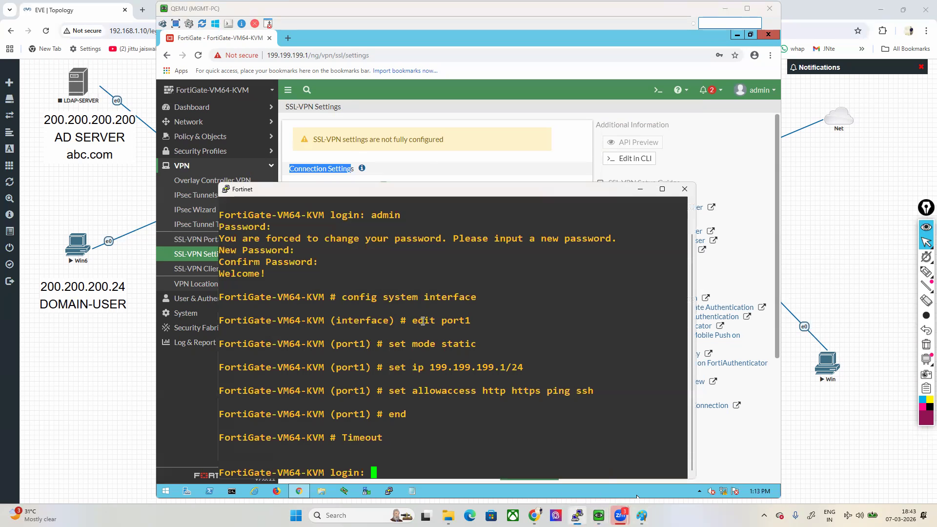
type("admin")
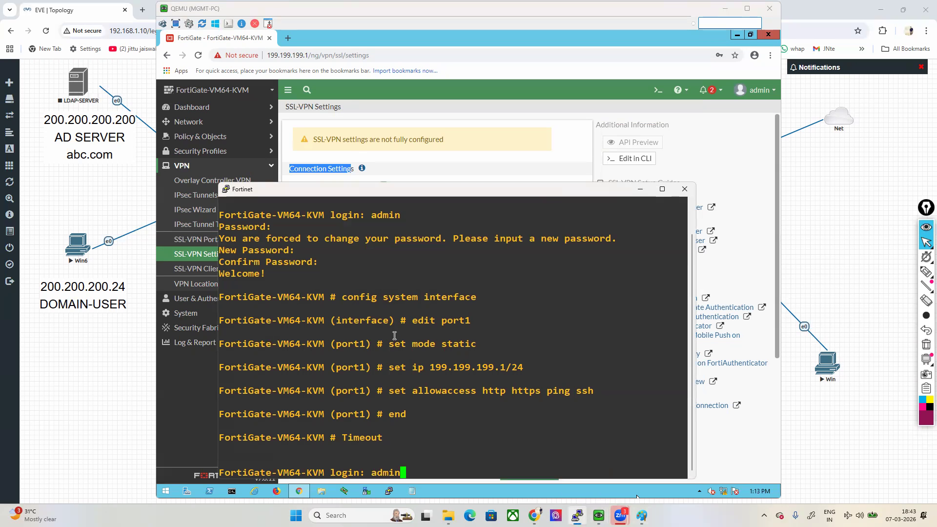
key("Return")
key("Return")
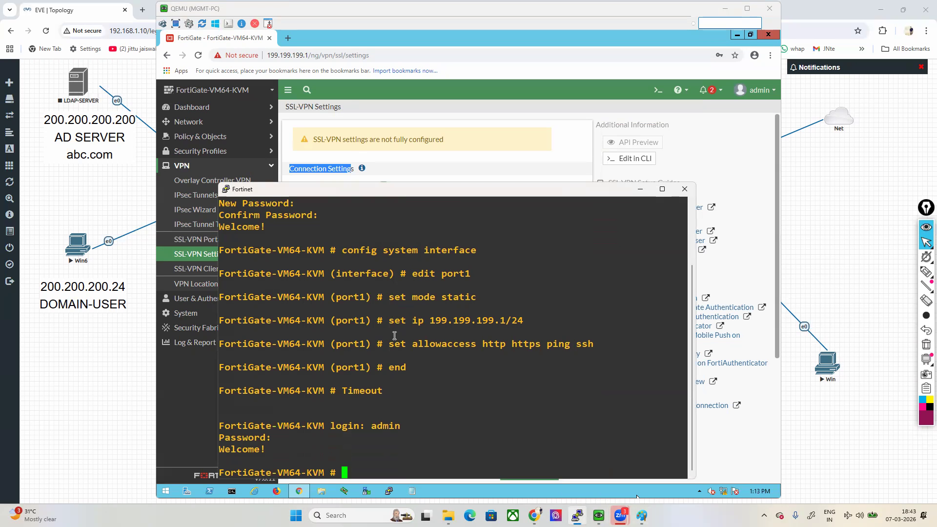
key("Return")
key("Return")
Step: Run the command get system info in the FortiGate console
type("get ")
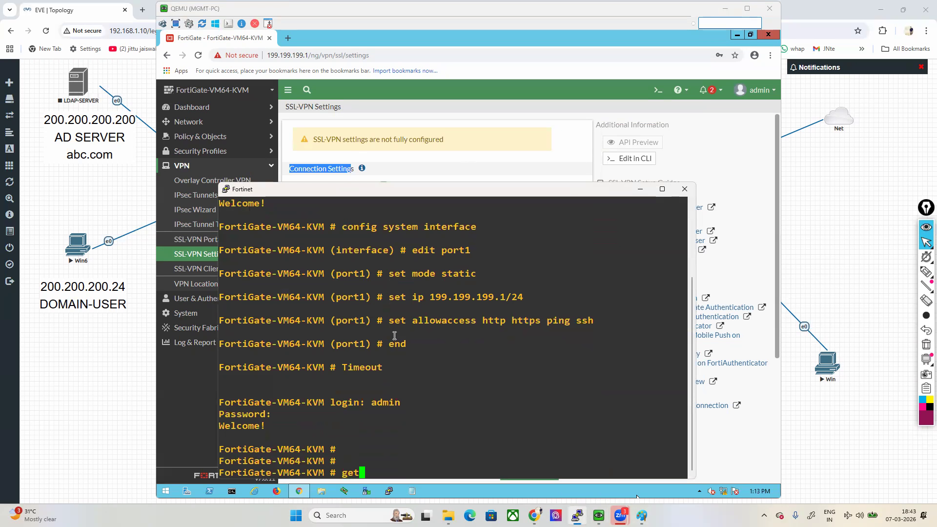
type("system info")
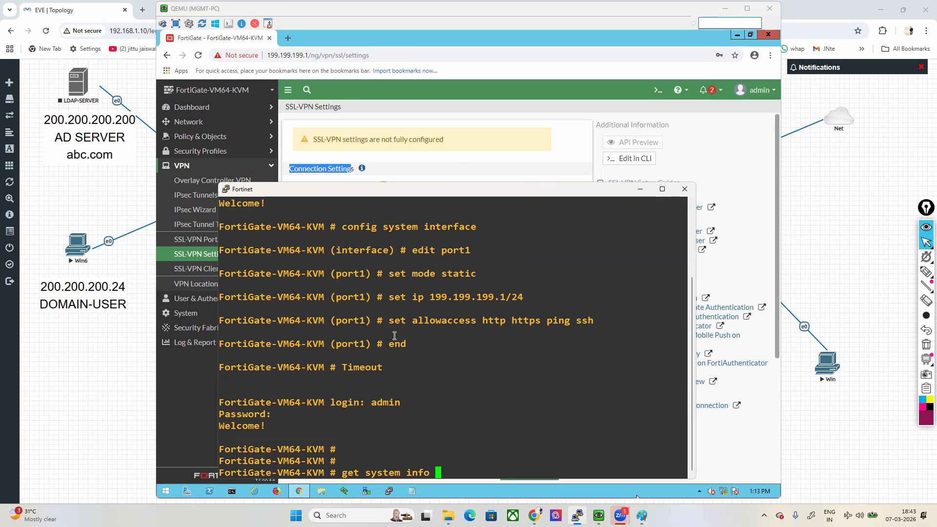
key("Return")
key("Up")
key("BackSpace")
key("BackSpace")
key("BackSpace")
key("BackSpace")
key("Tab")
key("Tab")
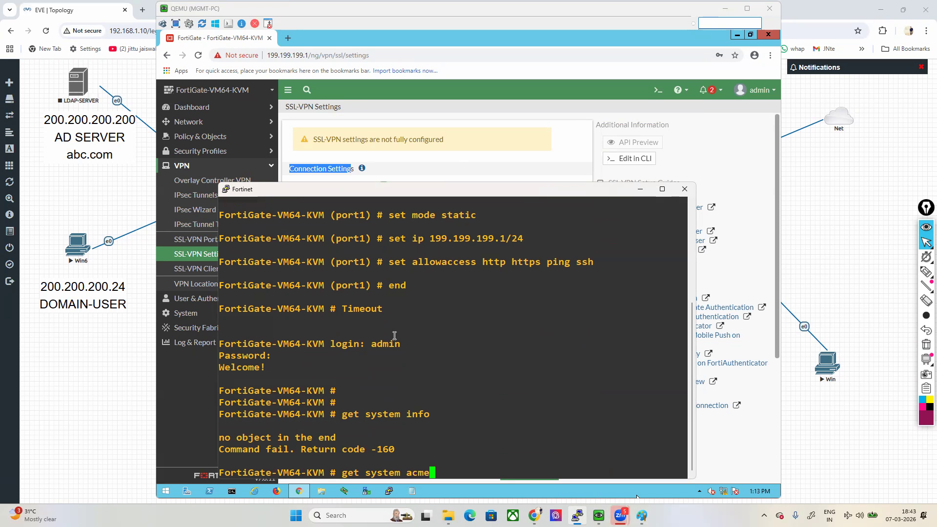
key("BackSpace")
key("BackSpace")
key("BackSpace")
key("BackSpace")
key("BackSpace")
key("BackSpace")
key("BackSpace")
key("BackSpace")
key("BackSpace")
key("BackSpace")
key("BackSpace")
key("BackSpace")
key("BackSpace")
key("BackSpace")
key("BackSpace")
Step: Run the command show system info in the console
type("show system interface")
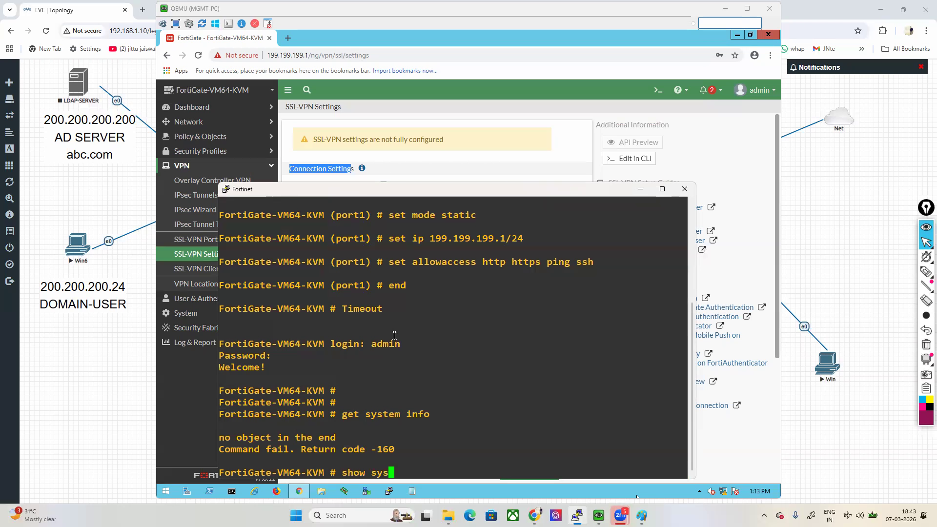
key("BackSpace")
key("BackSpace")
key("BackSpace")
key("BackSpace")
key("BackSpace")
key("BackSpace")
key("BackSpace")
key("BackSpace")
type("fo")
key("Return")
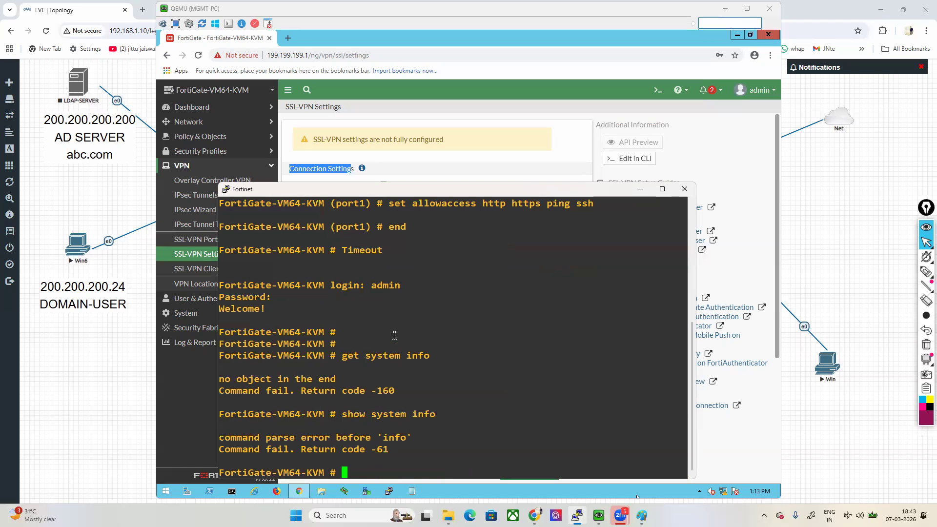
Step: Shorten the console command to show system and cycle through its auto-completed subcommands
key("Up")
key("BackSpace")
key("BackSpace")
key("BackSpace")
key("BackSpace")
key("BackSpace")
key("BackSpace")
key("BackSpace")
key("BackSpace")
key("BackSpace")
key("BackSpace")
key("BackSpace")
key("BackSpace")
key("BackSpace")
key("BackSpace")
key("BackSpace")
key("BackSpace")
type("show system")
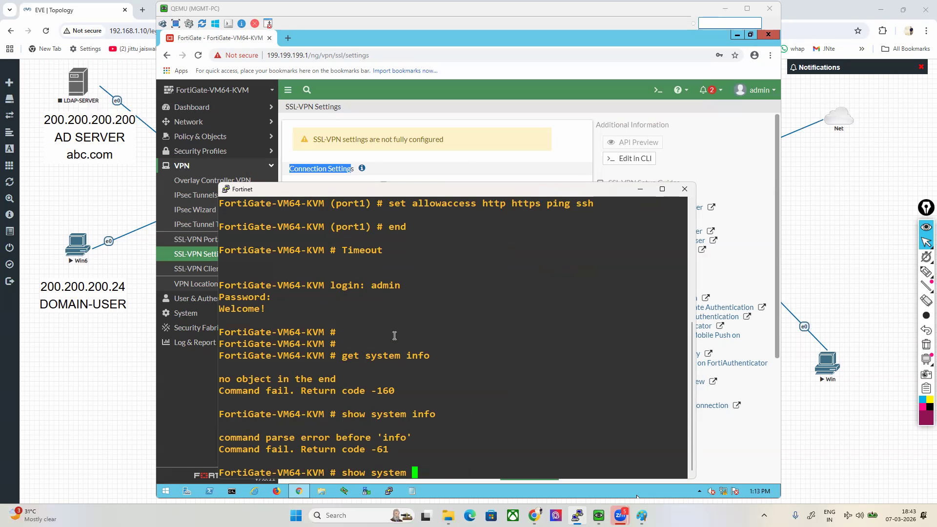
key("Tab")
key("Tab")
key("Tab")
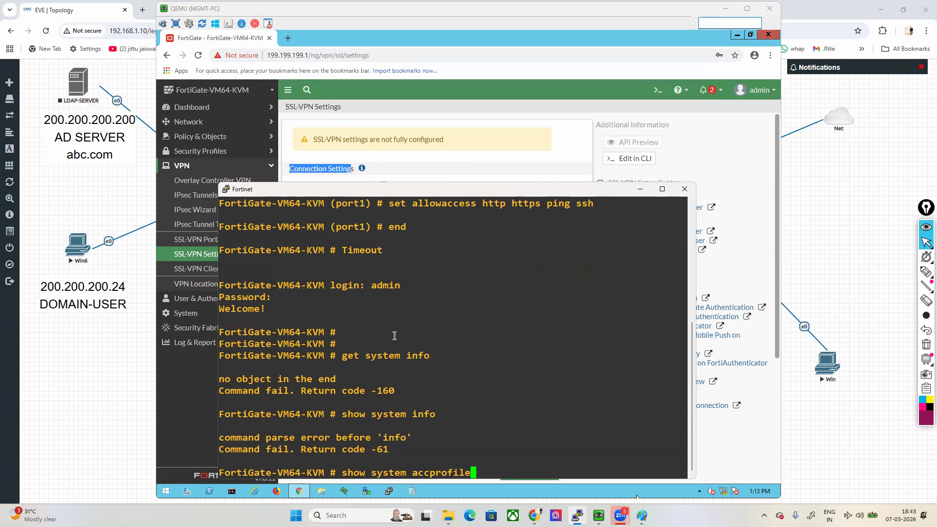
key("BackSpace")
key("BackSpace")
key("BackSpace")
key("BackSpace")
key("BackSpace")
key("BackSpace")
key("BackSpace")
key("BackSpace")
key("BackSpace")
key("BackSpace")
key("BackSpace")
key("BackSpace")
key("BackSpace")
key("BackSpace")
key("BackSpace")
key("BackSpace")
key("BackSpace")
key("BackSpace")
key("BackSpace")
key("Tab")
key("BackSpace")
key("BackSpace")
key("BackSpace")
key("BackSpace")
key("BackSpace")
key("BackSpace")
key("BackSpace")
key("BackSpace")
key("BackSpace")
key("BackSpace")
Step: List the available subcommands of show system with the console help and page through them
type("?")
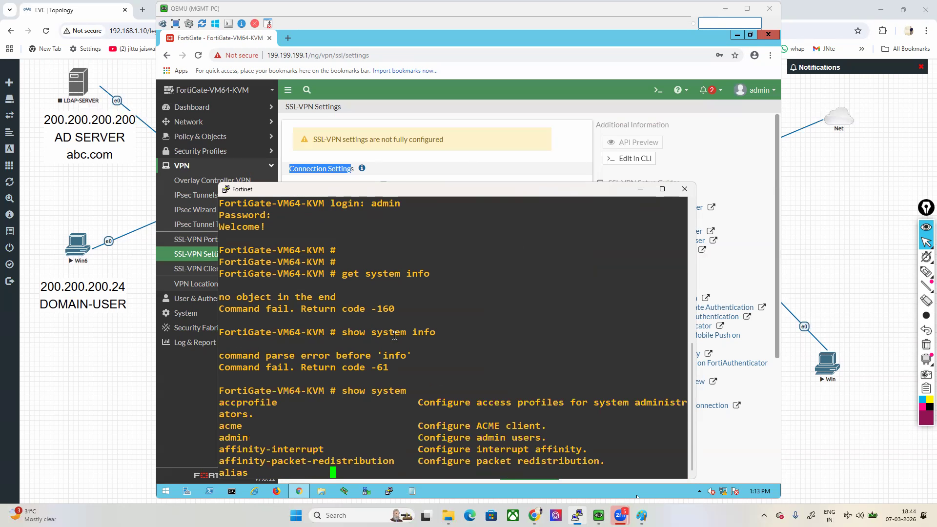
key("Return")
key("Return")
key("Return")
key("Return")
key("Return")
key("Return")
key("Return")
key("Return")
key("Return")
key("Return")
key("Return")
key("Return")
key("Return")
key("Return")
key("Return")
key("Return")
key("Return")
key("Return")
key("Return")
key("Return")
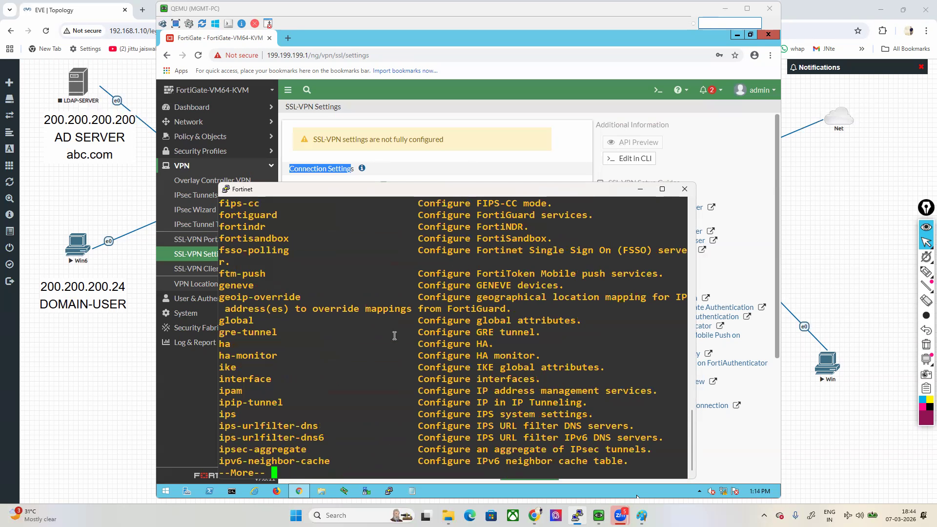
key("Return")
key("Return")
key("Return")
key("Return")
key("Return")
key("Return")
key("Return")
key("Return")
key("Return")
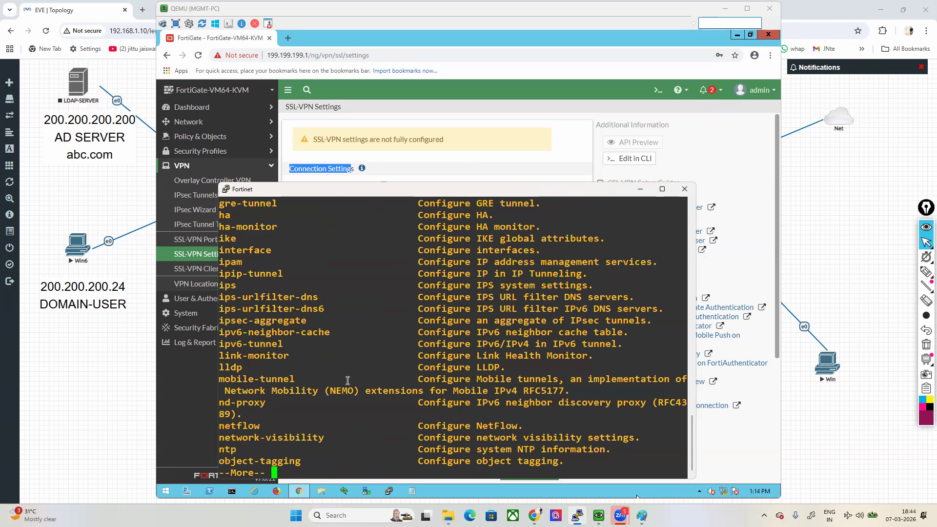
key("Return")
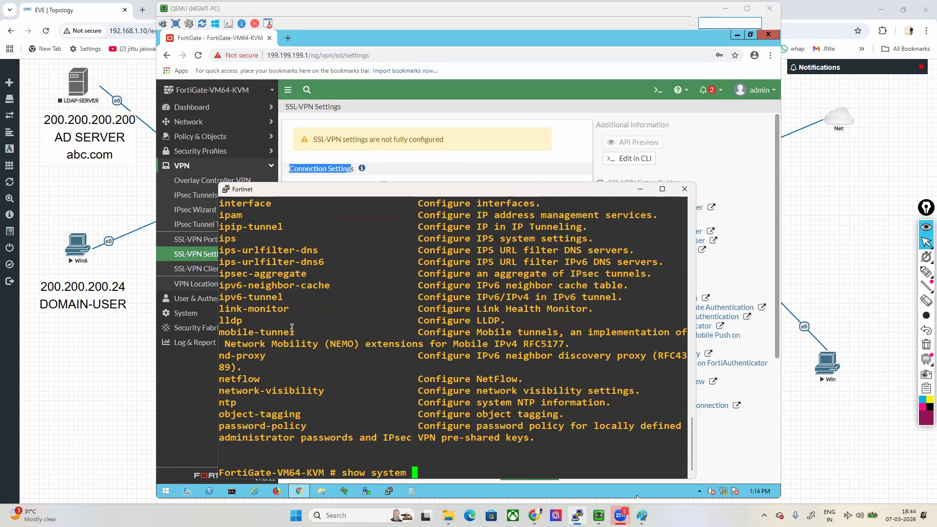
Step: Clear the show system command and run get system info again
key("BackSpace")
key("BackSpace")
key("BackSpace")
key("BackSpace")
key("BackSpace")
key("BackSpace")
key("BackSpace")
key("BackSpace")
key("BackSpace")
key("BackSpace")
key("BackSpace")
key("BackSpace")
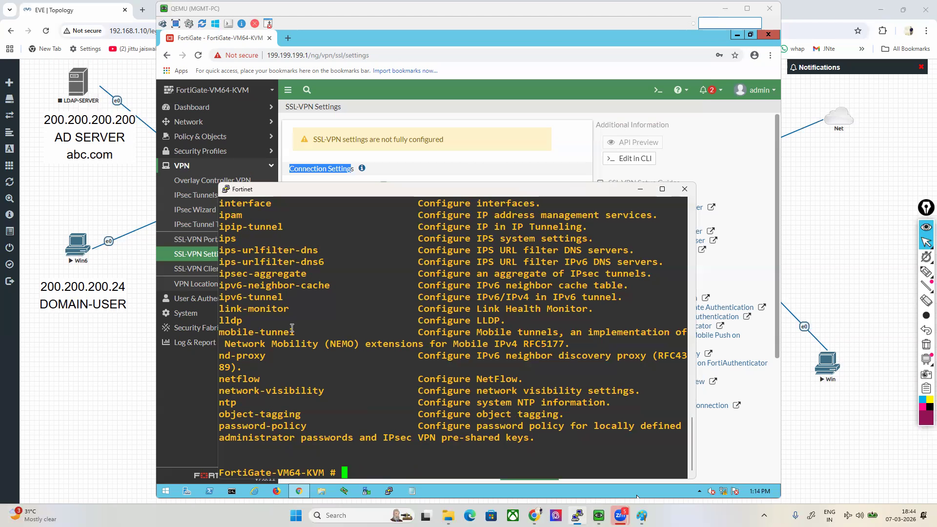
type("get system")
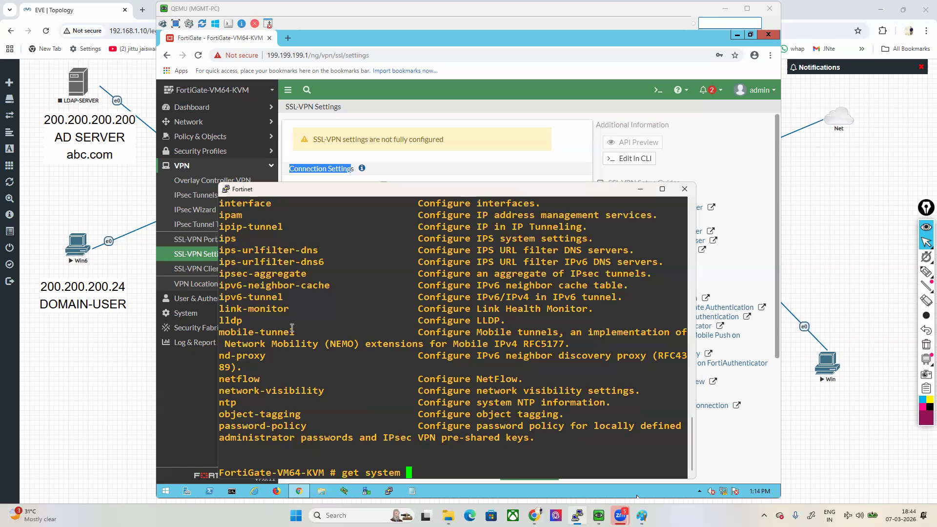
key("Tab")
key("BackSpace")
key("BackSpace")
key("BackSpace")
key("BackSpace")
key("BackSpace")
key("BackSpace")
key("BackSpace")
key("BackSpace")
key("BackSpace")
key("BackSpace")
type("info")
key("Return")
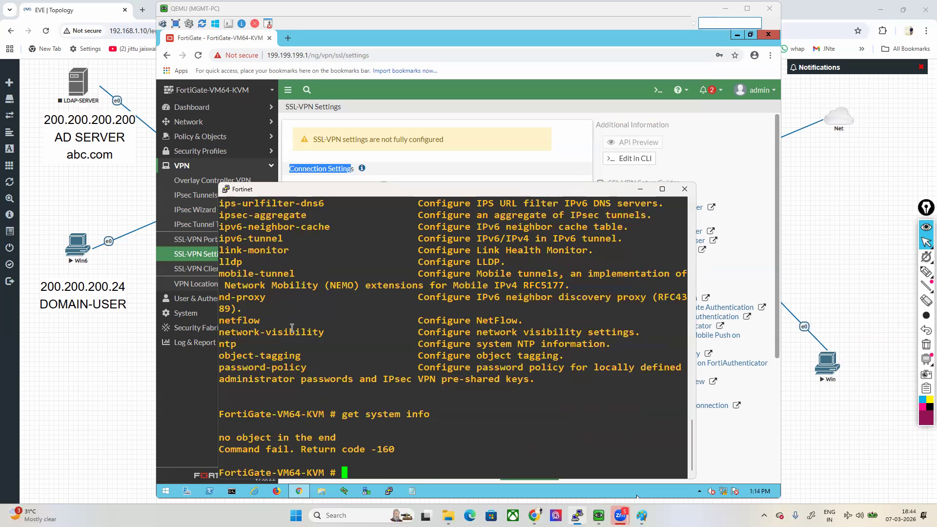
Step: Recall get system info and list the options available for the command
key("Up")
type("`")
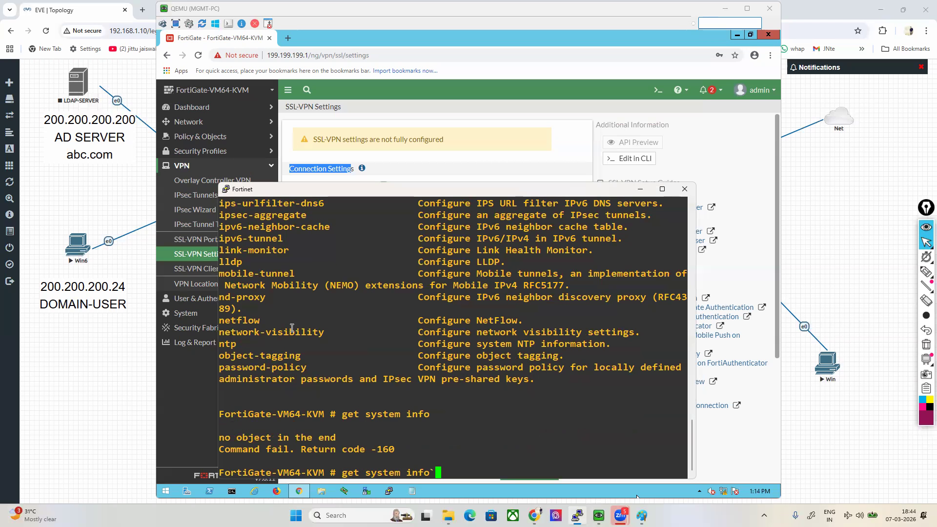
key("BackSpace")
key("Return")
key("Up")
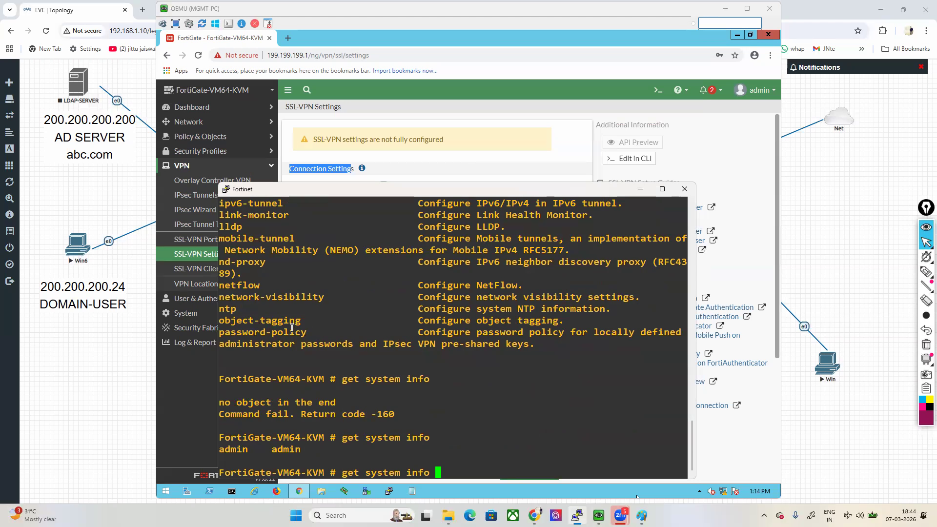
Step: End the Fortinet console session, close the management PC's browser and minimise its window to return to the lab topology
left_click(686, 189)
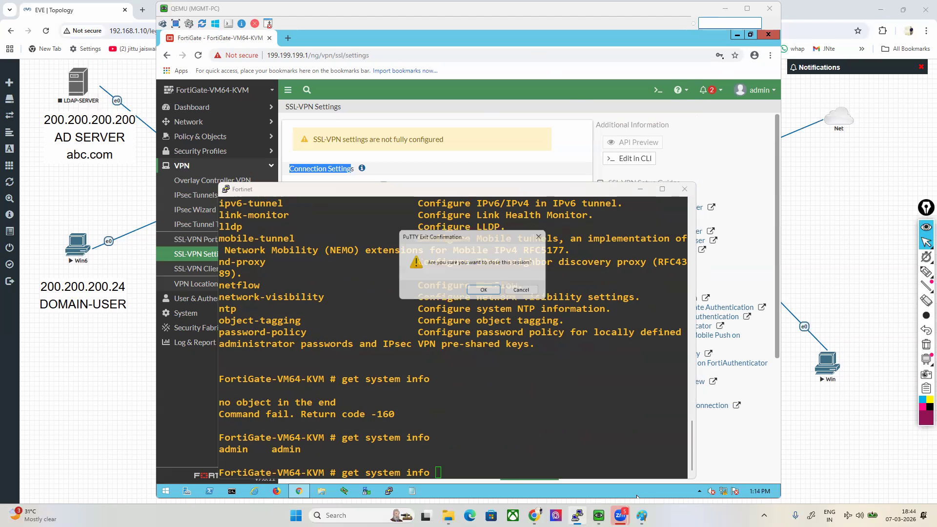
left_click(483, 289)
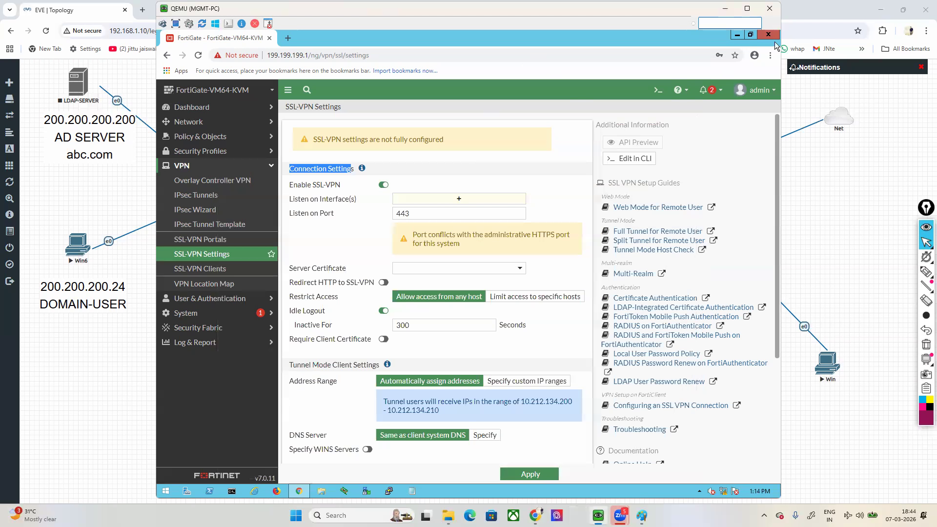
left_click(768, 35)
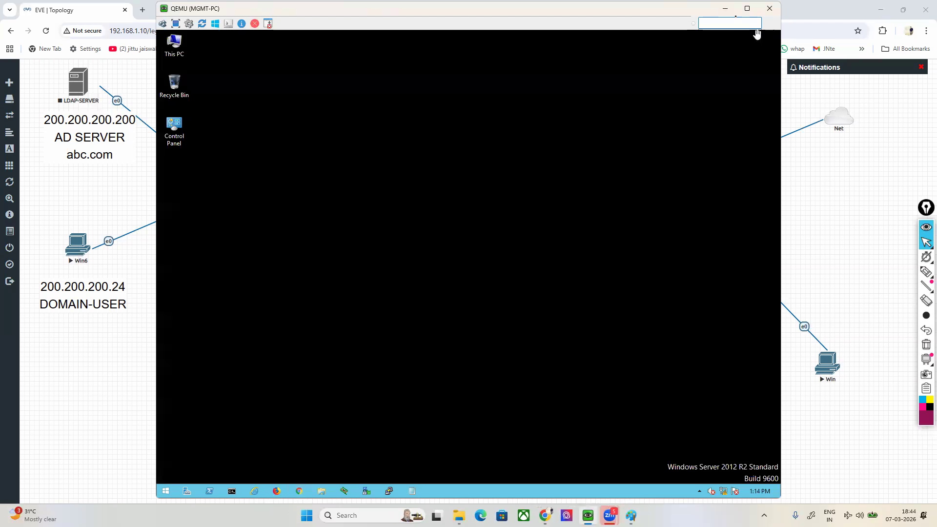
left_click(726, 8)
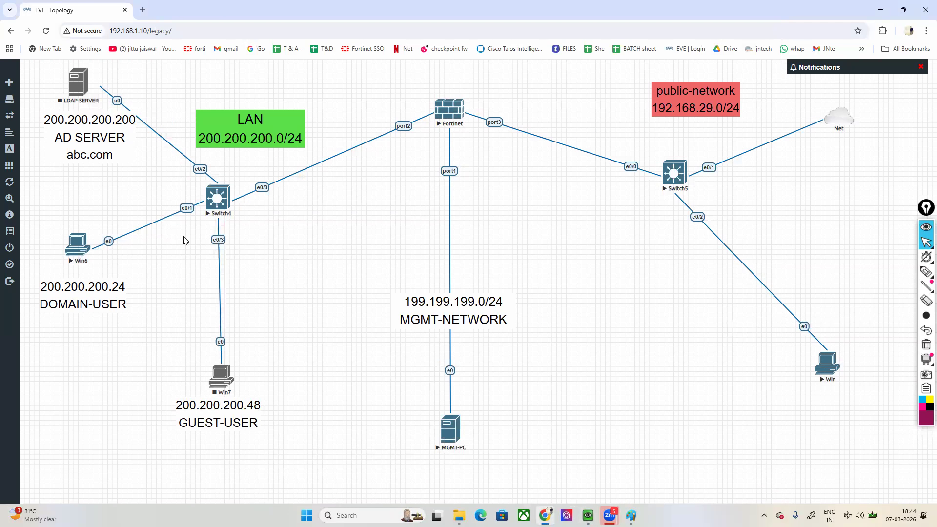
Step: Stop the Switch4, Switch5, MGMT-PC and Fortinet nodes in the lab topology
left_click(218, 198)
left_click(254, 220)
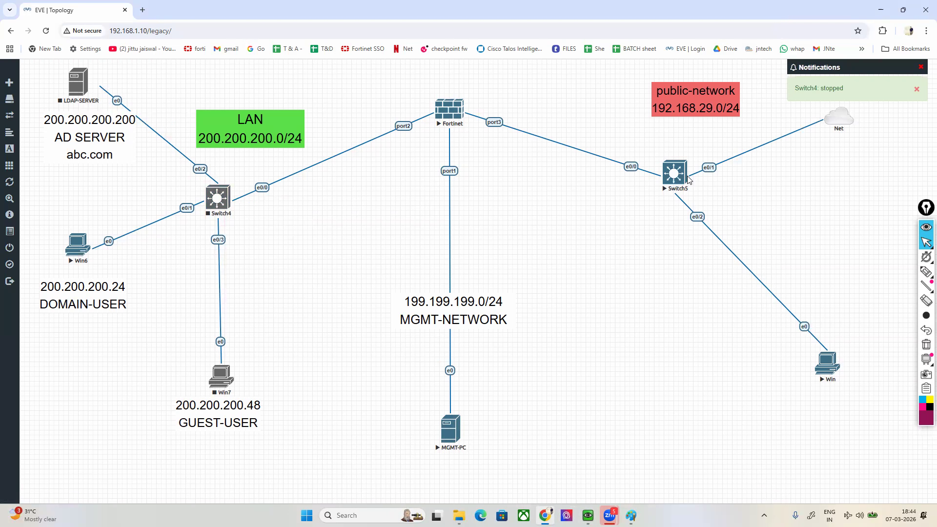
left_click(675, 174)
left_click(702, 194)
left_click(459, 438)
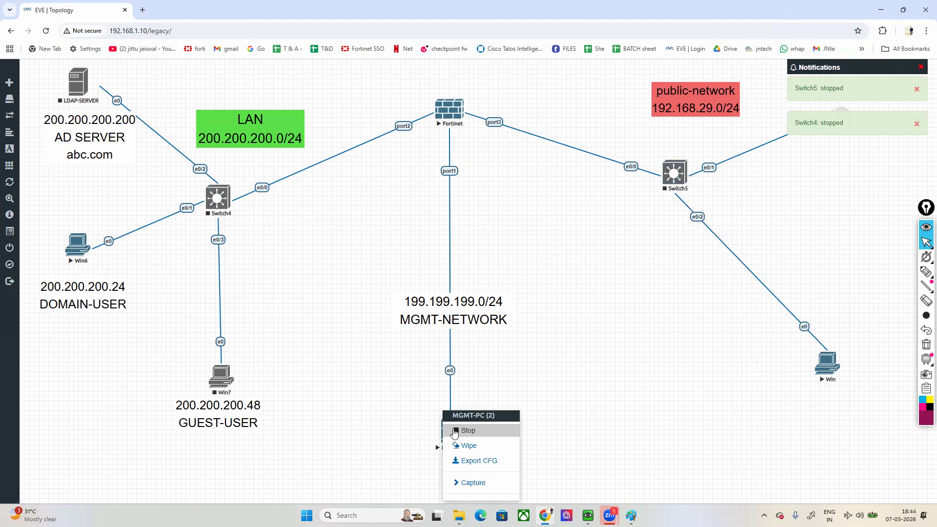
left_click(464, 429)
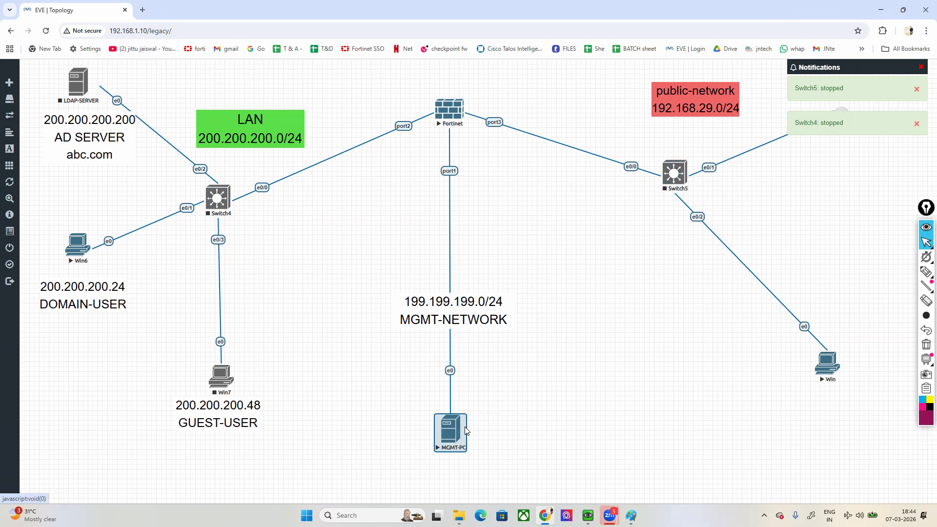
left_click(456, 116)
left_click(483, 133)
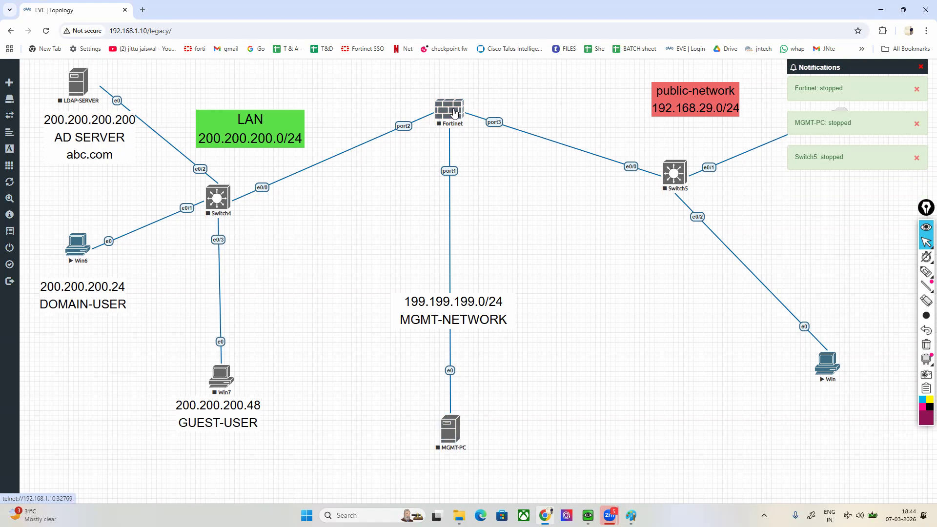
Step: Delete the stopped Fortinet firewall node from the topology
left_click(454, 114)
left_click(488, 233)
left_click(437, 138)
Step: Add a Fortinet FortiGate node with the image fortinet-FGT-v6-build1911, place it where the old firewall was and reload the lab
right_click(434, 170)
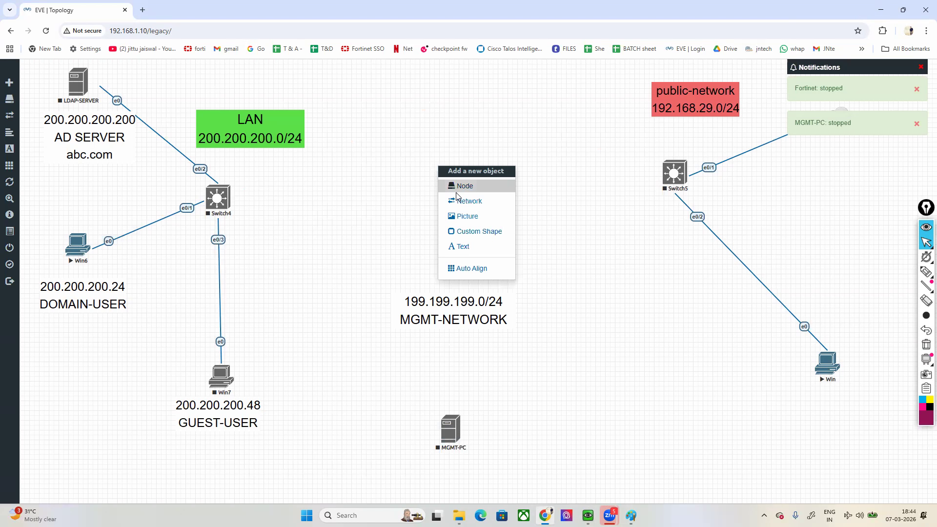
left_click(455, 187)
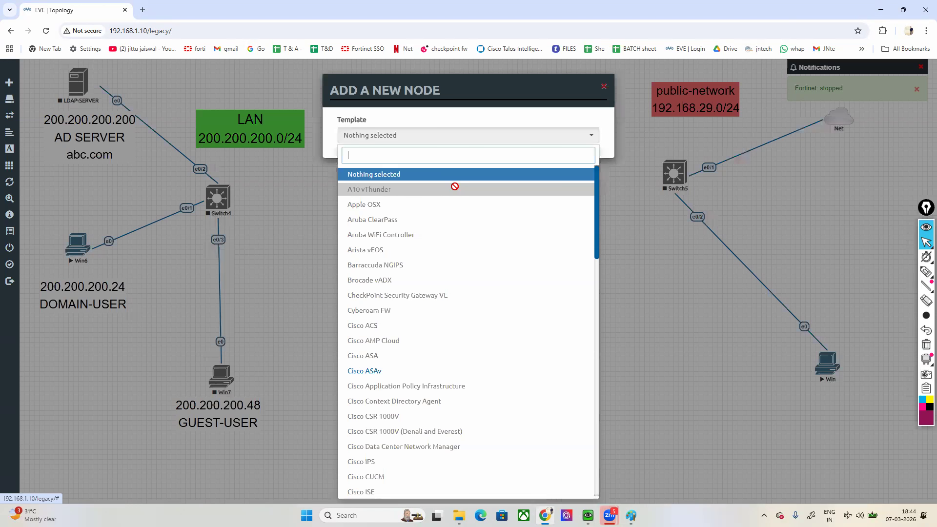
type("fo")
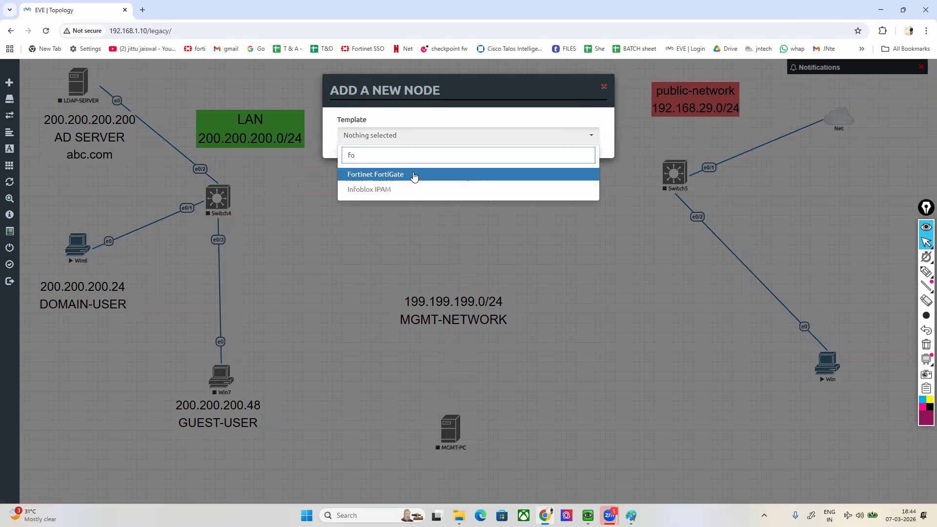
left_click(415, 176)
left_click(481, 179)
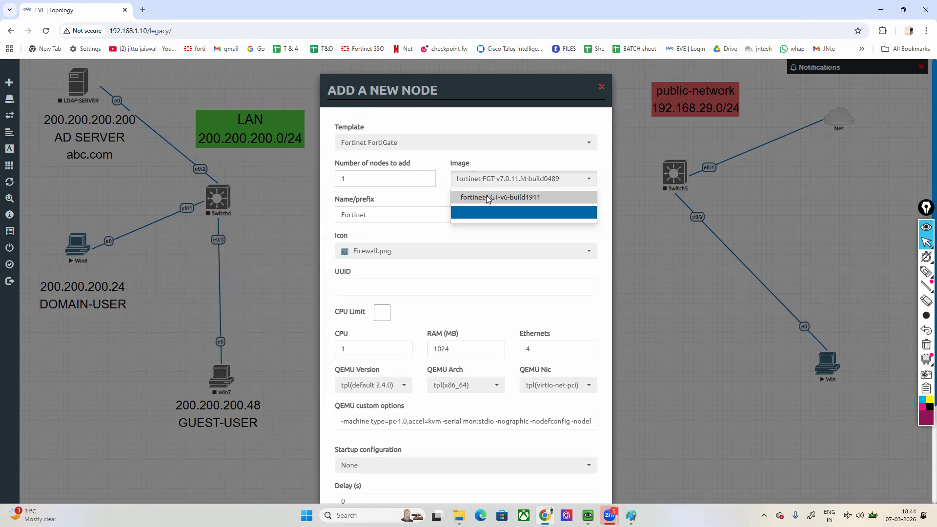
left_click(486, 196)
scroll(451, 458, "down", 4)
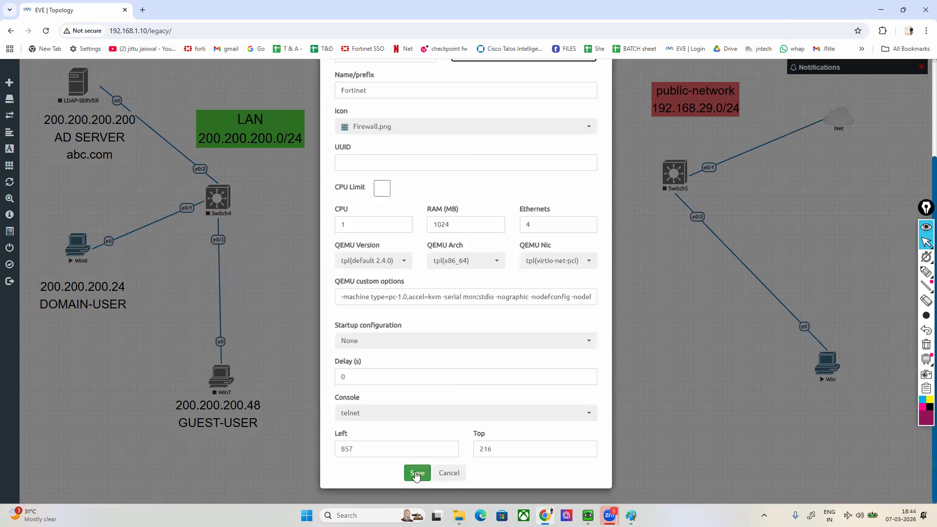
left_click(415, 472)
left_click_drag(454, 176, 451, 107)
left_click(46, 31)
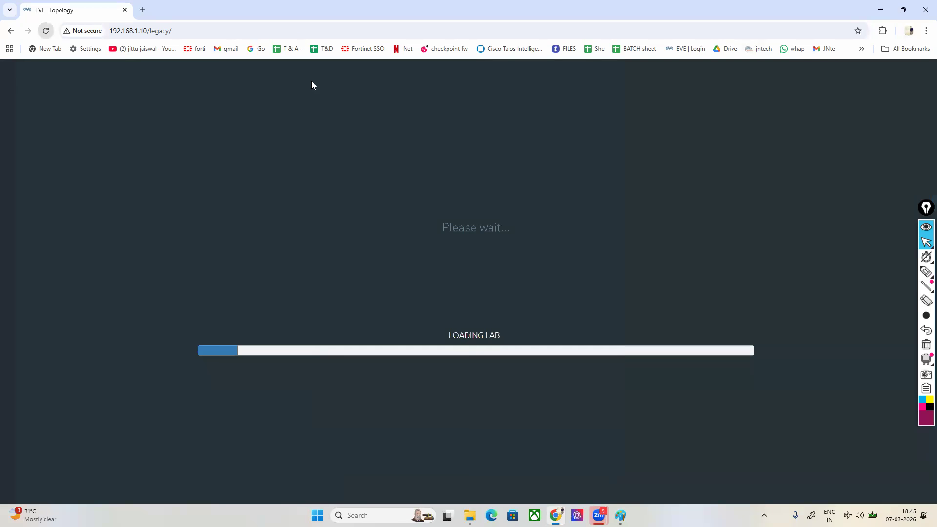
Step: Connect the Fortinet node's port1 to MGMT-PC e0, port2 to Switch4 e0/0 and port3 to Switch5 e0/0
left_click_drag(461, 109, 450, 429)
left_click(489, 349)
left_click_drag(461, 109, 223, 204)
left_click(488, 349)
left_click_drag(463, 108, 673, 176)
left_click(489, 349)
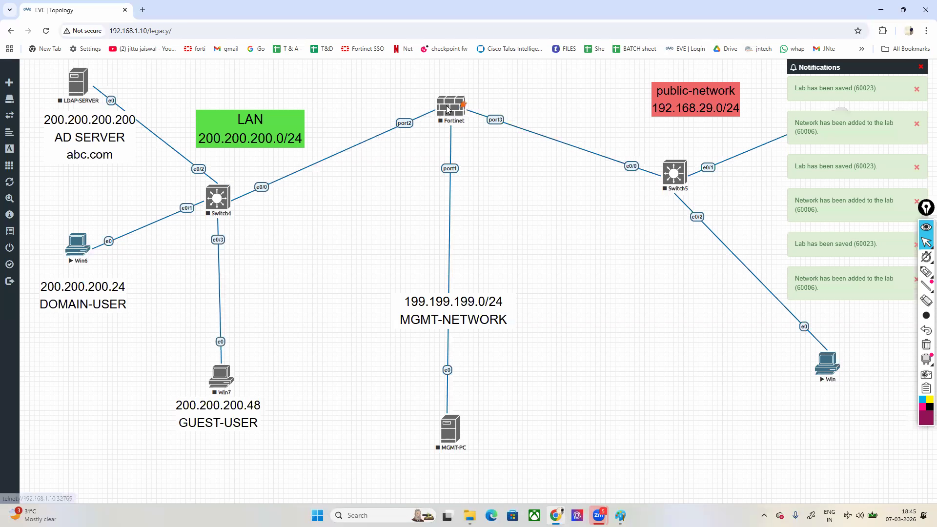
Step: Start the Fortinet, Switch5, Switch4 and MGMT-PC nodes
right_click(447, 110)
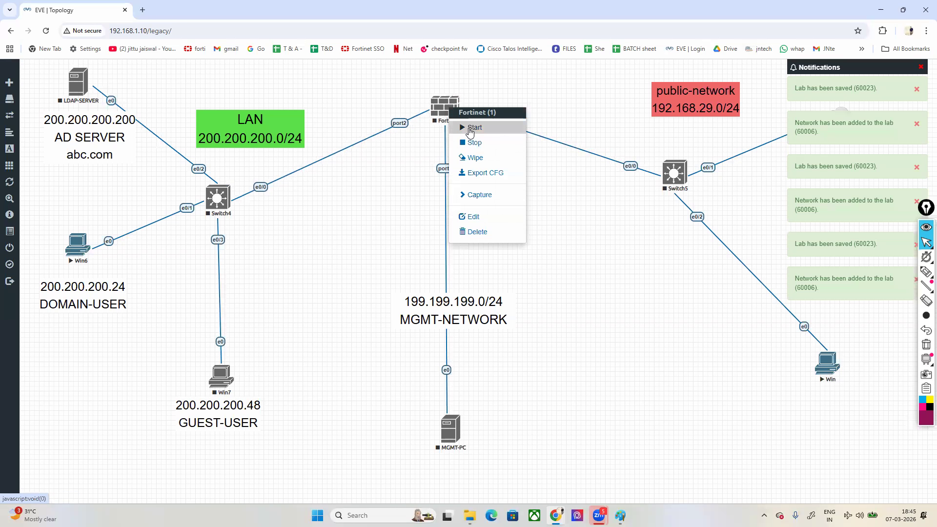
left_click(464, 124)
right_click(690, 187)
left_click(707, 199)
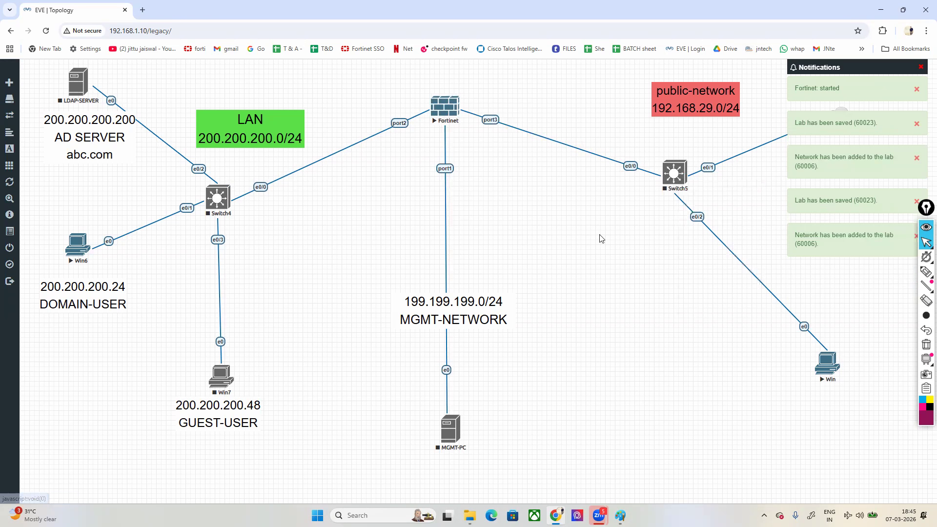
right_click(220, 204)
left_click(238, 220)
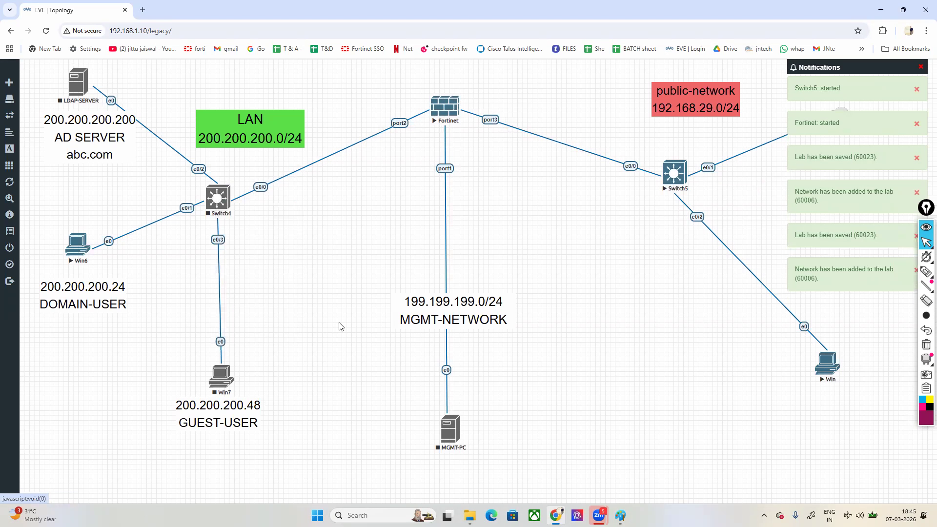
right_click(445, 432)
left_click(476, 385)
Step: Open the Fortinet console, log in as admin and fill in the Password, New Password and Confirm Password prompts
left_click(436, 109)
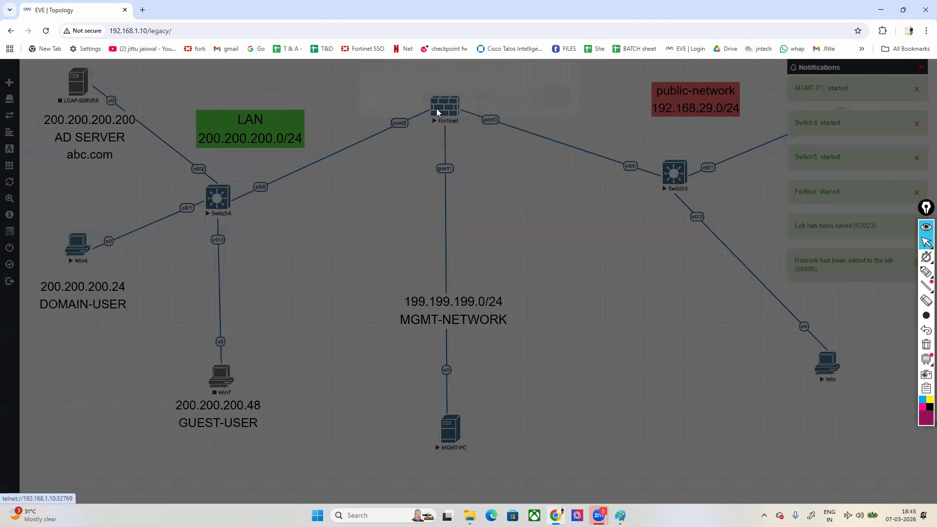
left_click(437, 105)
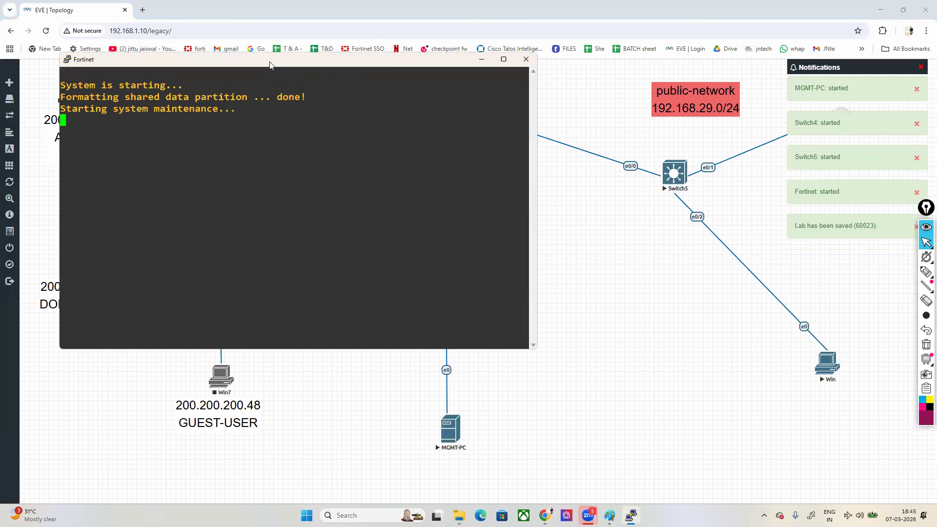
left_click_drag(270, 65, 458, 194)
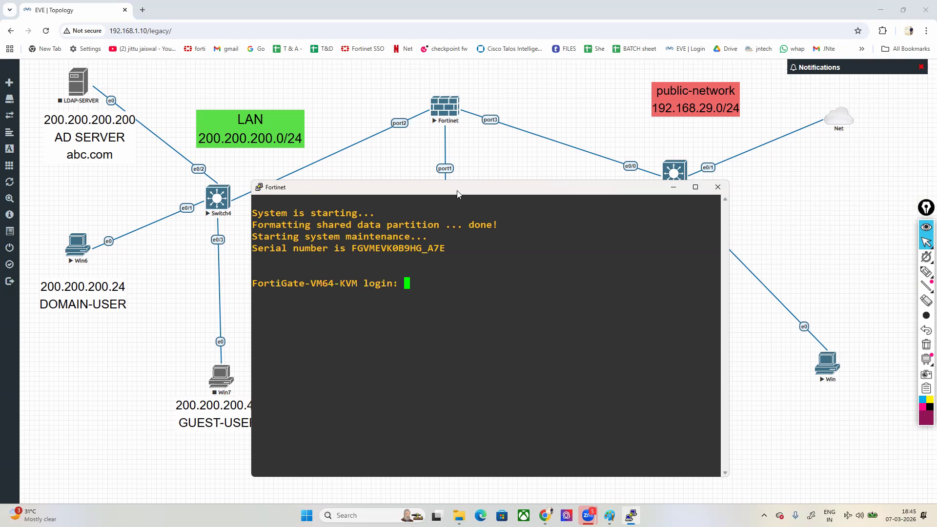
type("dmin")
key("Return")
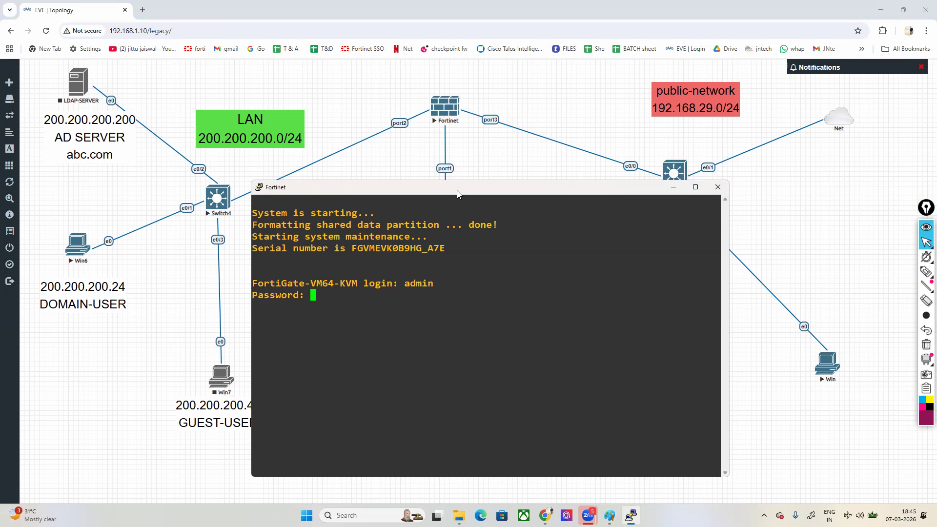
key("Return")
Step: Enter the system interface configuration, edit port1 and set its mode to static
key("Return")
key("Return")
type("con")
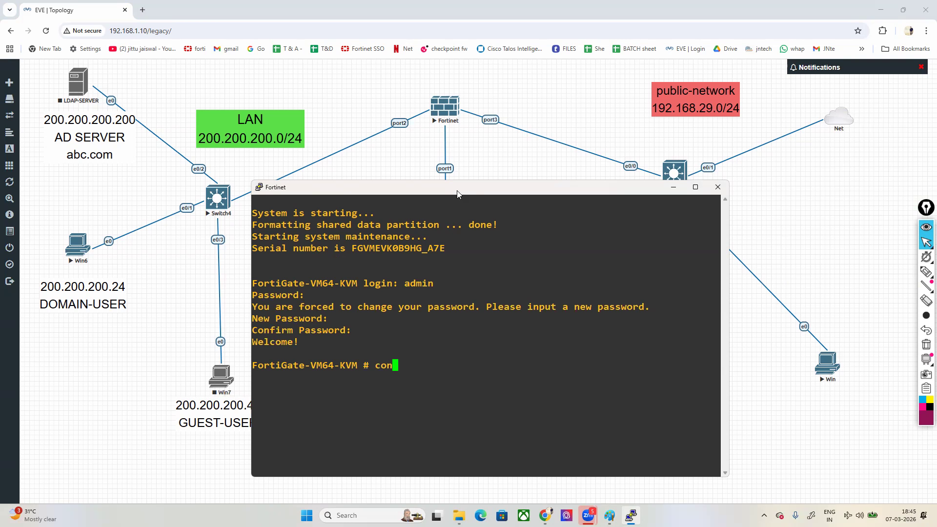
type("fig system interface")
key("Return")
type("edit port1")
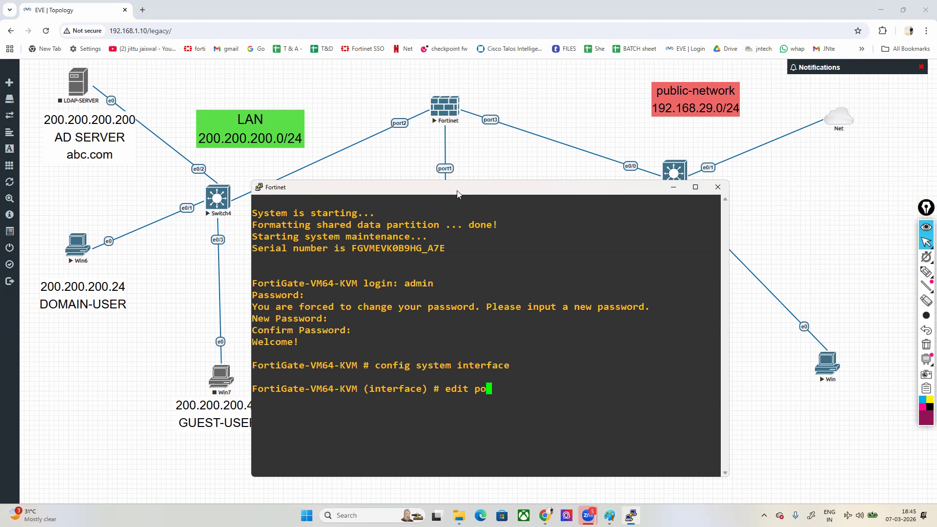
key("Return")
type("set modes")
key("Return")
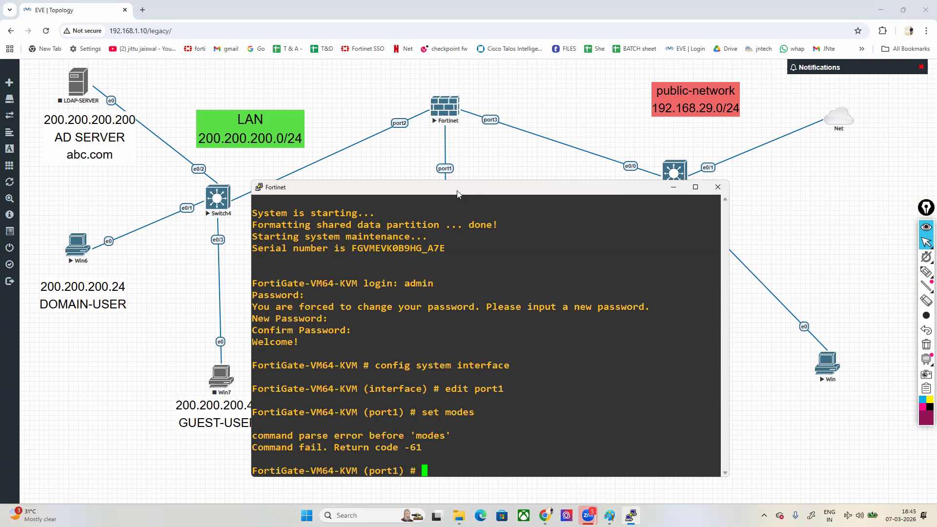
key("Up")
key("BackSpace")
type("static")
key("Return")
Step: Assign the IP address 199.199.199.1/24 to port1
type("set ip 199.19")
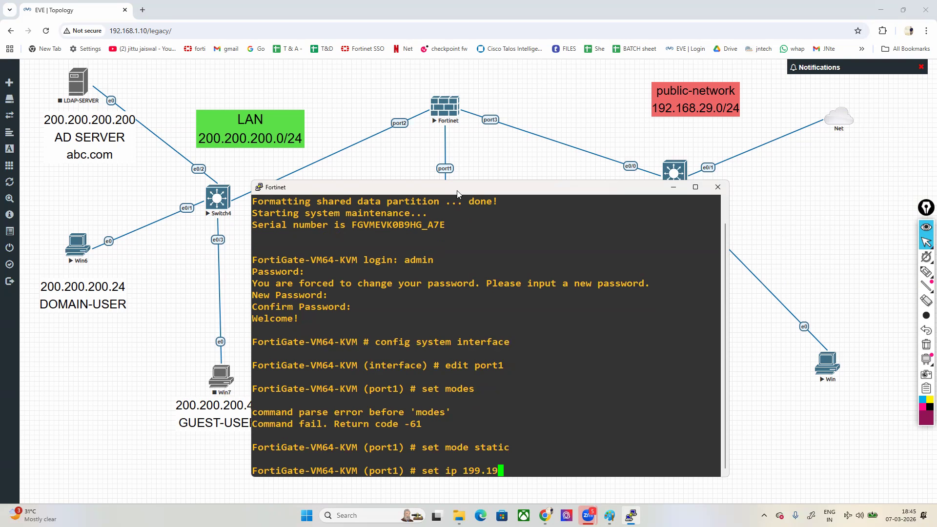
type("9.199.1/24")
key("Return")
Step: Allow http, https, ping and ssh access on port1 and end the interface configuration
type("set allowaccess http ")
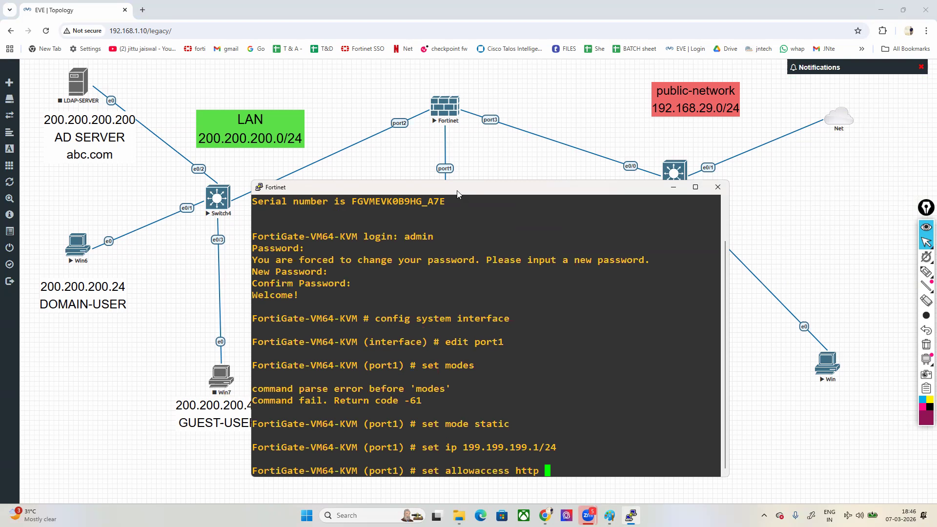
type("https ping ssh")
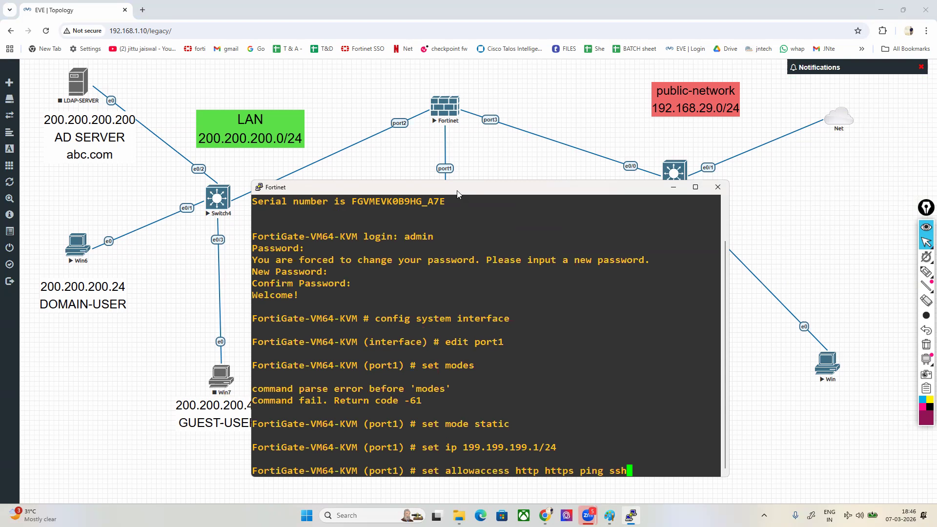
key("Return")
type("end")
key("Return")
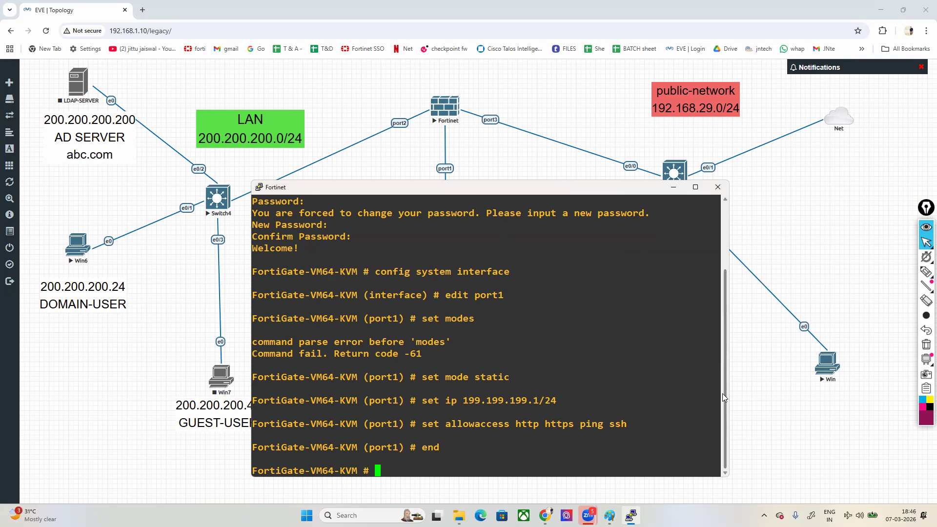
Step: Open the MGMT-PC console and sign in to Windows as Administrator with the account password
left_click(768, 413)
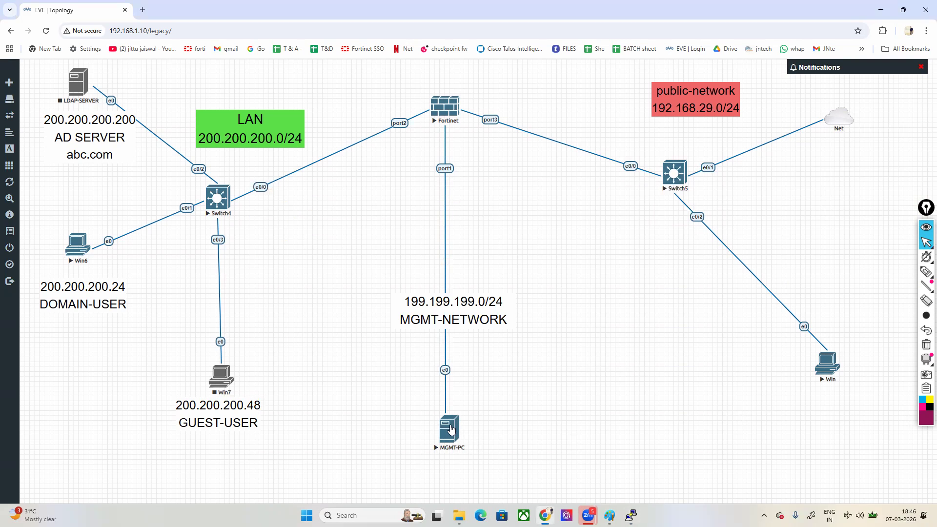
left_click(451, 430)
left_click(485, 102)
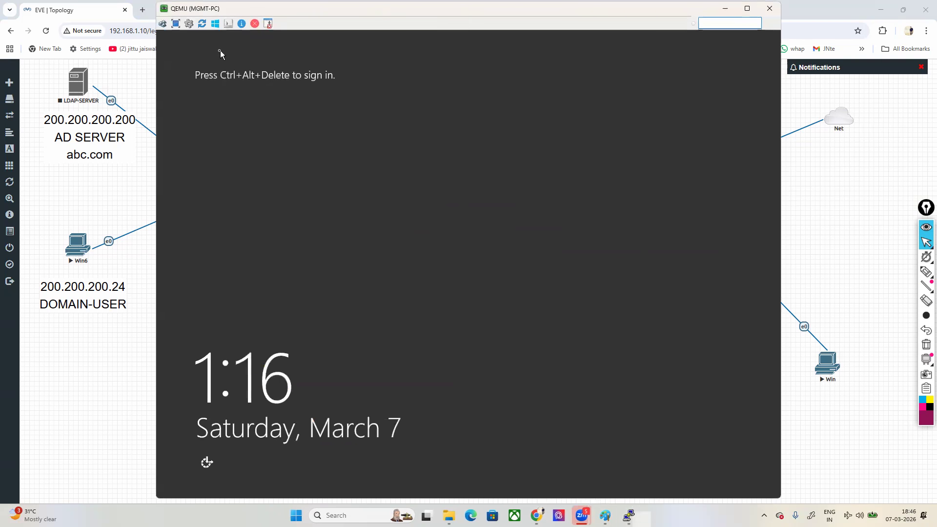
left_click(162, 24)
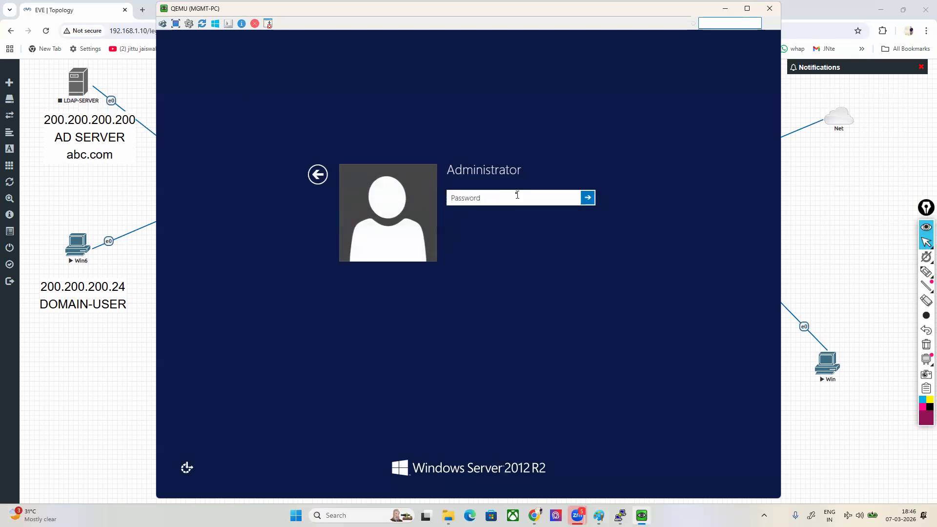
type("Te")
key("Return")
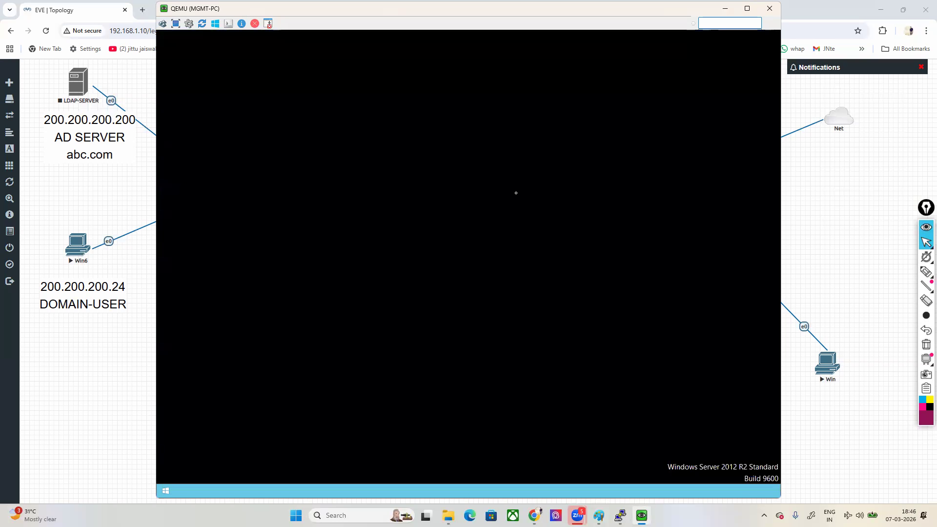
Step: Submit the Shutdown Event Tracker dialog with the comment "ff"
left_click(452, 292)
type("ff")
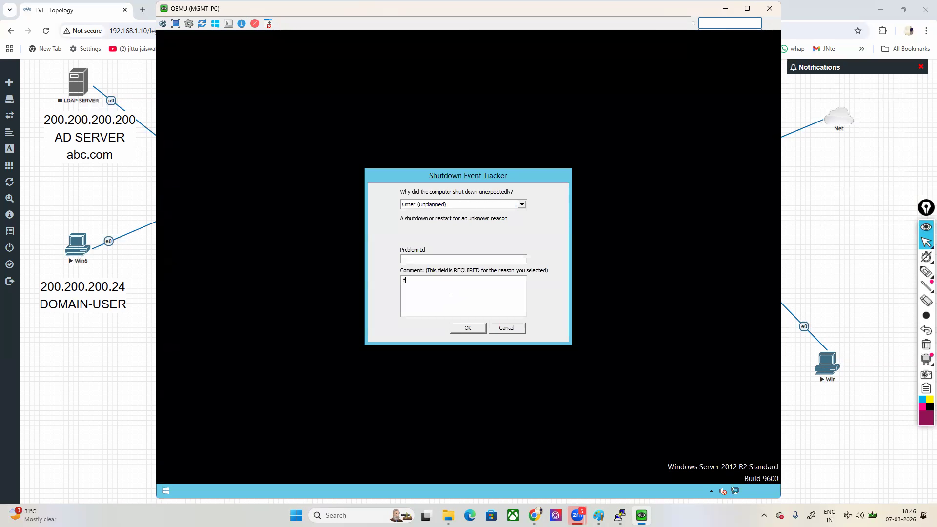
left_click(468, 327)
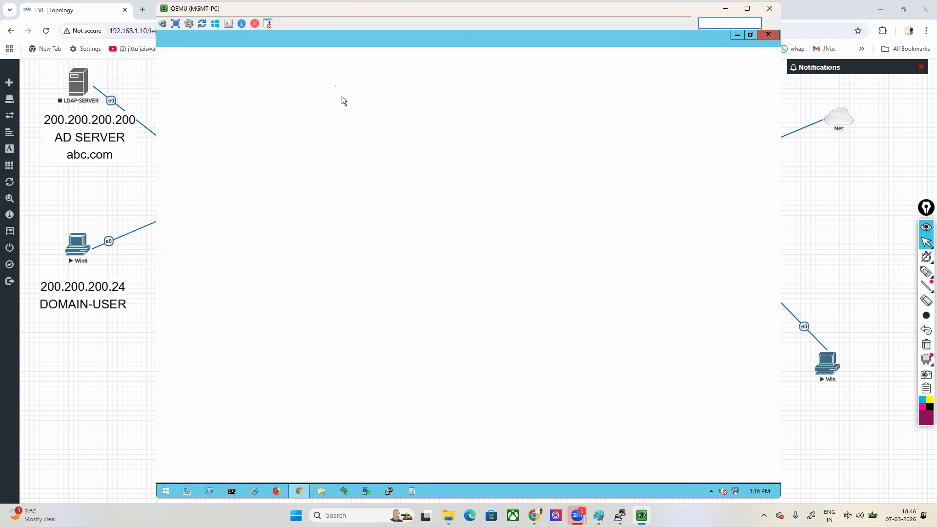
Step: Browse to the FortiGate web interface at 199.199.199.1 from the MGMT-PC
type("9")
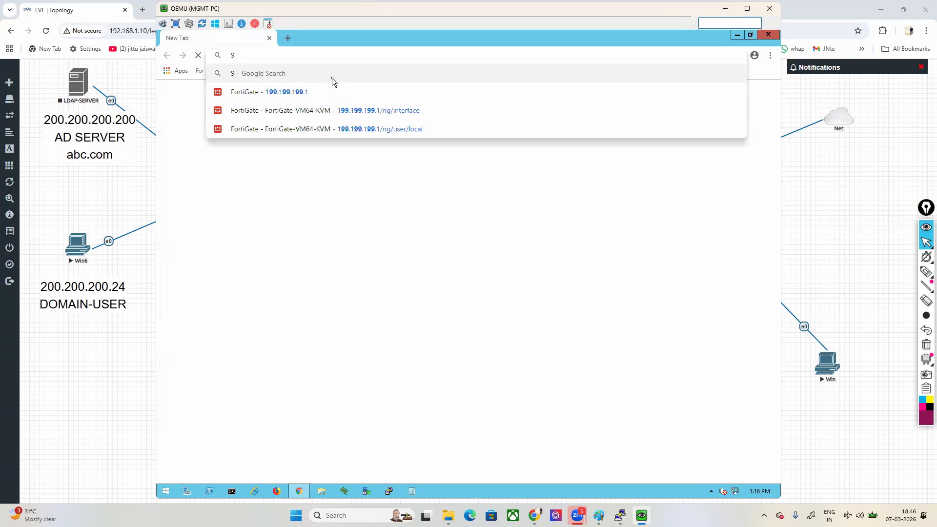
key("BackSpace")
type("199.199.199.1")
key("Return")
Step: Log in to the FortiGate as admin with the account password, postponing the setup and dismissing the FortiOS 6.4.7 introduction
type("admin")
key("Tab")
type("•••")
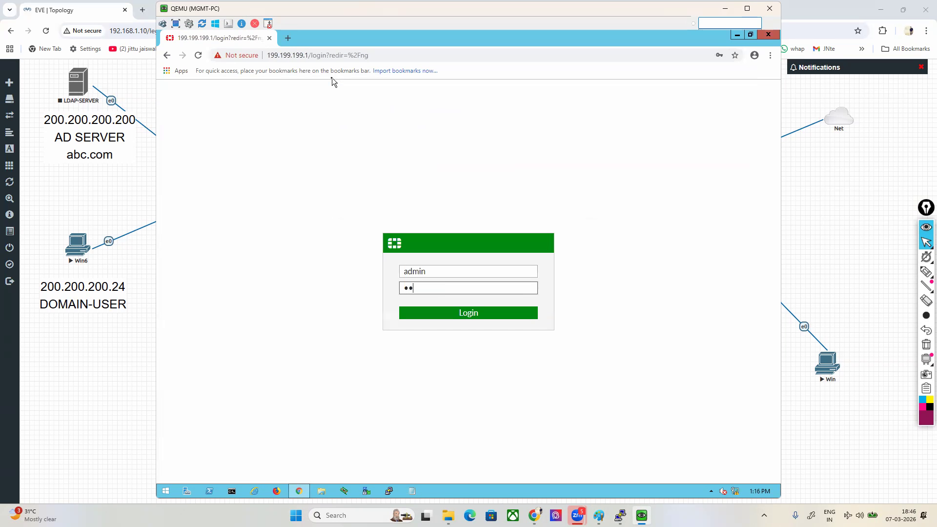
key("Return")
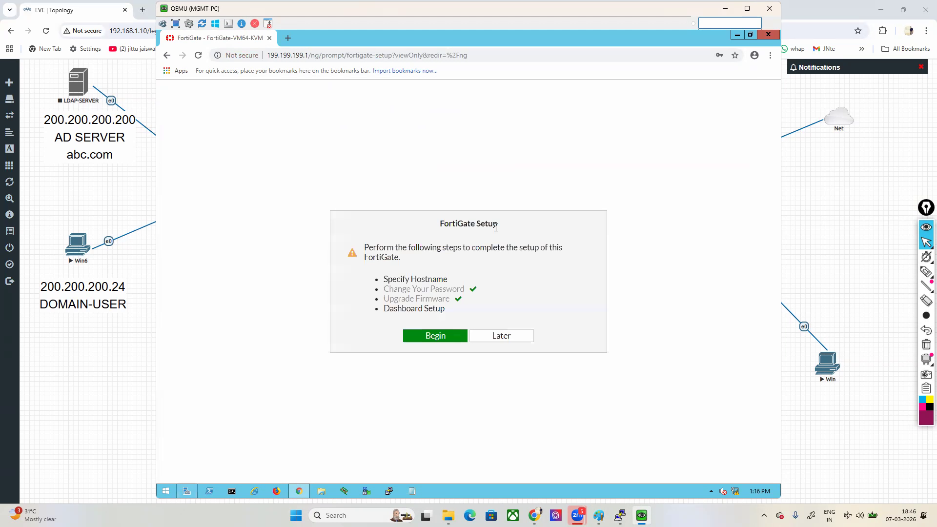
left_click(508, 340)
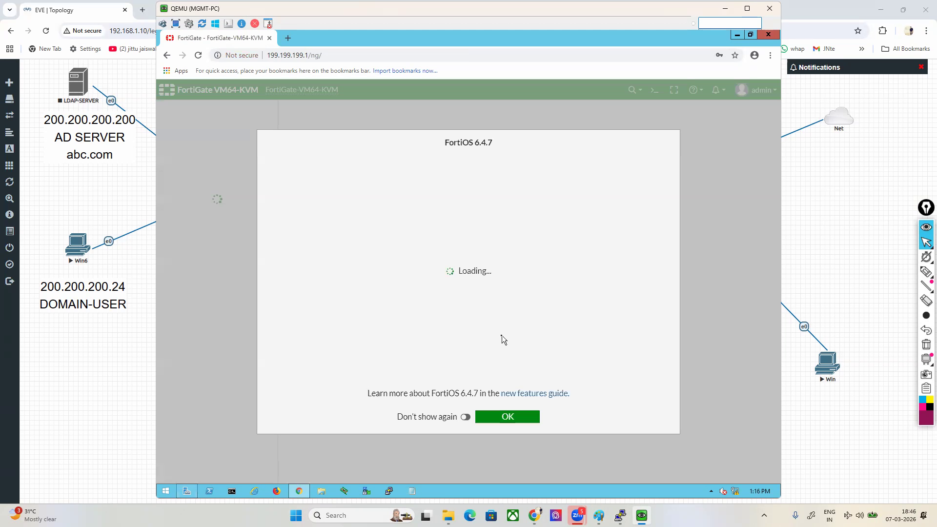
left_click(504, 421)
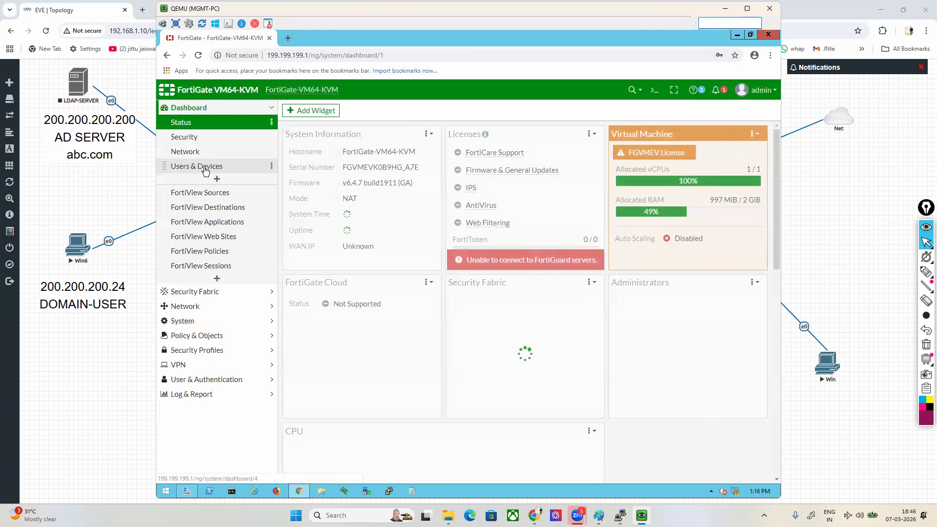
Step: Configure interface port2 with the alias LAN, IP/Netmask 200.200.200.1/24 and PING administrative access
left_click(198, 308)
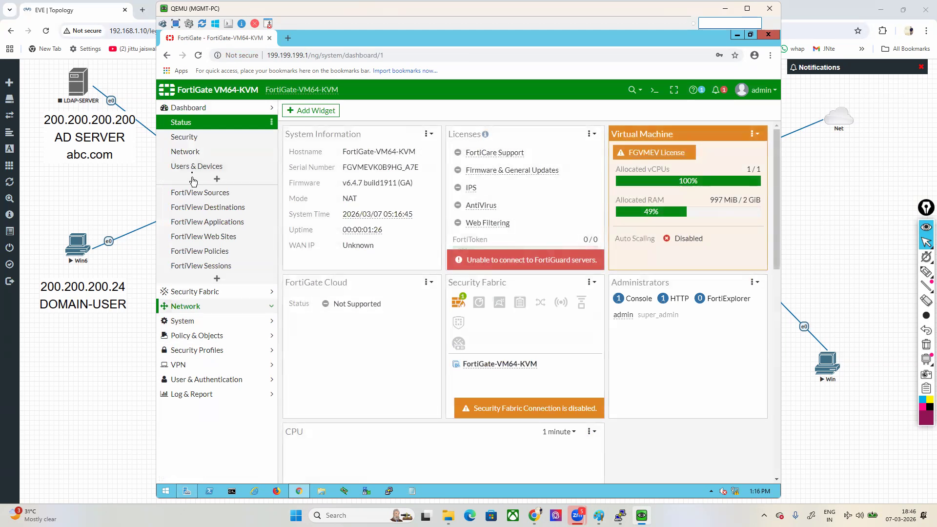
left_click(190, 152)
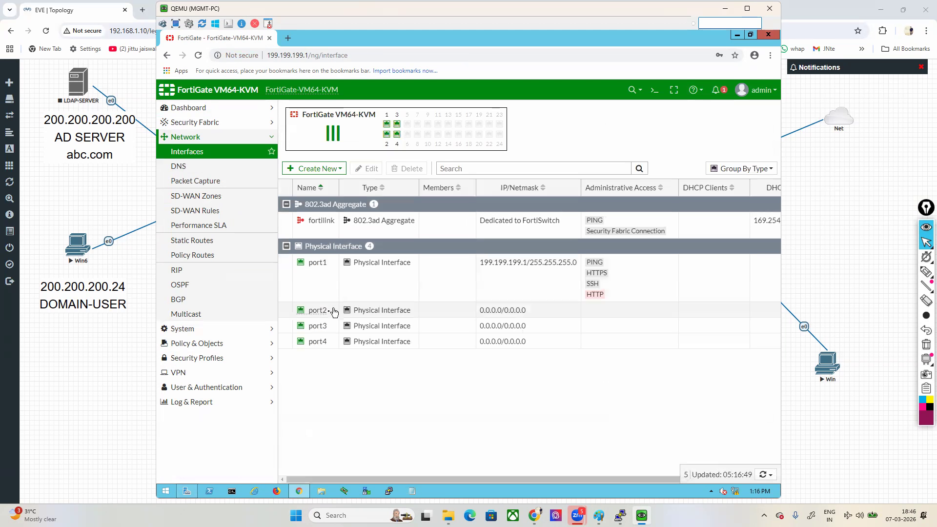
double_click(332, 314)
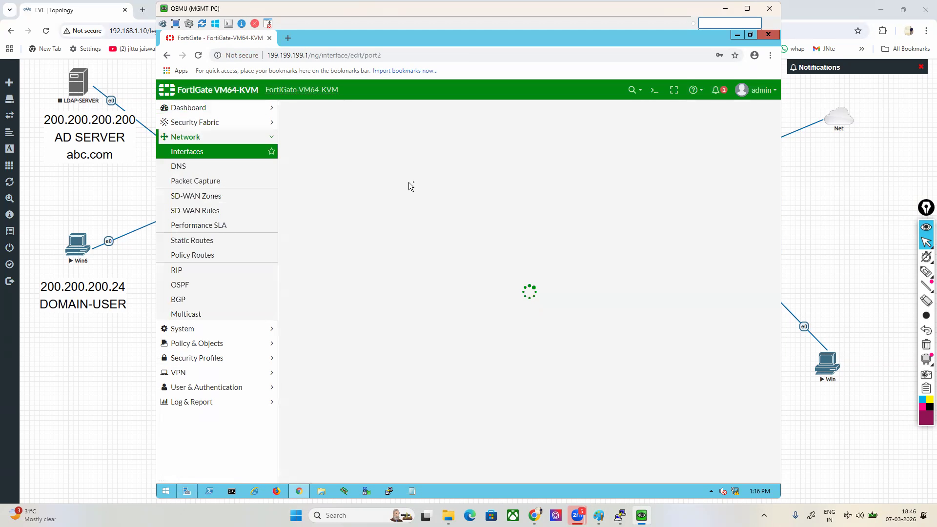
left_click(387, 145)
type("LAN")
key("Tab")
key("Tab")
key("Tab")
key("Tab")
key("Tab")
key("Tab")
type("2")
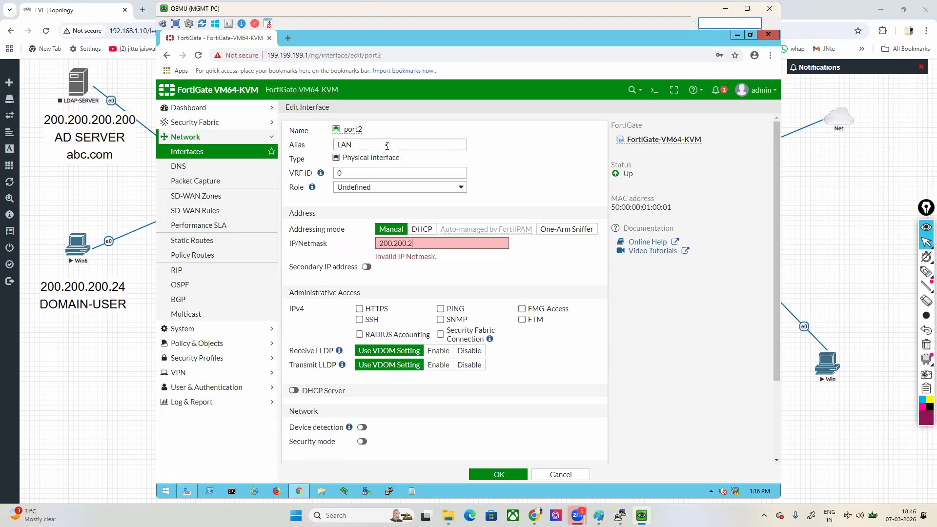
type("00.200.200.1/24")
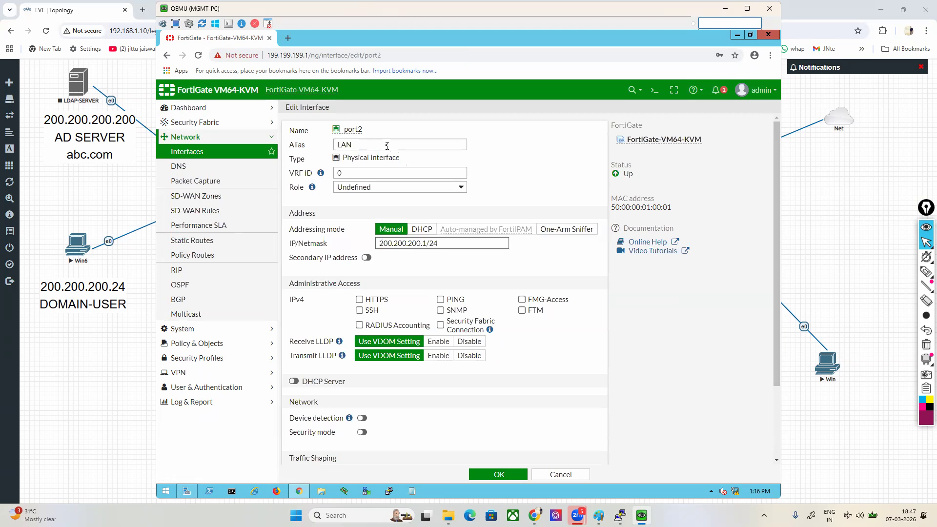
left_click(441, 299)
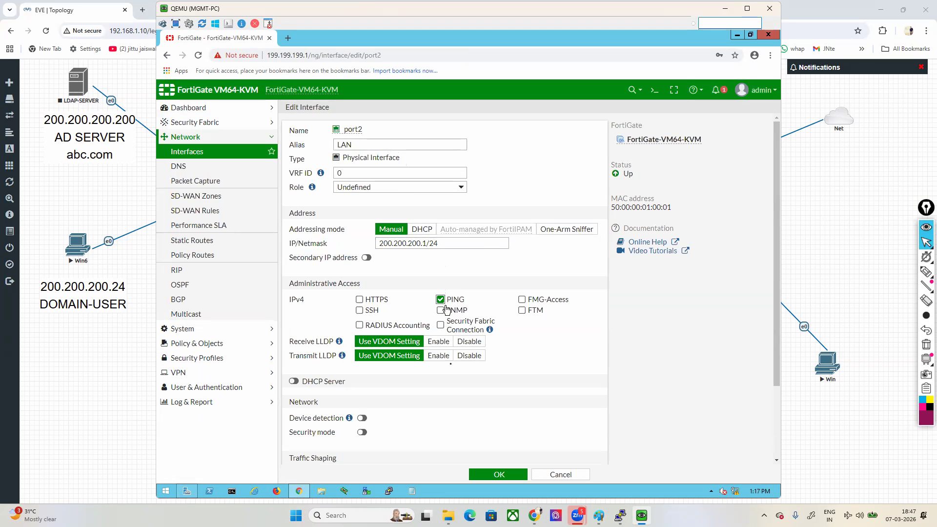
left_click(496, 474)
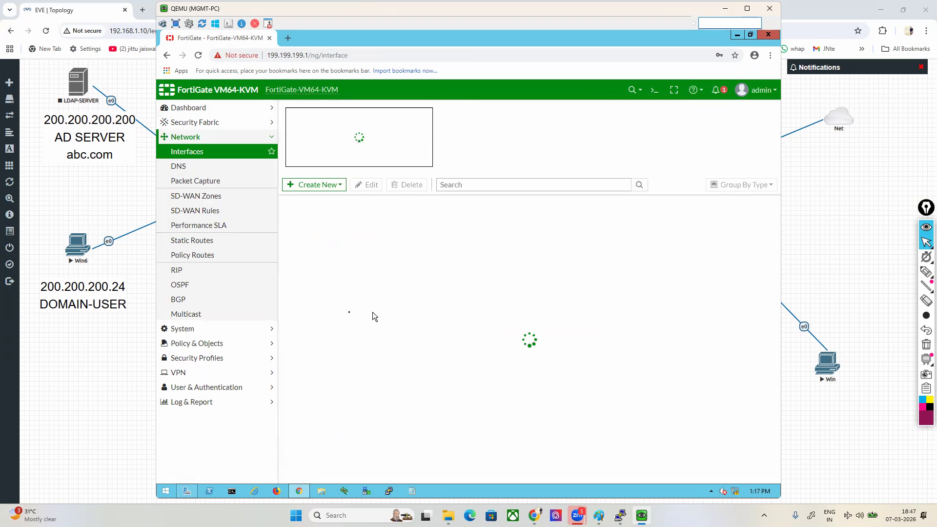
Step: Configure interface port3 with the alias WAN, DHCP addressing and PING access, and refresh the interface list to check its address
double_click(316, 331)
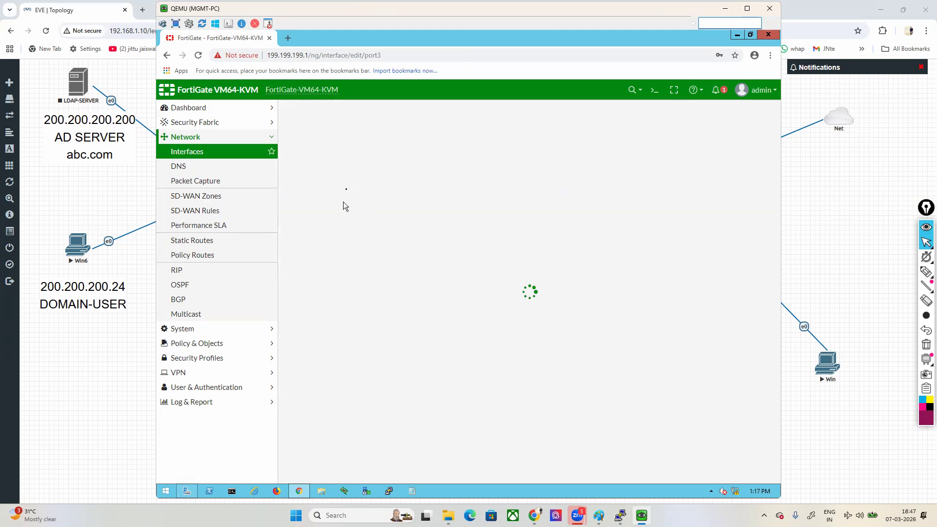
left_click(349, 147)
type("WAN")
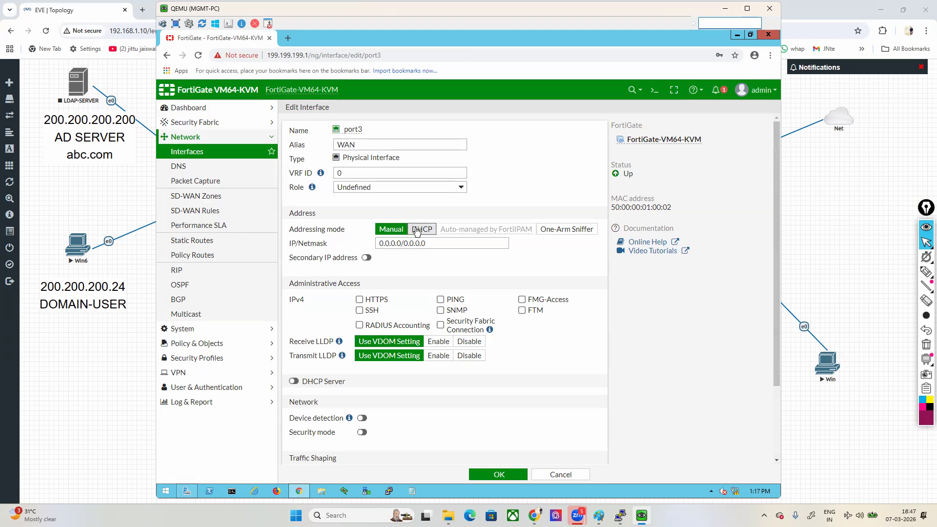
left_click(422, 229)
left_click(455, 314)
left_click(501, 474)
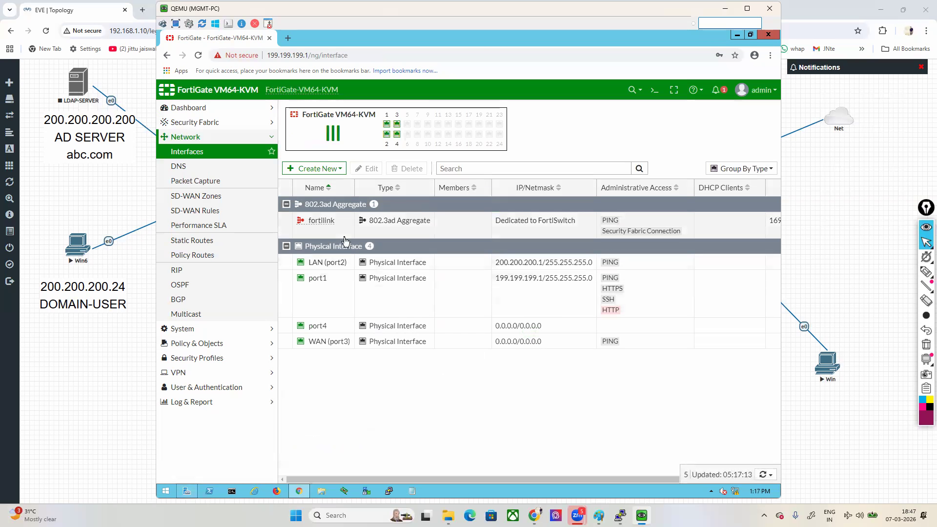
left_click(198, 55)
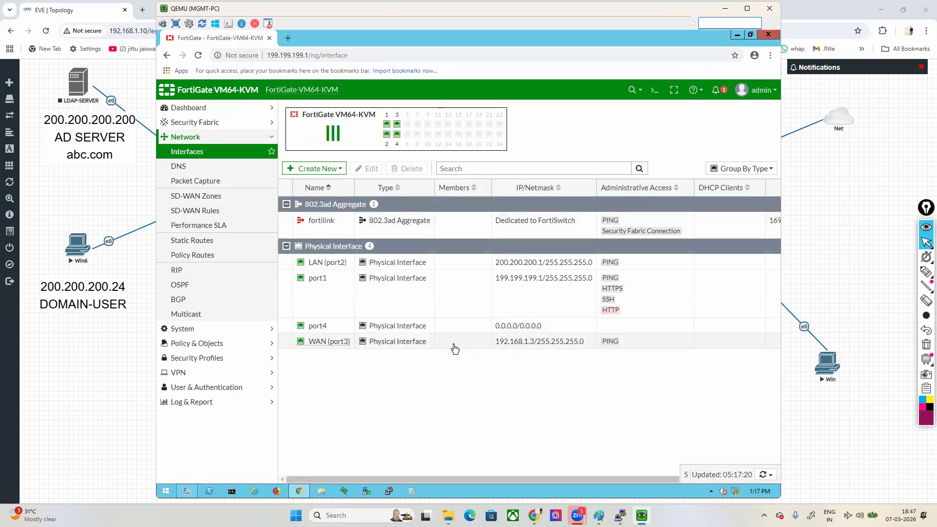
left_click(455, 347)
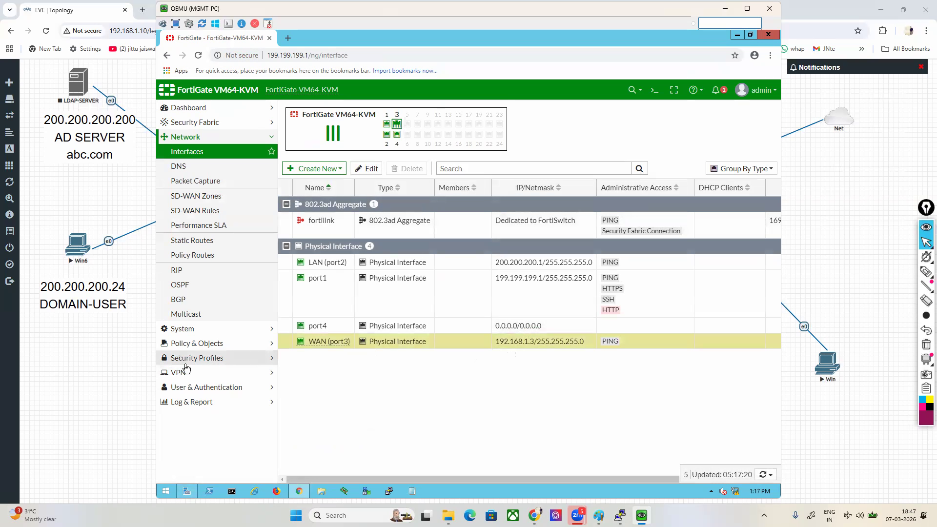
Step: Start a new local user with the username vpn1, enter its password and advance through the login credentials and contact info
left_click(189, 387)
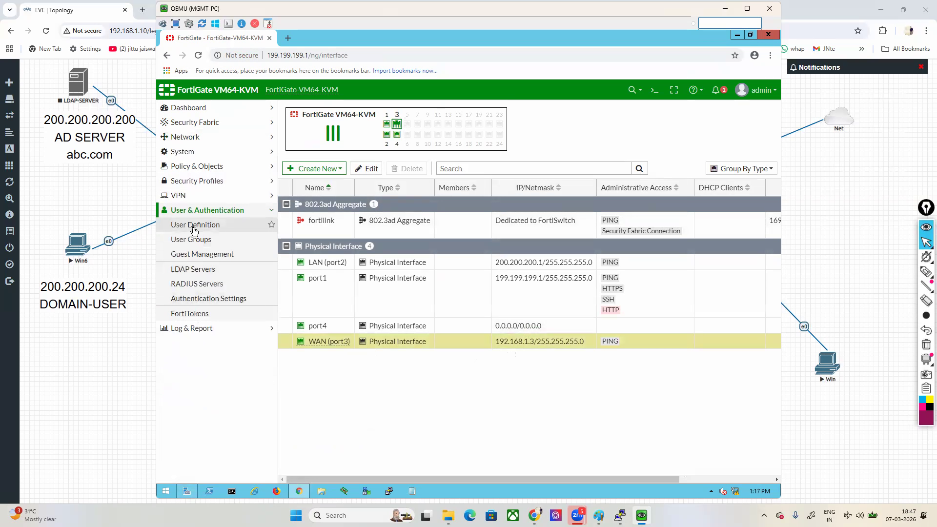
left_click(194, 226)
left_click(308, 111)
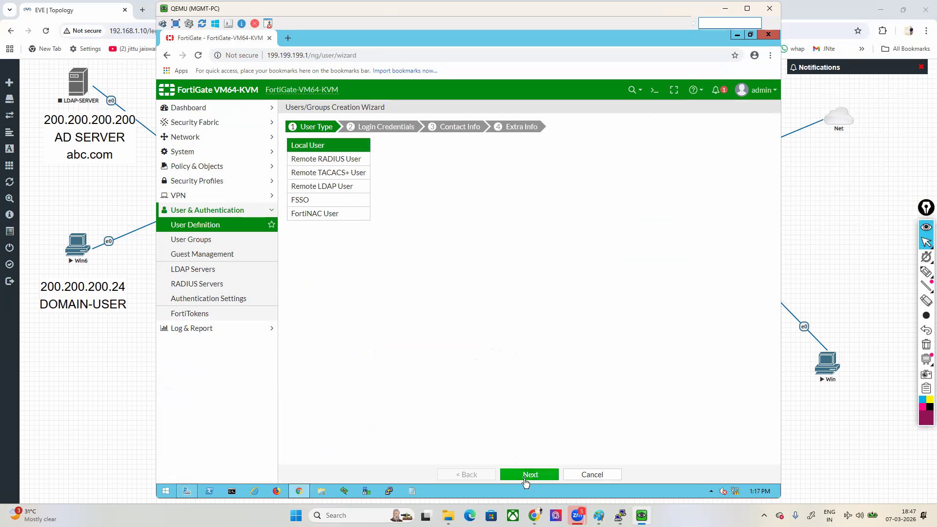
left_click(525, 475)
left_click(366, 144)
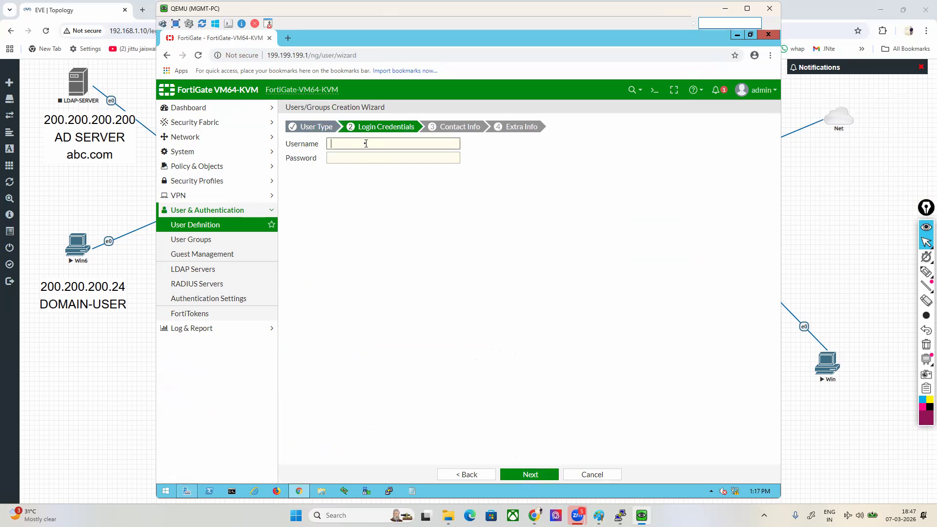
type("vpn1")
key("Tab")
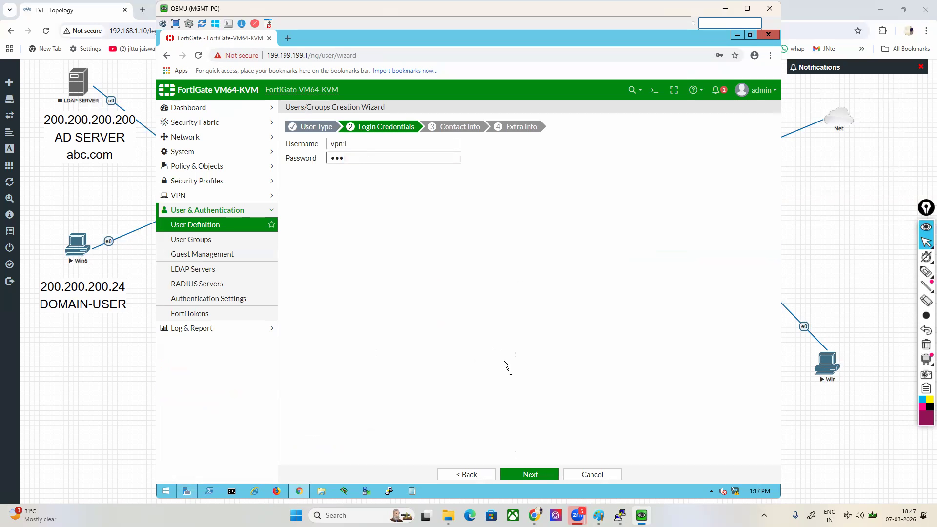
left_click(540, 477)
left_click(537, 476)
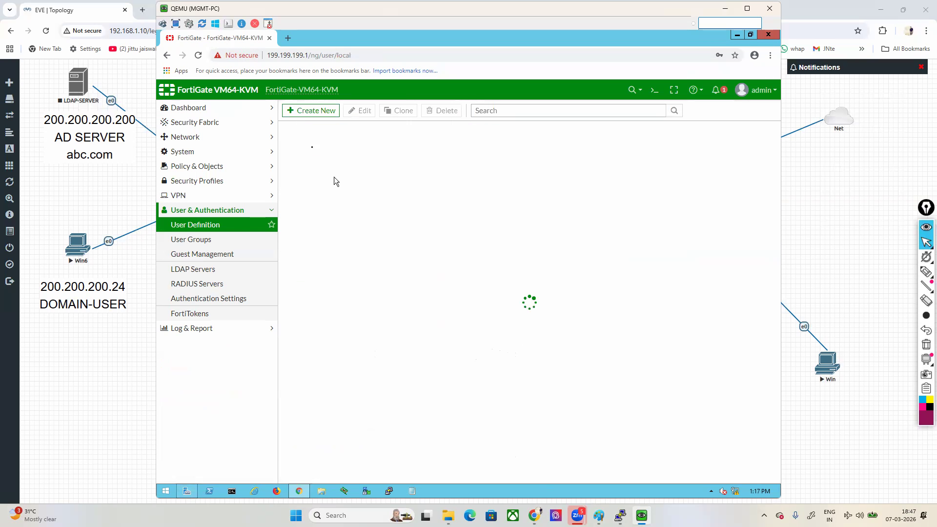
Step: Create a second local user named vpn2, entering its password and completing the user wizard
left_click(297, 114)
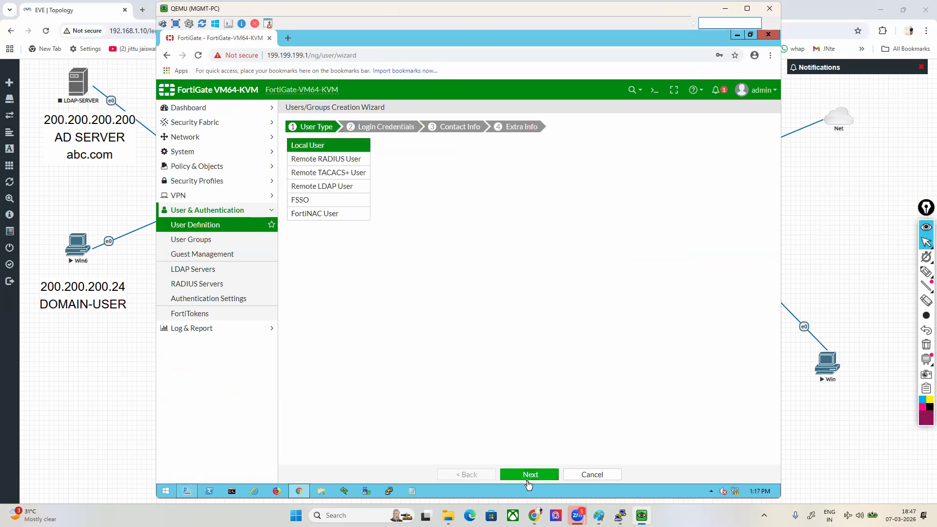
left_click(531, 476)
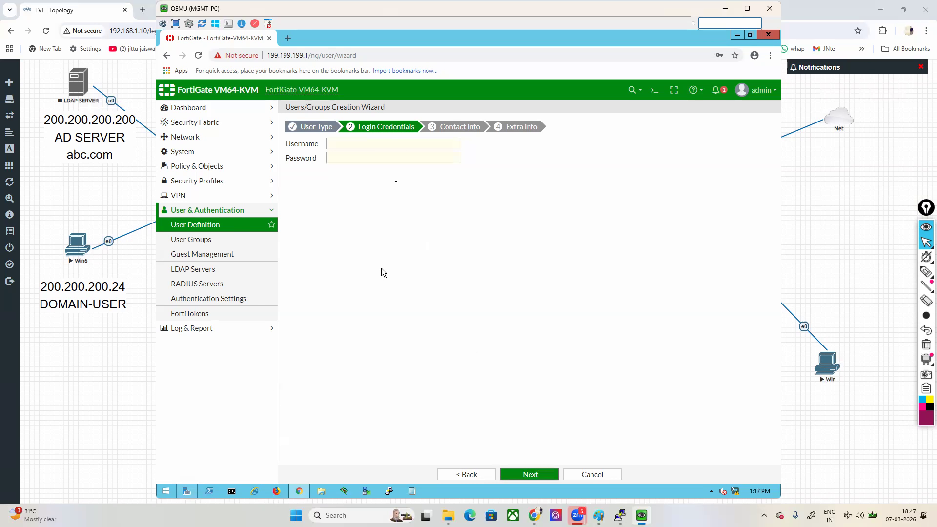
left_click(396, 142)
type("vpn2")
key("Tab")
left_click(548, 473)
left_click(544, 475)
left_click(544, 477)
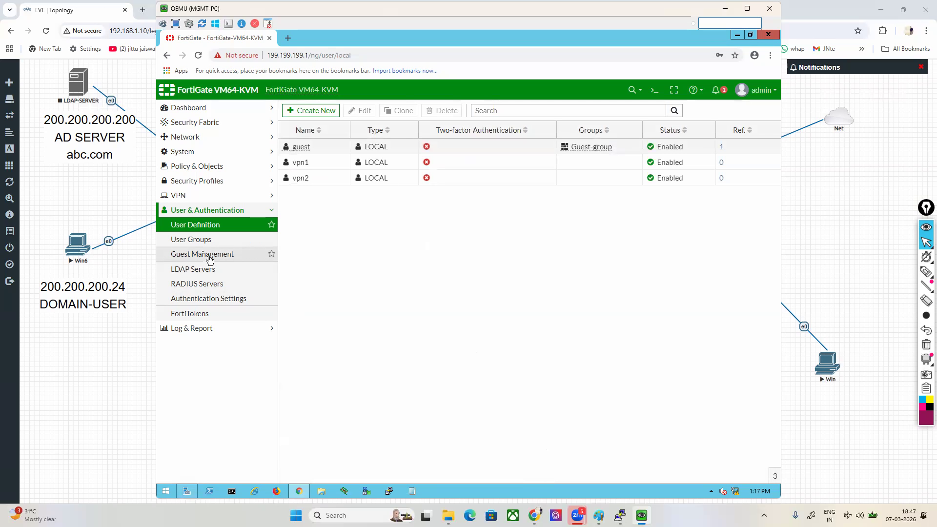
Step: Create a Firewall user group named local-grp with vpn1 and vpn2 as members
left_click(195, 239)
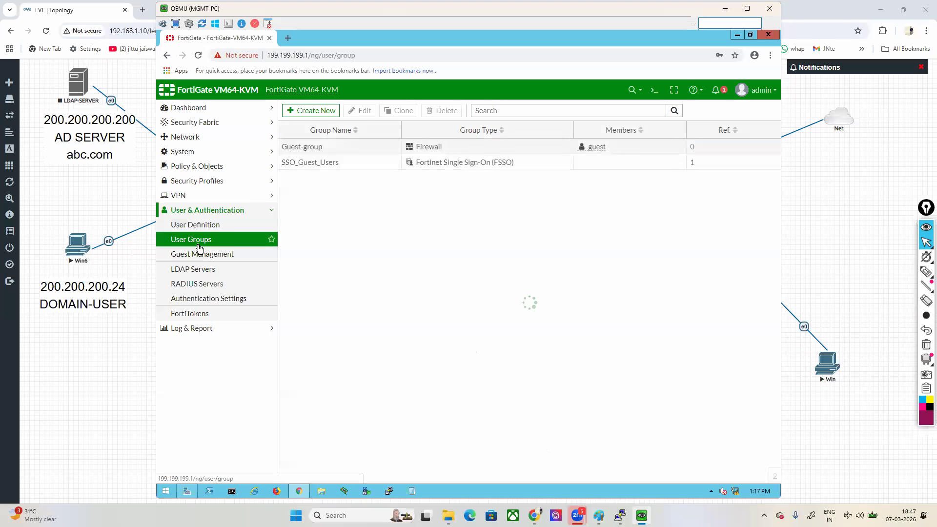
left_click(314, 112)
left_click(376, 129)
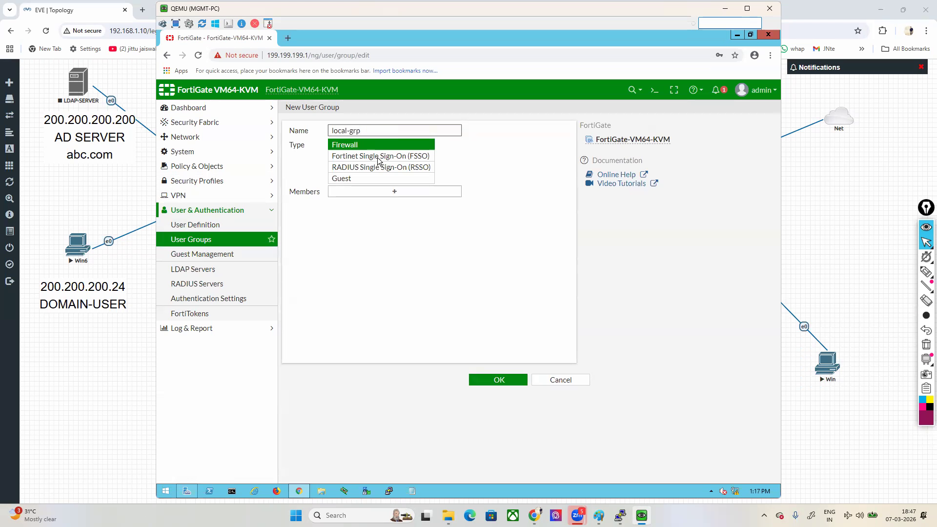
left_click(404, 191)
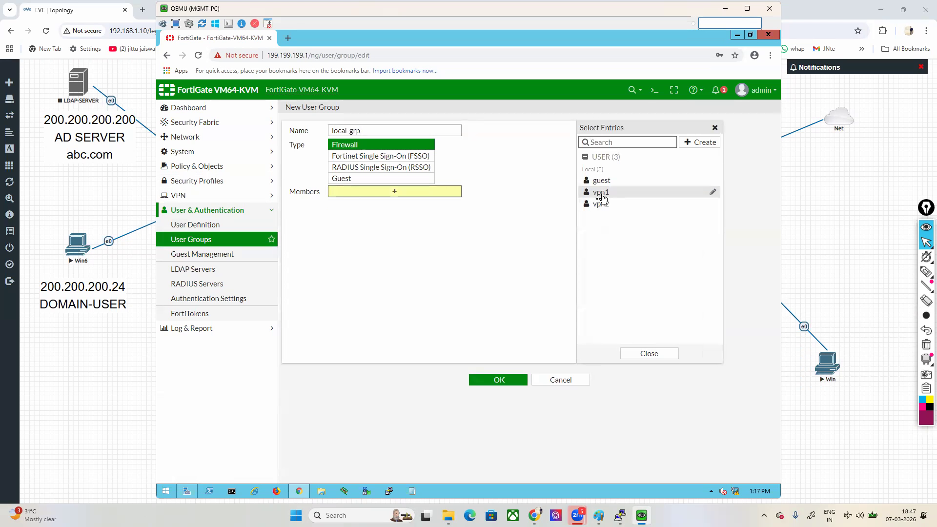
left_click(602, 197)
left_click(600, 204)
left_click(500, 343)
left_click(499, 380)
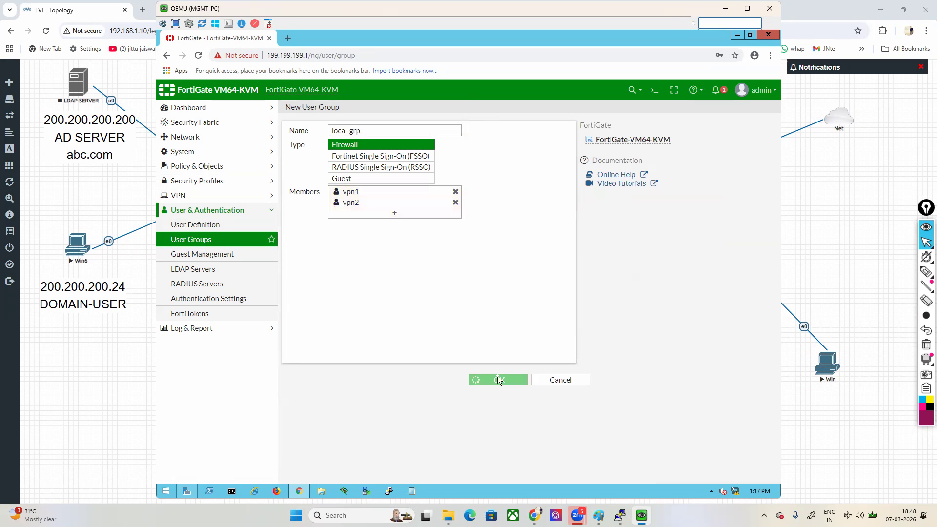
Step: Disable Tunnel Mode in the full-access SSL-VPN portal and save the portal with Web Mode enabled
left_click(189, 198)
left_click(198, 275)
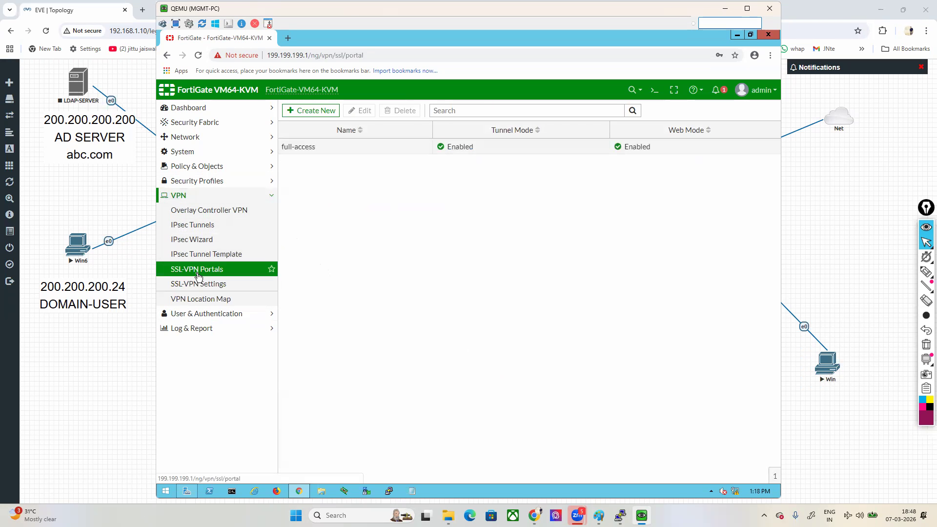
double_click(322, 148)
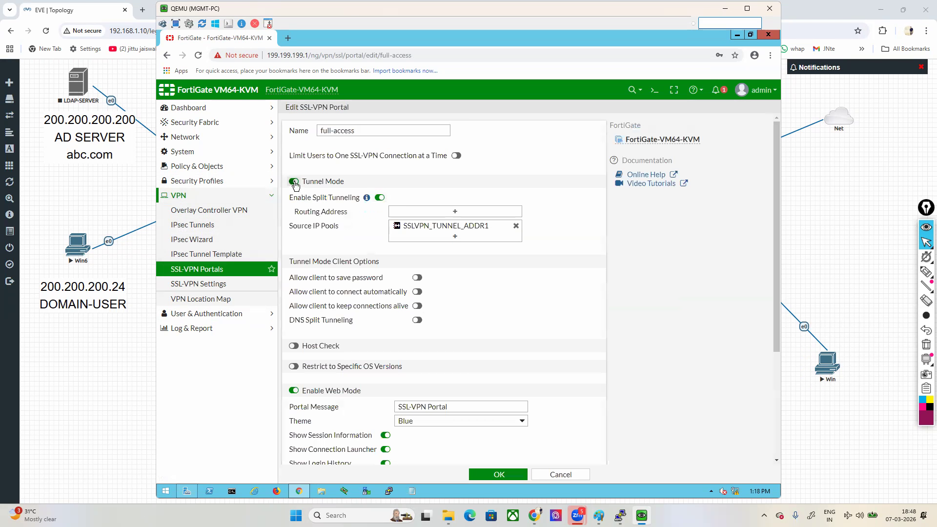
left_click(293, 182)
double_click(294, 318)
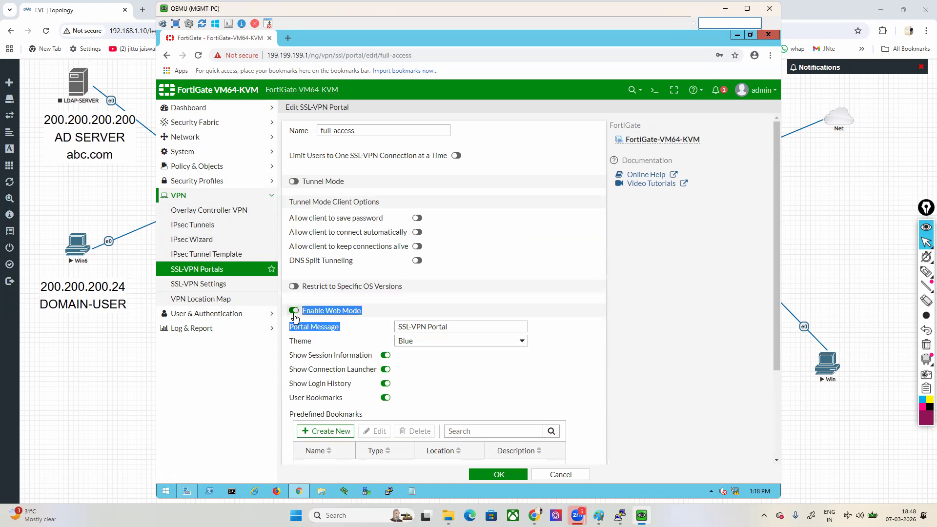
left_click(295, 315)
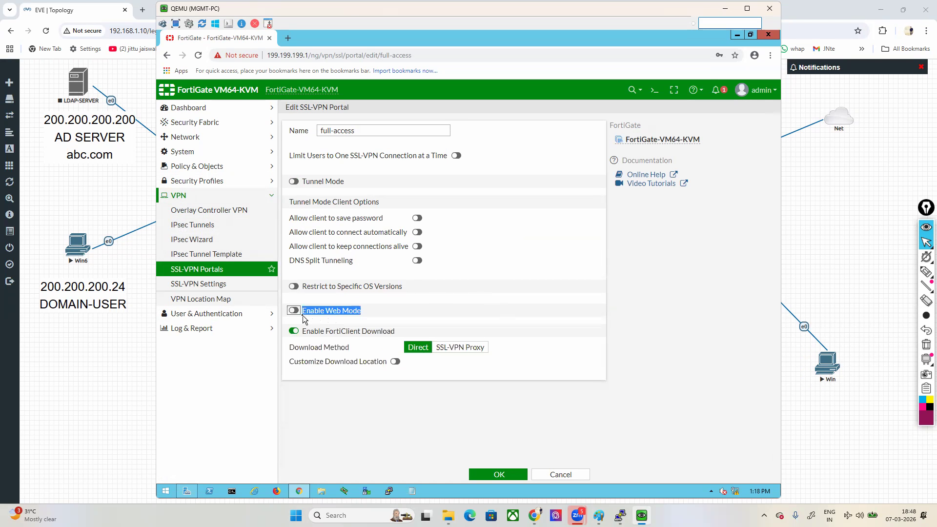
left_click(297, 312)
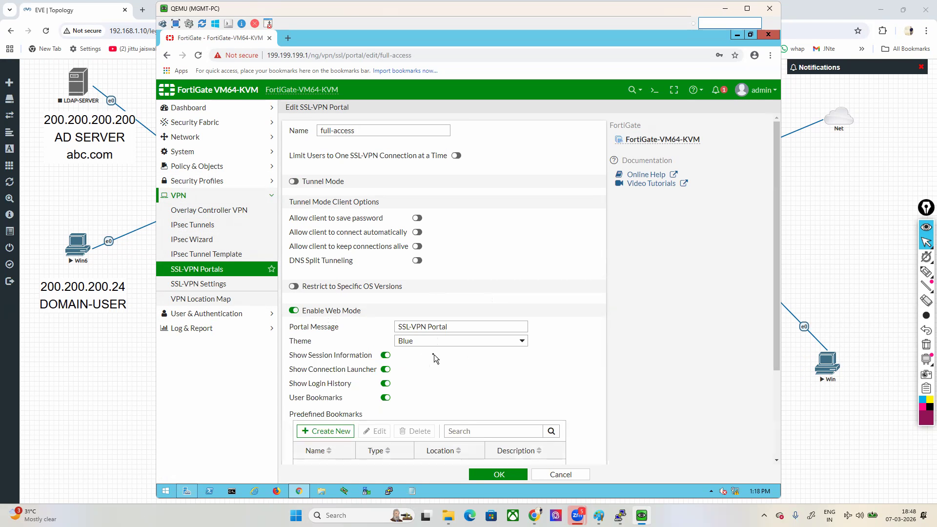
left_click(493, 478)
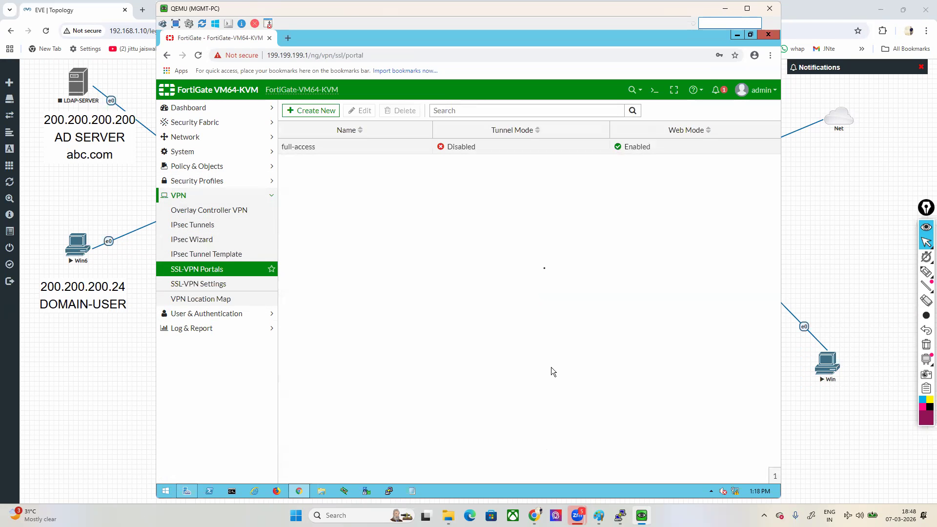
Step: Open the SSL-VPN settings and examine the configuration warnings and the Connection Settings, including the listening interface
left_click(207, 287)
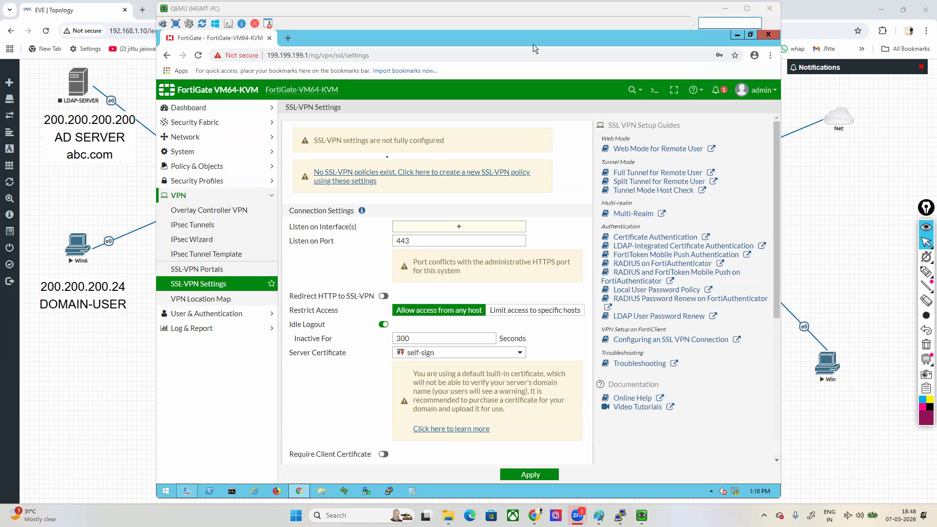
left_click_drag(318, 140, 434, 140)
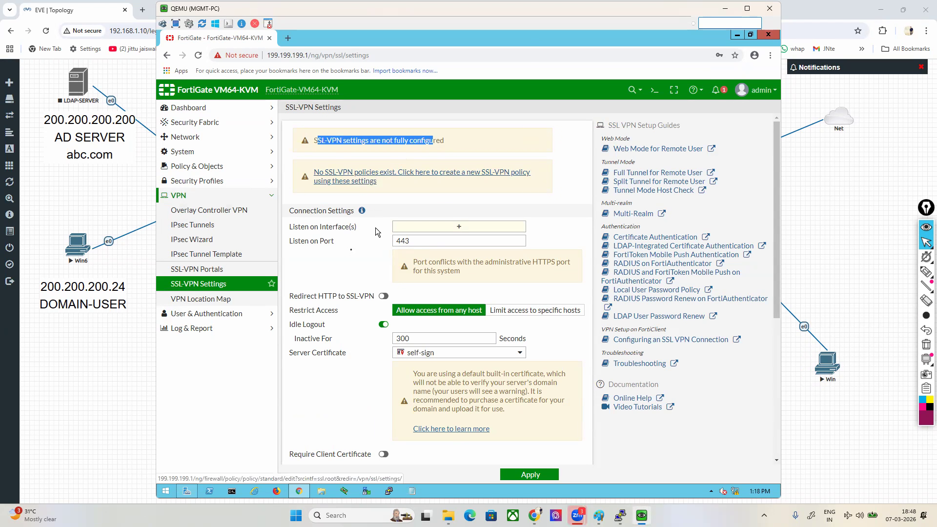
left_click(330, 140)
left_click_drag(321, 140, 450, 140)
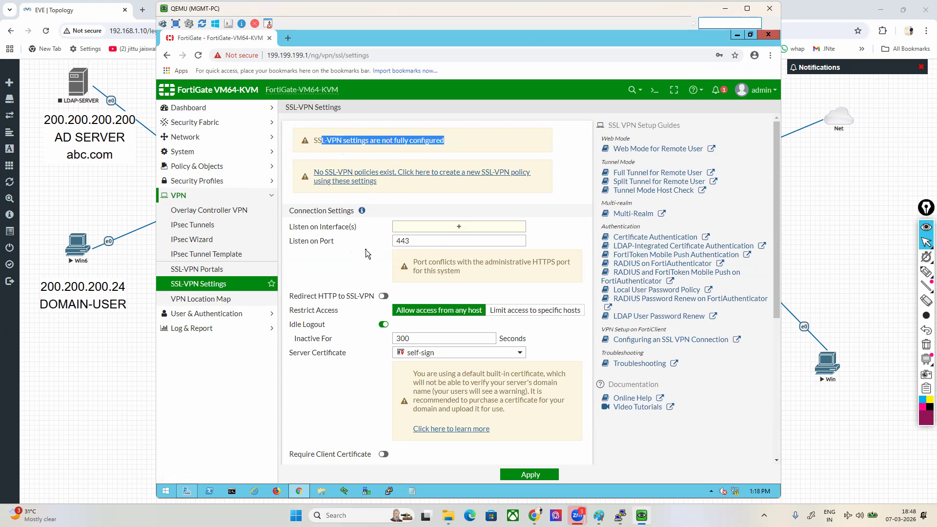
scroll(365, 250, "down", 1)
left_click_drag(288, 165, 358, 164)
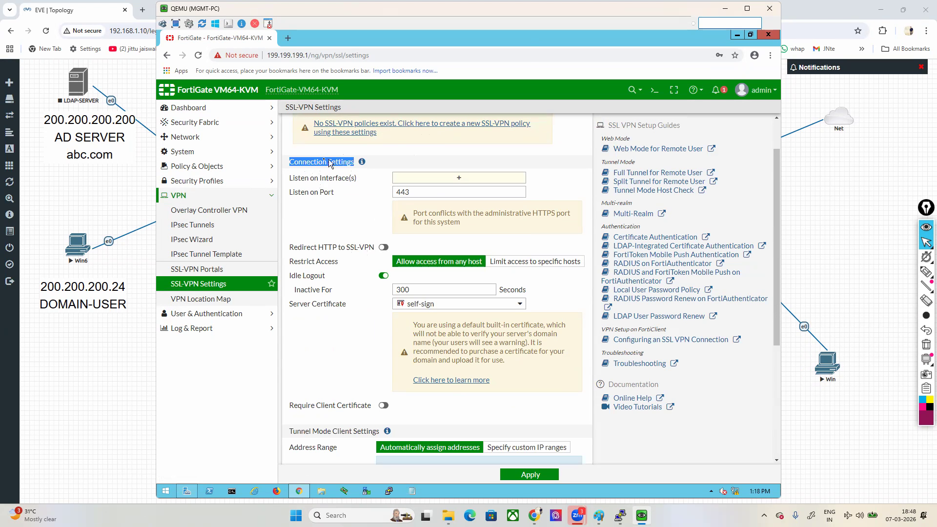
left_click_drag(292, 179, 347, 180)
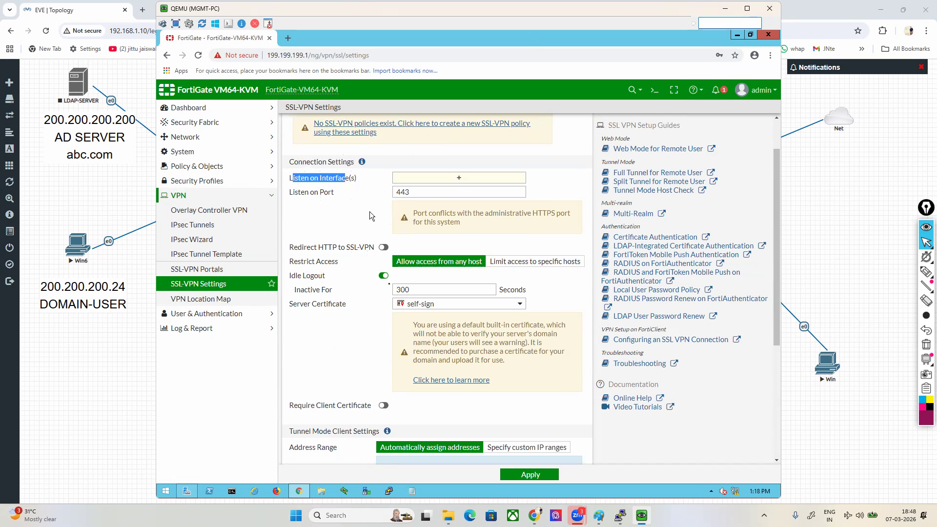
Step: Trace the path from the external Win PC to the firewall's port3 on the EVE topology, return to FortiGate and clear the annotations
left_click(871, 276)
mouse_move(926, 273)
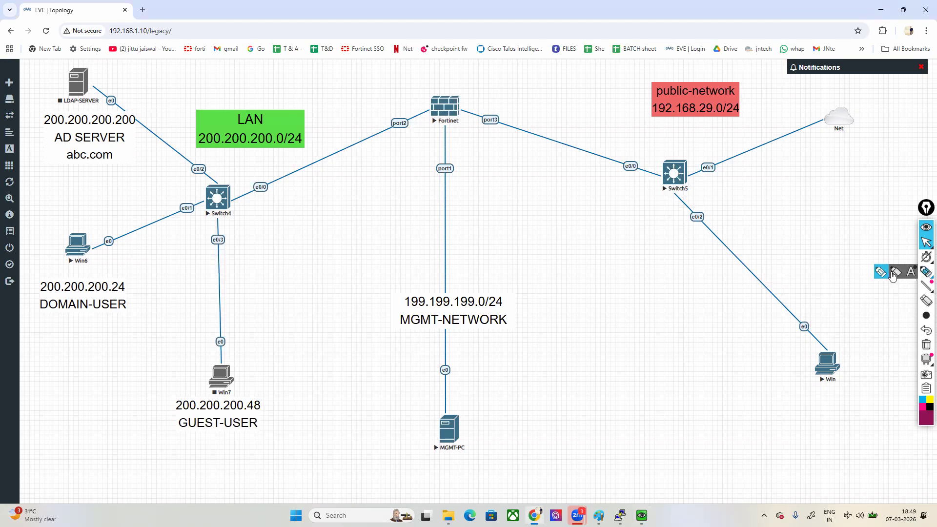
left_click(893, 277)
mouse_move(844, 338)
left_mouse_down()
mouse_move(797, 372)
mouse_move(848, 384)
left_mouse_up()
mouse_move(812, 379)
left_mouse_down()
mouse_move(806, 386)
mouse_move(826, 408)
mouse_move(826, 348)
mouse_move(729, 257)
mouse_move(486, 106)
mouse_move(480, 144)
mouse_move(521, 135)
left_mouse_up()
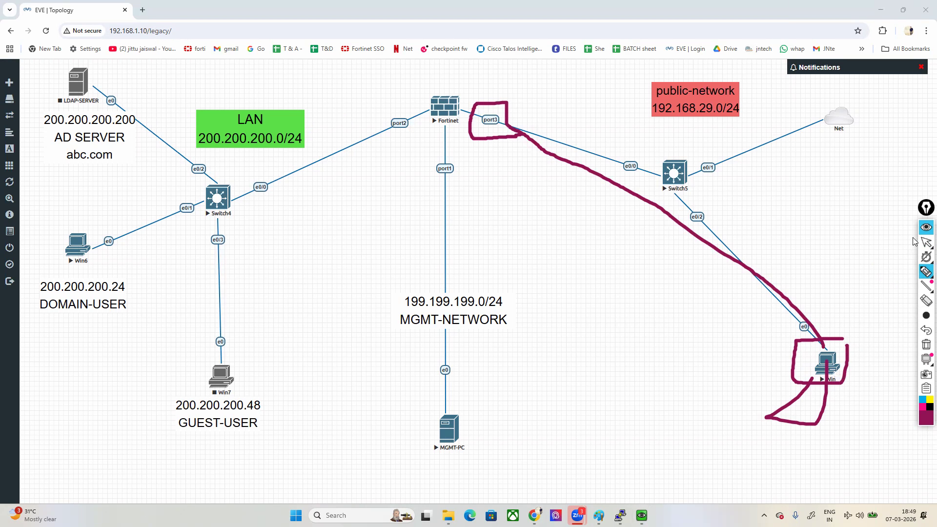
left_click(927, 241)
left_click(620, 514)
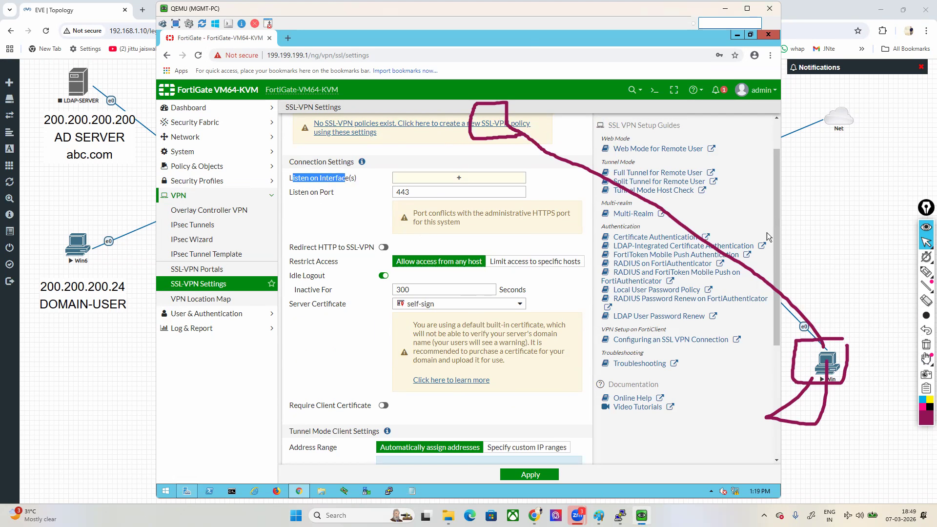
left_click(927, 344)
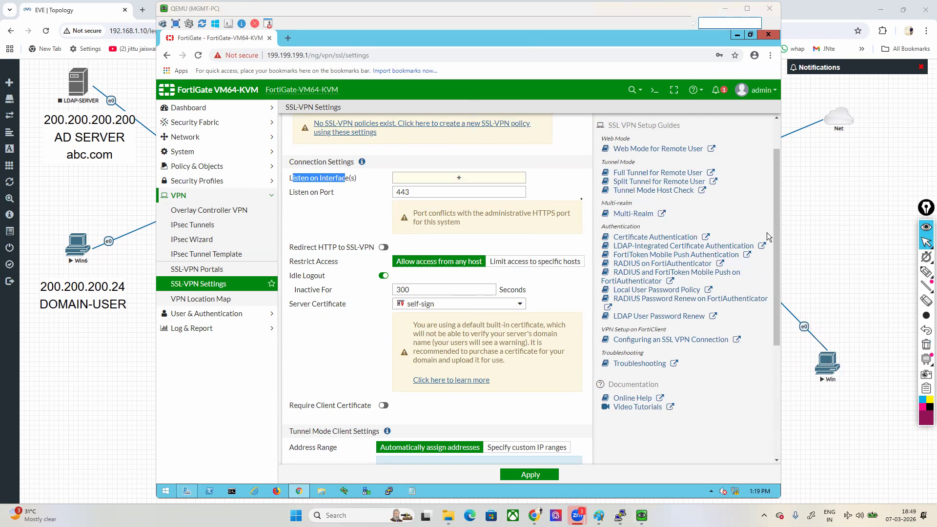
Step: Set the SSL-VPN to listen on WAN (port3) and change the listening port to 4433
left_click(454, 180)
left_click(625, 181)
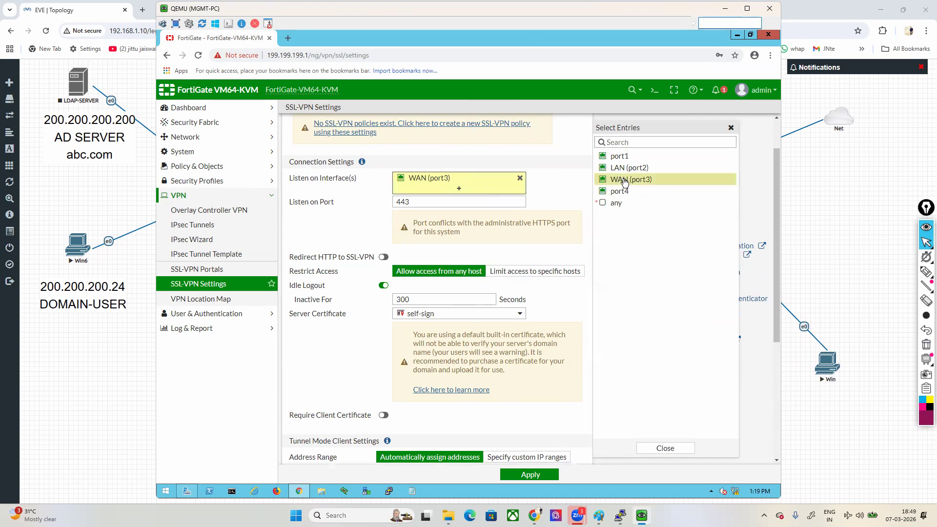
left_click(553, 185)
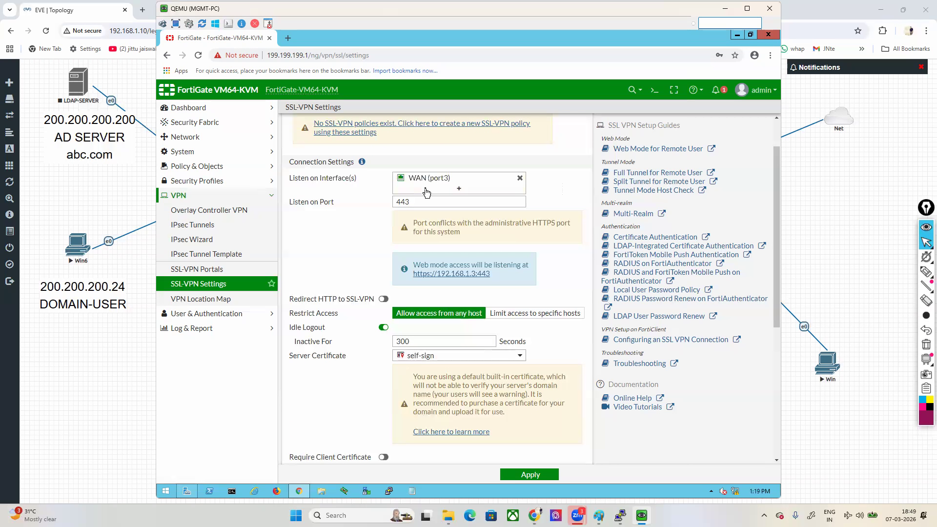
left_click_drag(413, 223, 450, 239)
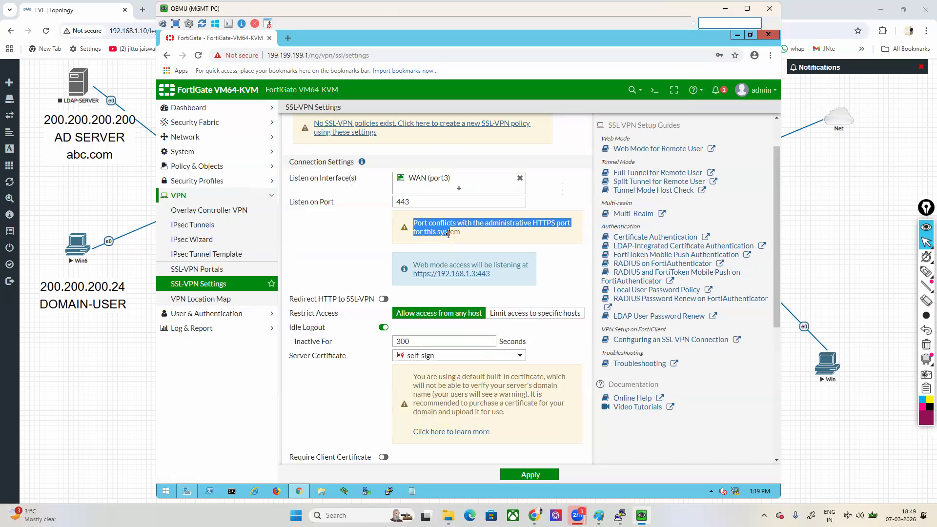
left_click(447, 201)
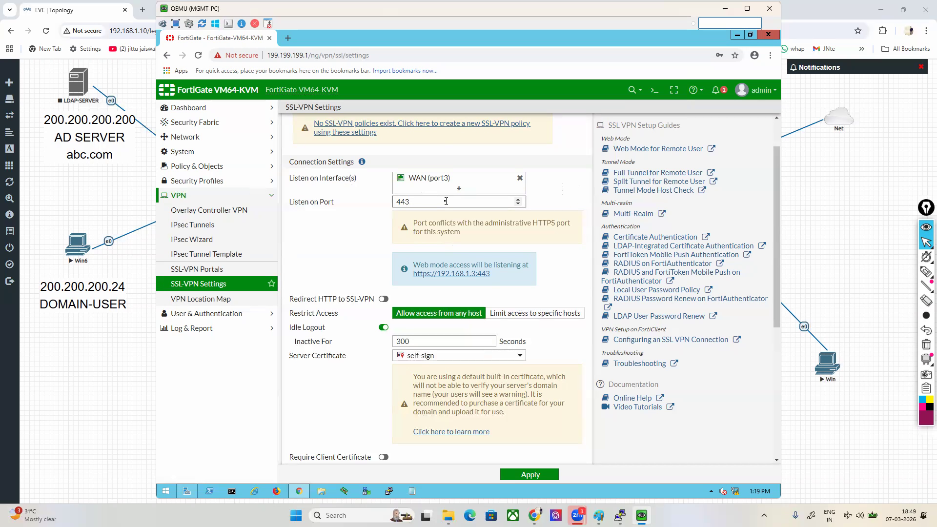
type("3")
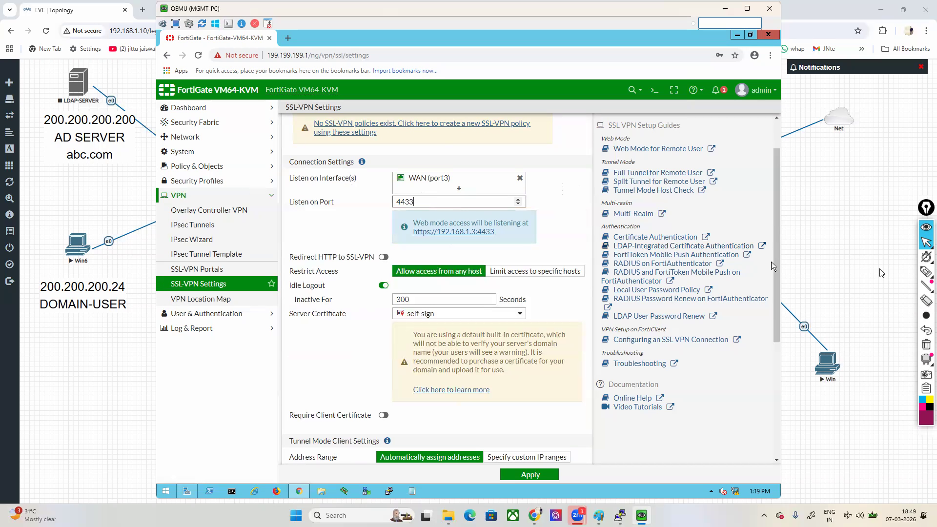
Step: Examine the web mode access address, the Redirect HTTP to SSL-VPN option and the Restrict Access choices, marking each on screen
left_click(810, 259)
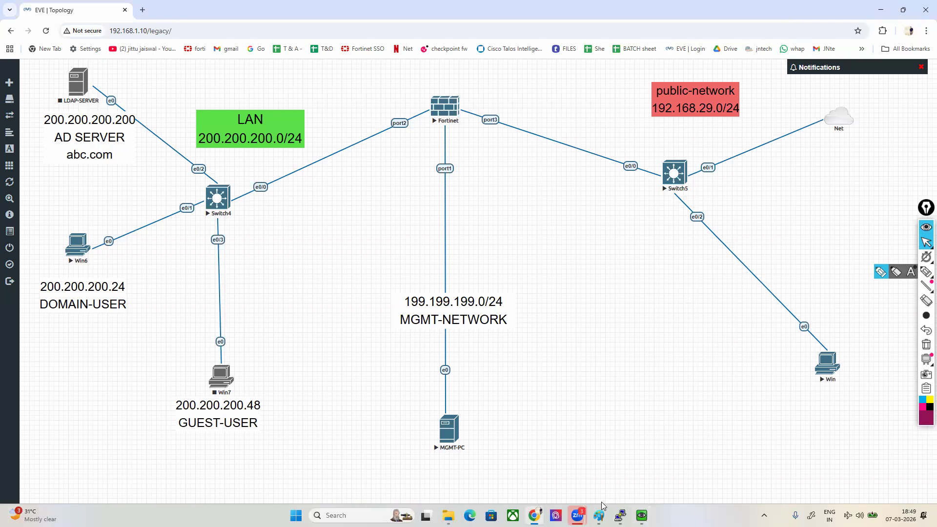
key("alt+Tab")
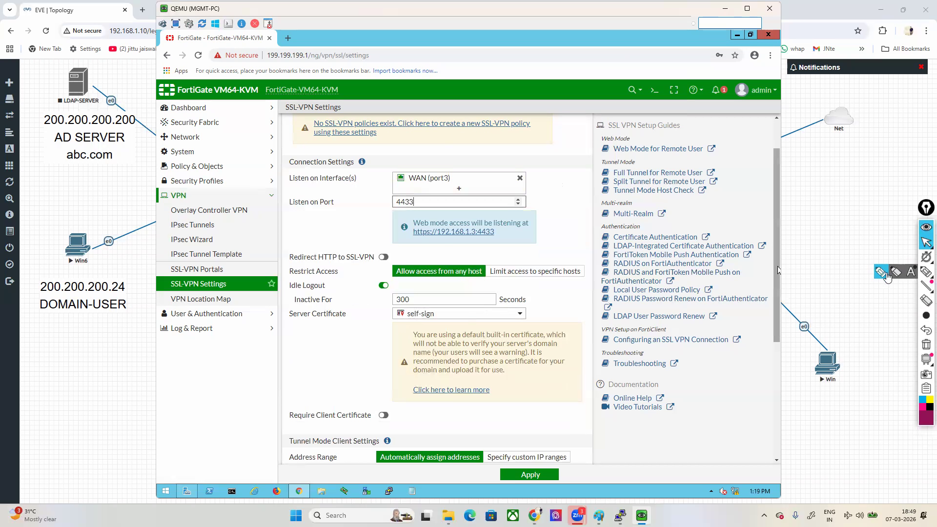
left_click(883, 274)
mouse_move(391, 242)
left_mouse_down()
mouse_move(546, 244)
mouse_move(496, 214)
mouse_move(380, 215)
mouse_move(387, 249)
left_mouse_up()
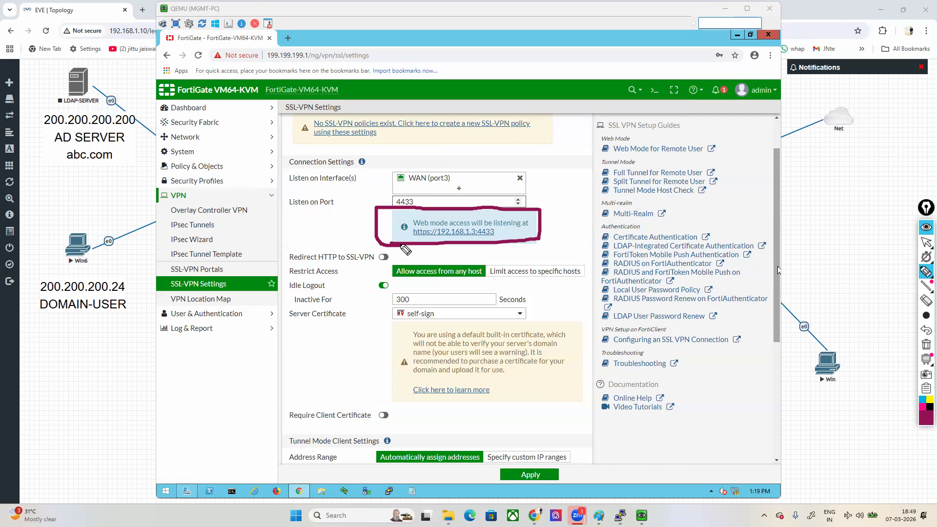
left_click(926, 344)
left_click_drag(282, 265, 364, 265)
left_click_drag(436, 239, 494, 239)
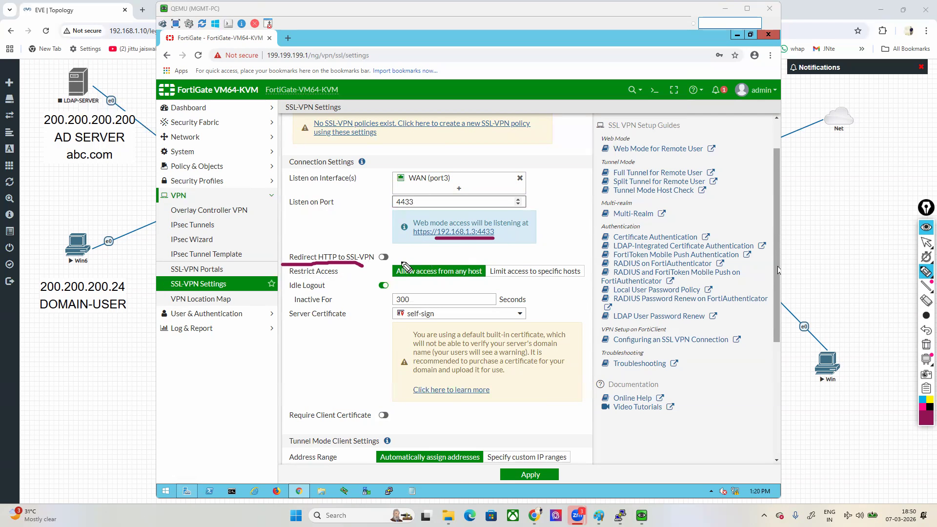
left_click(926, 345)
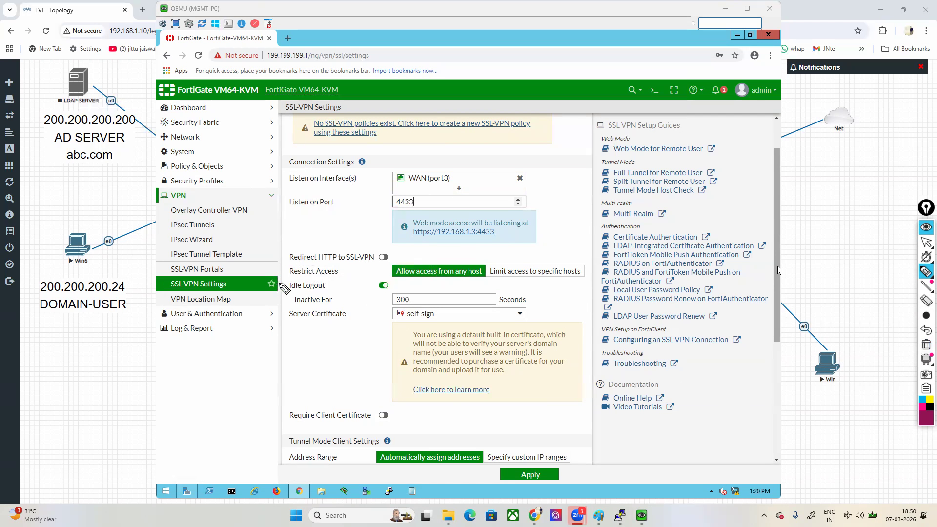
mouse_move(279, 281)
left_mouse_down()
mouse_move(336, 282)
mouse_move(350, 267)
mouse_move(293, 266)
mouse_move(277, 281)
left_mouse_up()
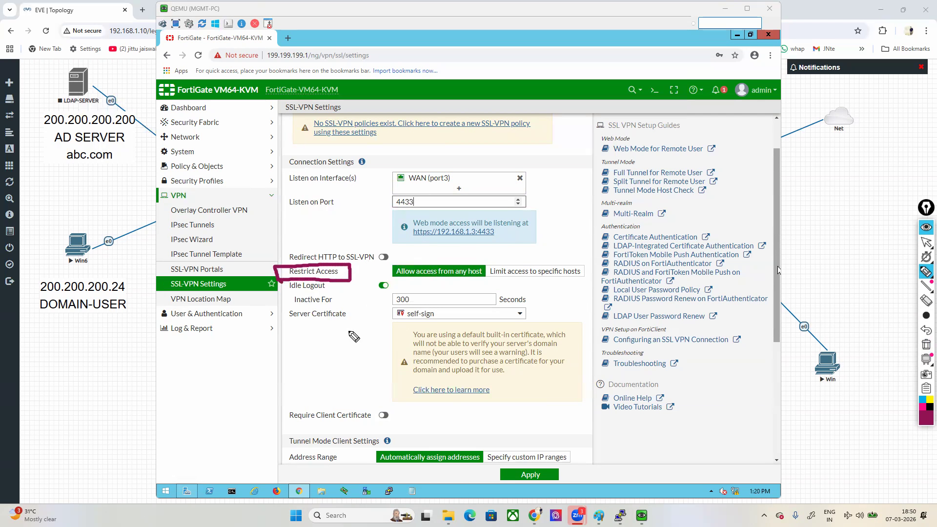
mouse_move(448, 171)
left_mouse_down()
mouse_move(438, 248)
mouse_move(432, 242)
left_mouse_up()
left_click(927, 344)
mouse_move(542, 159)
left_mouse_down()
mouse_move(537, 258)
mouse_move(526, 245)
mouse_move(557, 238)
left_mouse_up()
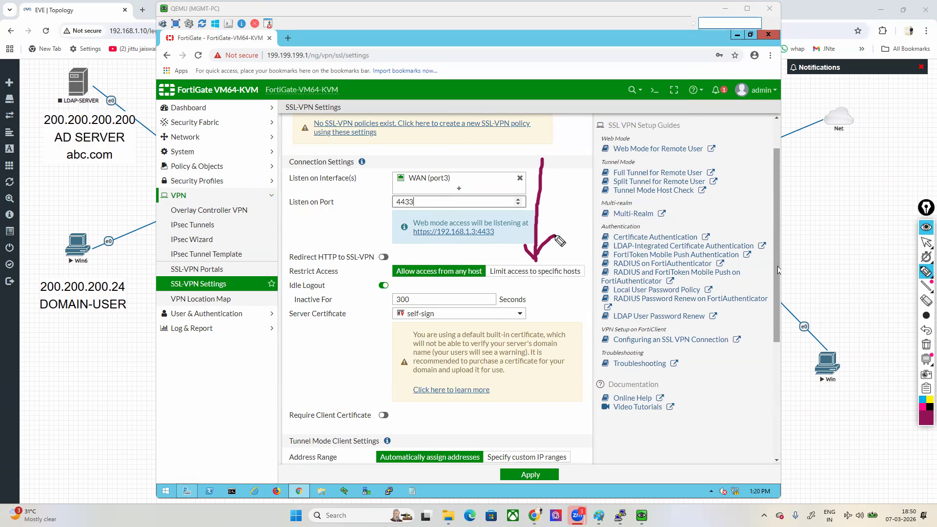
Step: Try limiting access to specific hosts with a new Device (MAC Address) entry, cancel it and allow access from any host again
left_click(926, 242)
left_click(532, 271)
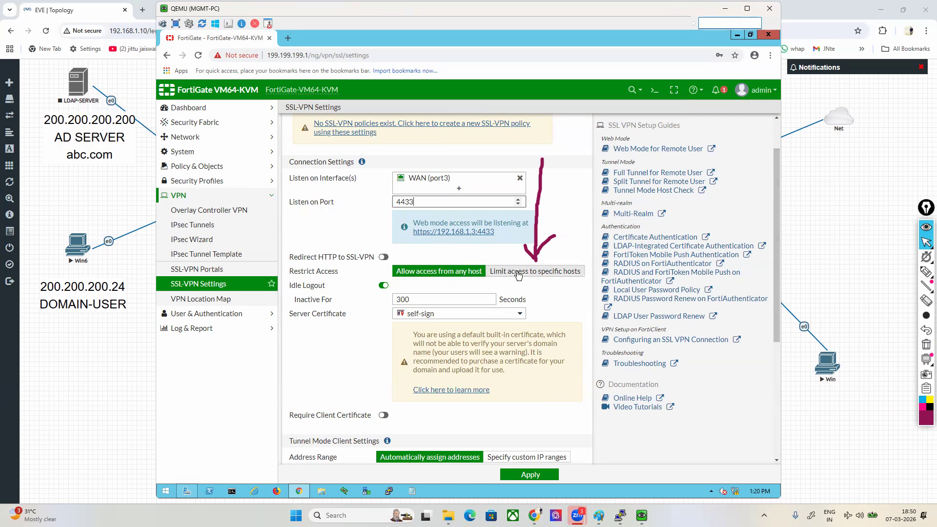
left_click(457, 286)
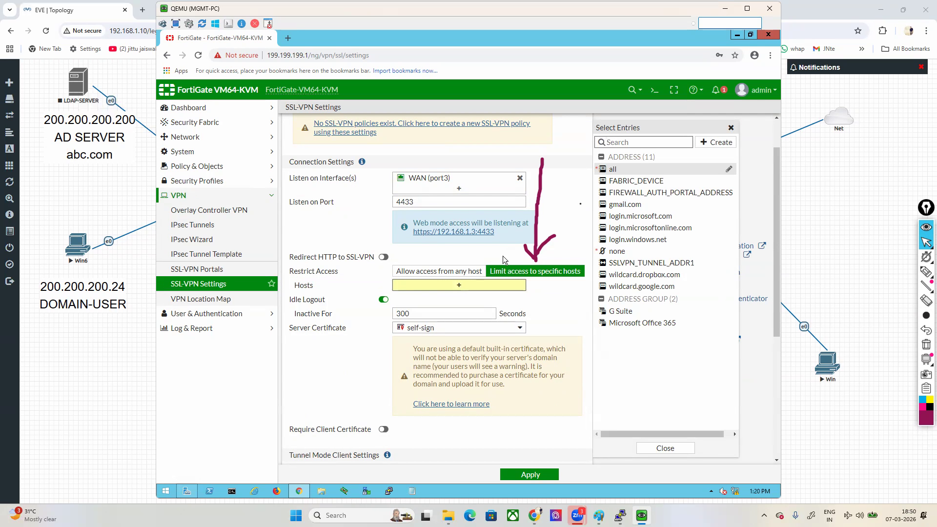
left_click(712, 144)
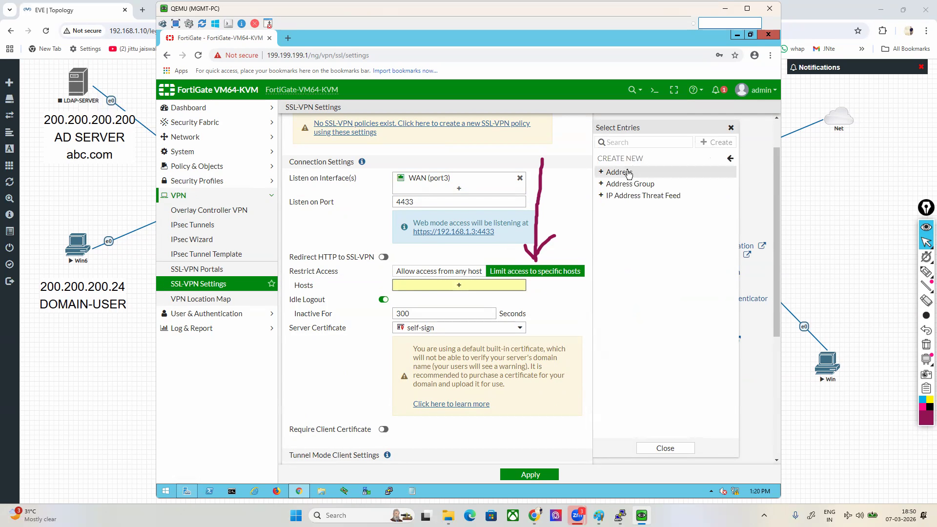
left_click(609, 172)
left_click(462, 161)
left_click(460, 217)
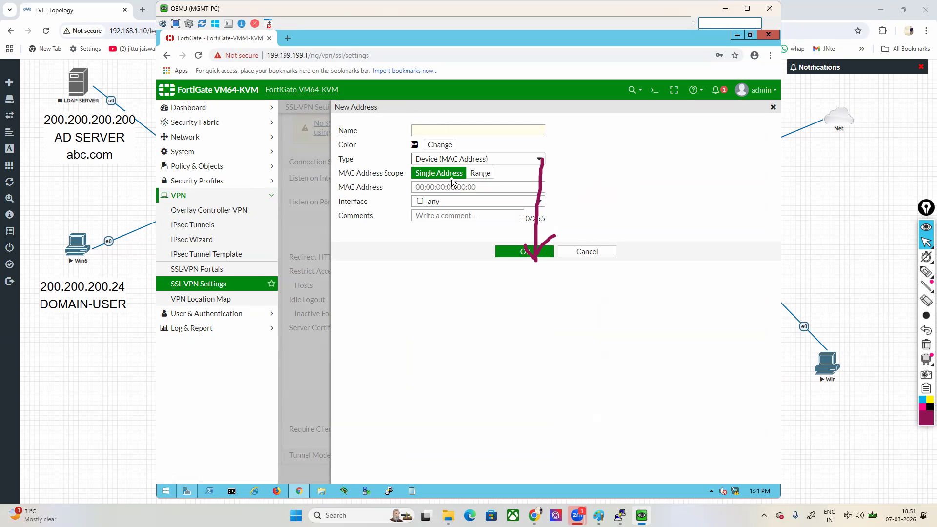
left_click(598, 252)
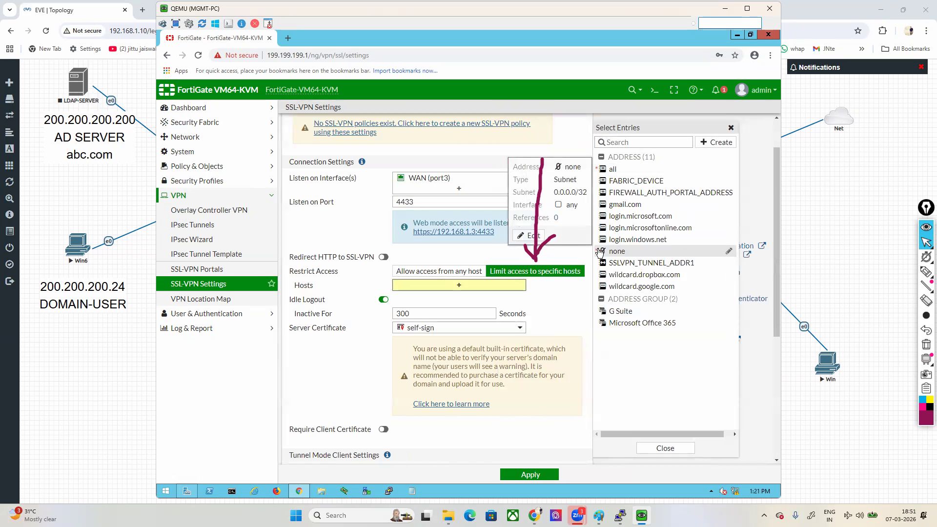
left_click(573, 253)
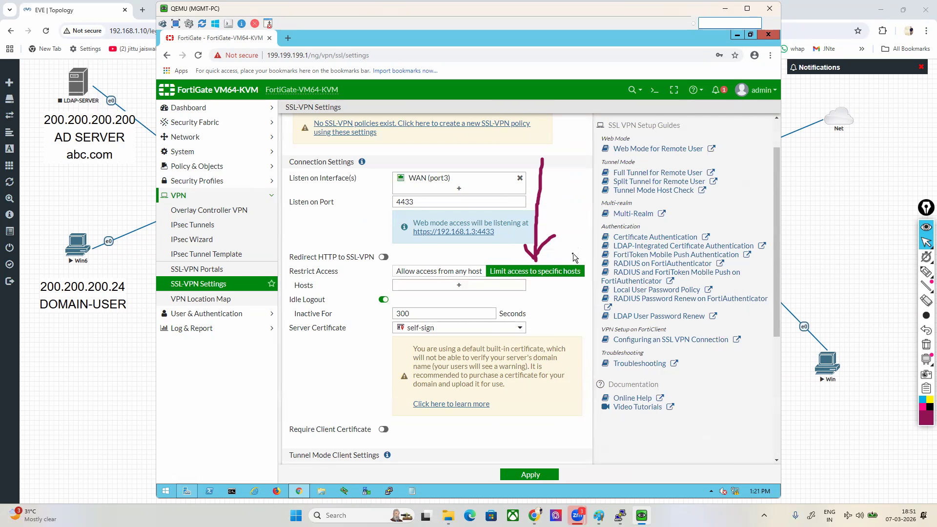
left_click(424, 272)
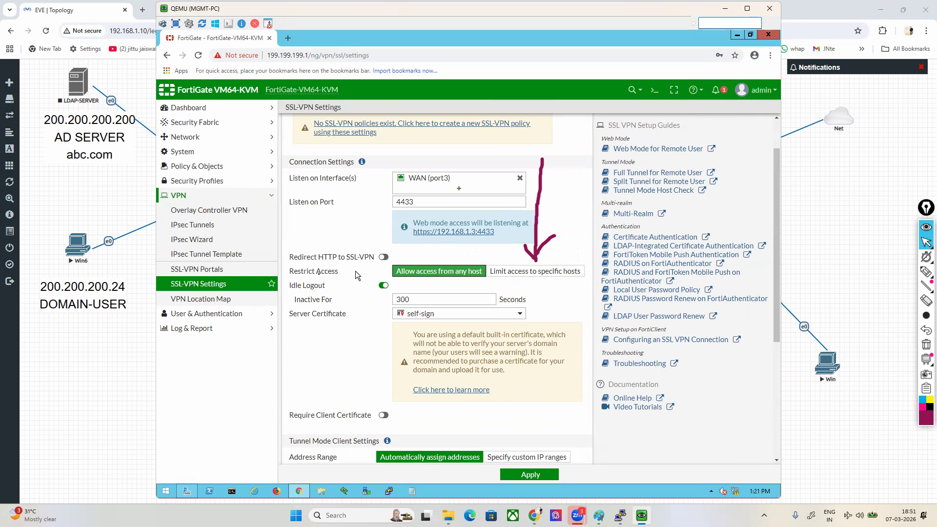
Step: Review the idle logout settings, view the HDFC Bank website's certificate in a new browser tab and return to the EVE topology
mouse_move(288, 288)
left_mouse_down()
mouse_move(291, 279)
mouse_move(292, 291)
left_mouse_up()
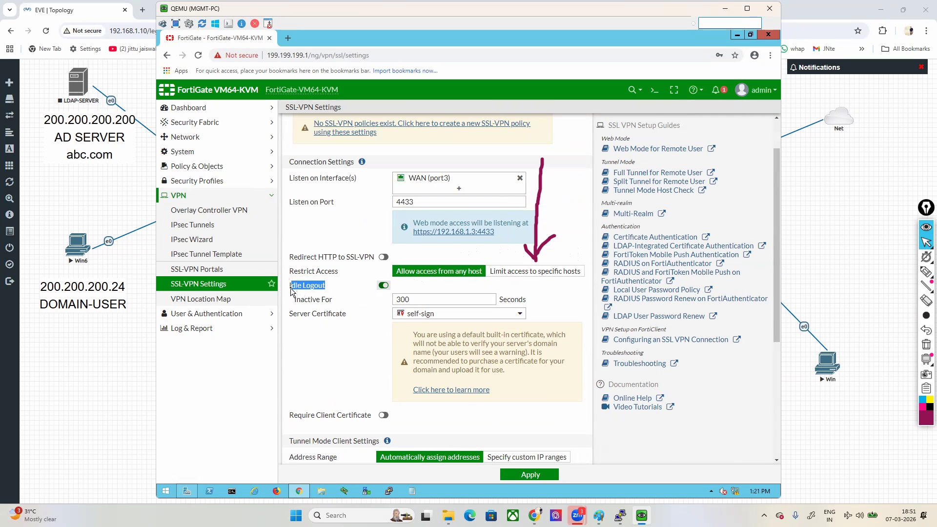
left_click_drag(301, 299, 330, 300)
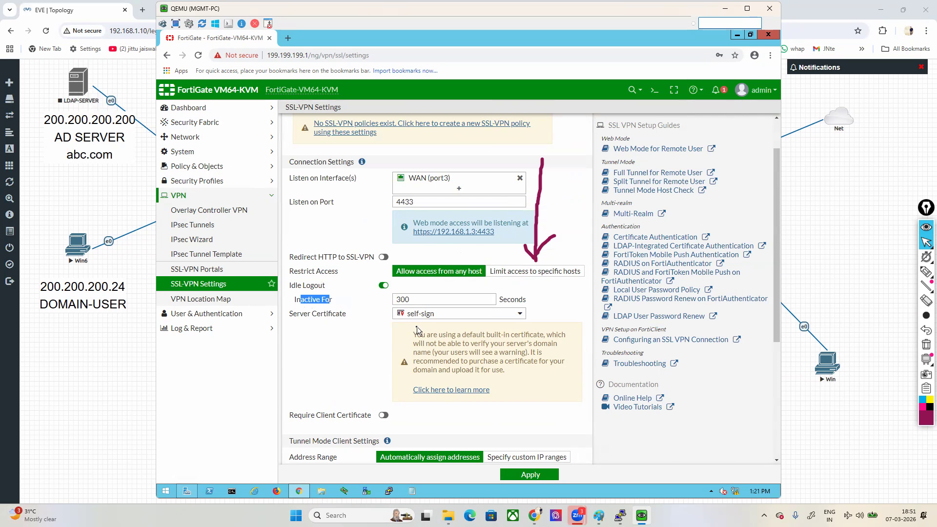
left_click_drag(573, 31, 603, 31)
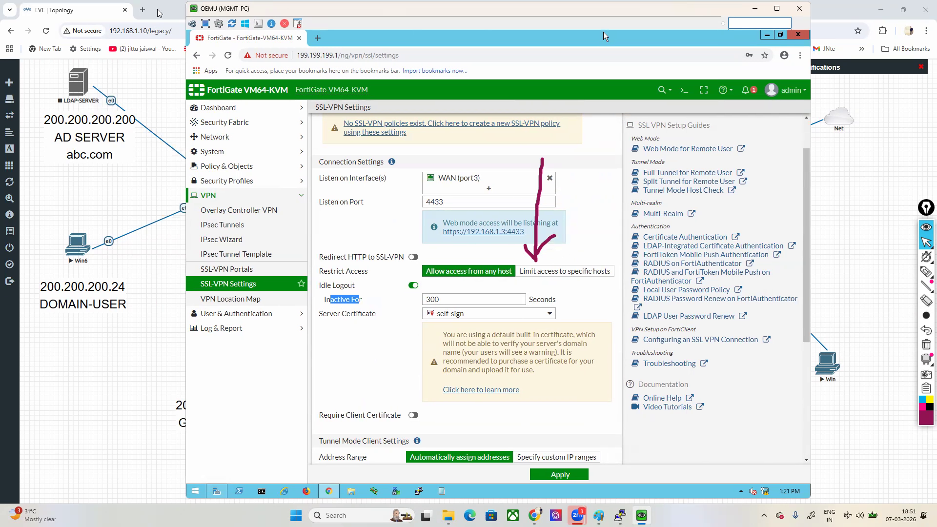
left_click(143, 10)
type("hd")
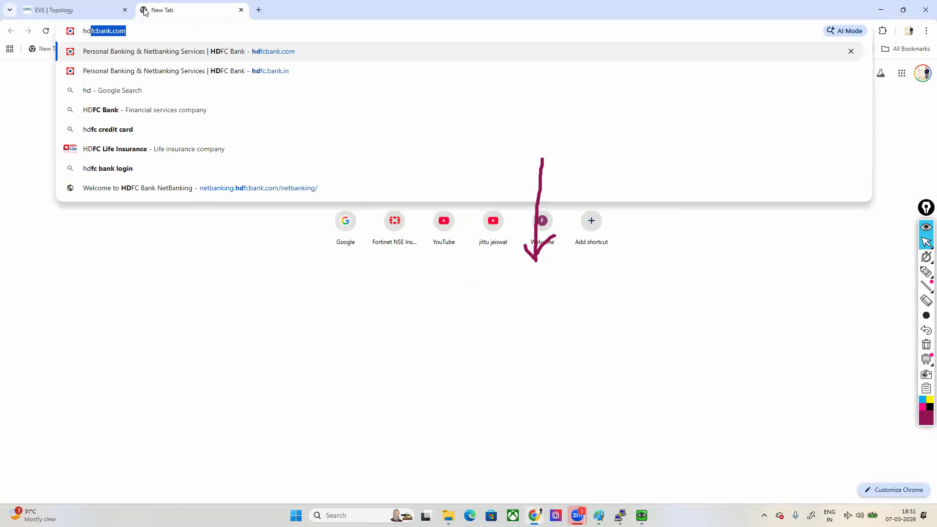
key("Return")
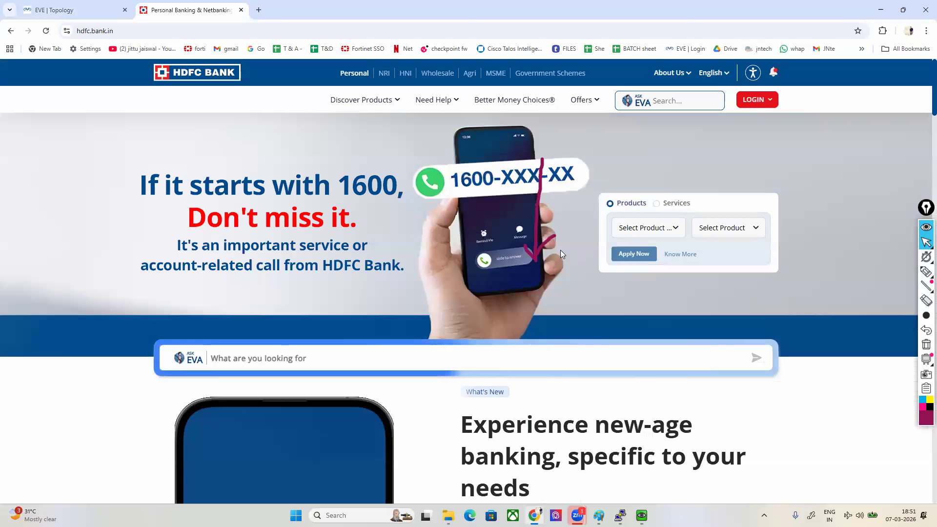
left_click(67, 31)
left_click(84, 76)
left_click(85, 138)
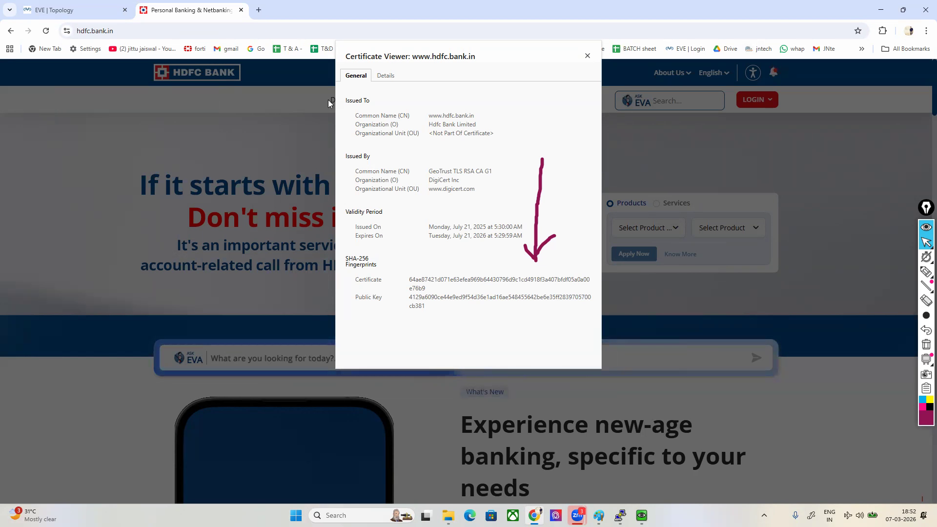
left_click(76, 11)
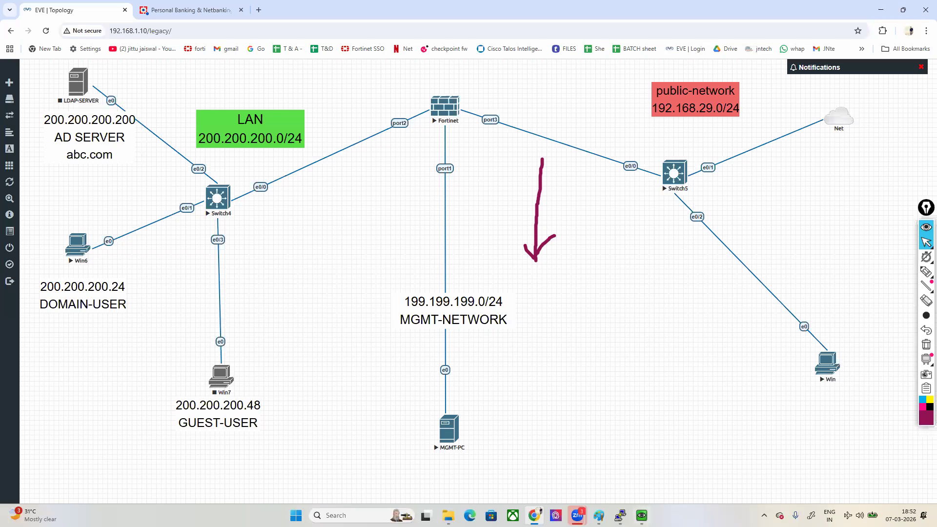
Step: Switch to the MGMT-PC console, clear the old arrow and sketch a circled client computer and a separate server box over the page
left_click(642, 516)
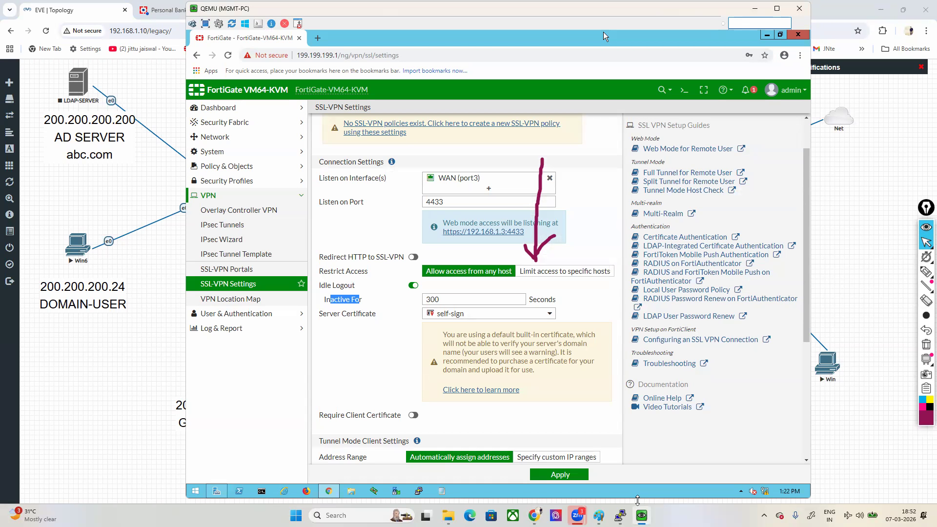
left_click(926, 345)
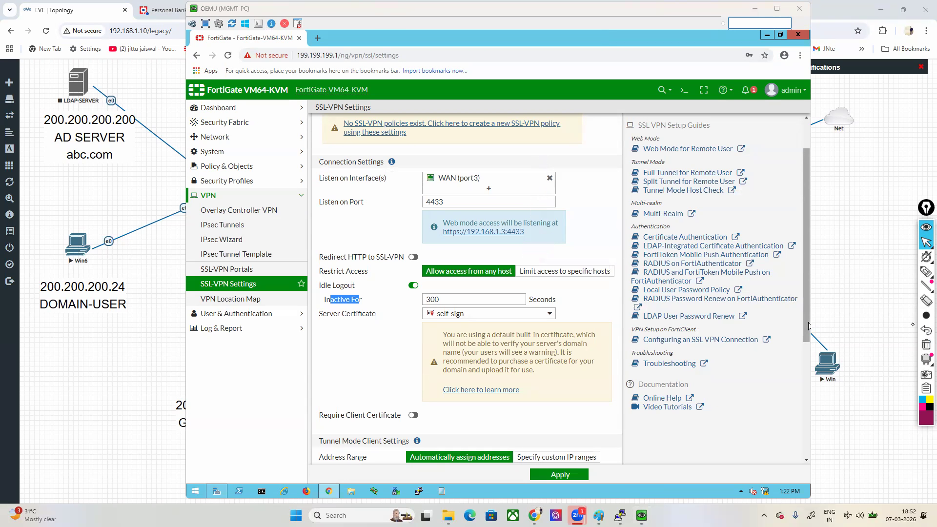
left_click(927, 272)
mouse_move(832, 416)
left_mouse_down()
mouse_move(790, 442)
mouse_move(815, 457)
left_mouse_up()
mouse_move(835, 396)
left_mouse_down()
mouse_move(862, 420)
mouse_move(836, 398)
left_mouse_up()
mouse_move(218, 50)
left_mouse_down()
mouse_move(179, 115)
mouse_move(257, 45)
left_mouse_up()
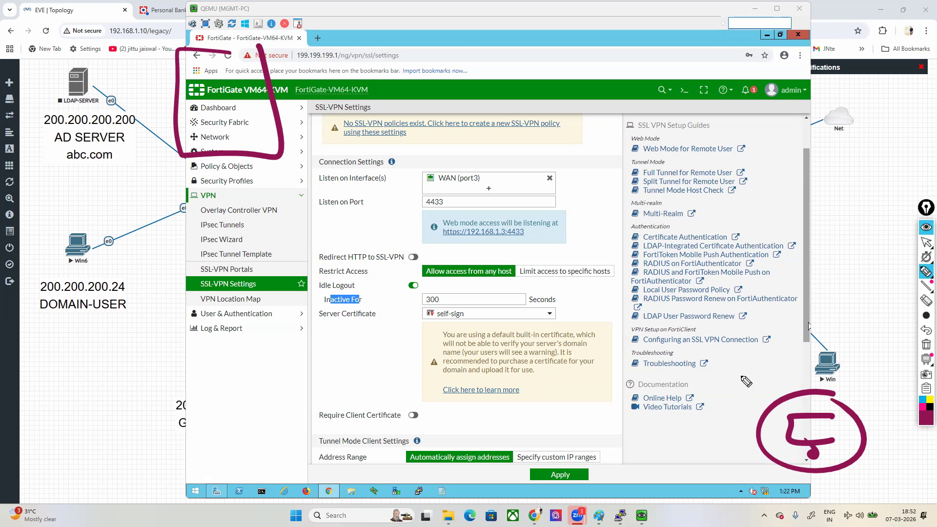
left_click(925, 242)
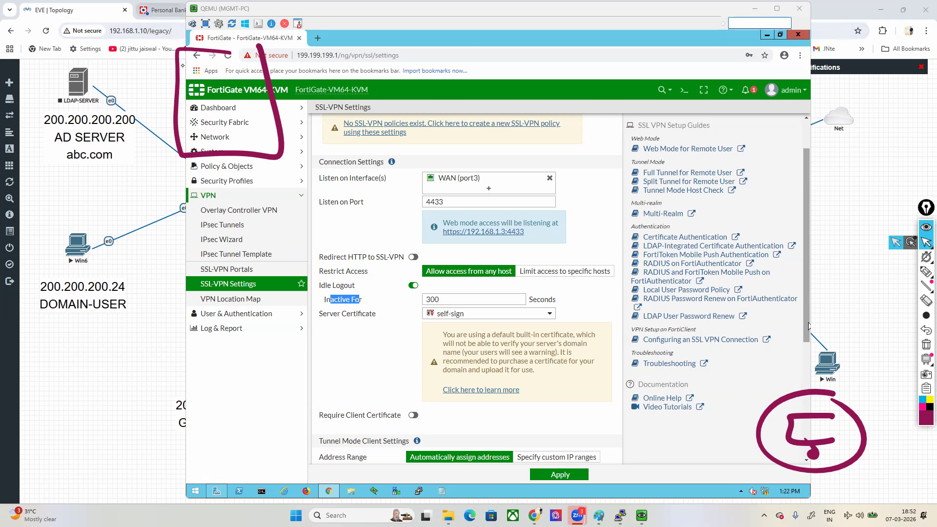
Step: Return to the HDFC Bank certificate page and draw an orange cloud labelled CA above the existing sketches
left_click(164, 10)
mouse_move(922, 273)
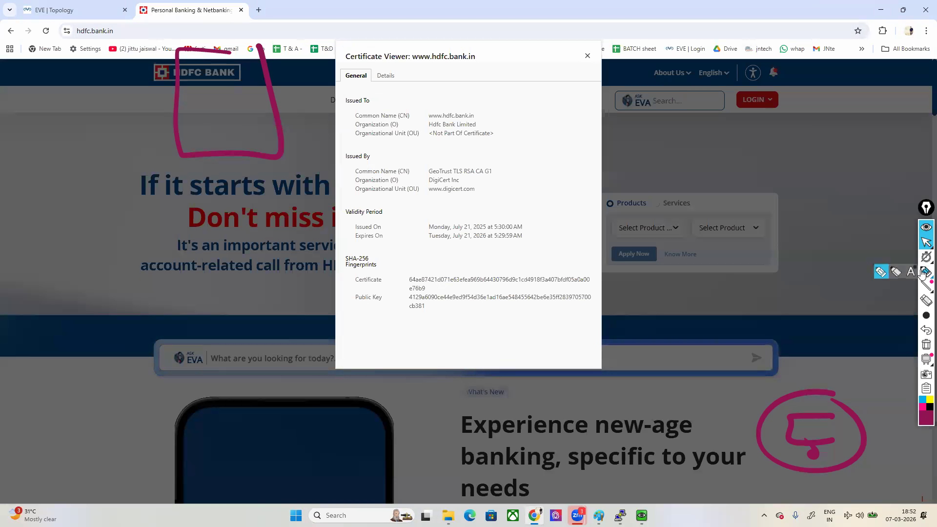
left_click(880, 274)
mouse_move(924, 419)
left_click(892, 389)
mouse_move(703, 3)
left_mouse_down()
mouse_move(621, 63)
mouse_move(711, 176)
mouse_move(843, 117)
left_mouse_up()
left_click_drag(874, 88, 789, 10)
mouse_move(735, 72)
left_mouse_down()
mouse_move(719, 74)
mouse_move(740, 103)
left_mouse_up()
mouse_move(769, 87)
left_mouse_down()
mouse_move(760, 114)
mouse_move(789, 115)
left_mouse_up()
left_click_drag(772, 98, 791, 102)
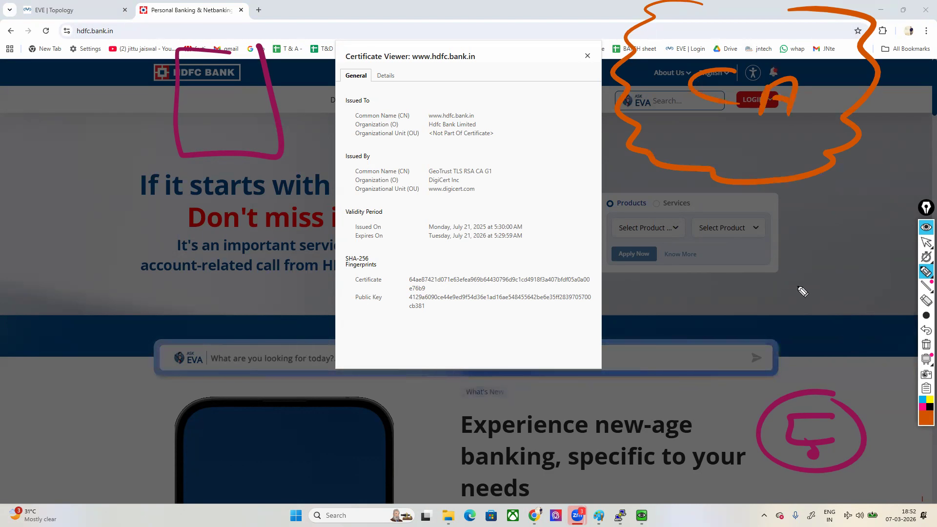
Step: Draw orange lines linking the CA cloud, the client and the server sketch, and circle the server
mouse_move(747, 196)
left_mouse_down()
mouse_move(778, 369)
mouse_move(776, 348)
left_mouse_up()
mouse_move(735, 418)
left_mouse_down()
mouse_move(742, 413)
mouse_move(630, 249)
mouse_move(276, 97)
mouse_move(359, 254)
left_mouse_up()
mouse_move(444, 300)
left_mouse_down()
mouse_move(739, 437)
mouse_move(754, 403)
left_mouse_up()
left_click_drag(257, 17, 145, 47)
mouse_move(119, 99)
left_mouse_down()
mouse_move(319, 115)
mouse_move(240, 33)
left_mouse_up()
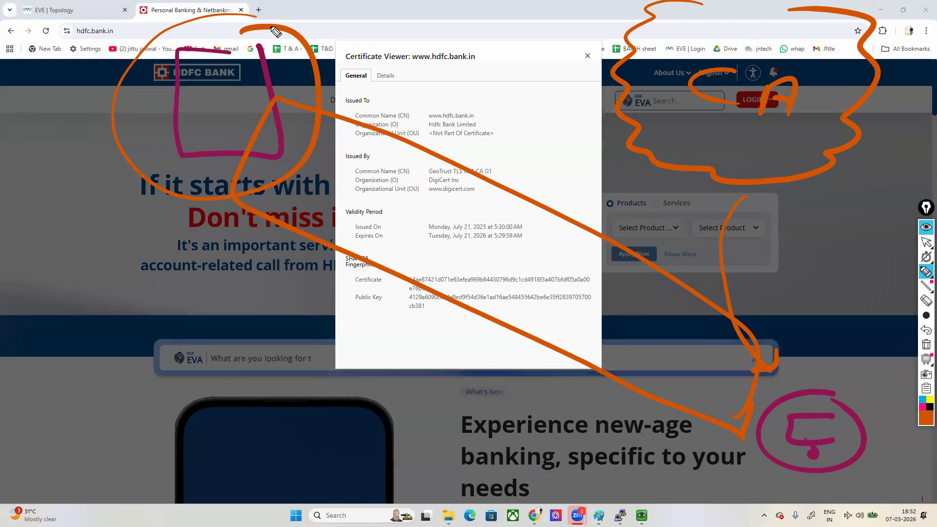
Step: Mark DigiCert Inc as the issuing organization in the HDFC Bank certificate and clear all annotations
left_click(921, 413)
mouse_move(423, 186)
left_mouse_down()
mouse_move(470, 176)
mouse_move(425, 172)
mouse_move(420, 187)
left_mouse_up()
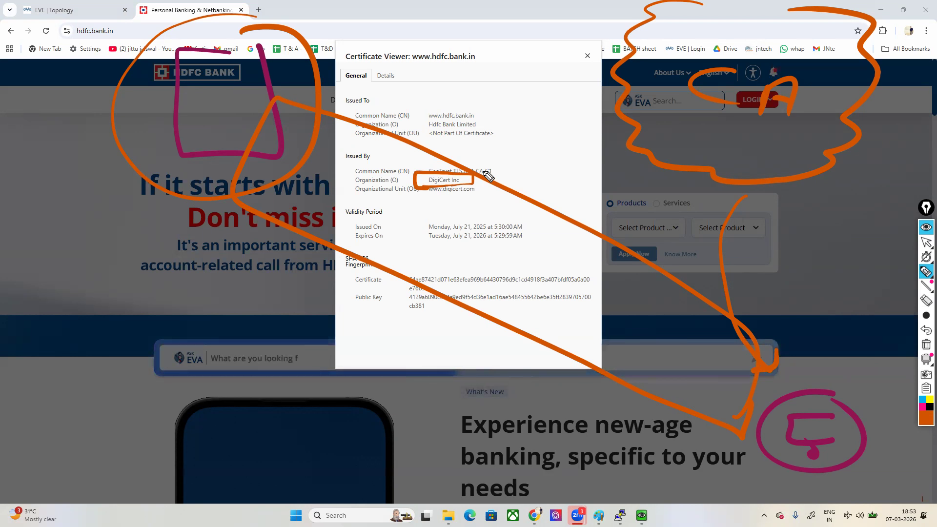
left_click(926, 345)
left_click(926, 242)
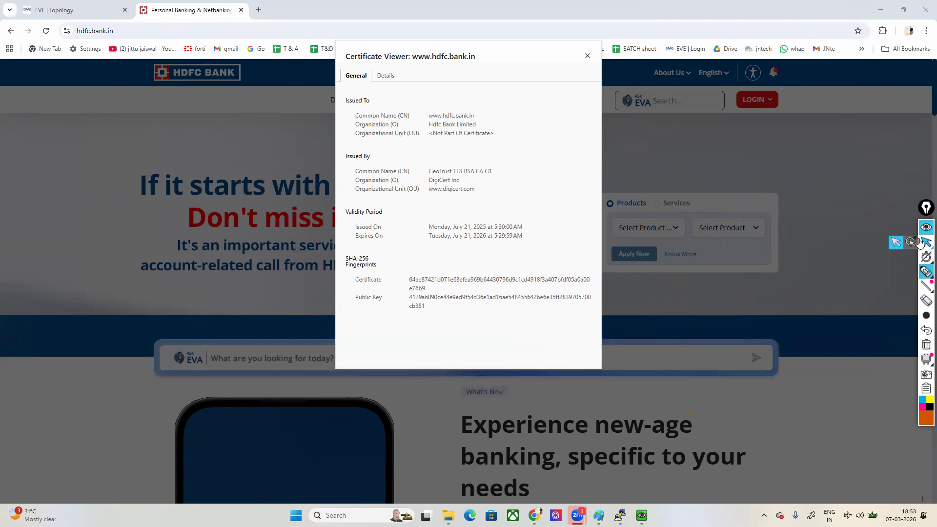
Step: On the EVE topology, box the Fortinet firewall and draw an arrow toward the internal Win6 client, undoing its arrowhead
left_click(73, 10)
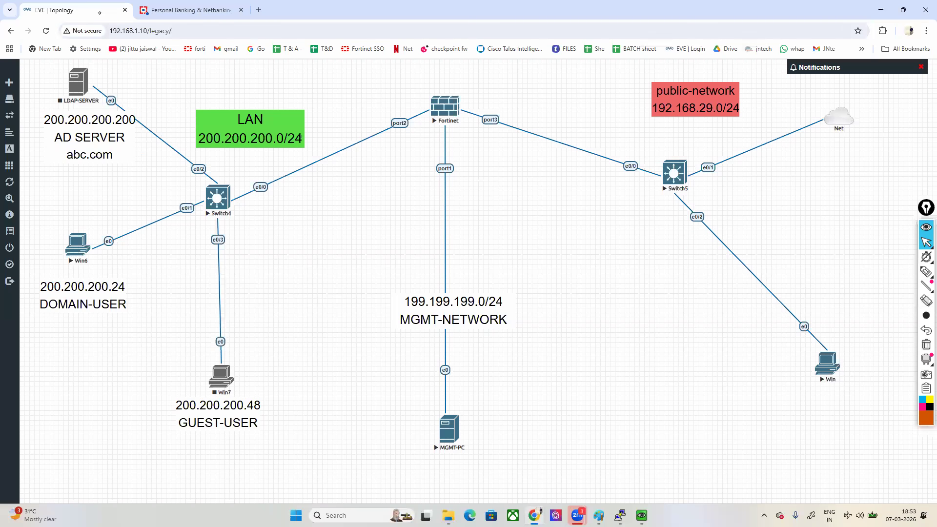
mouse_move(641, 516)
left_click(632, 481)
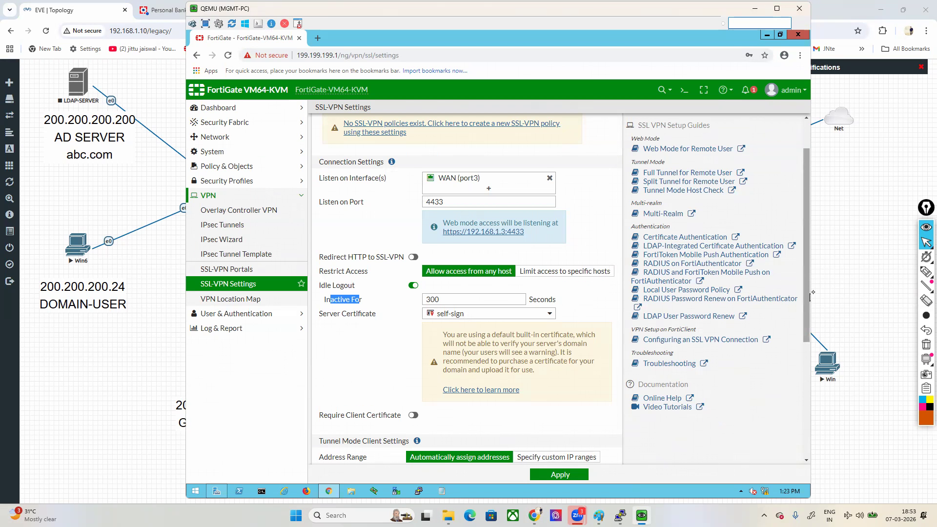
left_click(812, 297)
mouse_move(433, 91)
left_mouse_down()
mouse_move(445, 145)
mouse_move(477, 92)
mouse_move(459, 89)
left_mouse_up()
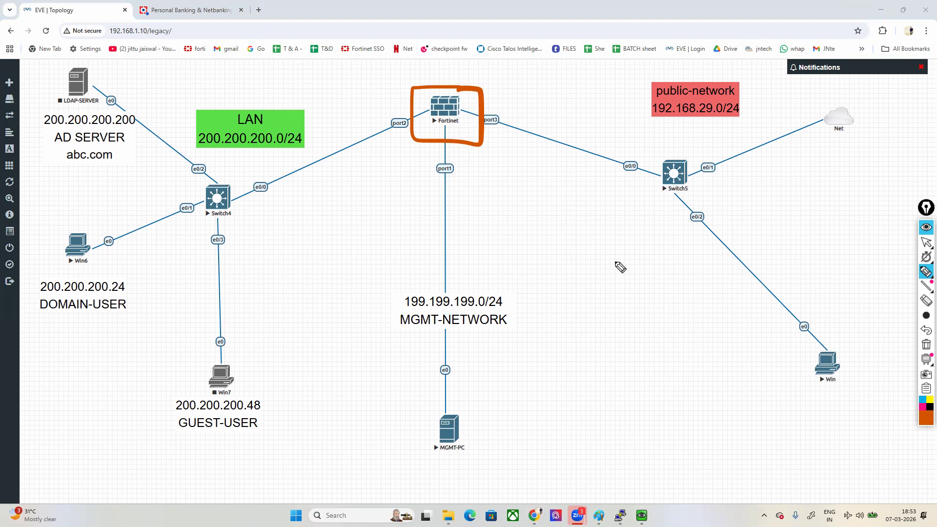
mouse_move(320, 170)
left_mouse_down()
mouse_move(273, 188)
mouse_move(174, 255)
left_mouse_up()
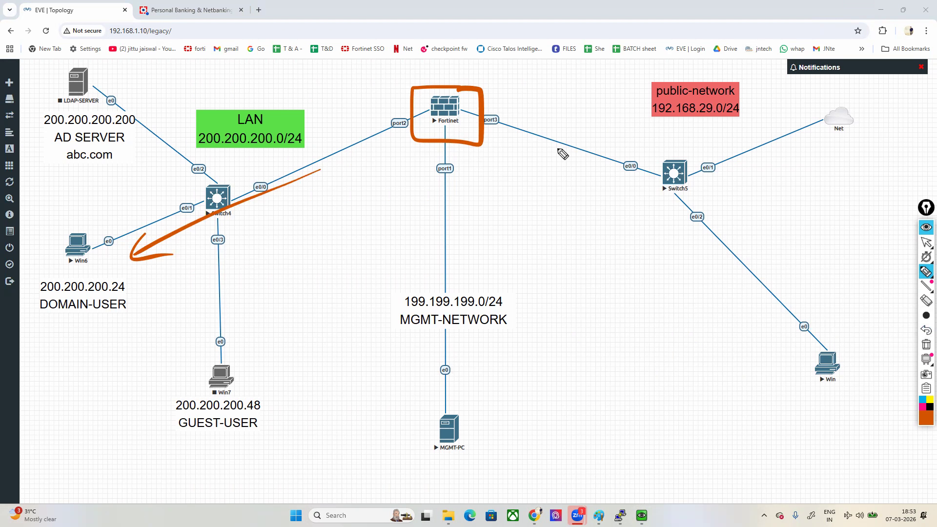
left_click(927, 330)
Step: Draw lines from the firewall's WAN side to the Win client and three other remote endpoints, and point an arrow at the firewall
mouse_move(508, 123)
left_mouse_down()
mouse_move(800, 344)
mouse_move(780, 364)
left_mouse_up()
mouse_move(830, 348)
left_mouse_down()
mouse_move(825, 361)
mouse_move(843, 371)
left_mouse_up()
left_click_drag(677, 183, 871, 263)
mouse_move(850, 246)
left_mouse_down()
mouse_move(879, 293)
mouse_move(859, 261)
left_mouse_up()
mouse_move(674, 168)
left_mouse_down()
mouse_move(902, 184)
mouse_move(888, 168)
mouse_move(707, 418)
mouse_move(722, 389)
left_mouse_up()
left_click_drag(450, 11, 477, 73)
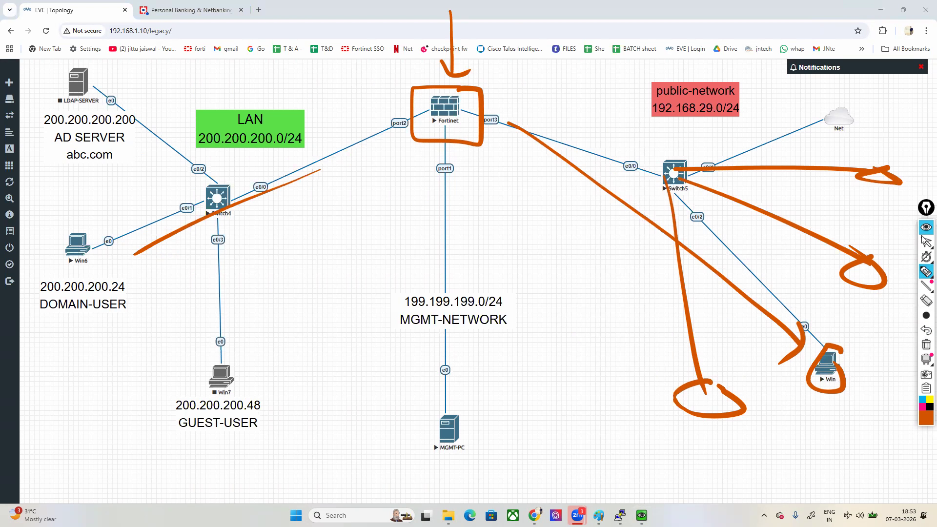
Step: Close the HDFC Bank page, highlight the Server Certificate setting in the MGMT-PC's SSL-VPN settings and clear the drawings
mouse_move(926, 248)
left_click(242, 10)
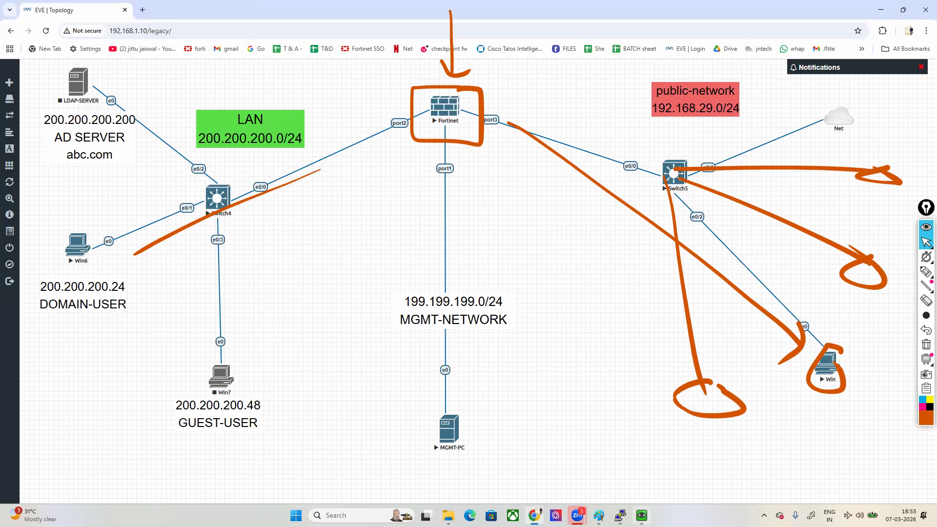
left_click(643, 515)
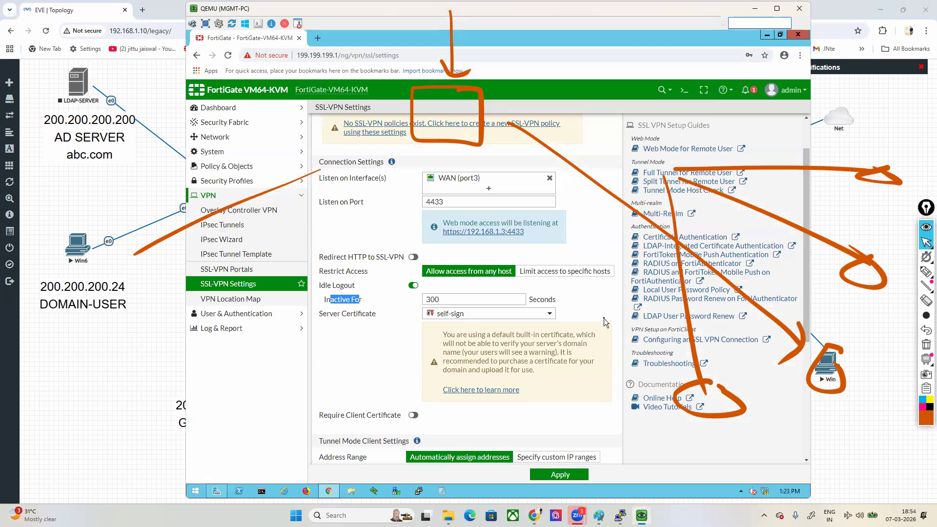
left_click_drag(322, 315, 366, 315)
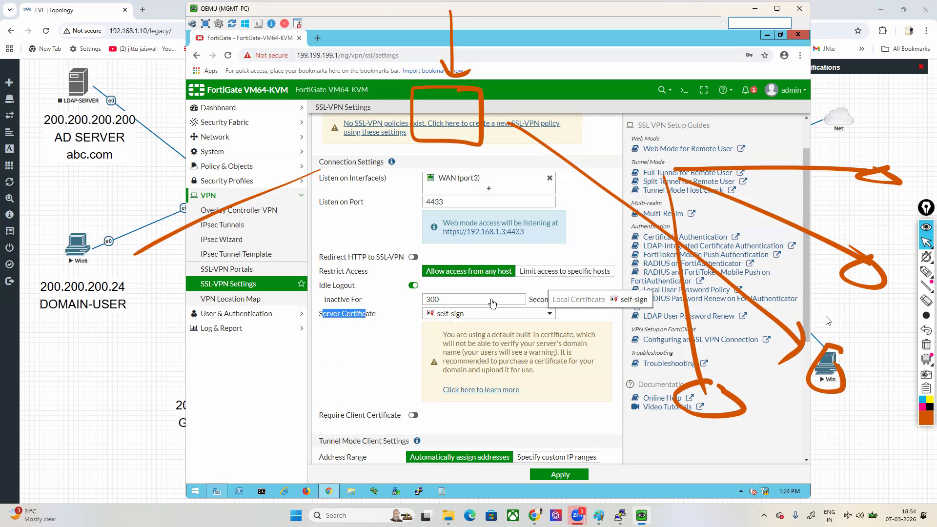
left_click(926, 344)
left_click(697, 448)
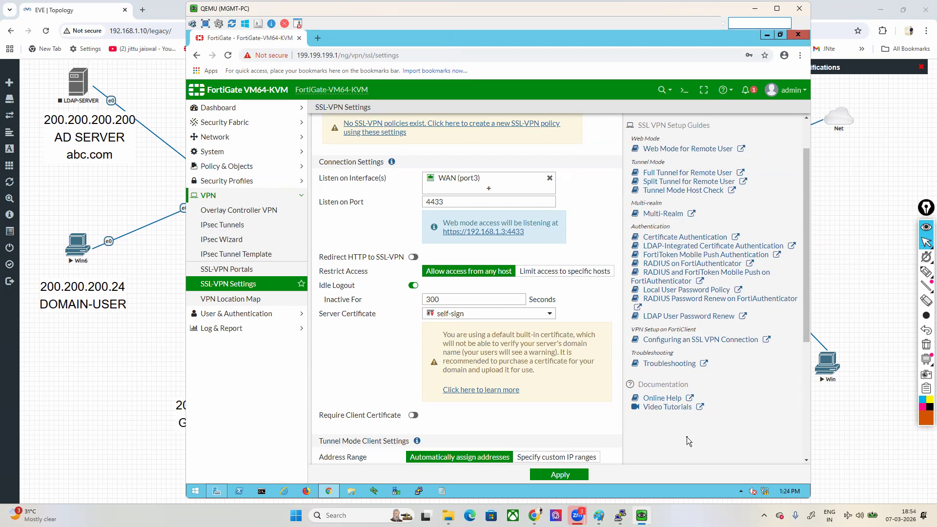
Step: Review the server certificate options and highlight the Tunnel Mode Client Settings heading in the SSL-VPN settings
scroll(478, 310, "down", 1)
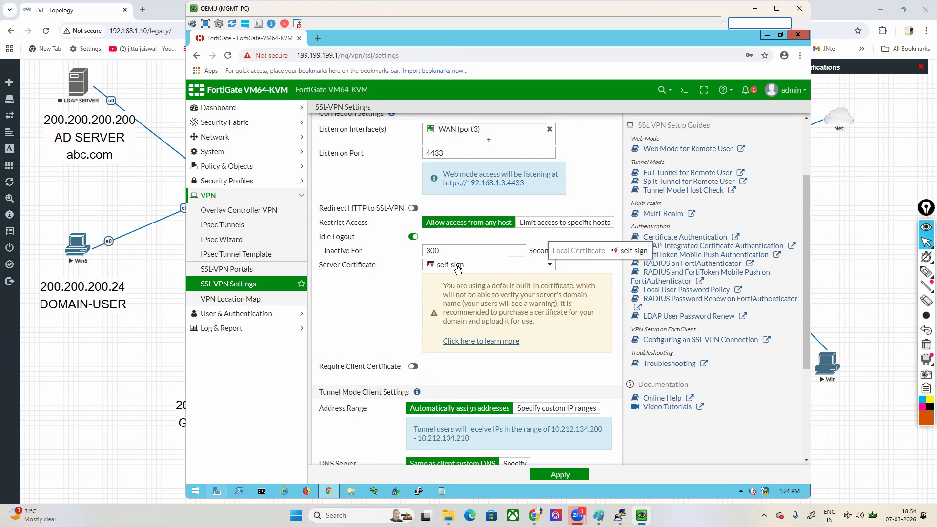
scroll(458, 269, "down", 2)
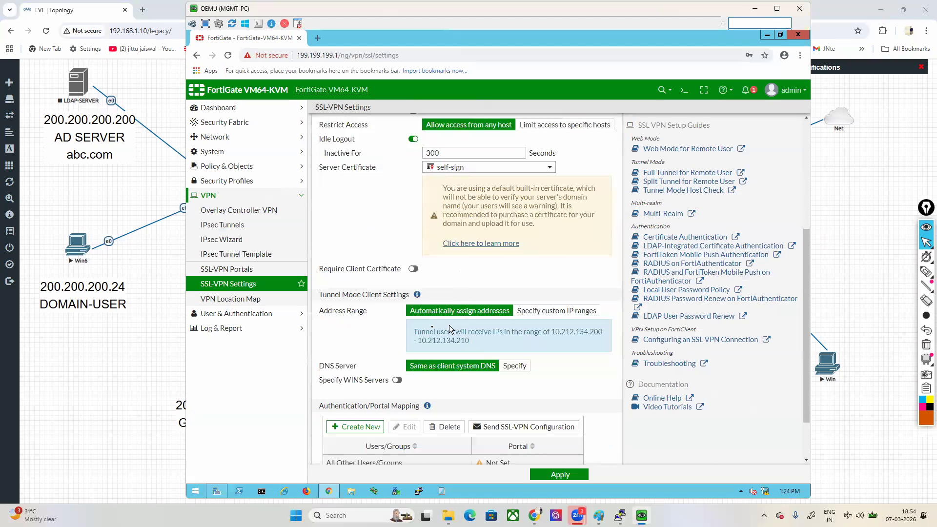
left_click_drag(322, 296, 374, 303)
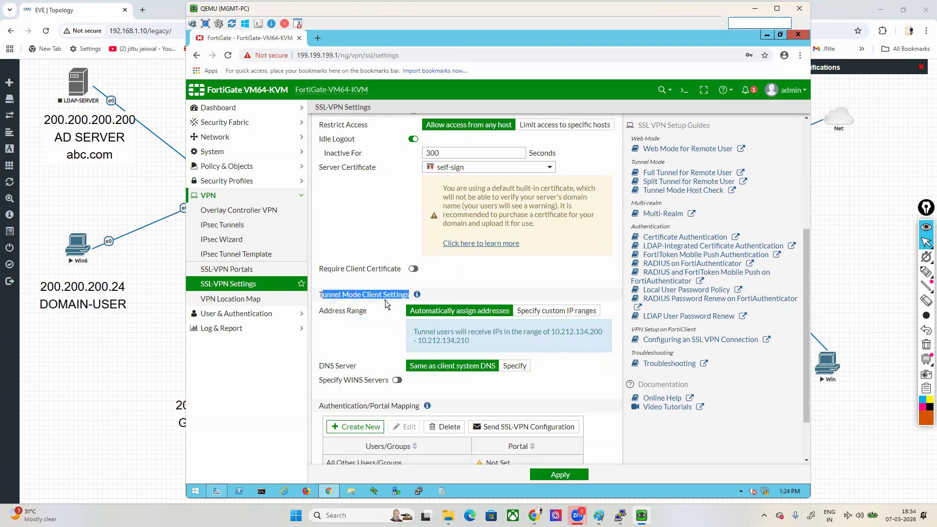
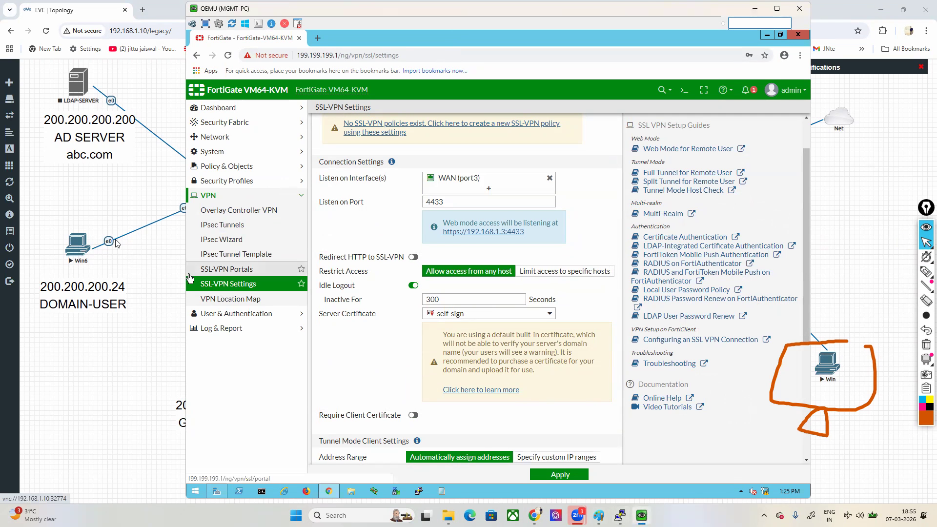
Step: Open the Win client's console from the EVE topology and bring up its Chrome browser settings
left_click(829, 365)
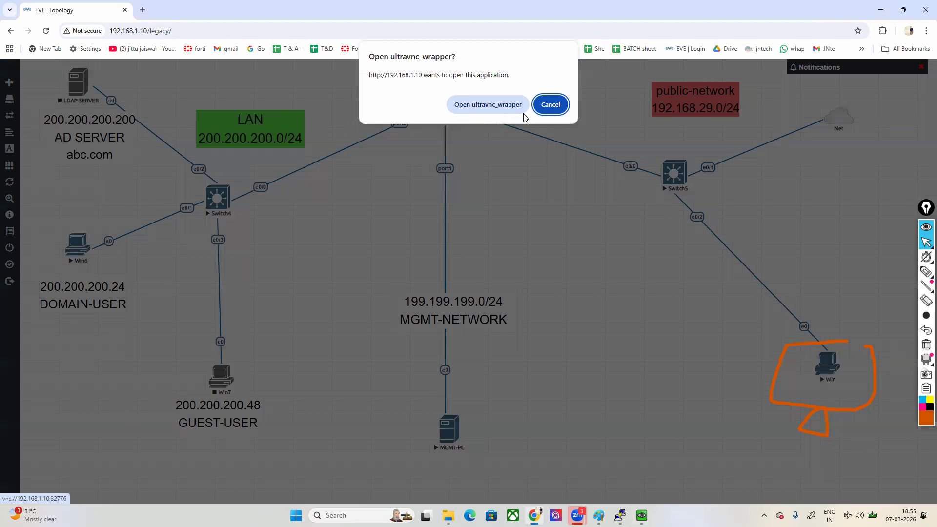
left_click(480, 109)
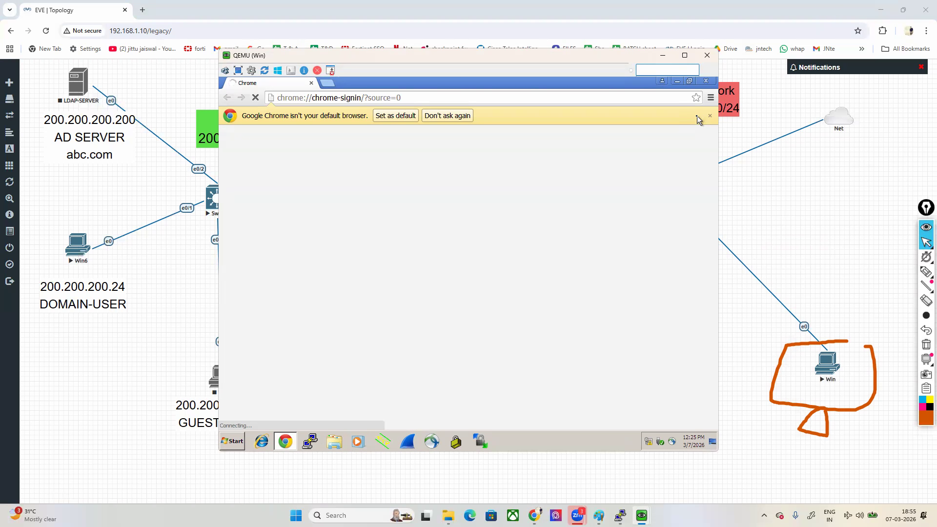
left_click(711, 101)
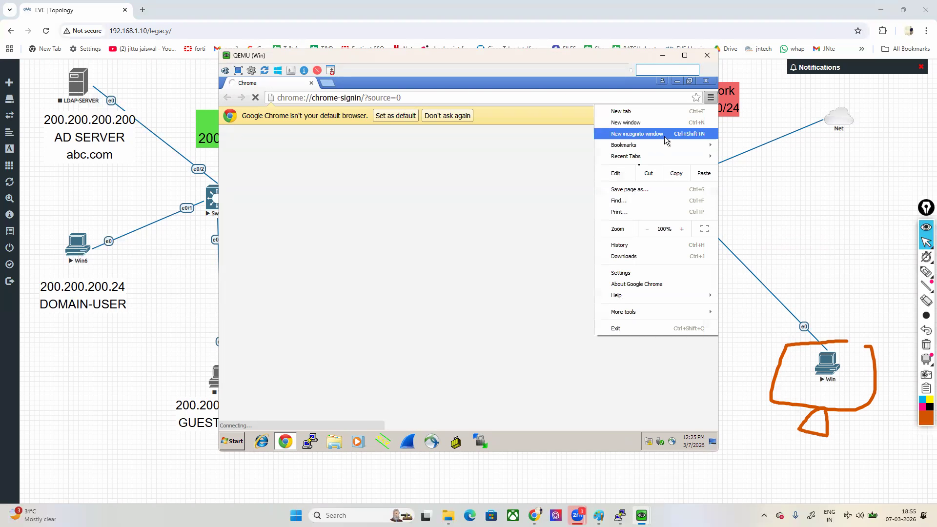
left_click(621, 275)
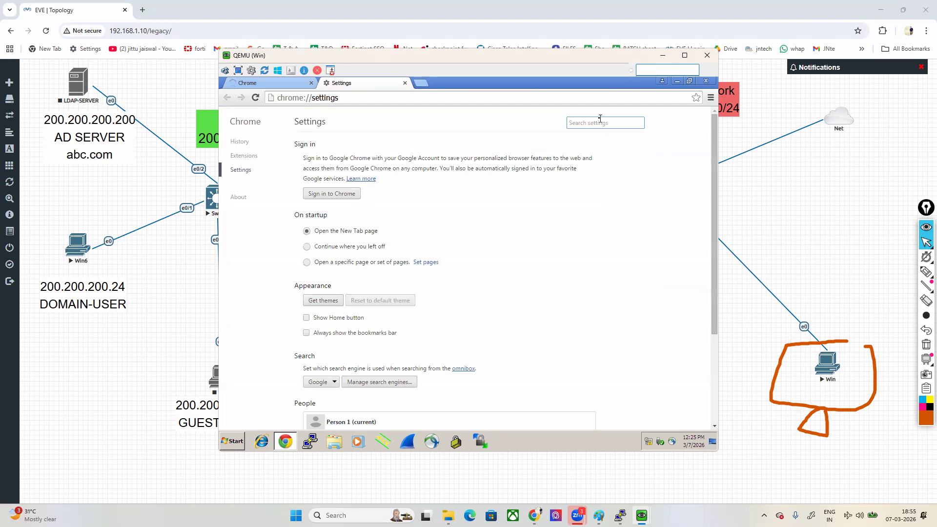
Step: Search the Chrome settings for "cert" and open the certificate manager
type("mana")
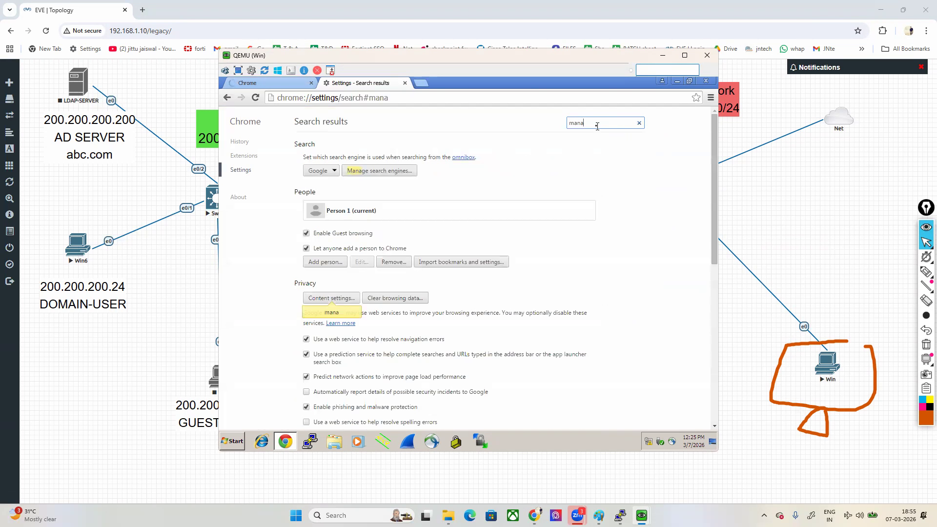
key("BackSpace")
key("BackSpace")
type("ce")
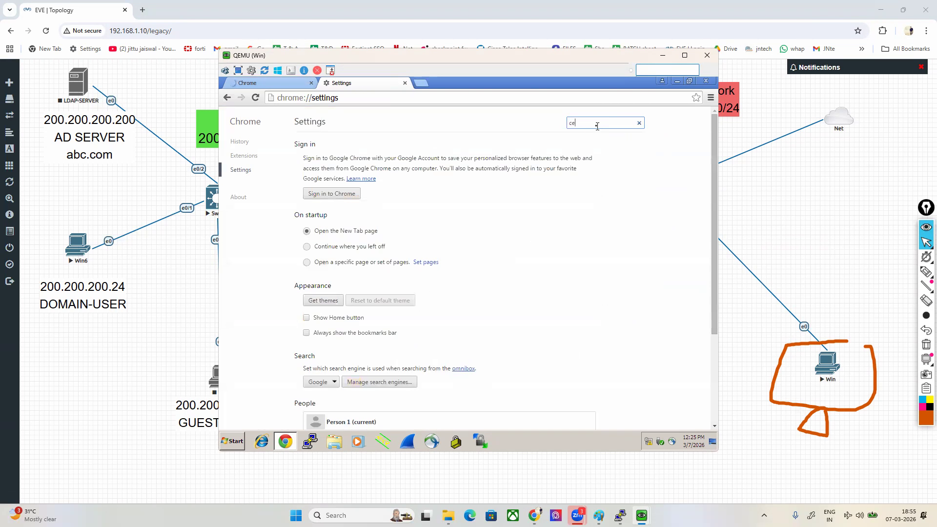
type("rt")
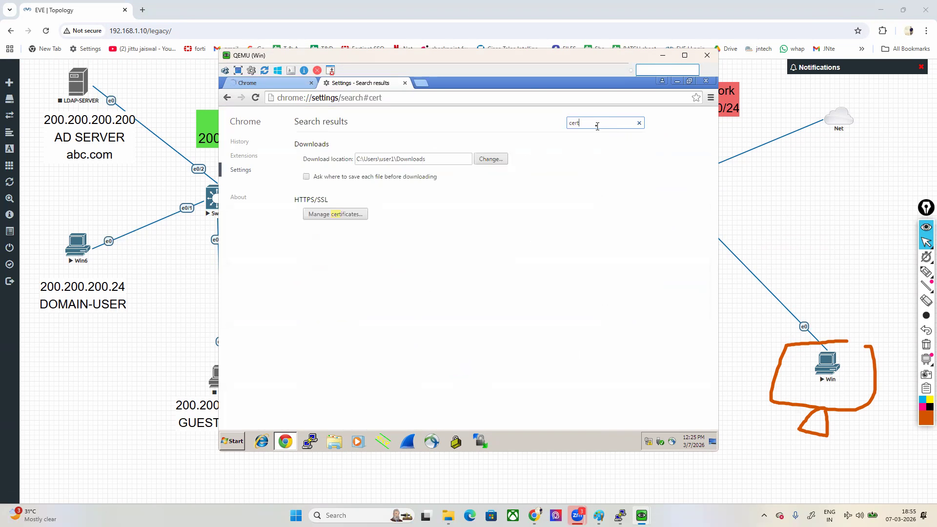
left_click(344, 217)
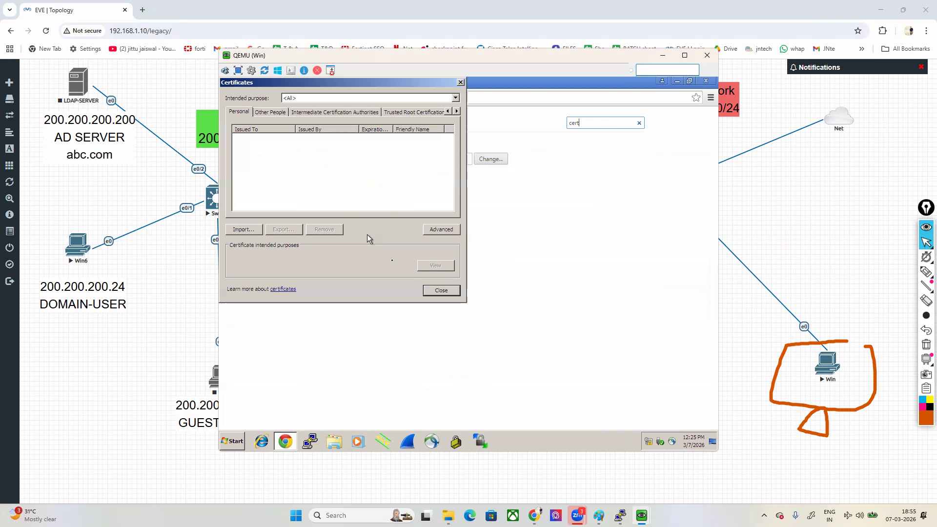
Step: Open the Equifax Secure Certificate Authority certificate from the trusted root certification authorities
left_click(398, 112)
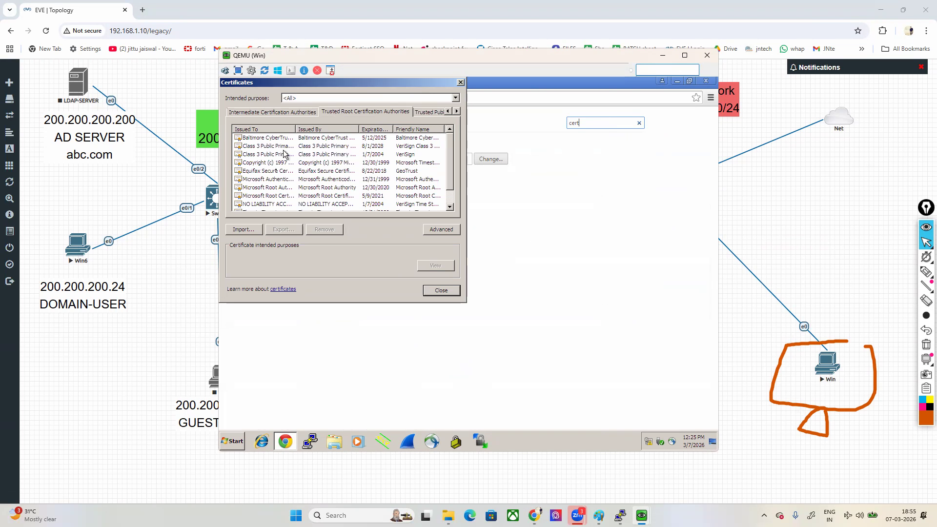
mouse_move(450, 164)
left_mouse_down()
mouse_move(452, 195)
mouse_move(451, 157)
left_mouse_up()
double_click(264, 172)
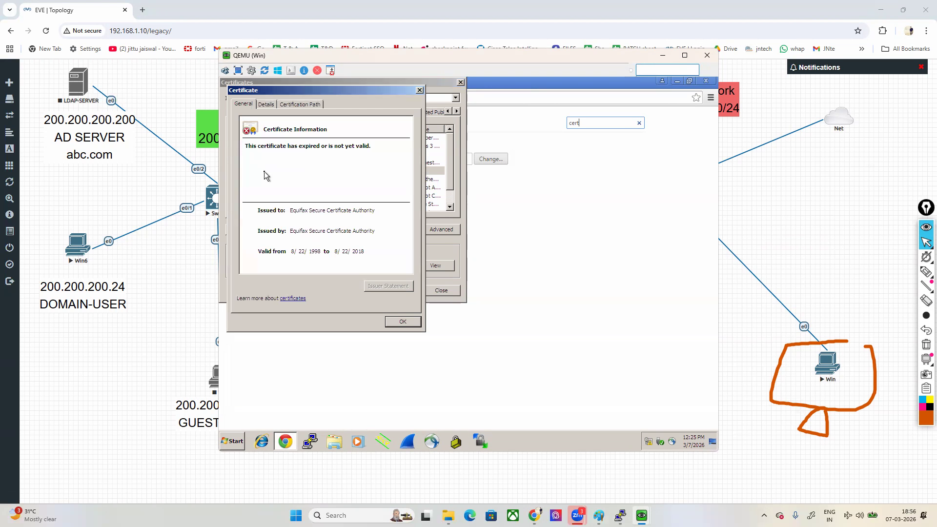
Step: Mark the Equifax certificate's validity period, clear all drawings and close the certificate details
mouse_move(927, 274)
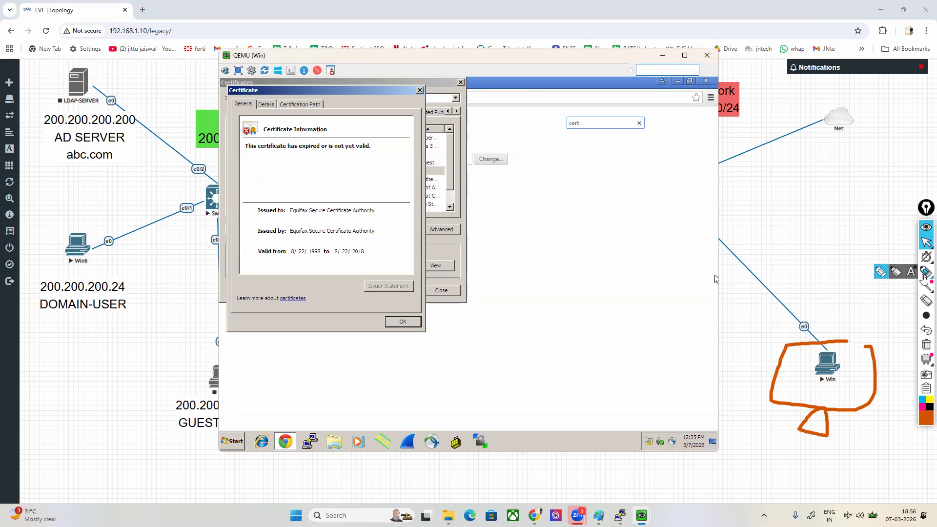
left_click(887, 274)
mouse_move(269, 261)
left_mouse_down()
mouse_move(254, 260)
mouse_move(332, 259)
mouse_move(371, 247)
mouse_move(326, 239)
mouse_move(247, 259)
left_mouse_up()
left_click(926, 345)
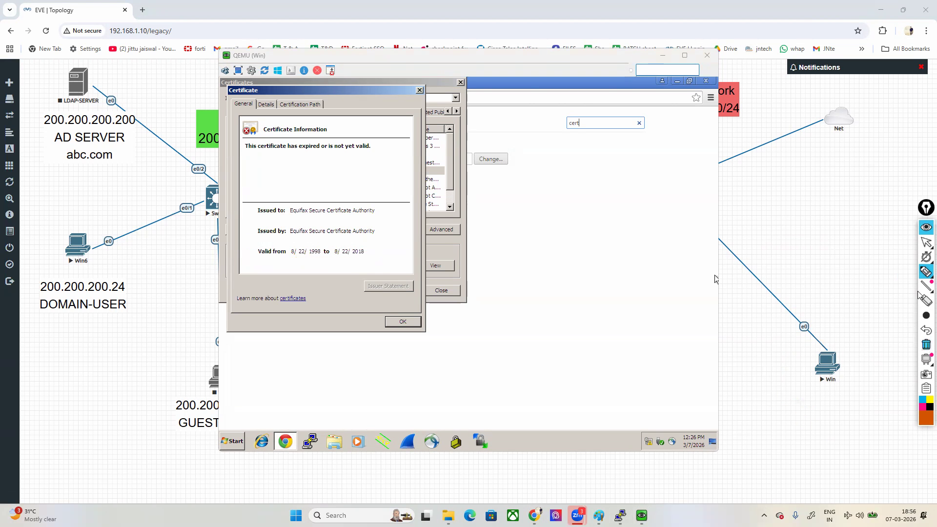
mouse_move(927, 248)
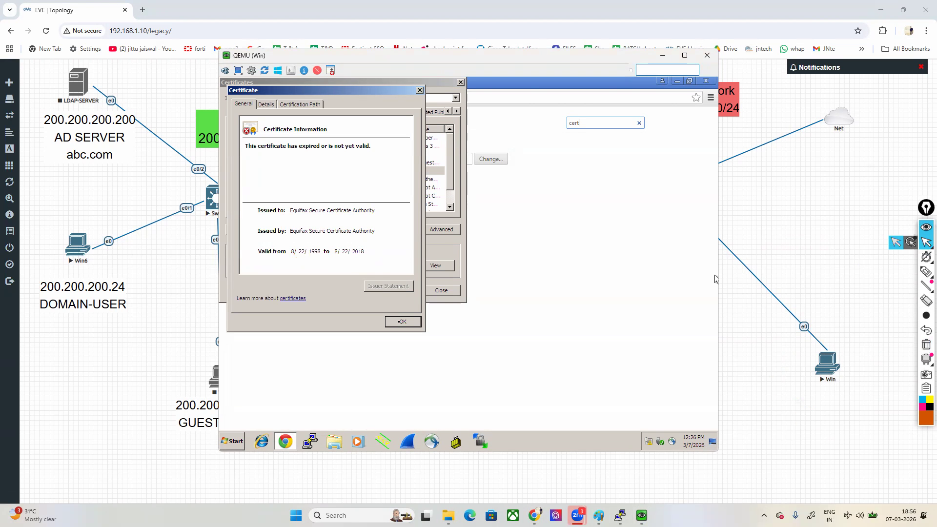
left_click(408, 322)
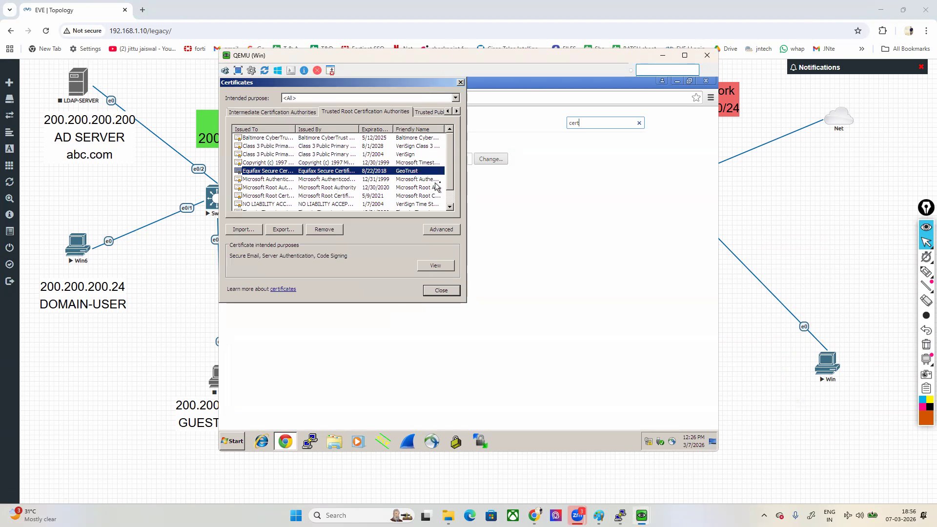
left_click(449, 200)
Step: Open the HDFC Bank website in a new browser tab and view its server certificate
left_click(143, 9)
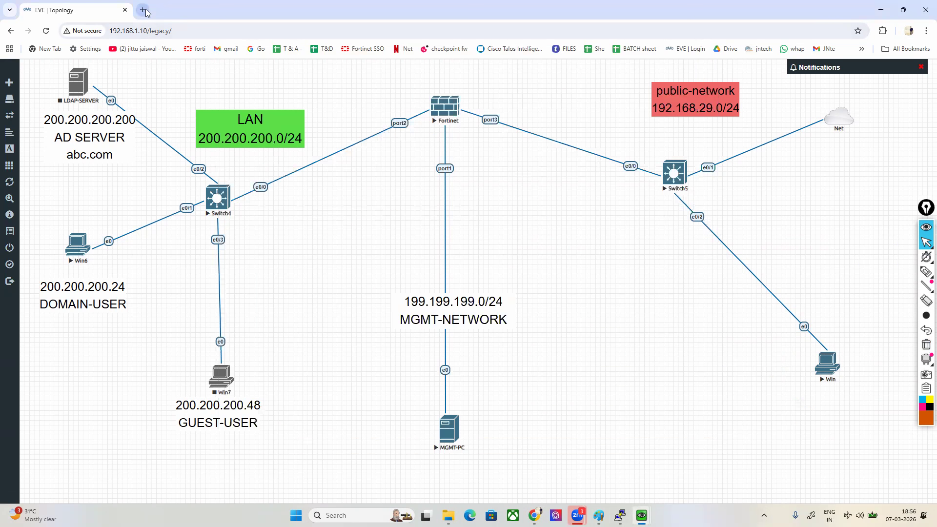
type("hd")
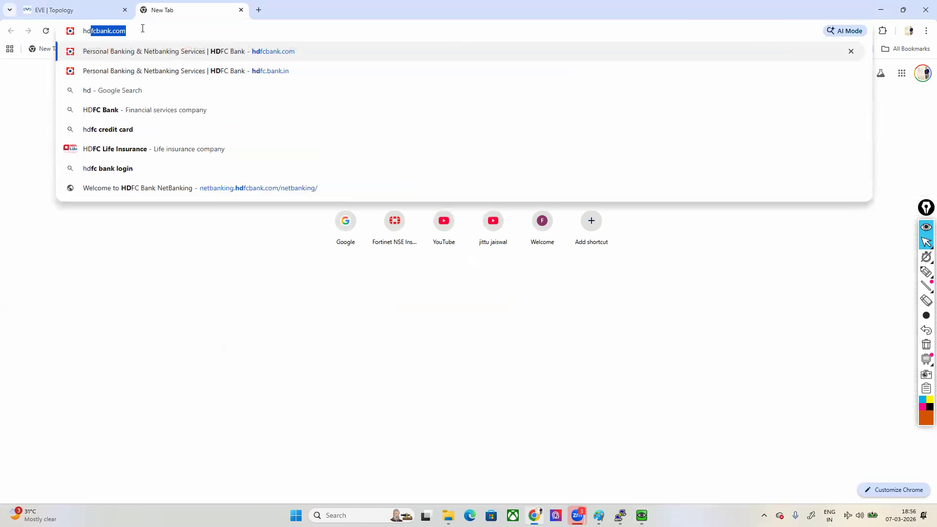
key("Return")
left_click(66, 31)
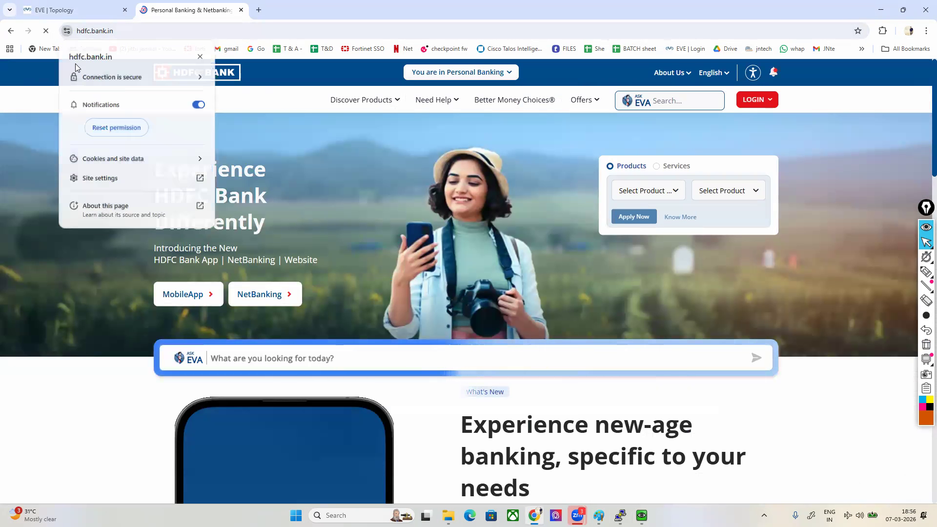
left_click(86, 76)
left_click(123, 140)
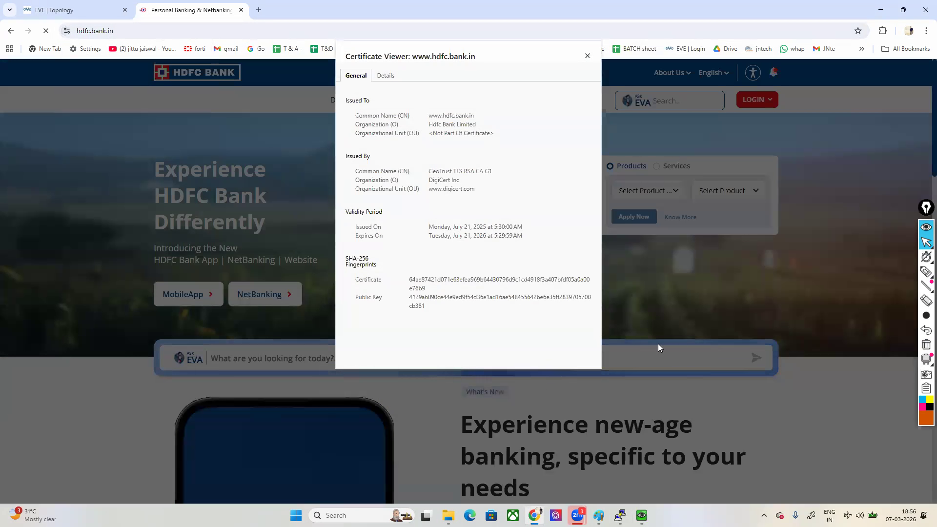
Step: Underline the expiry date of the HDFC Bank certificate, clear the marks and close the bank page
mouse_move(927, 273)
left_click(882, 272)
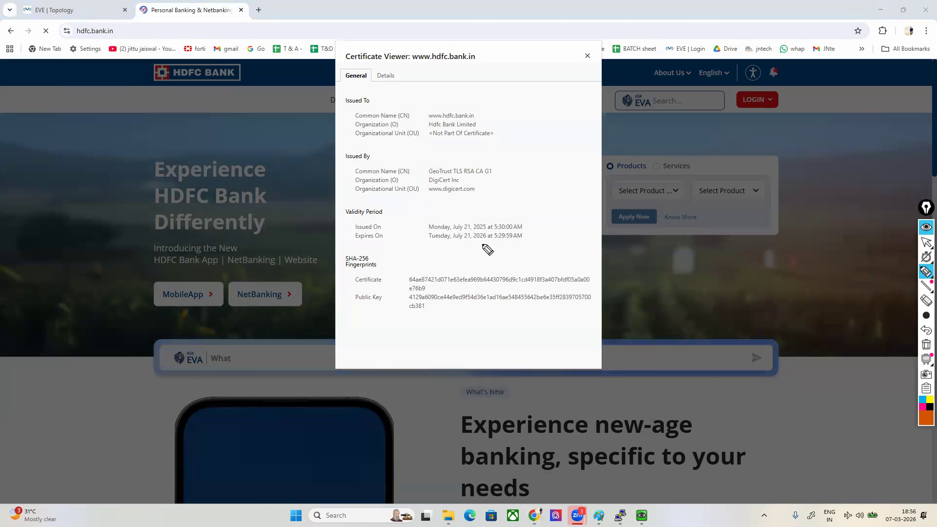
left_click_drag(398, 236, 485, 243)
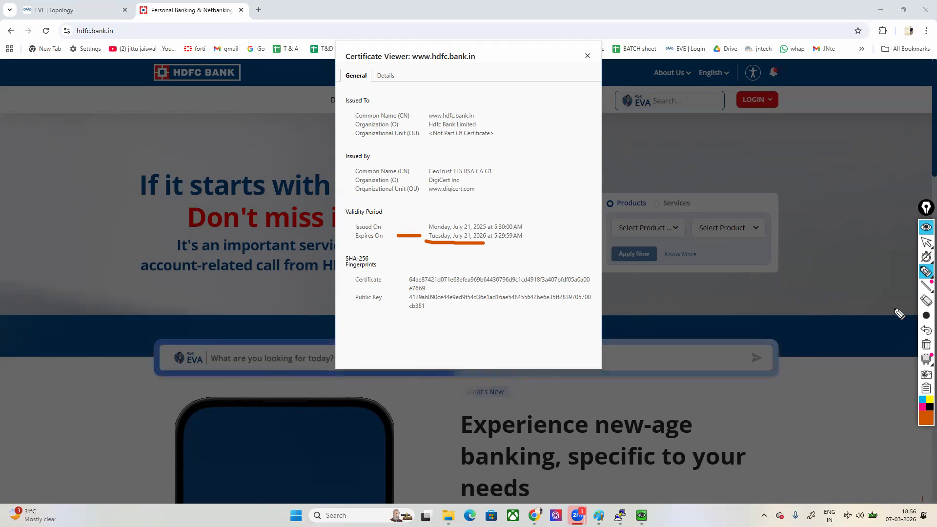
left_click(926, 345)
left_click(927, 244)
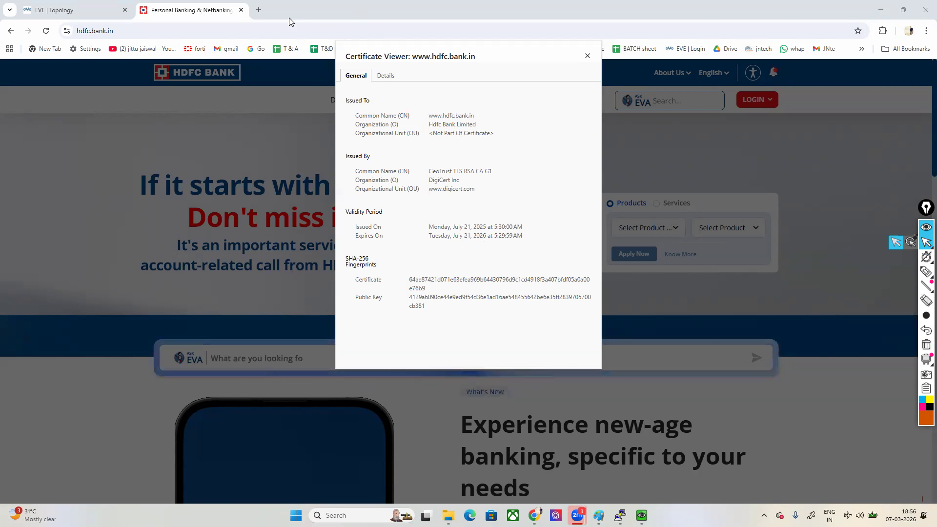
left_click(241, 10)
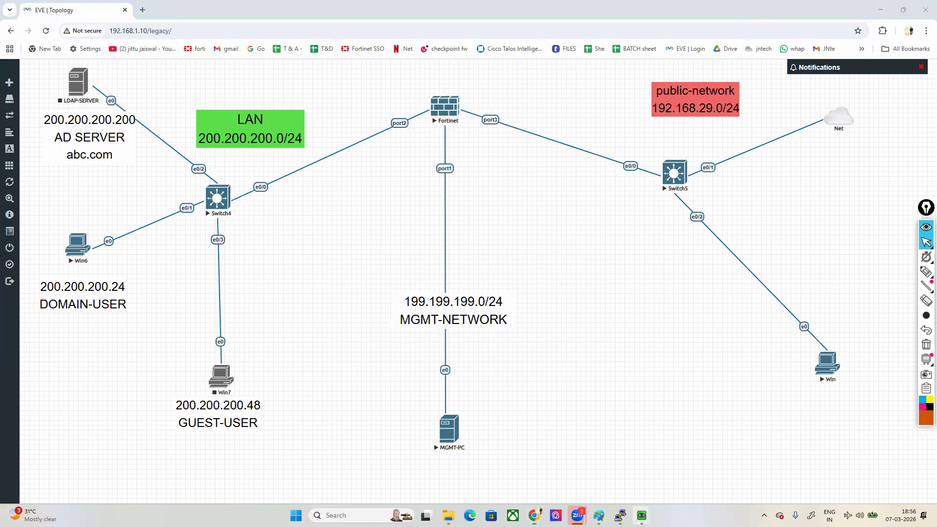
Step: Return to the MGMT-PC's Tunnel Mode Client Settings and draw a box around the Win client in the topology
mouse_move(642, 516)
left_click(600, 463)
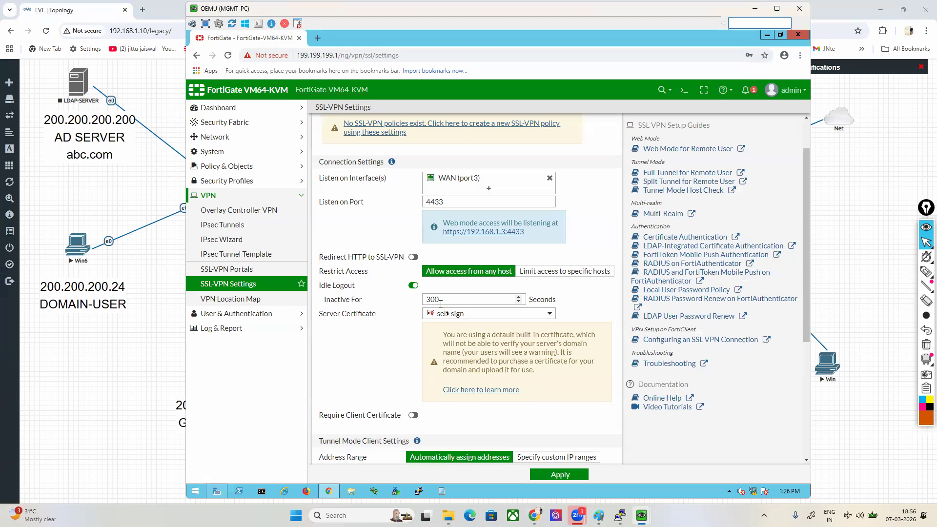
scroll(606, 359, "down", 4)
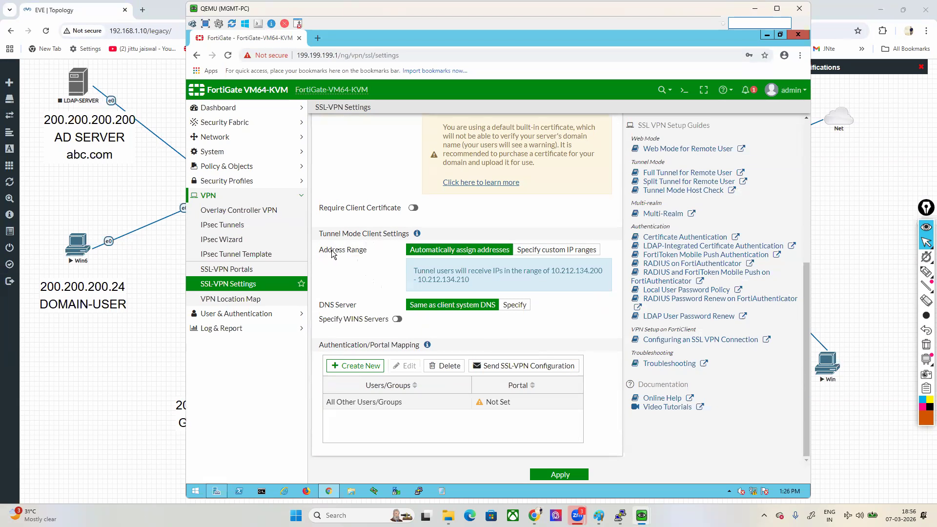
left_click(926, 274)
mouse_move(843, 331)
left_mouse_down()
mouse_move(793, 347)
mouse_move(825, 395)
mouse_move(855, 357)
mouse_move(854, 391)
mouse_move(822, 396)
mouse_move(841, 419)
mouse_move(836, 394)
left_mouse_up()
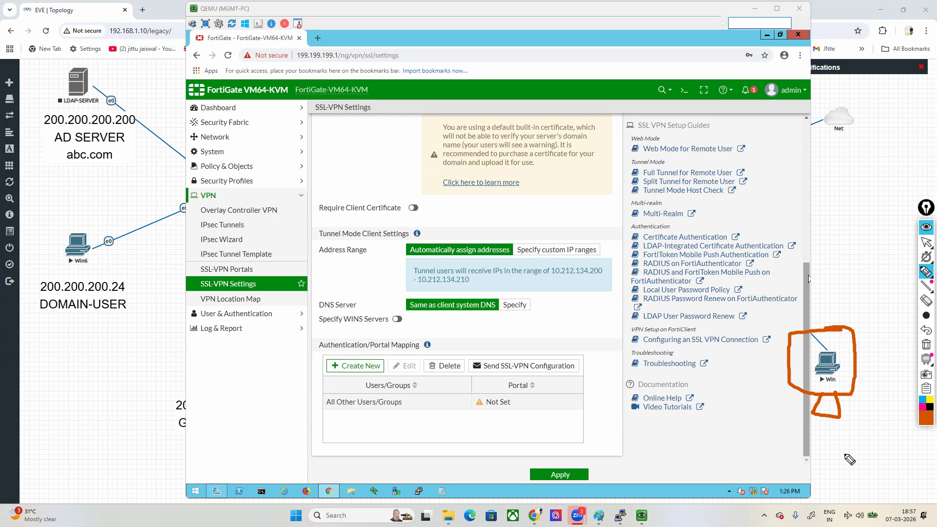
Step: Box the automatically assigned tunnel IP range, underline its start and end addresses, and clear the drawings
mouse_move(468, 260)
left_mouse_down()
mouse_move(393, 263)
mouse_move(425, 295)
mouse_move(593, 293)
mouse_move(612, 267)
mouse_move(476, 265)
left_mouse_up()
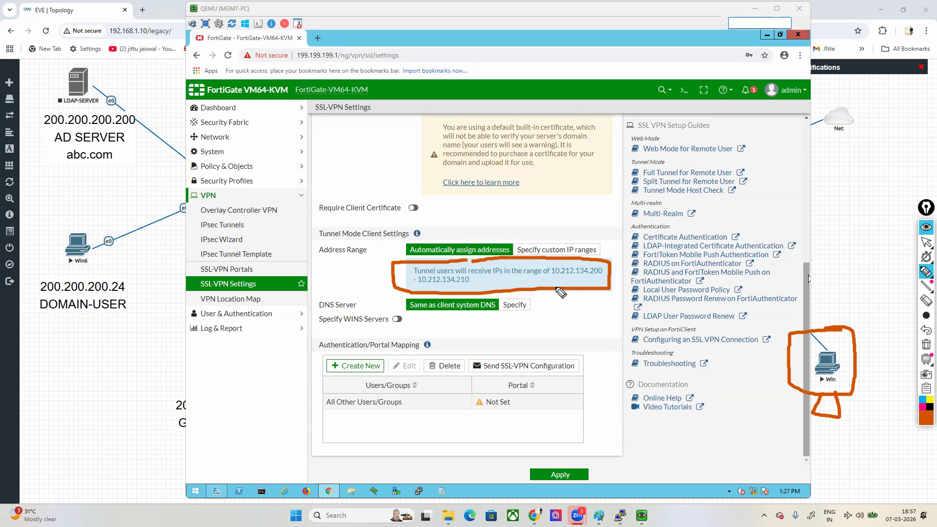
left_click_drag(543, 279, 602, 281)
left_click_drag(453, 290, 466, 289)
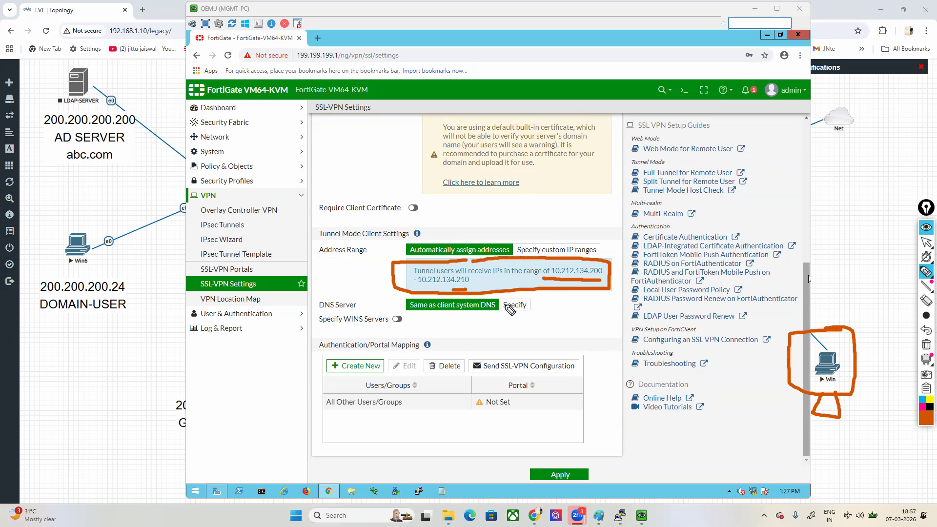
left_click(926, 345)
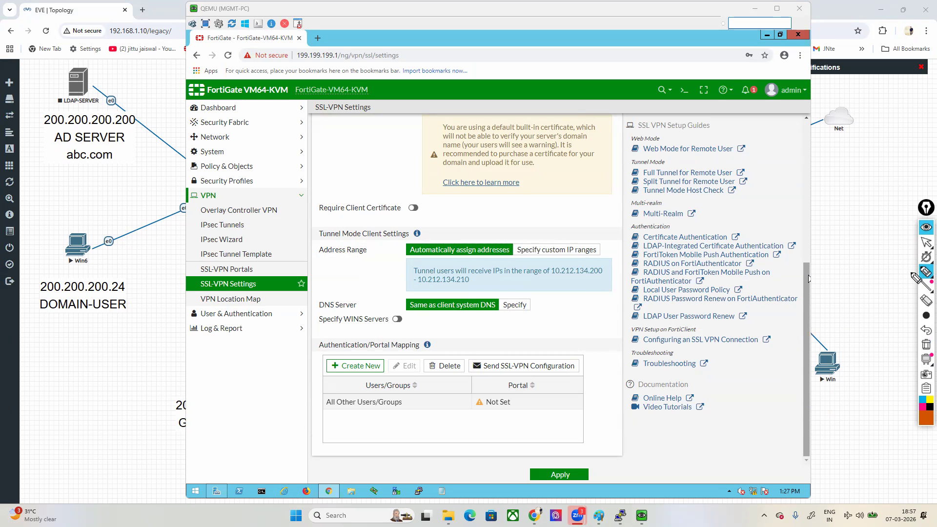
left_click(925, 244)
Step: Set the tunnel address range to custom IP ranges and inspect the IP range of SSLVPN_TUNNEL_ADDR1
left_click(559, 249)
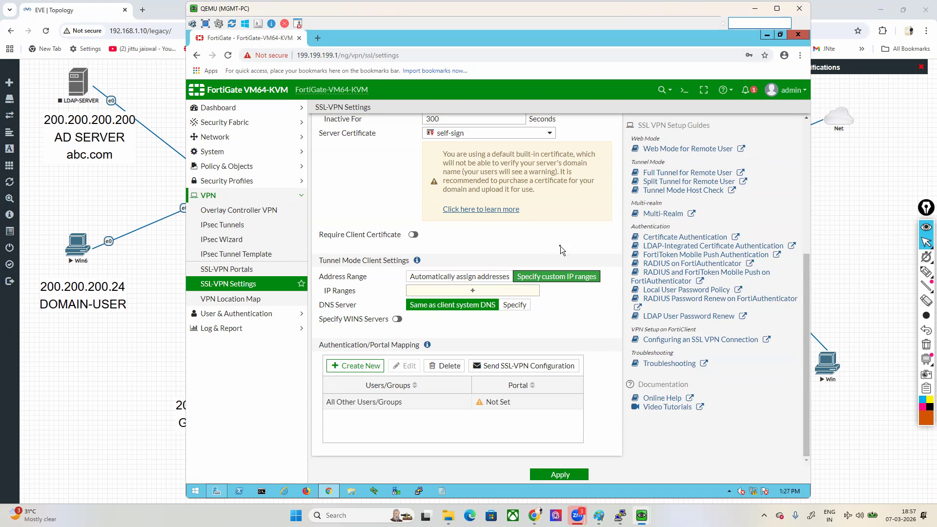
left_click(469, 291)
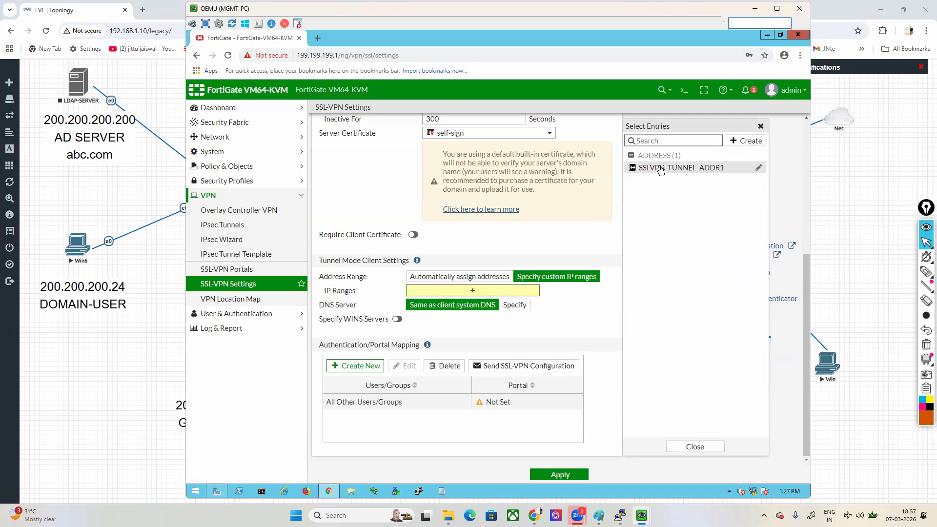
mouse_move(659, 171)
left_click_drag(512, 208, 589, 207)
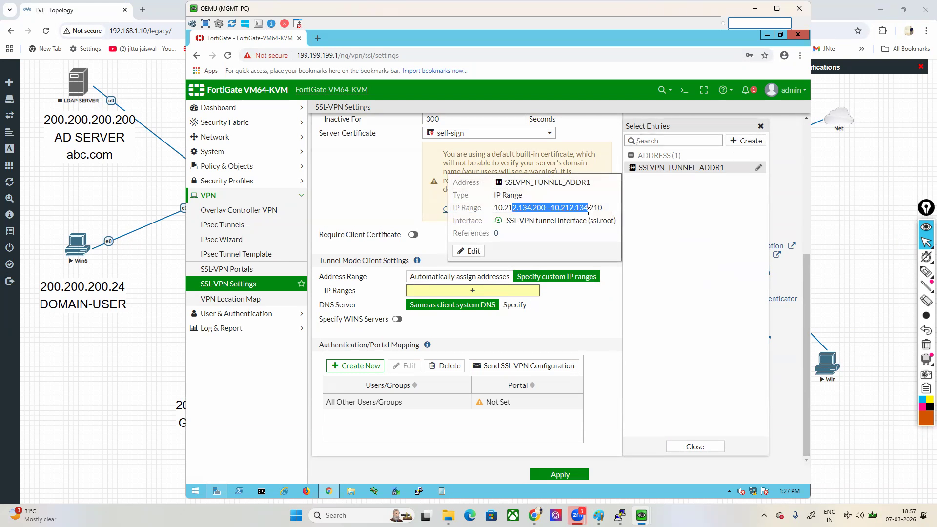
left_click(746, 141)
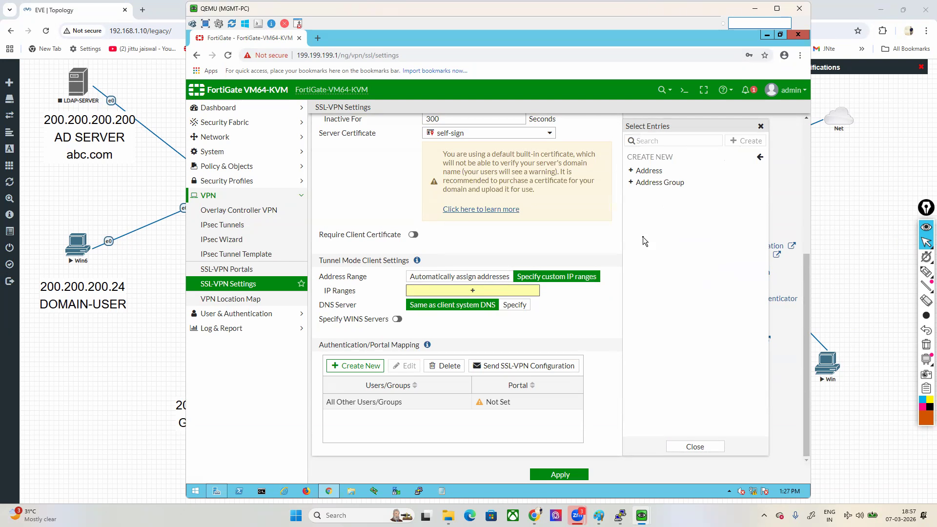
left_click(645, 171)
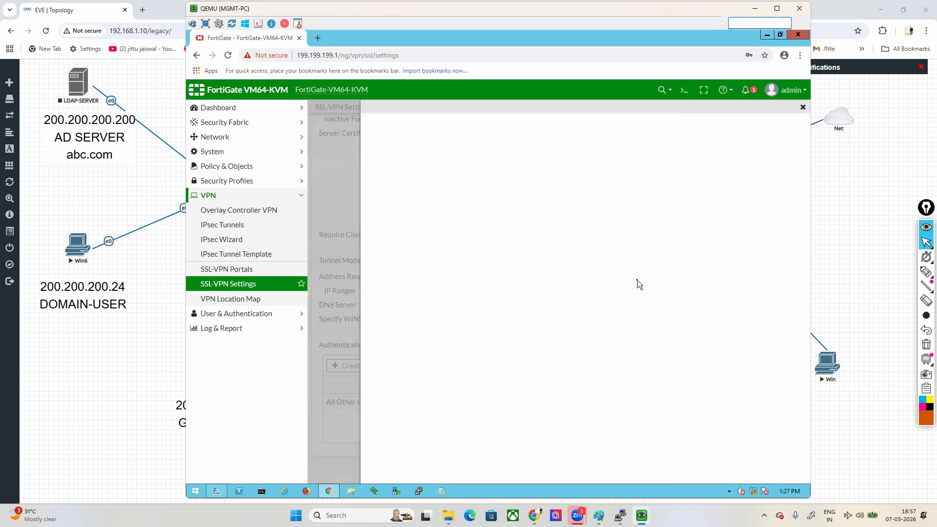
left_click(518, 161)
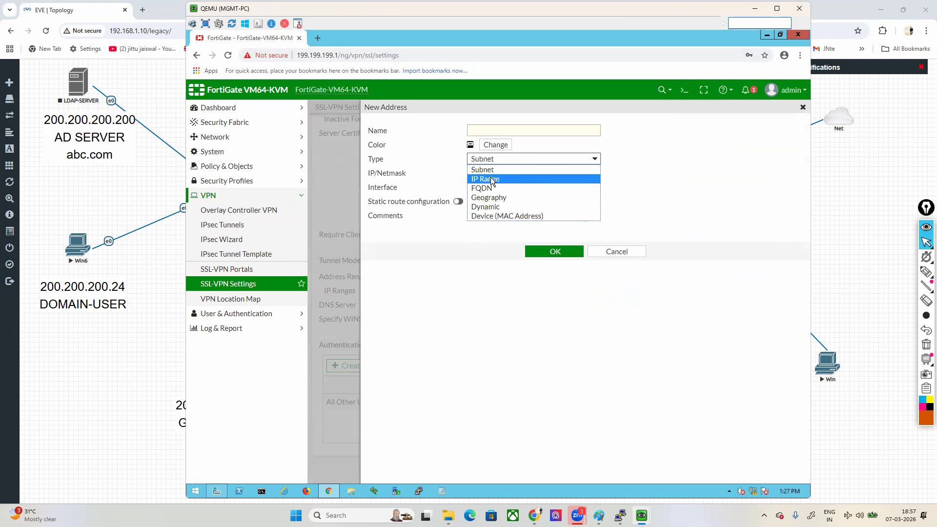
left_click(486, 172)
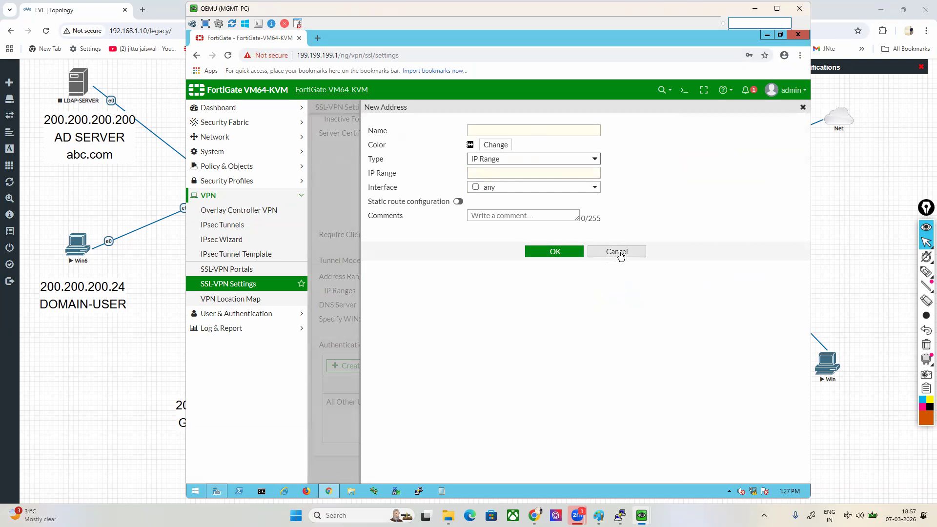
left_click(617, 252)
Step: Set the tunnel client address range back to automatically assigned addresses
left_click(469, 276)
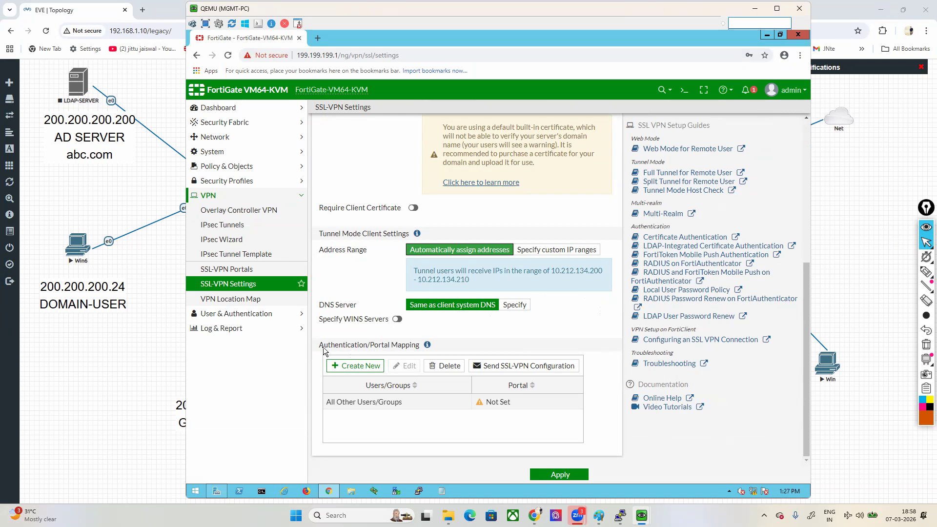
Step: Start a new authentication/portal mapping and open its portal choices
left_click_drag(320, 346, 415, 347)
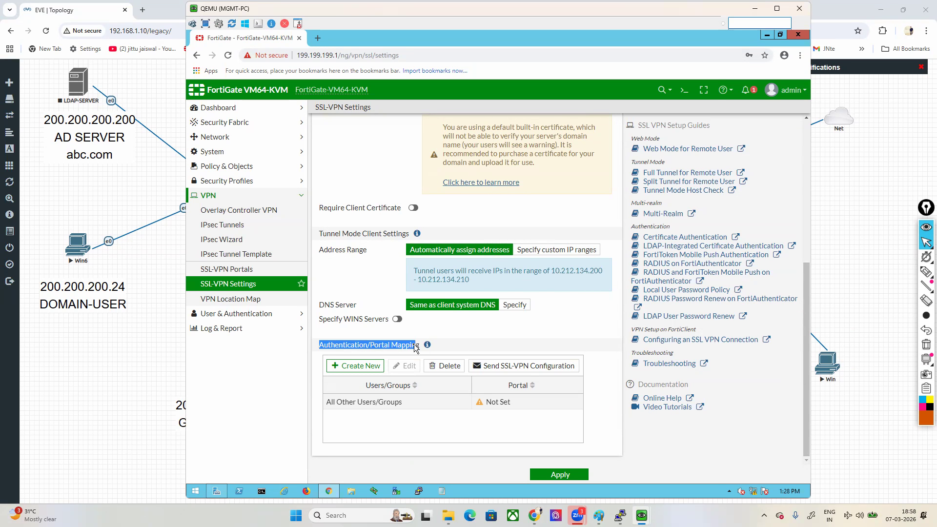
left_click(357, 365)
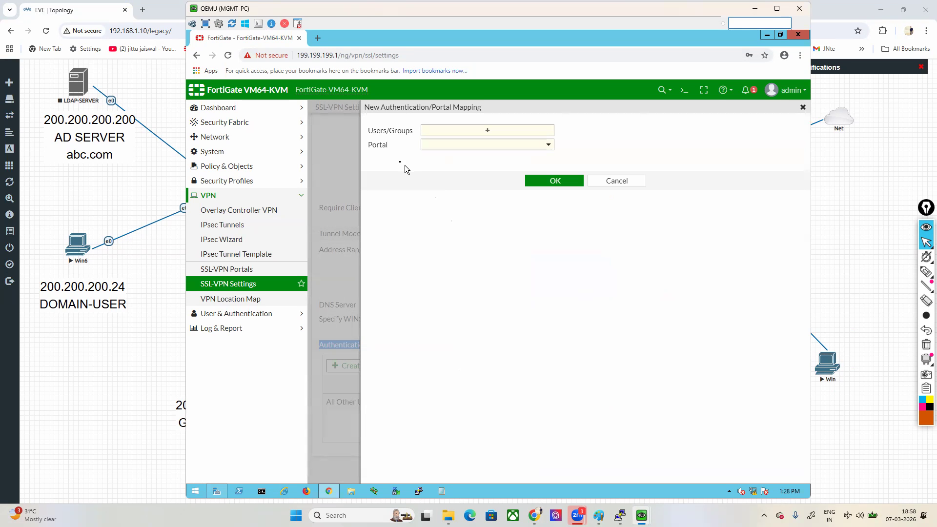
left_click_drag(368, 145, 395, 156)
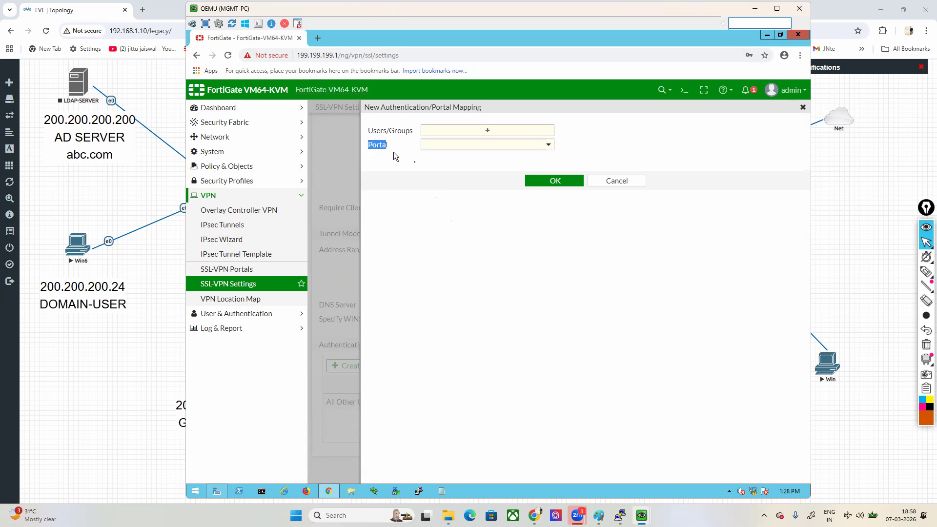
left_click(549, 145)
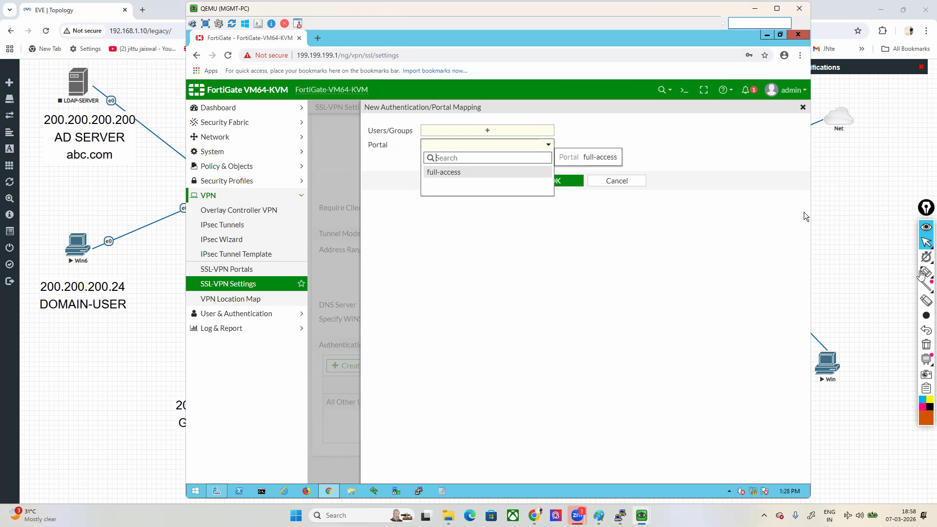
Step: Handwrite abbreviated department names such as MKT and HR below the portal choices, and clear the drawings
mouse_move(926, 272)
left_click(882, 274)
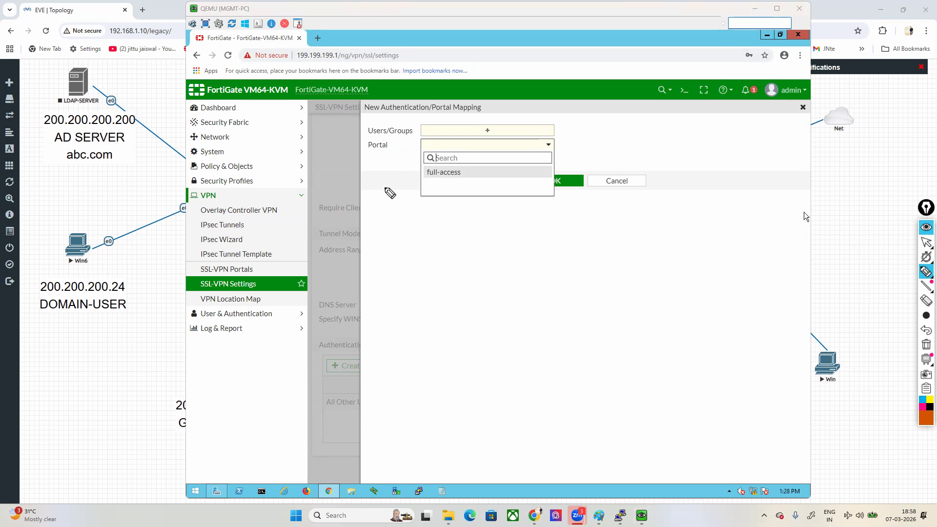
mouse_move(429, 190)
left_mouse_down()
mouse_move(468, 189)
mouse_move(426, 218)
mouse_move(472, 210)
left_mouse_up()
mouse_move(432, 240)
left_mouse_down()
mouse_move(469, 235)
mouse_move(435, 266)
mouse_move(455, 280)
left_mouse_up()
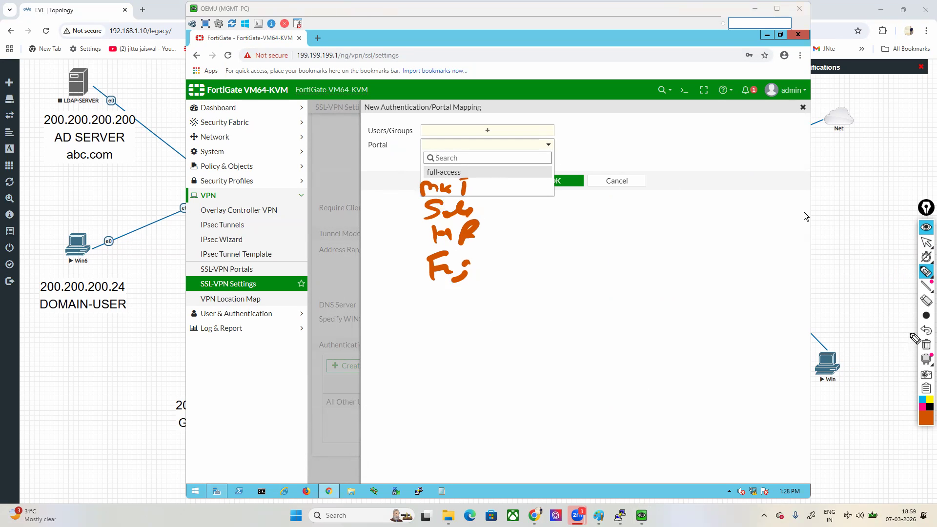
left_click(927, 344)
left_click(927, 243)
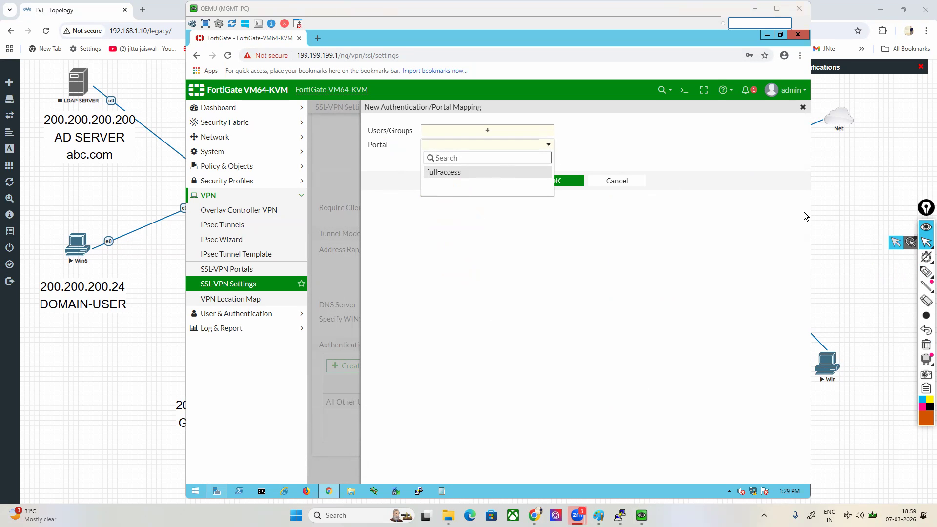
Step: Map the users vpn1 and vpn2 to the full-access portal and save the mapping
left_click(444, 172)
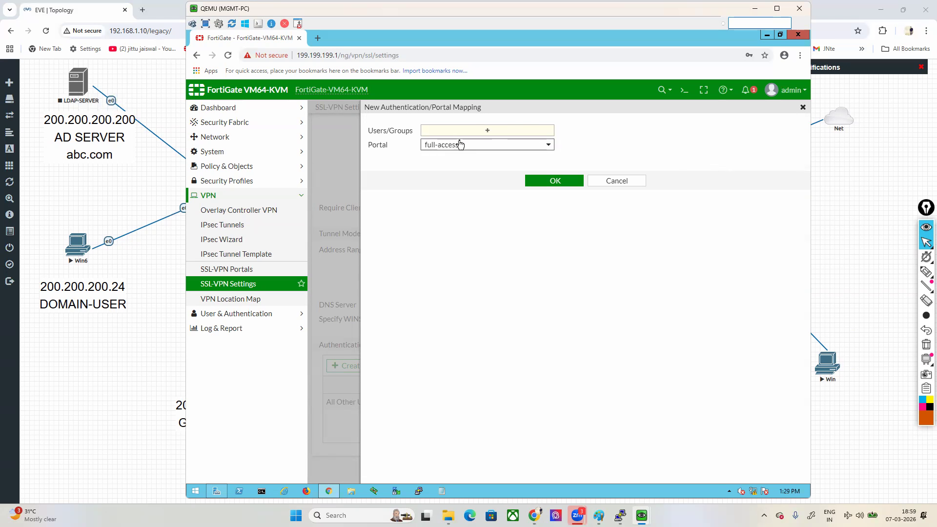
left_click(481, 132)
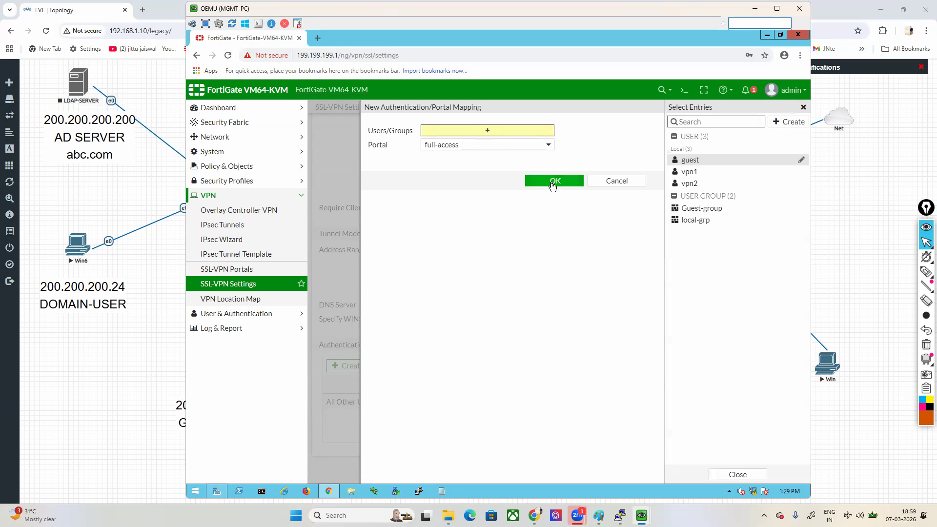
left_click(690, 173)
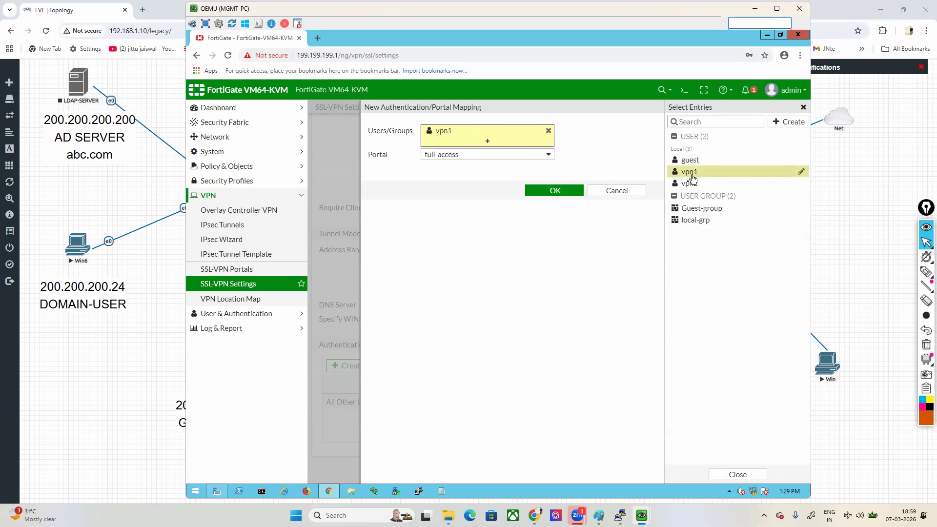
left_click(689, 183)
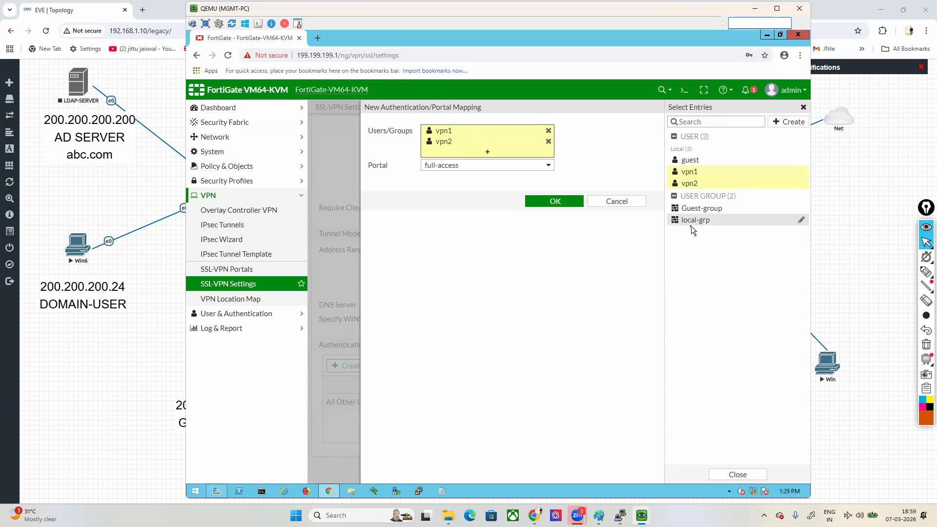
left_click(568, 203)
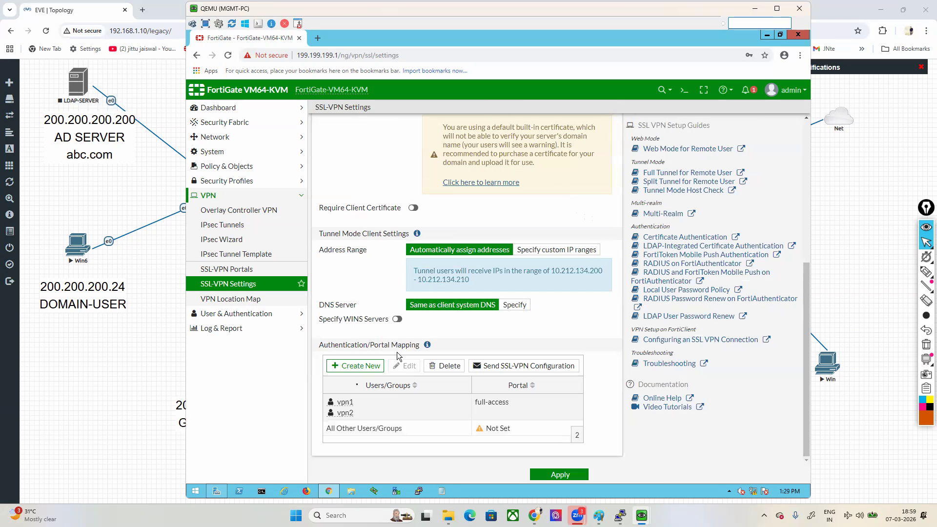
Step: Assign the full-access portal to All Other Users/Groups and apply the SSL-VPN settings
mouse_move(348, 405)
left_click(376, 437)
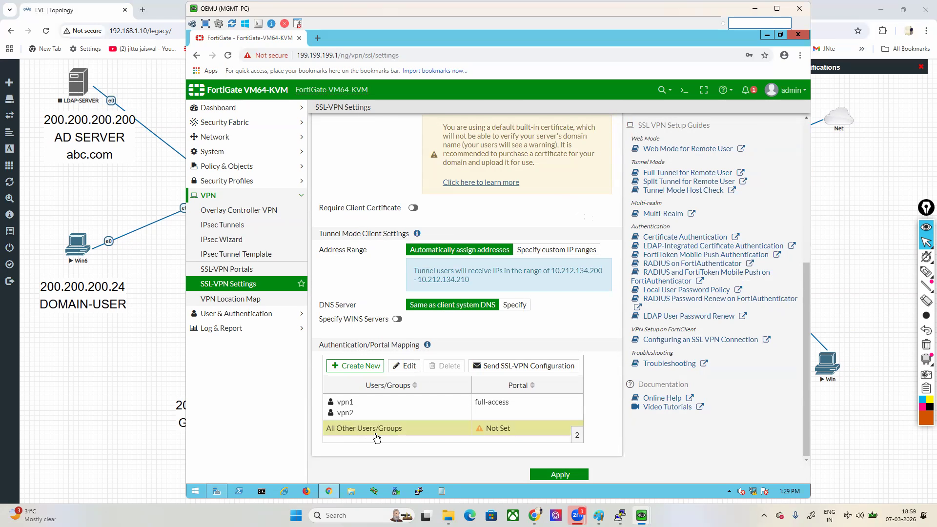
double_click(377, 438)
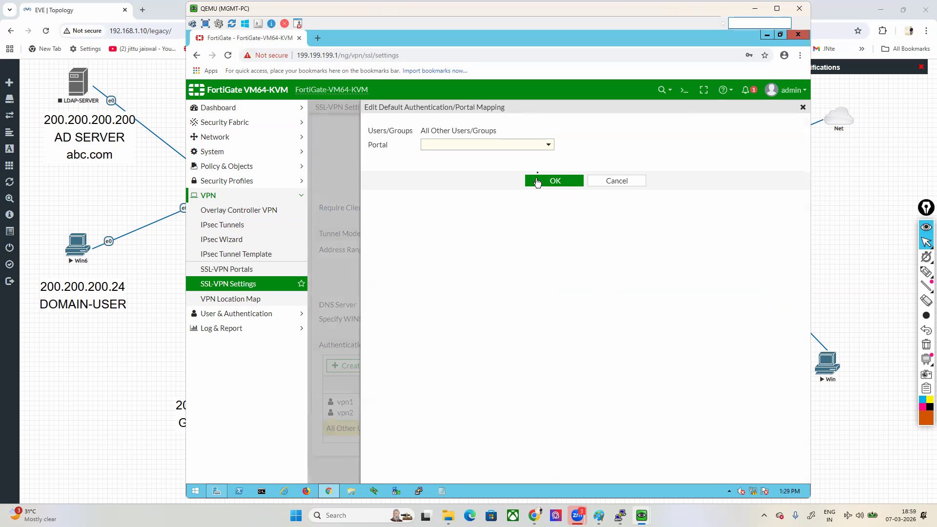
left_click(545, 152)
left_click(443, 175)
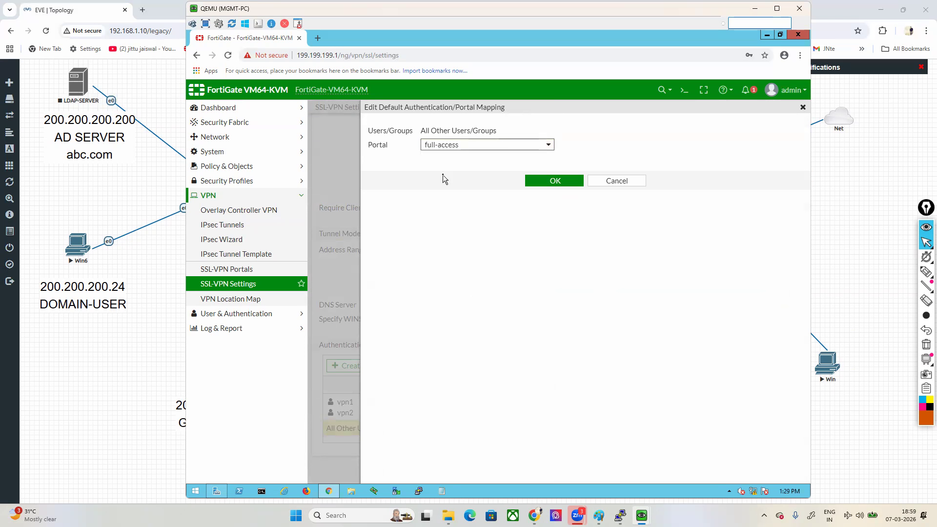
left_click(540, 181)
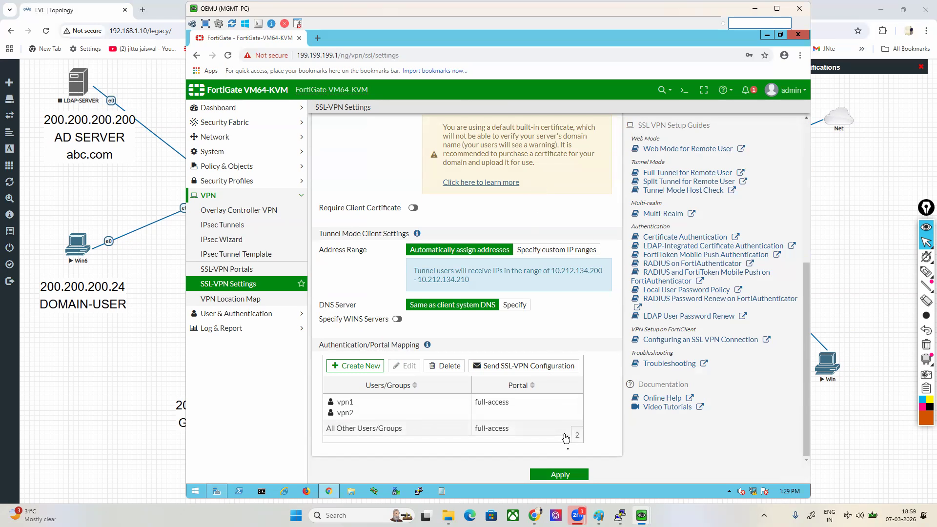
left_click(572, 480)
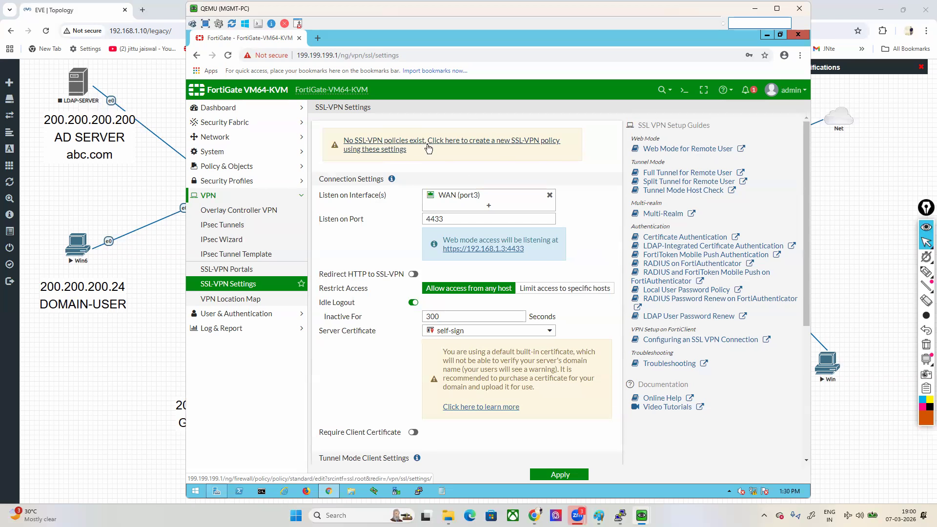
Step: Draw a box around the notice about missing SSL-VPN policies and clear the drawing
mouse_move(926, 272)
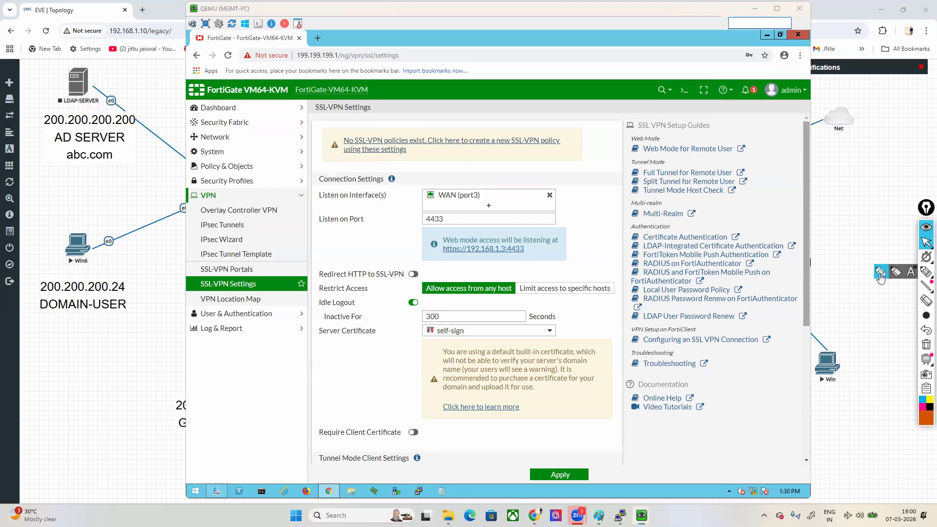
left_click(896, 272)
mouse_move(320, 166)
left_mouse_down()
mouse_move(643, 169)
mouse_move(341, 129)
left_mouse_up()
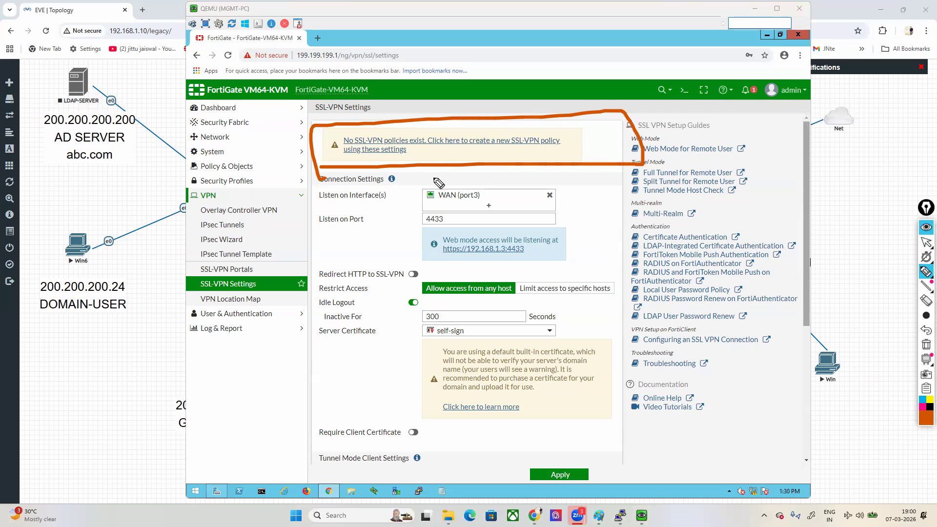
left_click(926, 345)
left_click(926, 246)
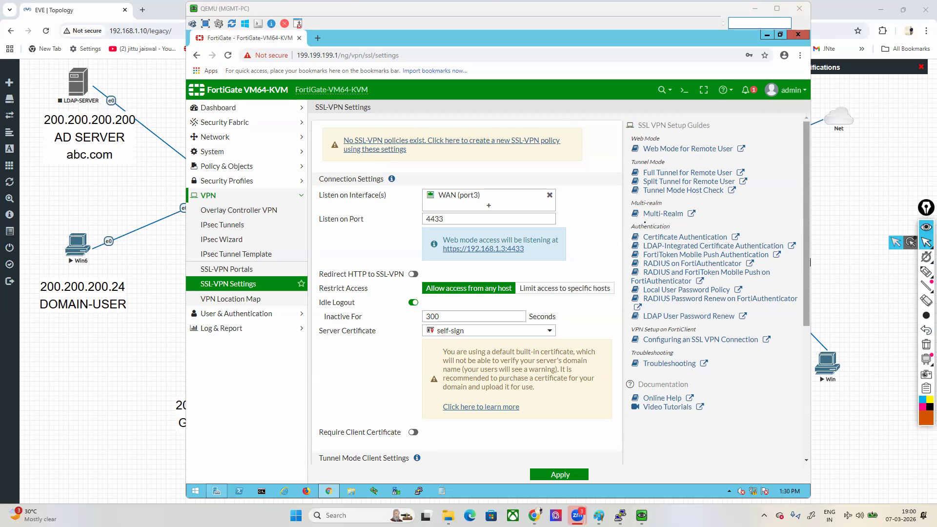
Step: Create a new SSL-VPN policy from the notice, named ssl-rule, with LAN (port2) as the outgoing interface
left_click(376, 145)
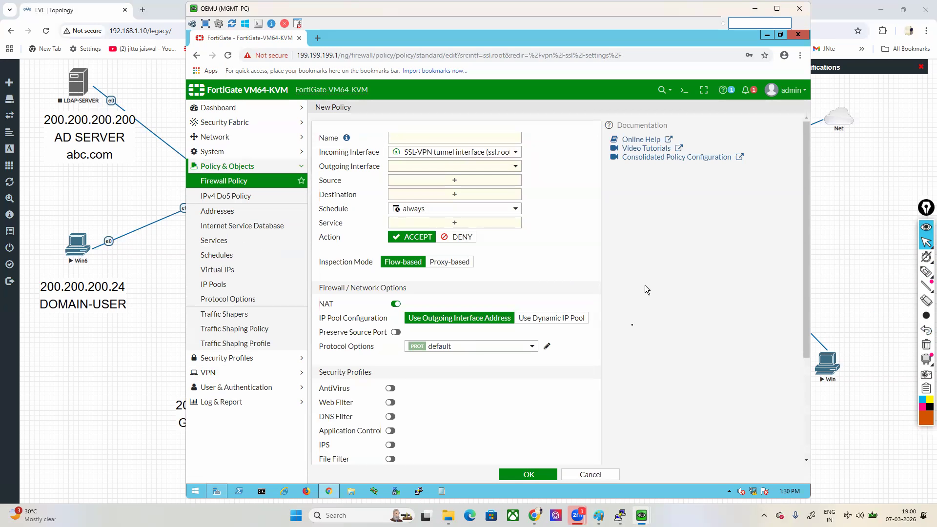
left_click_drag(321, 155, 367, 157)
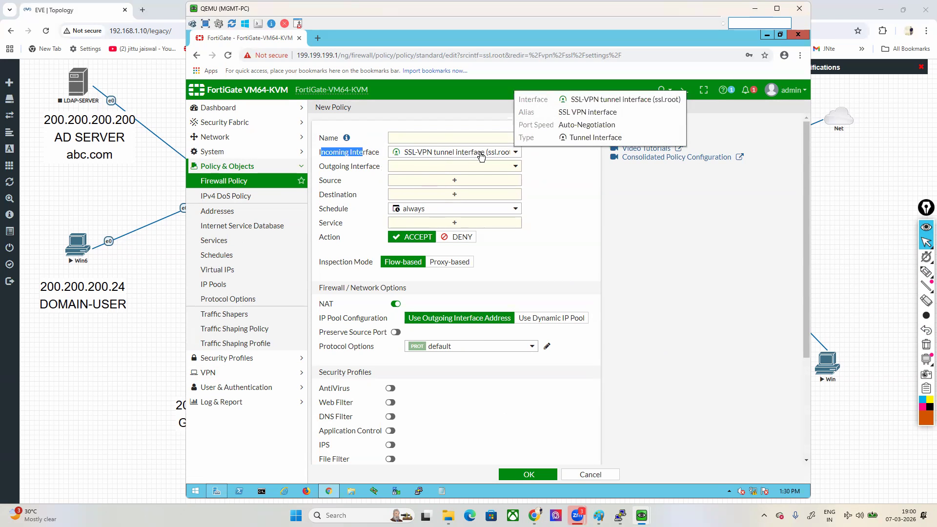
left_click(468, 139)
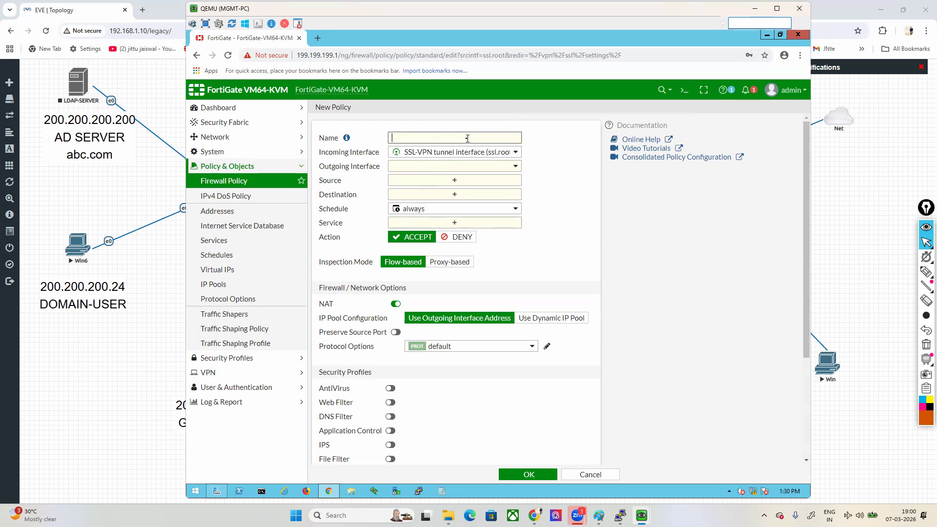
type("ssl-rule")
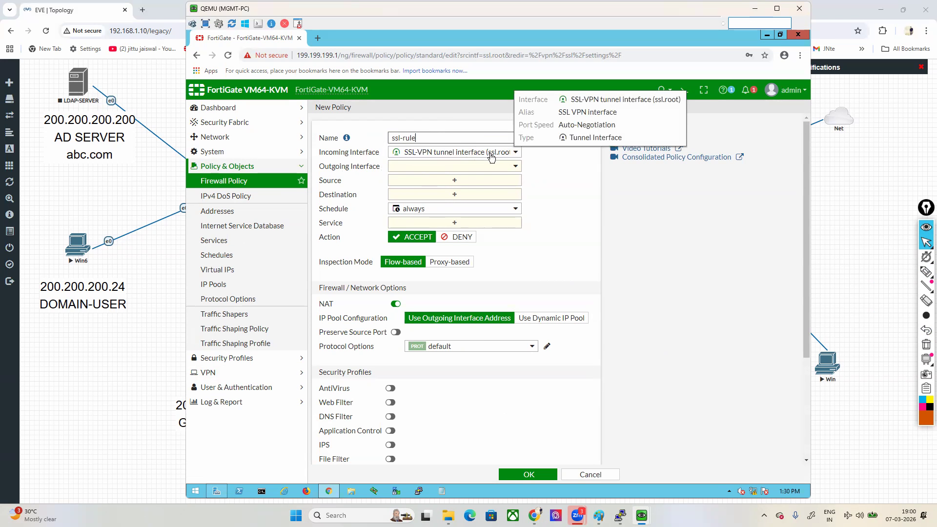
left_click(491, 169)
left_click(444, 203)
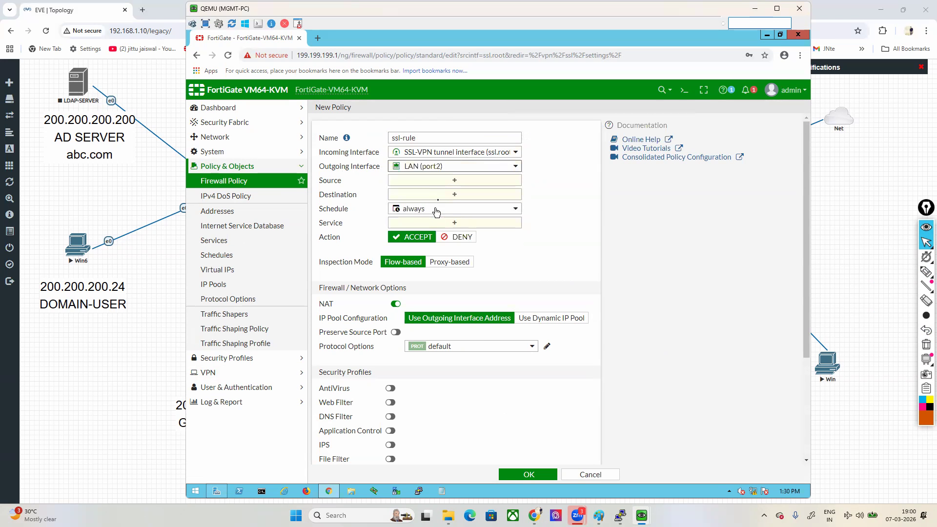
Step: Set the ssl-rule policy's source to the address all together with the users vpn1 and vpn2
left_click(451, 180)
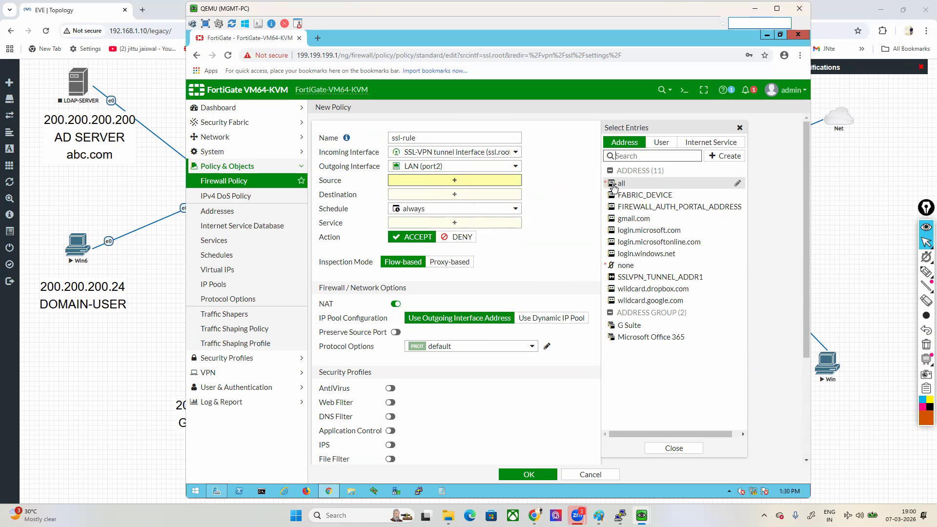
mouse_move(621, 185)
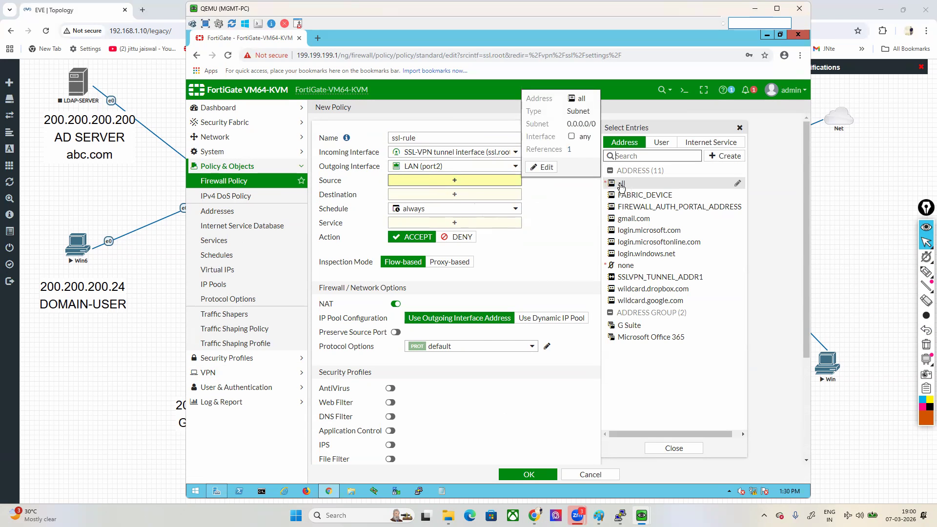
left_click(621, 185)
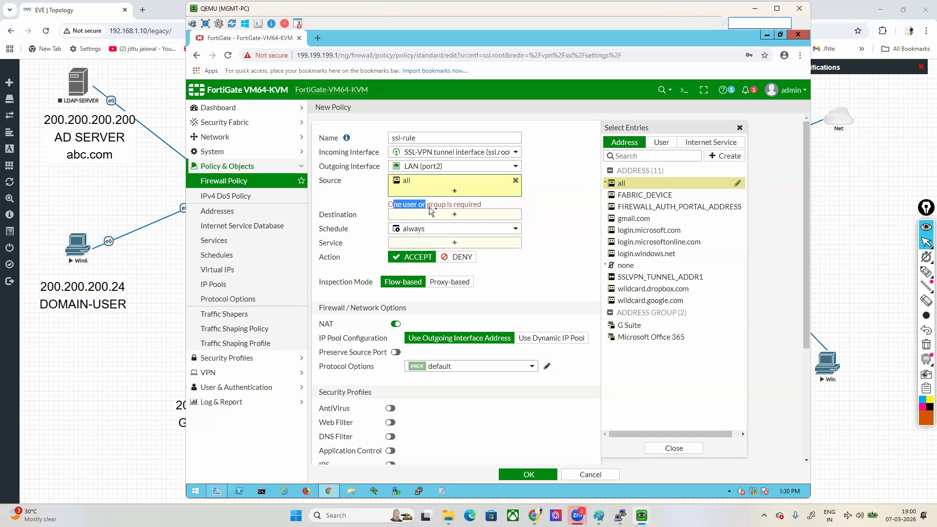
left_click_drag(429, 210, 448, 214)
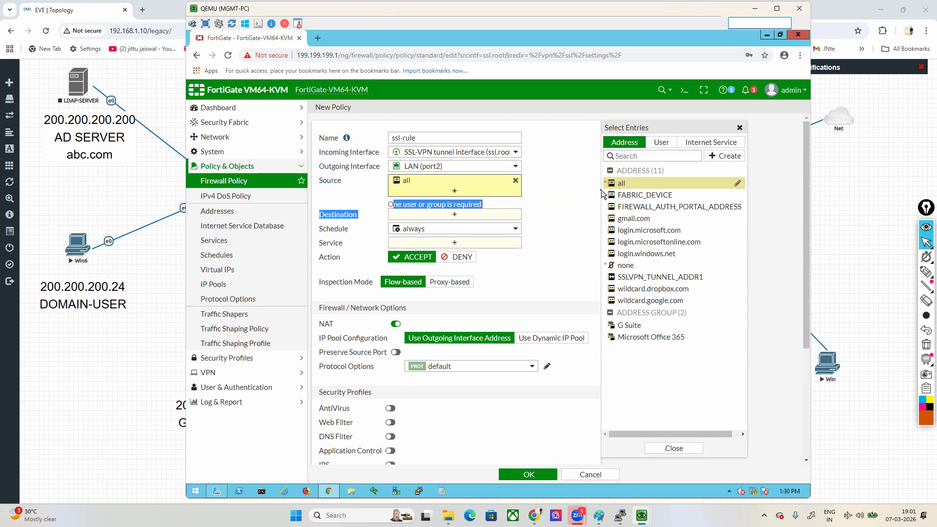
left_click(662, 142)
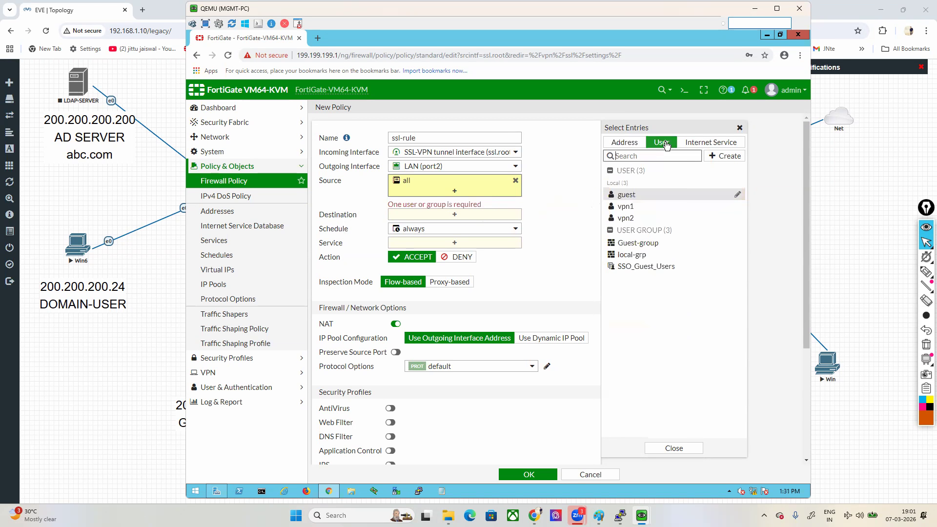
left_click(625, 207)
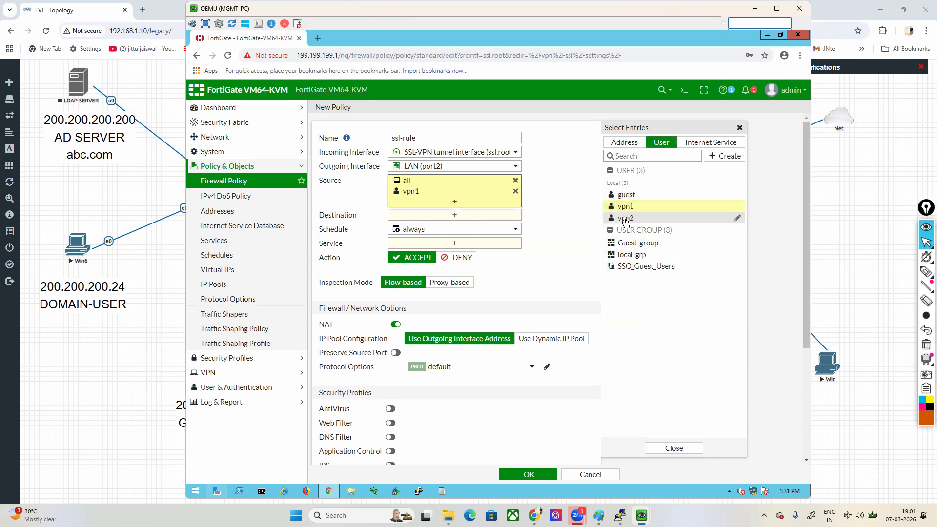
left_click(626, 218)
left_click(567, 218)
Step: Set the policy's destination to all and its service to ALL
left_click(503, 224)
left_click(621, 184)
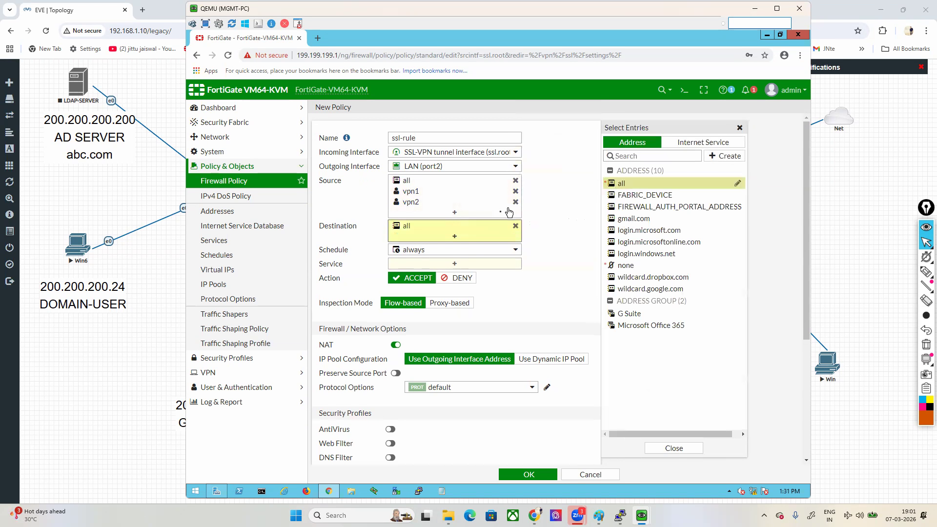
left_click(489, 265)
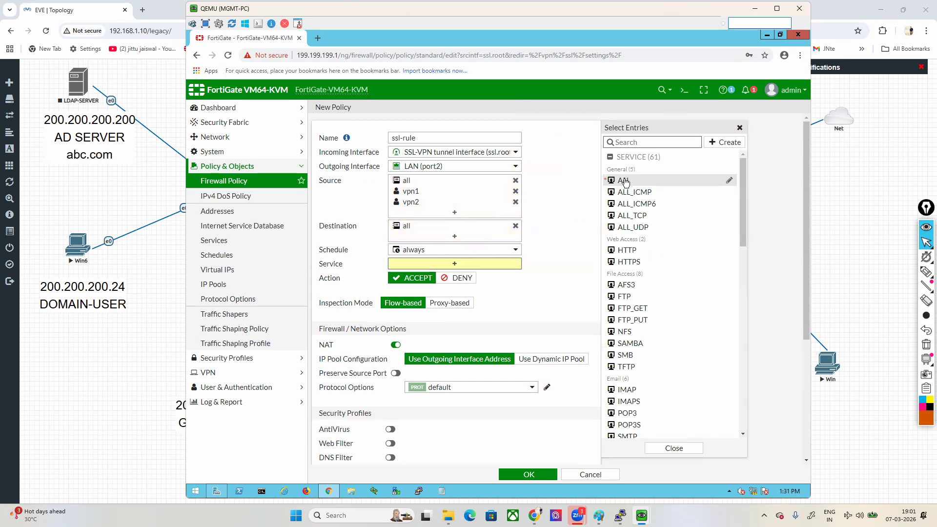
left_click(625, 180)
left_click(570, 195)
Step: Log all sessions for the policy, save it, and apply the SSL-VPN settings
scroll(562, 283, "down", 4)
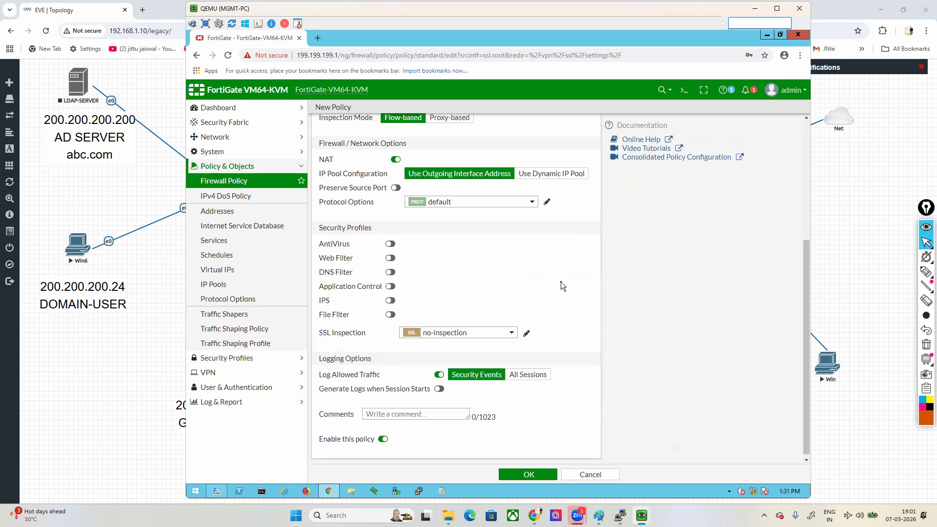
left_click(529, 373)
left_click(529, 474)
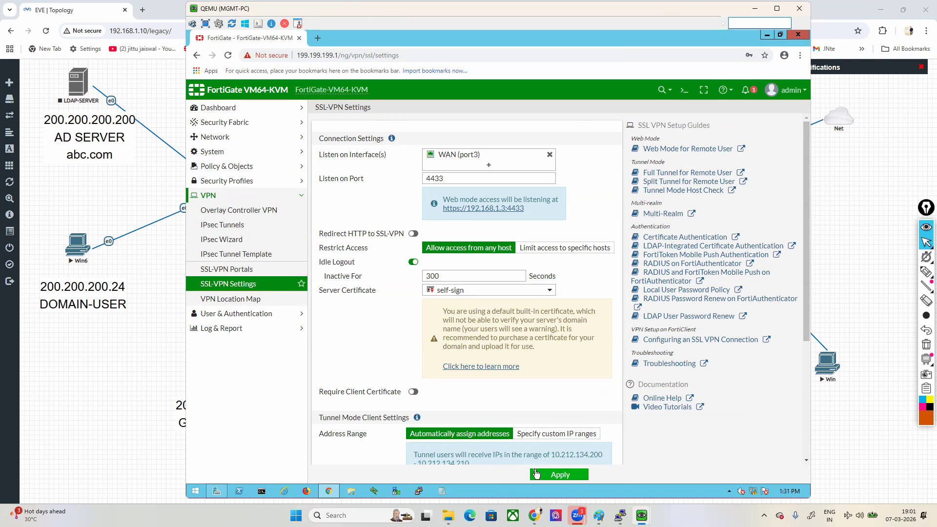
left_click(561, 476)
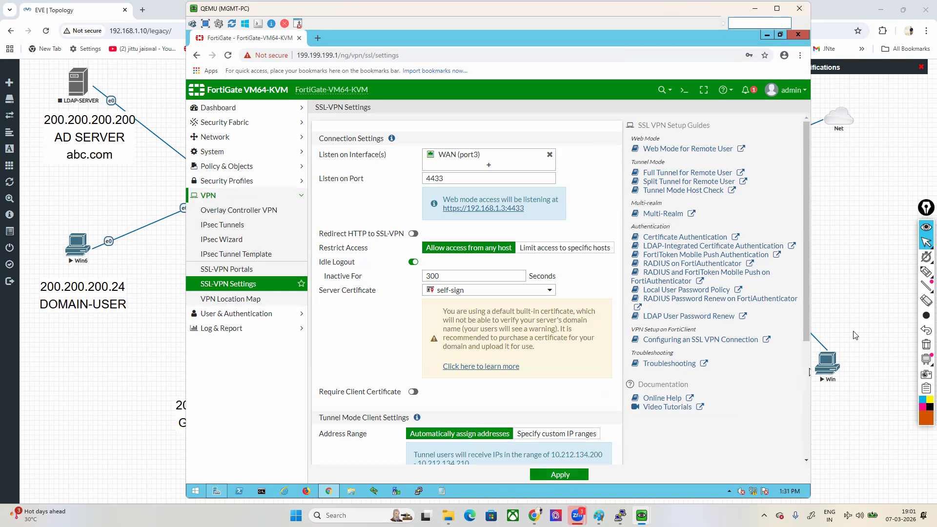
Step: Switch to the Win virtual machine and close its Certificates dialog and the Chrome window
mouse_move(641, 516)
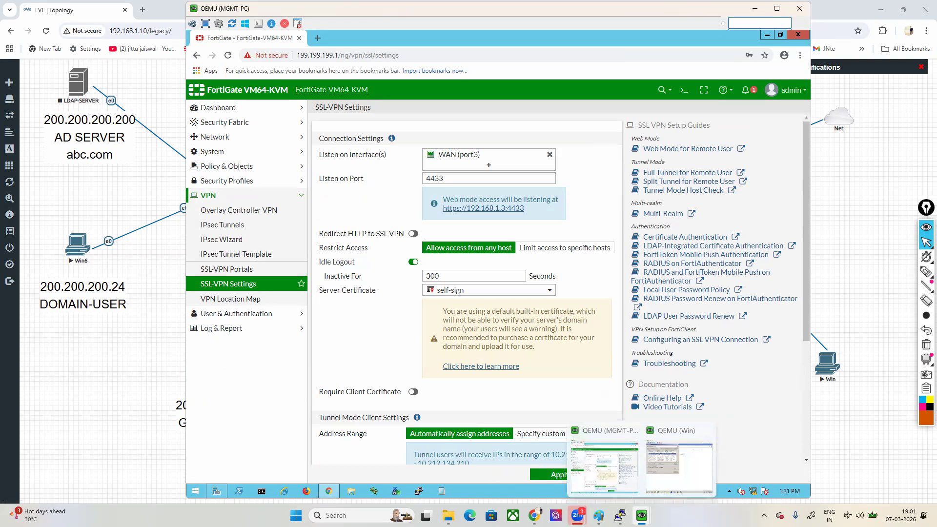
left_click(679, 466)
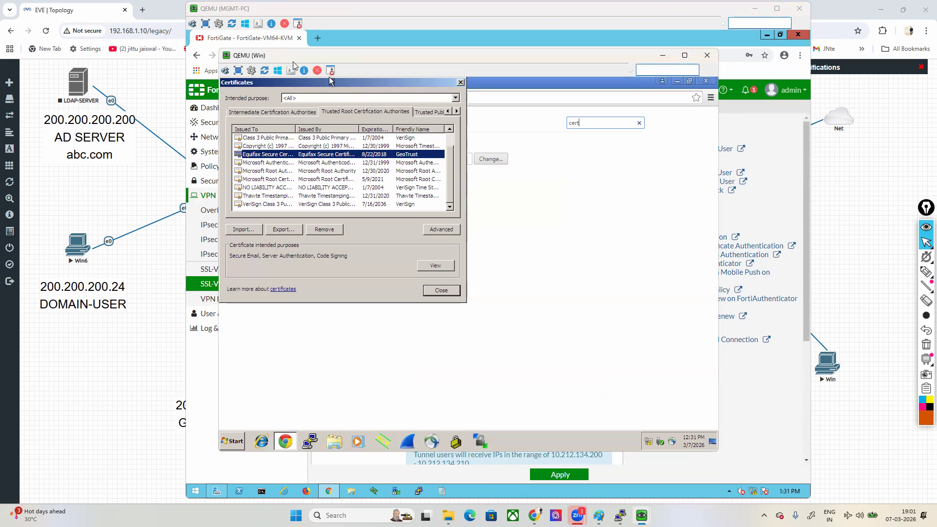
left_click_drag(274, 59, 600, 98)
left_click_drag(541, 110, 344, 107)
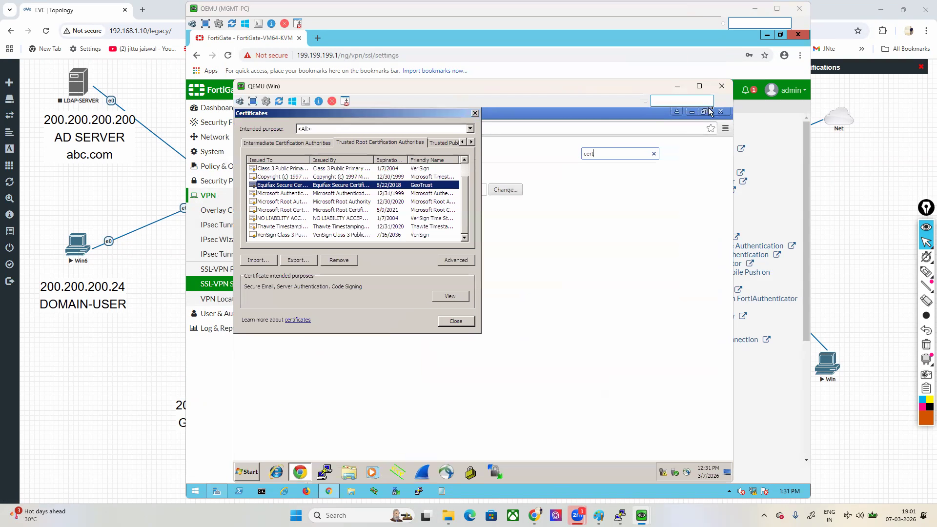
left_click(475, 114)
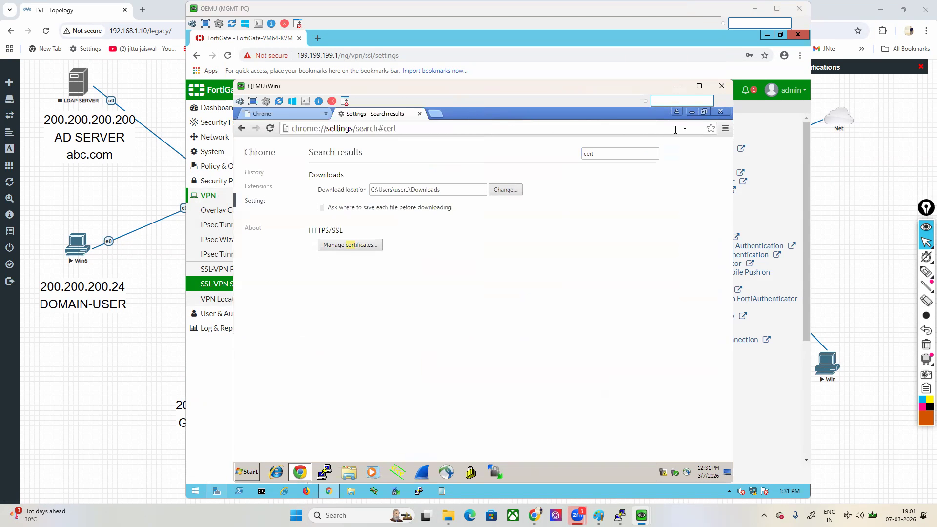
left_click(720, 113)
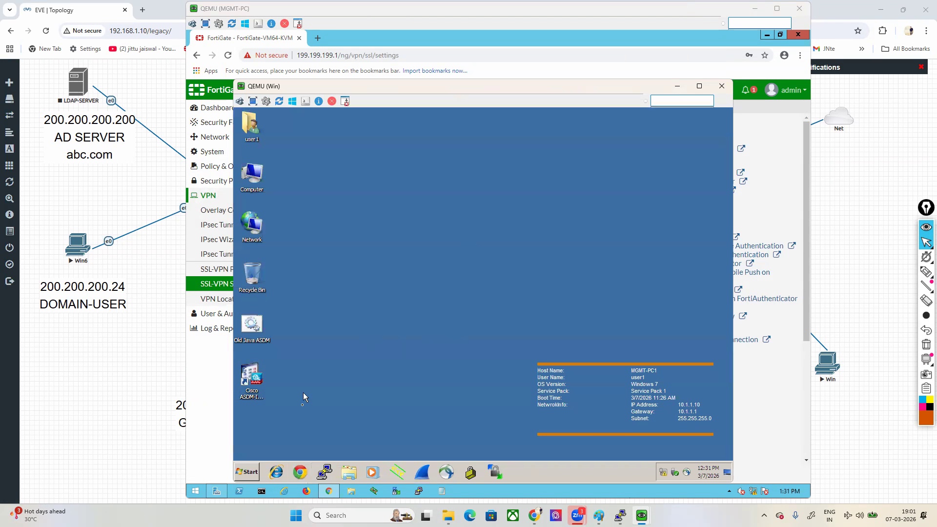
Step: Bring up the EVE topology, outline the public-network side with the pen, and circle the Fortinet's port3
left_click(861, 286)
mouse_move(923, 274)
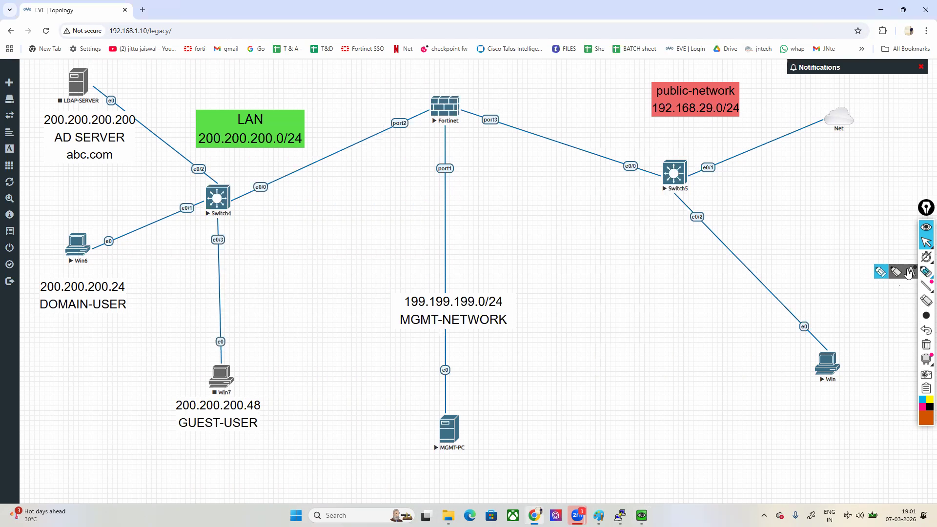
left_click(884, 274)
mouse_move(830, 7)
left_mouse_down()
mouse_move(583, 75)
mouse_move(481, 172)
mouse_move(684, 423)
mouse_move(922, 292)
mouse_move(899, 34)
mouse_move(841, 16)
left_mouse_up()
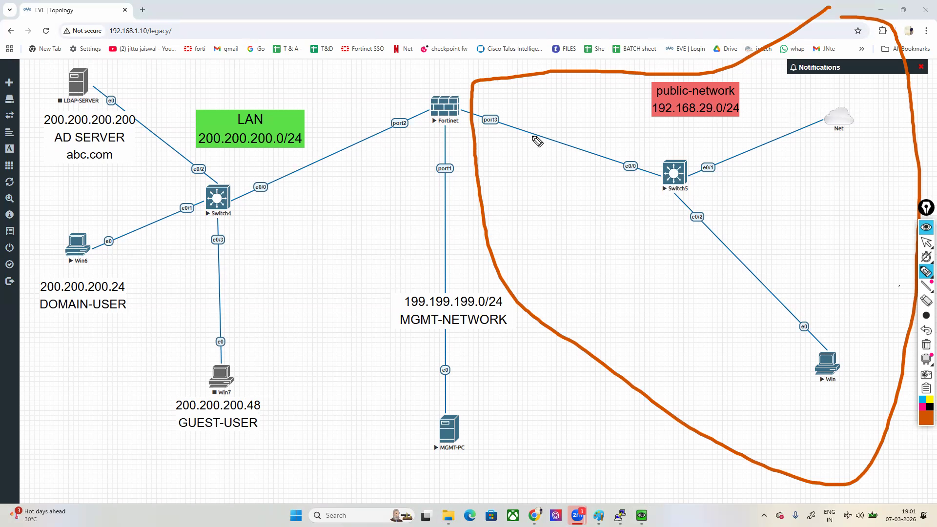
left_click_drag(504, 106, 474, 140)
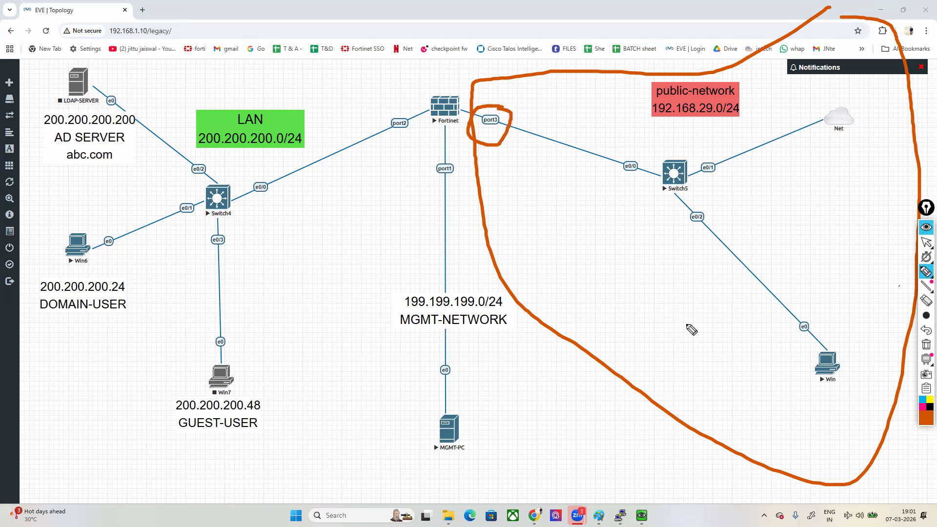
Step: Draw a stroke linking Net to port3, then an arrow from Net to the Win PC, undoing each drawing
mouse_move(818, 94)
left_mouse_down()
mouse_move(725, 151)
mouse_move(500, 131)
left_mouse_up()
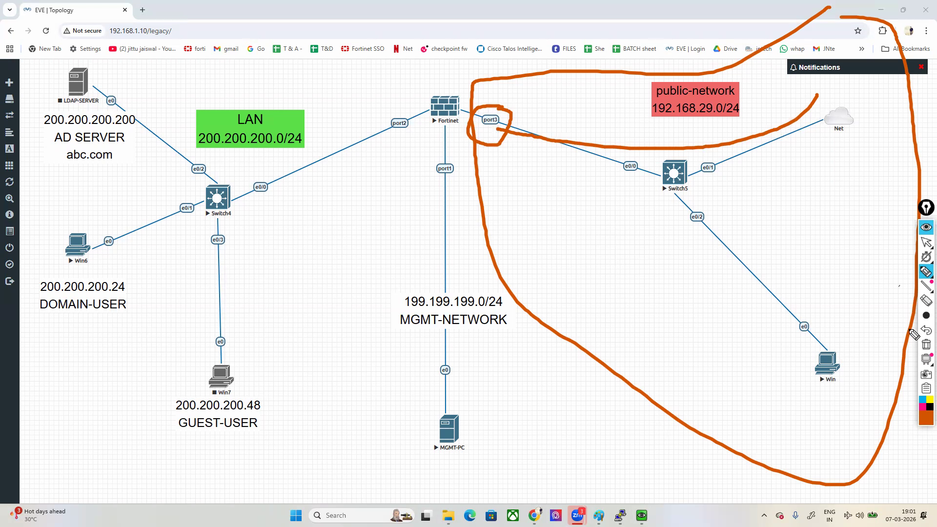
left_click(927, 330)
mouse_move(792, 117)
left_mouse_down()
mouse_move(771, 197)
mouse_move(813, 338)
mouse_move(785, 343)
left_mouse_up()
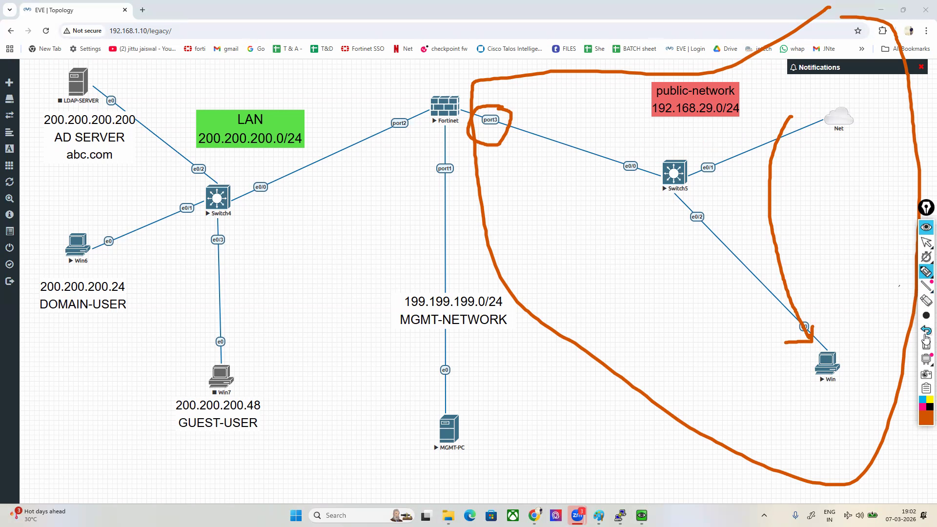
left_click(926, 330)
Step: Change the subnet in the public-network label to 192.168.1.0/24
left_click(926, 242)
double_click(725, 103)
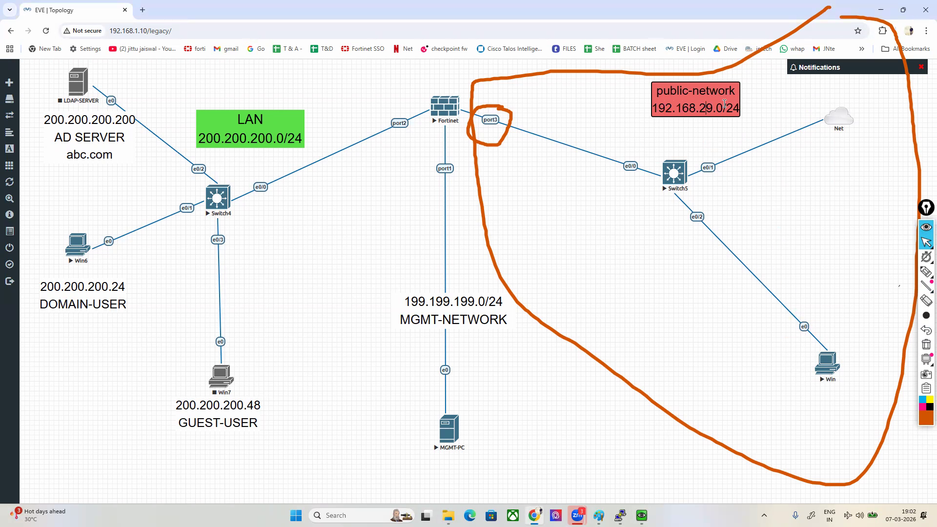
key("BackSpace")
key("BackSpace")
type("1")
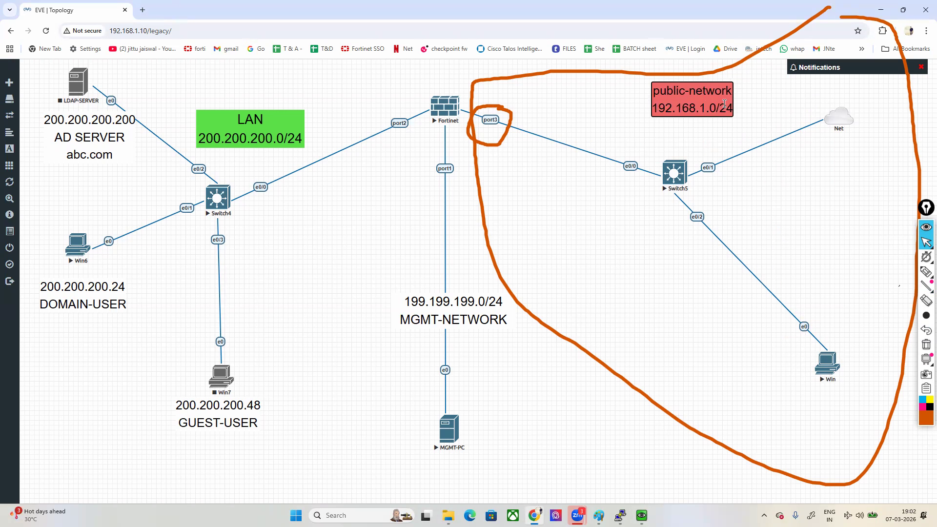
left_click(626, 345)
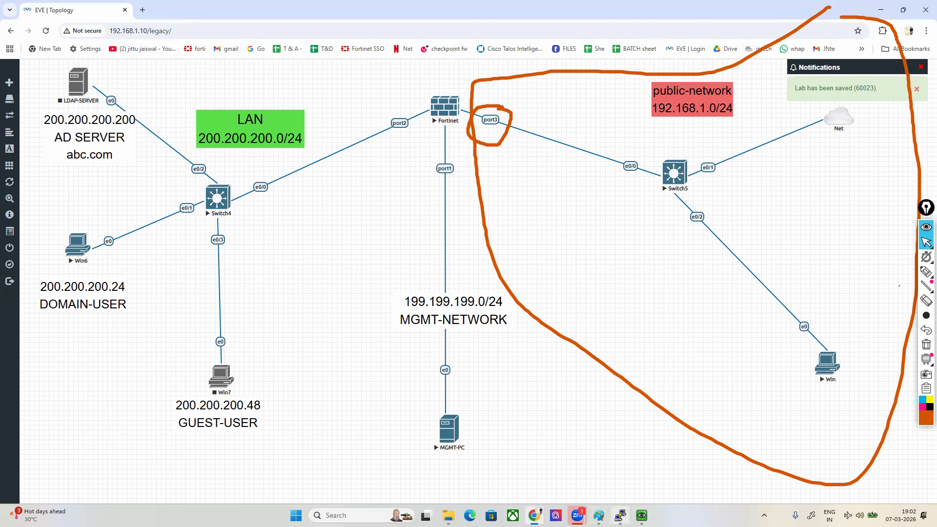
Step: Set the Win virtual machine's screen resolution to 800 × 600 and move its window over the lower part of the topology
left_click(673, 472)
right_click(438, 238)
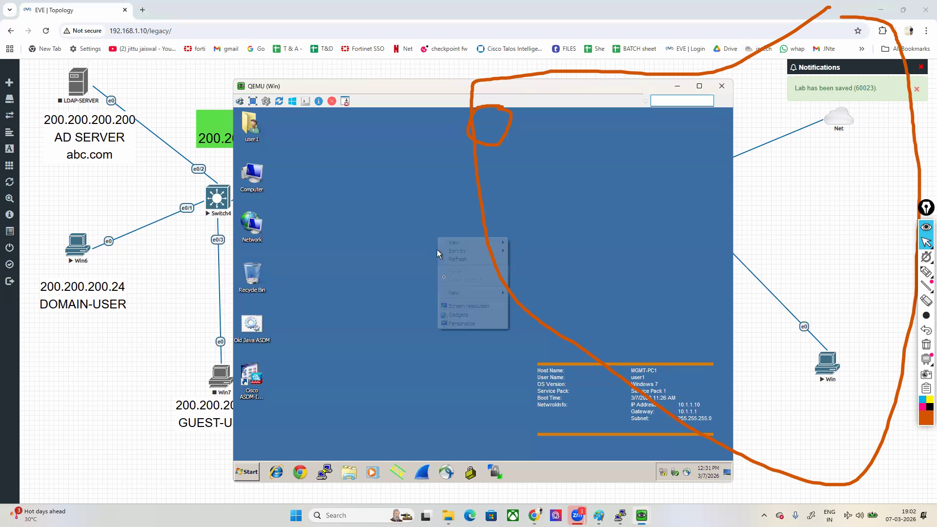
left_click(458, 306)
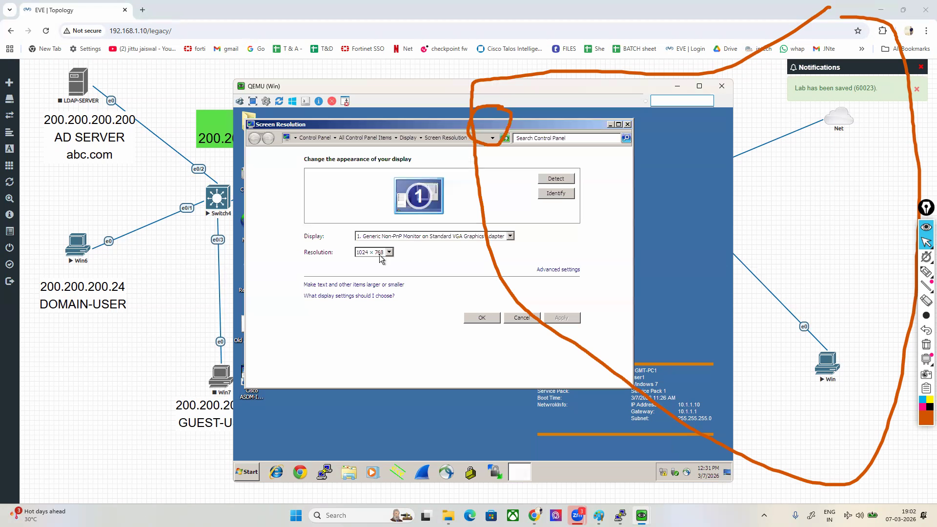
left_click(386, 253)
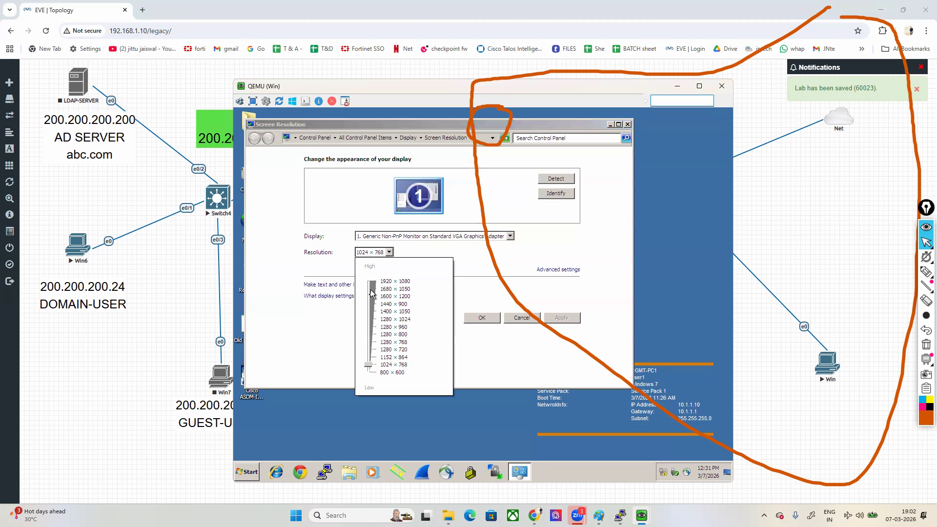
left_click(373, 372)
left_click(562, 328)
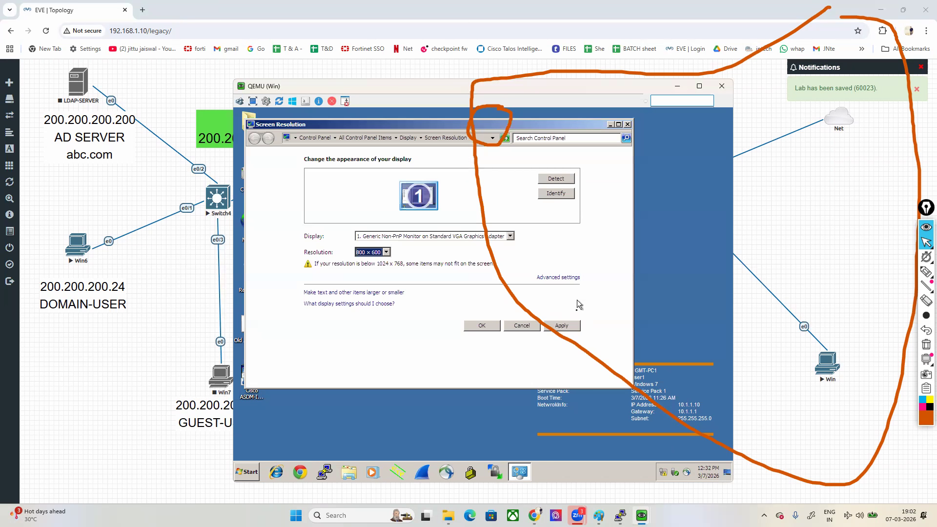
left_click(560, 327)
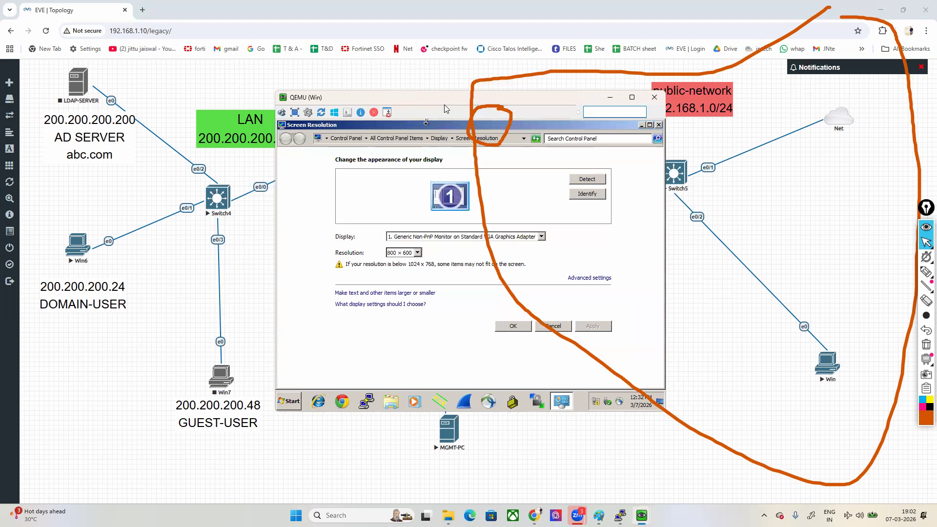
left_click_drag(444, 104, 671, 177)
left_click(728, 399)
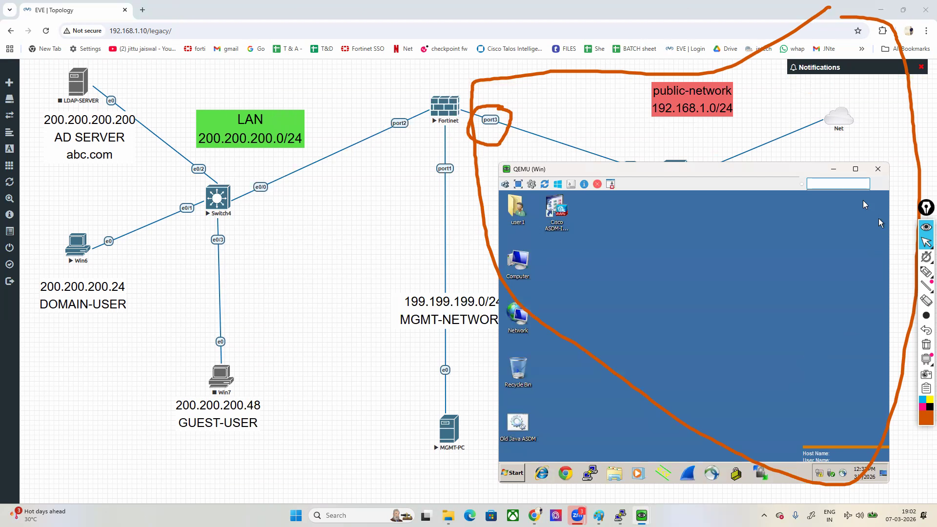
Step: Open a command prompt on the Win machine and run ncpa.cpl to open Network Connections
left_click(512, 472)
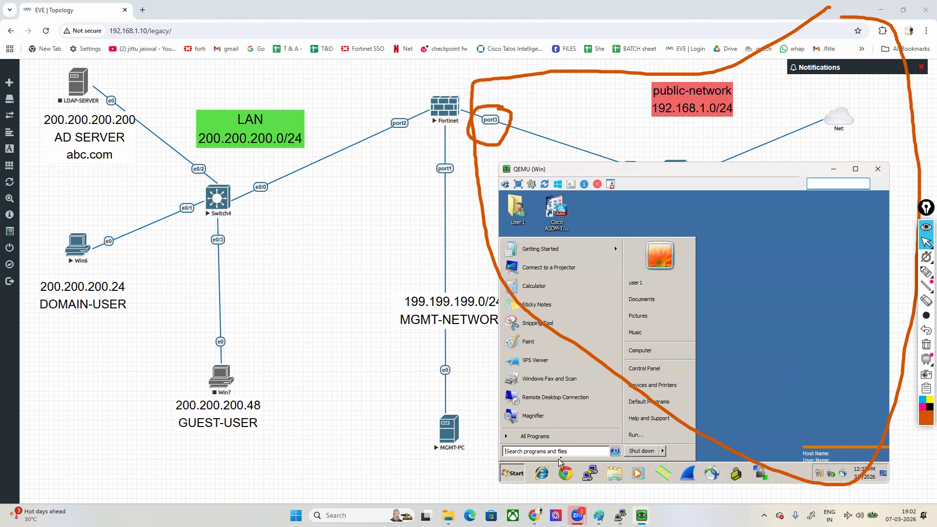
left_click(644, 435)
type("cmd")
key("Return")
type("ncpa.cpl")
key("Return")
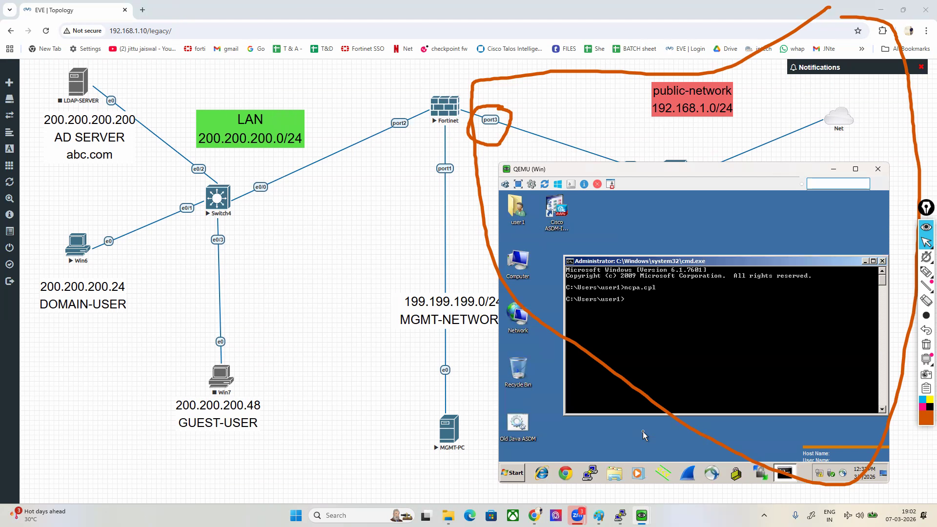
Step: Set the Local Area Connection's IPv4 properties to obtain both the IP address and the DNS server address automatically
right_click(542, 245)
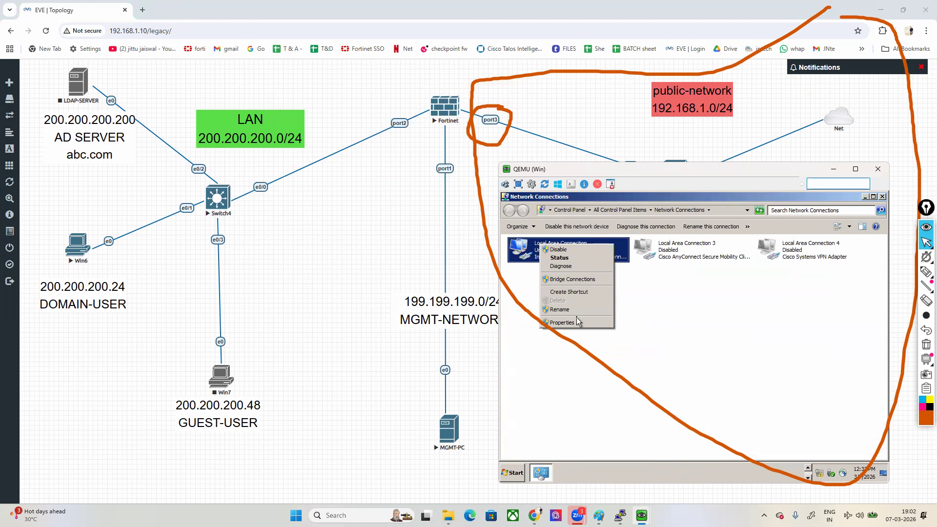
left_click(579, 324)
left_click(616, 351)
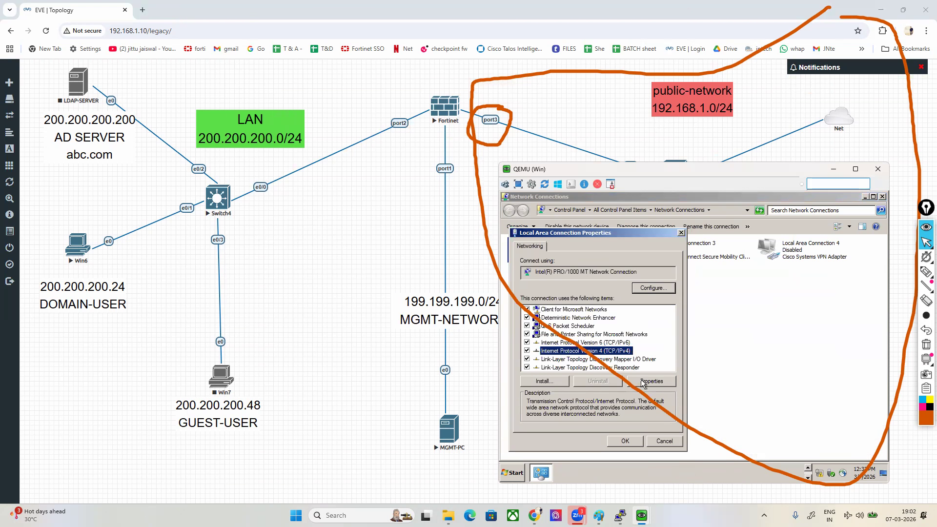
left_click(645, 383)
left_click(551, 306)
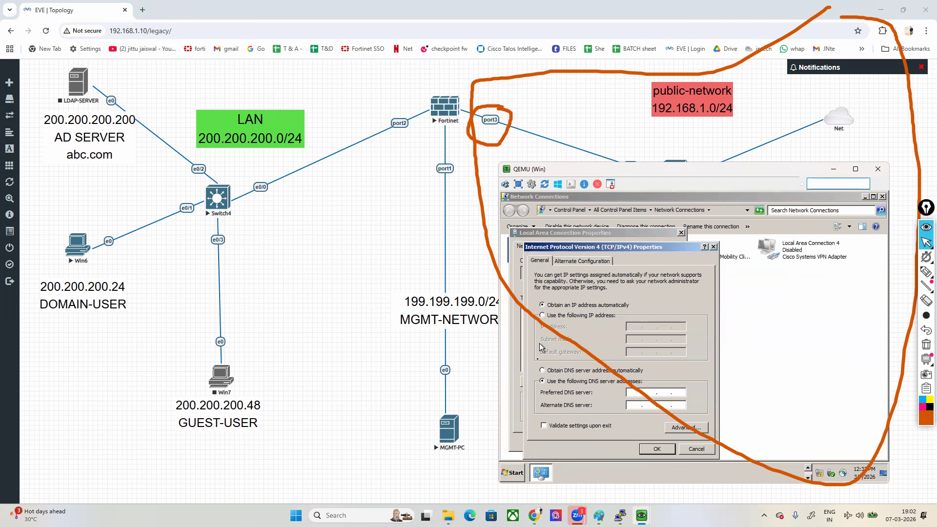
left_click(543, 371)
left_click(656, 449)
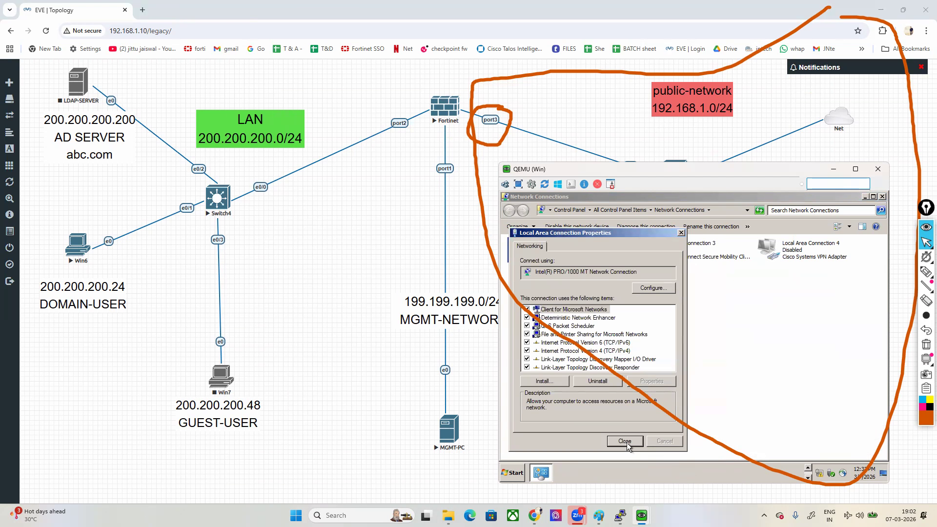
Step: Close the connection's properties and the Network Connections window on the Win machine, shifting the machine's window slightly lower
left_click(626, 442)
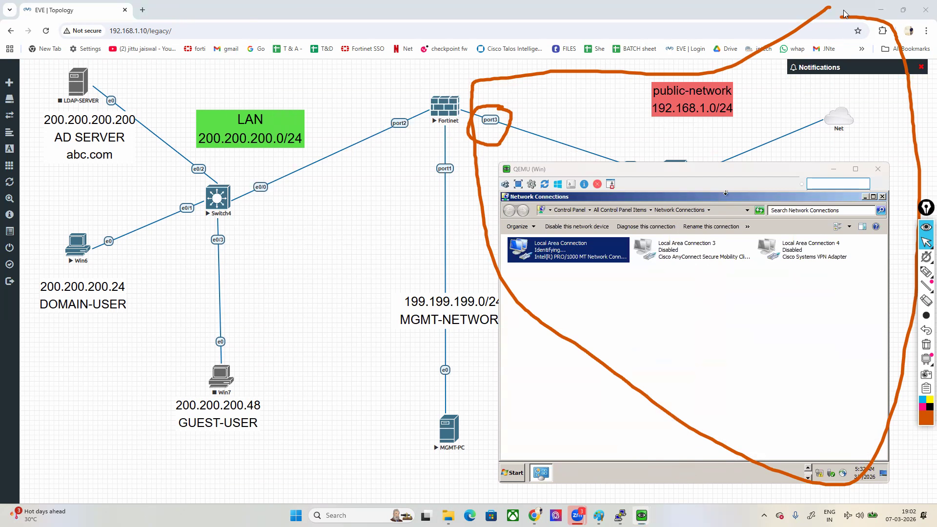
left_click_drag(751, 174, 757, 193)
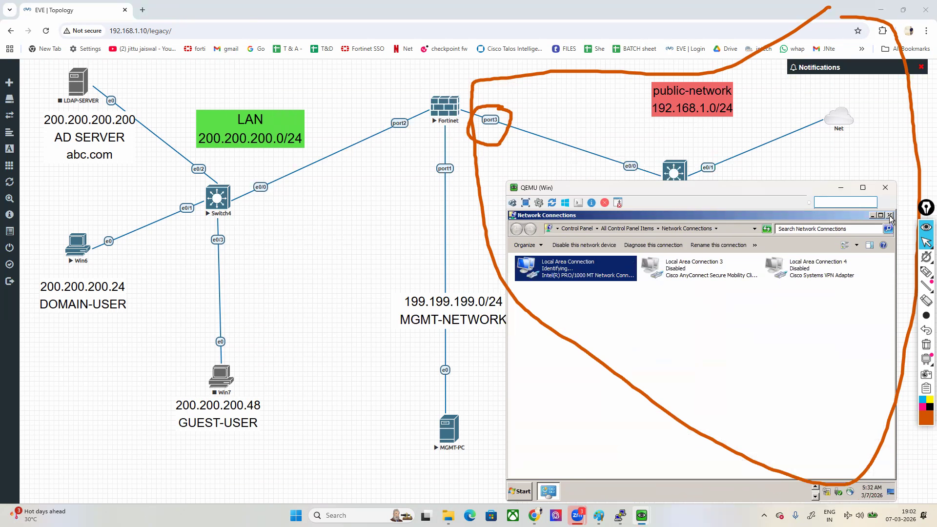
left_click(889, 215)
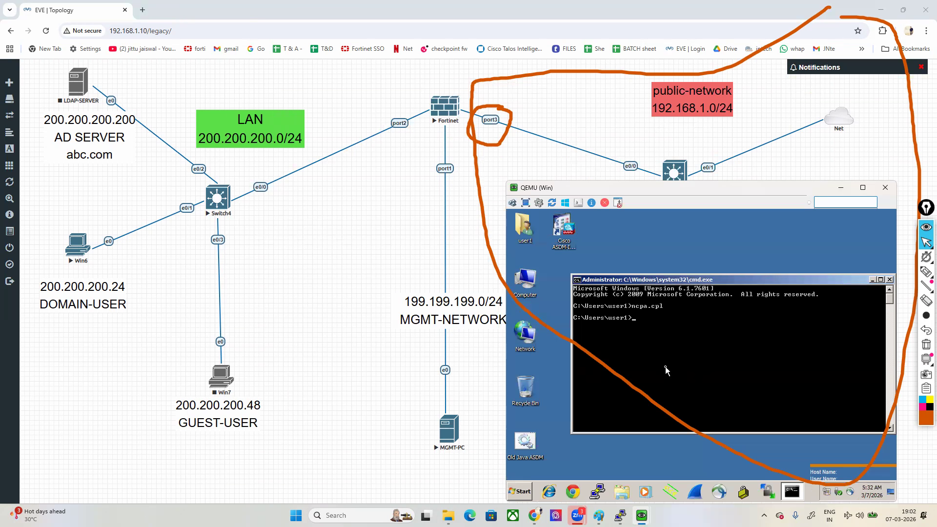
Step: Run ipconfig in the Win machine's command prompt
type("ipconfig")
key("Return")
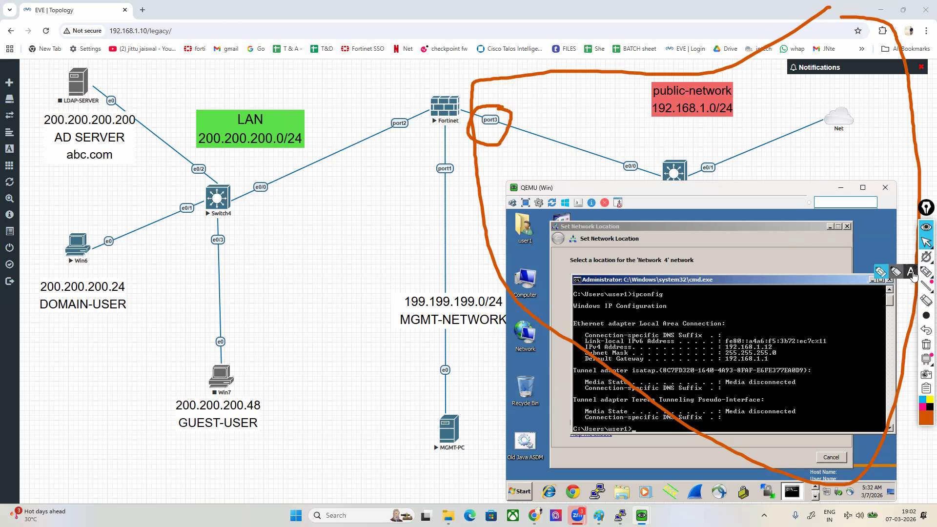
Step: Mark the IPv4 address in the ipconfig output and the port3 link with the pen, and clear all annotations
left_click(927, 272)
left_click_drag(766, 338, 778, 347)
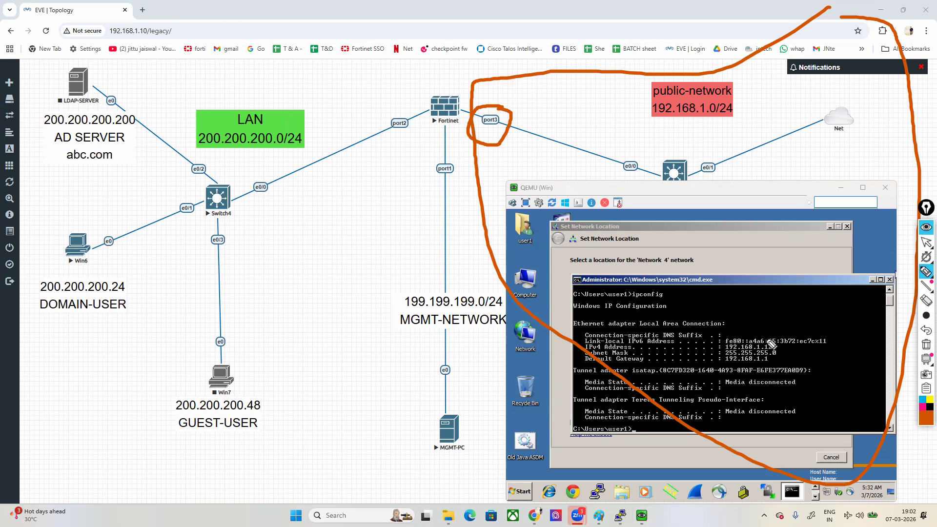
mouse_move(506, 91)
left_mouse_down()
mouse_move(529, 103)
mouse_move(522, 119)
left_mouse_up()
left_click(926, 345)
left_click(926, 246)
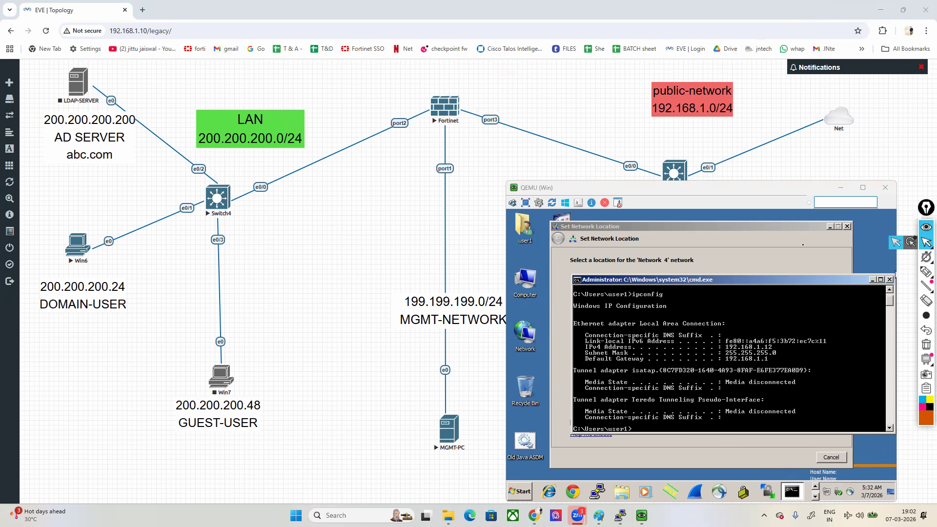
Step: Dismiss the Set Network Location dialog and ping 192.168.1.3 from the Win machine's command prompt
left_click(834, 228)
left_click(849, 228)
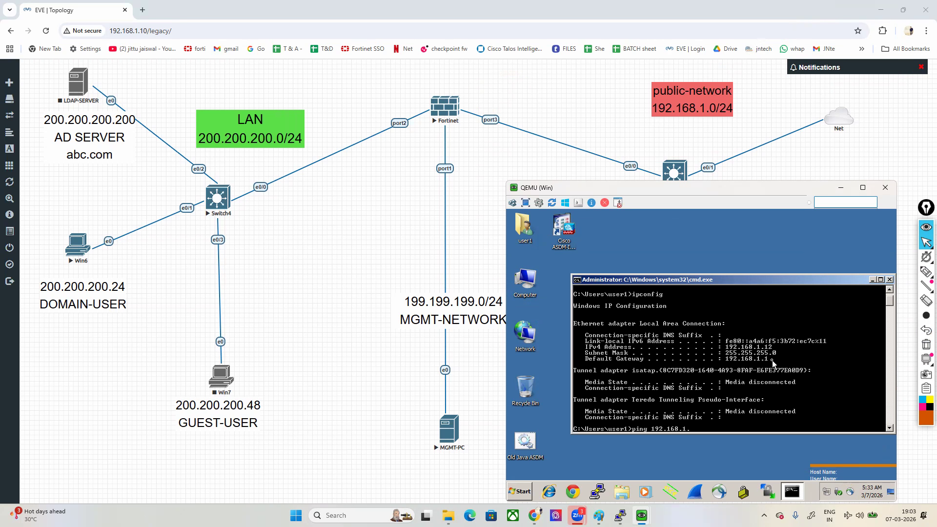
type("3")
key("Return")
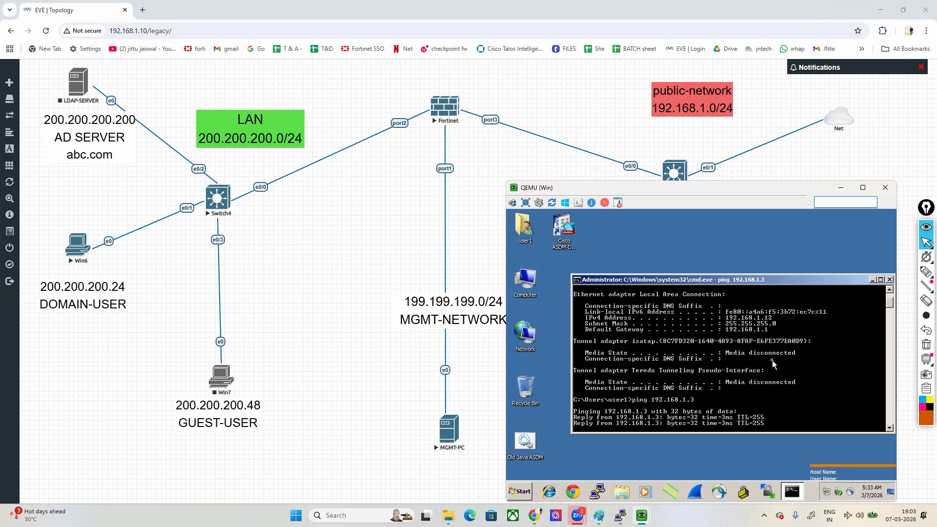
Step: Draw a pen line between the Win machine's ping output and the FortiGate's port3
mouse_move(926, 272)
left_click(882, 274)
mouse_move(781, 316)
left_mouse_down()
mouse_move(717, 231)
mouse_move(507, 129)
left_mouse_up()
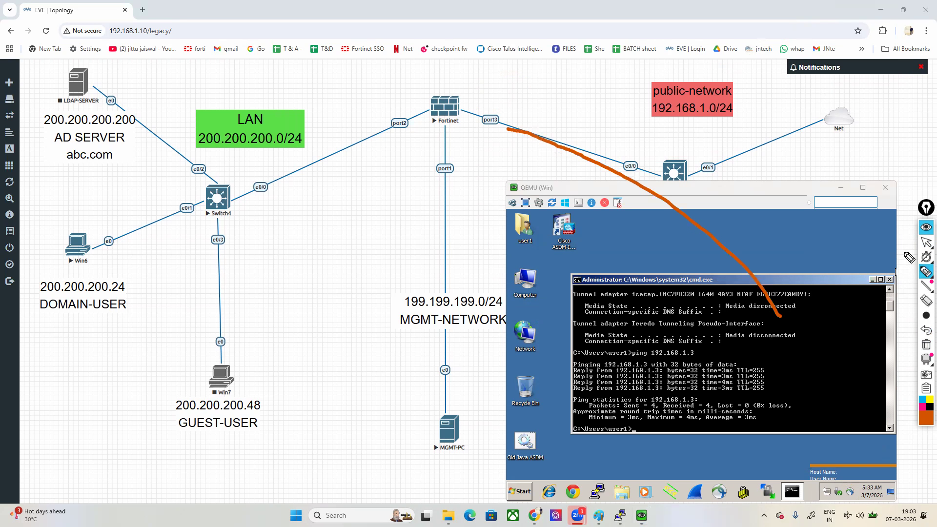
mouse_move(925, 244)
Step: Open Chrome on the Win machine and clear the pen line from the screen
left_click(573, 492)
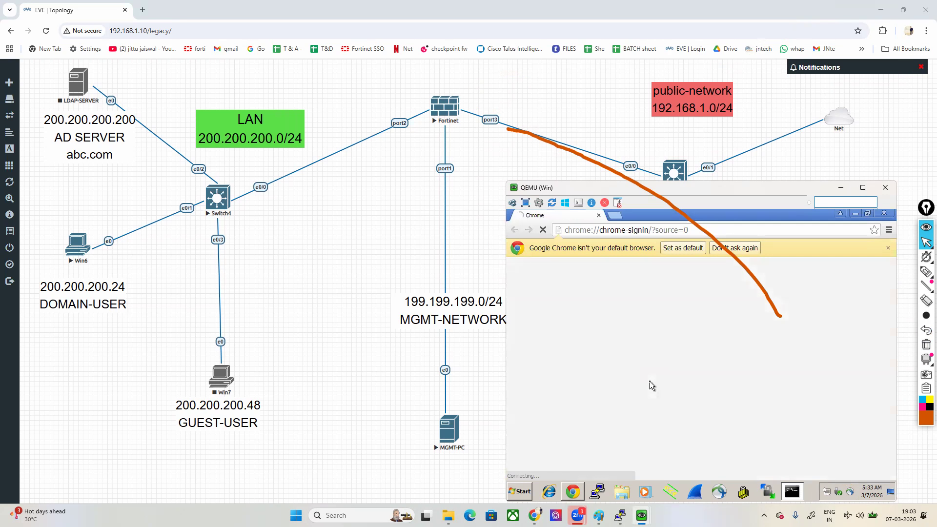
left_click(926, 346)
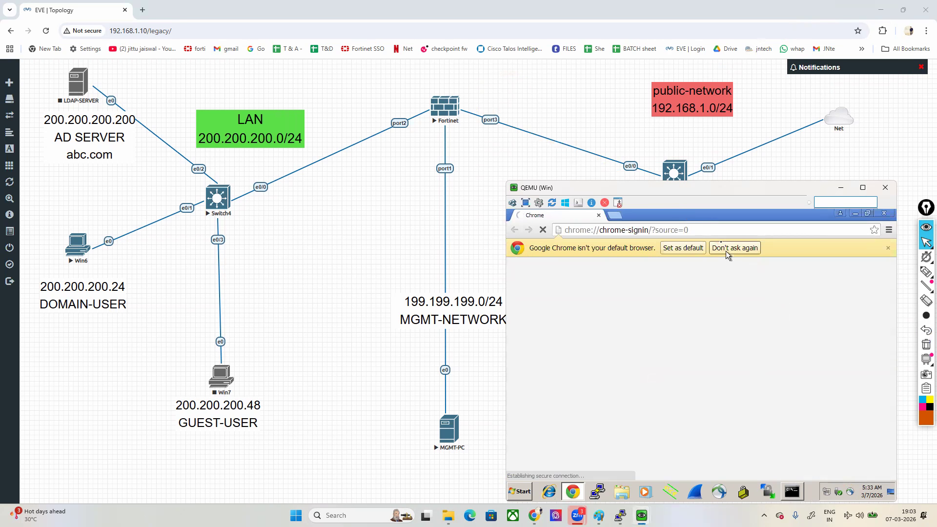
left_click(699, 229)
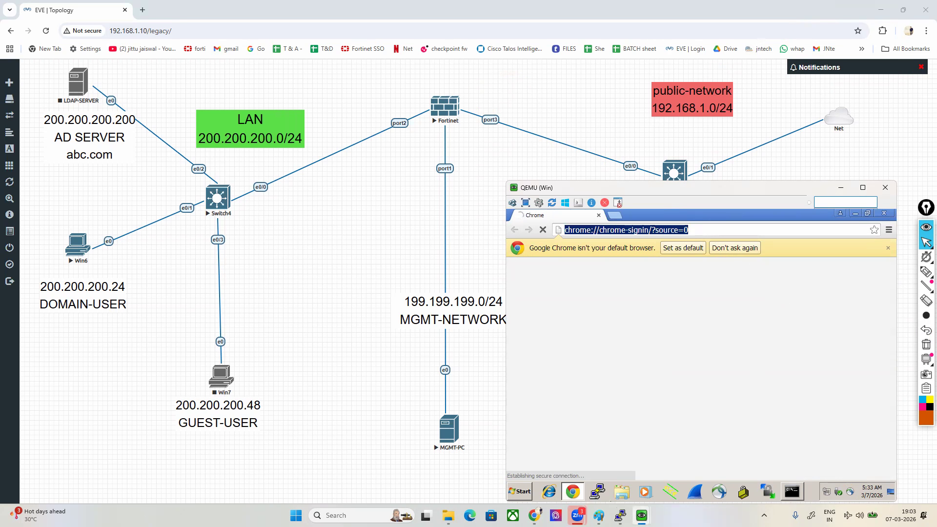
Step: Show the MGMT-PC window with the SSL-VPN settings, move it beside the Win window, and return to the Win machine
mouse_move(642, 515)
left_click(610, 469)
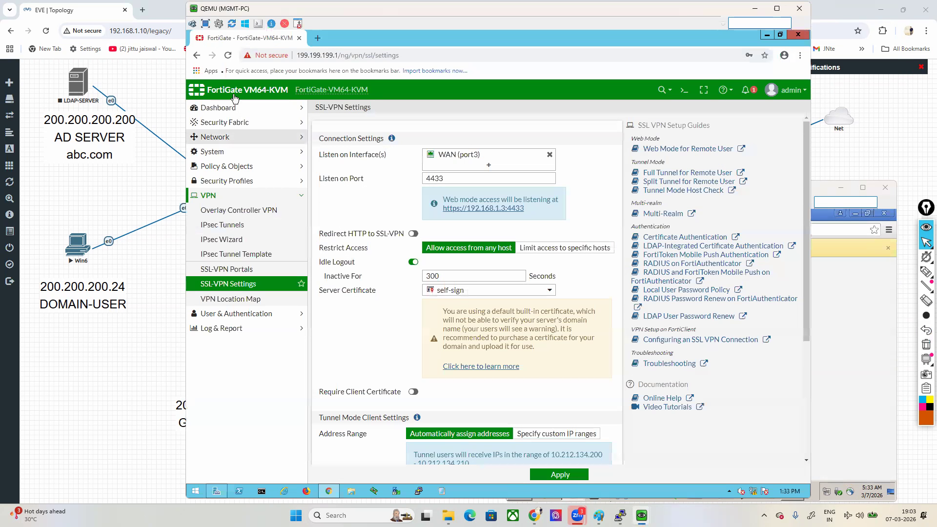
left_click_drag(209, 11, 59, 12)
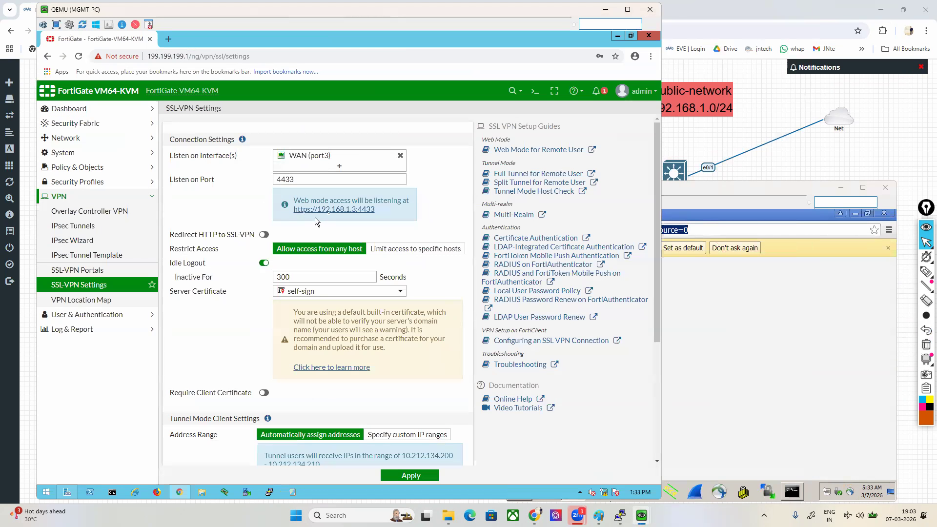
left_click(603, 305)
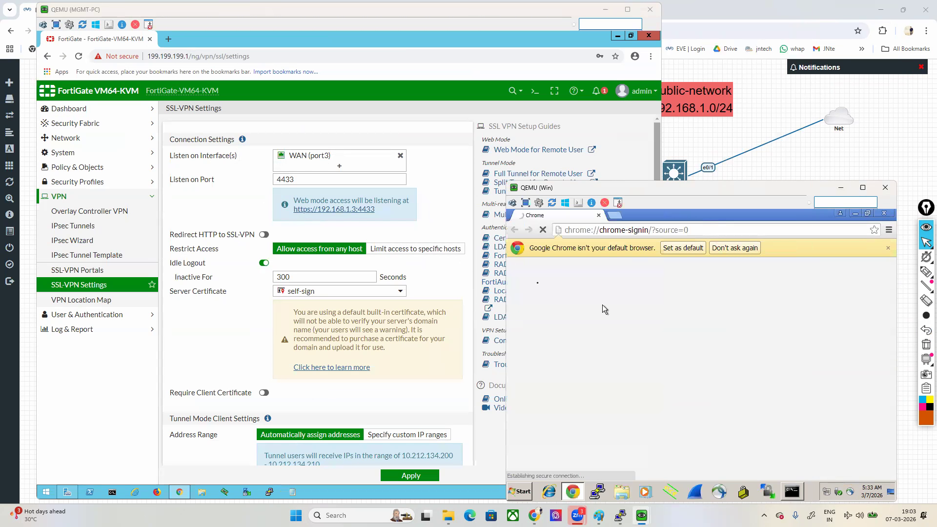
left_click(600, 232)
type("https")
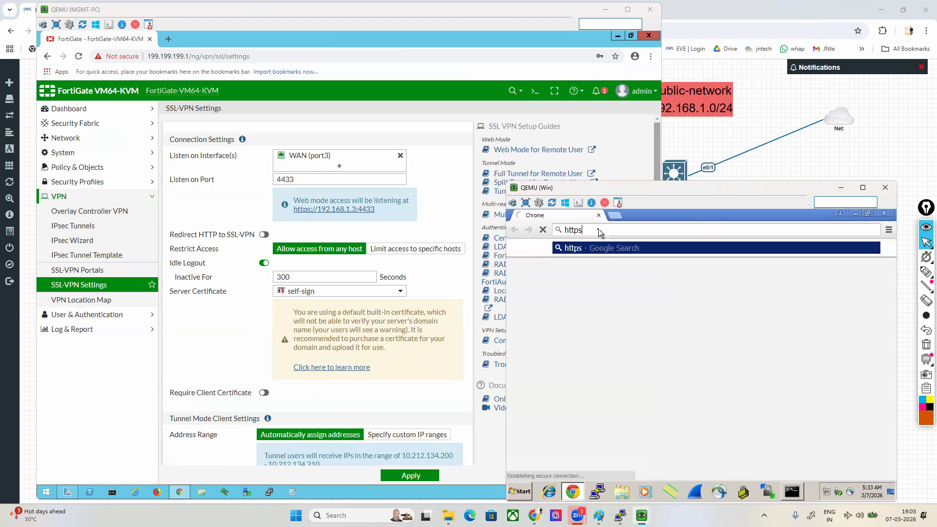
type("://192.168.1.3")
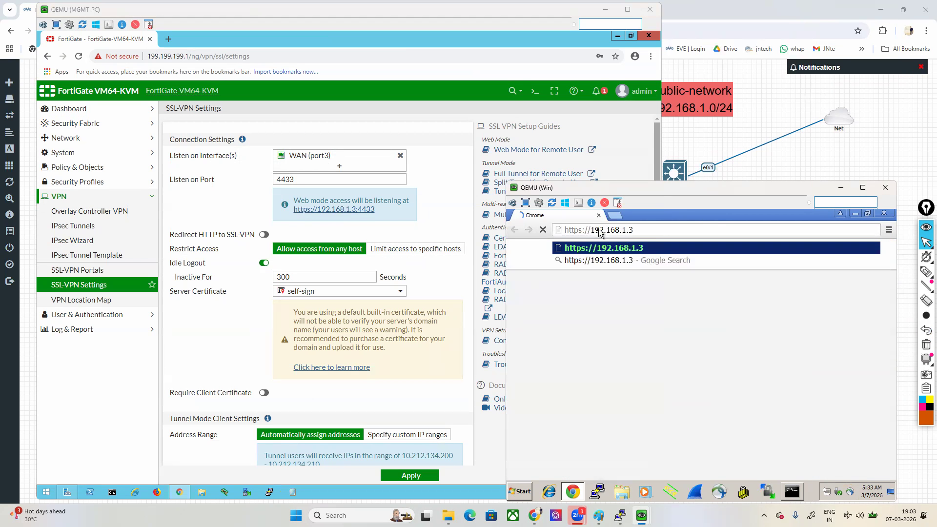
type(":4433")
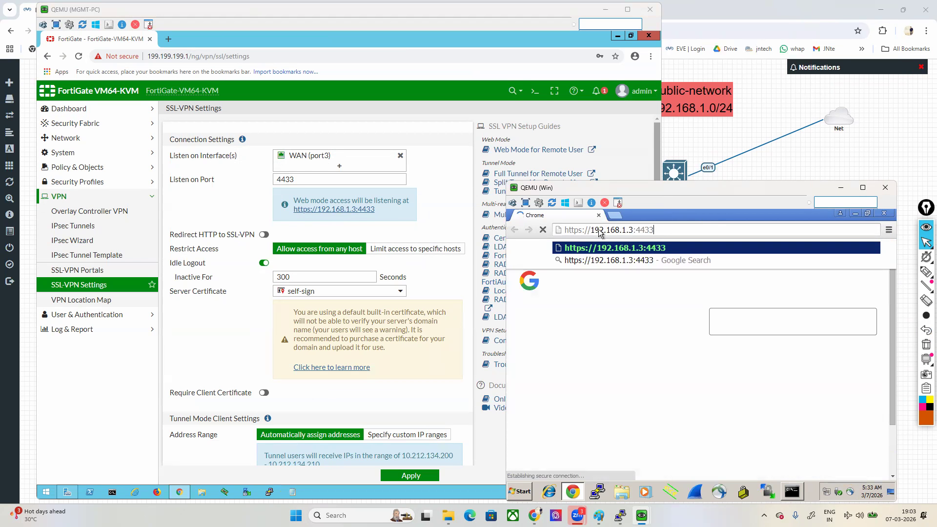
key("Return")
left_click_drag(654, 188, 671, 183)
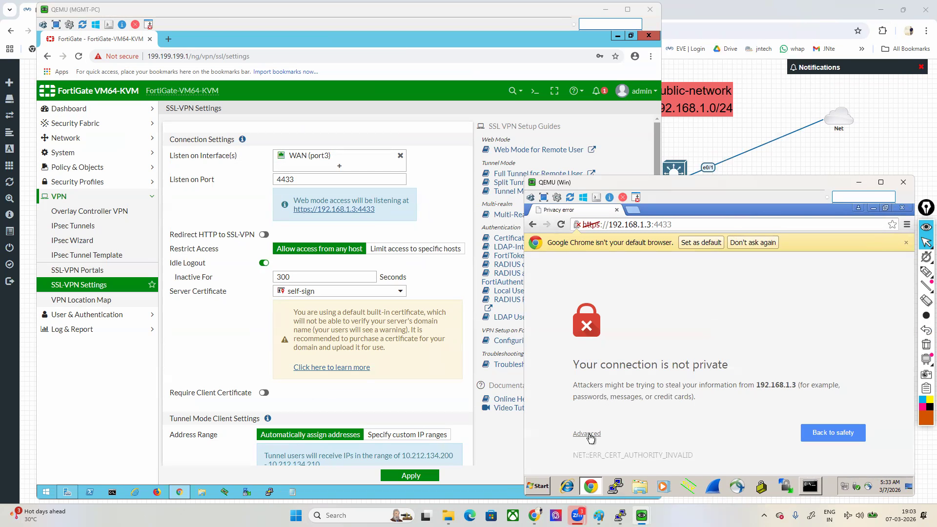
left_click(588, 435)
left_click(634, 428)
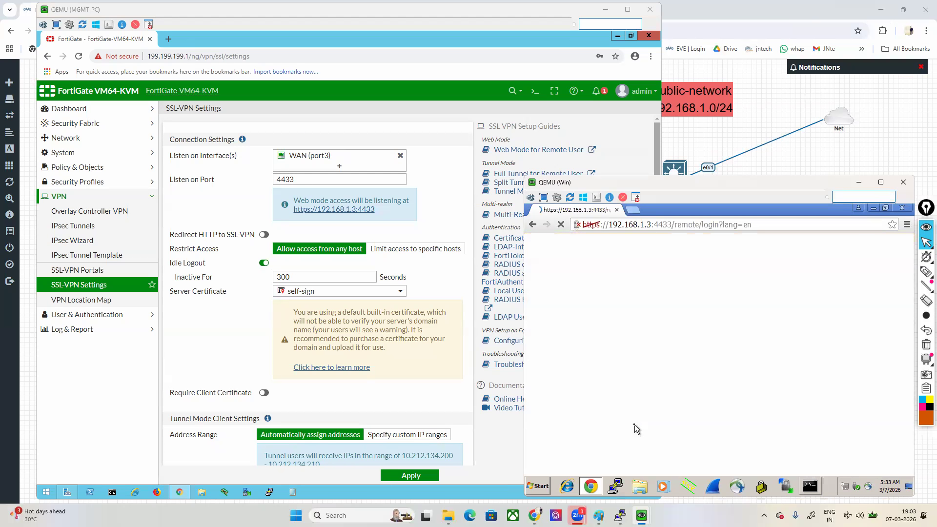
Step: Circle the SSL VPN login page on the Win machine with the pen
mouse_move(926, 273)
left_click(879, 272)
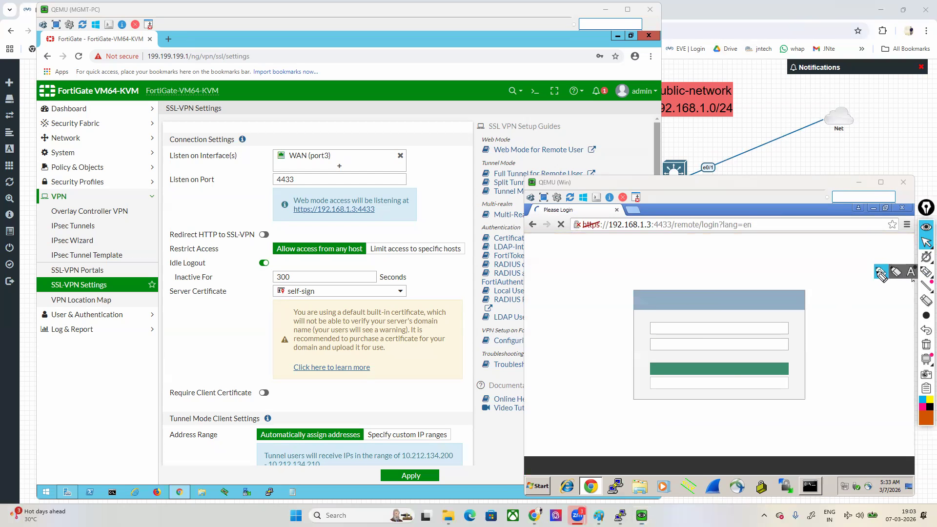
mouse_move(857, 419)
left_mouse_down()
mouse_move(874, 314)
mouse_move(836, 198)
mouse_move(567, 192)
mouse_move(520, 294)
mouse_move(513, 424)
mouse_move(654, 482)
mouse_move(792, 462)
mouse_move(858, 419)
left_mouse_up()
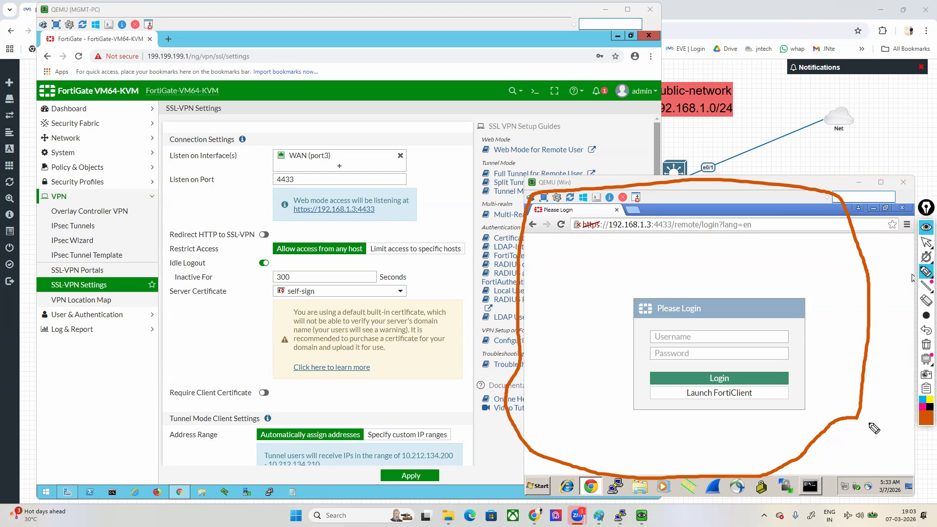
left_click(926, 242)
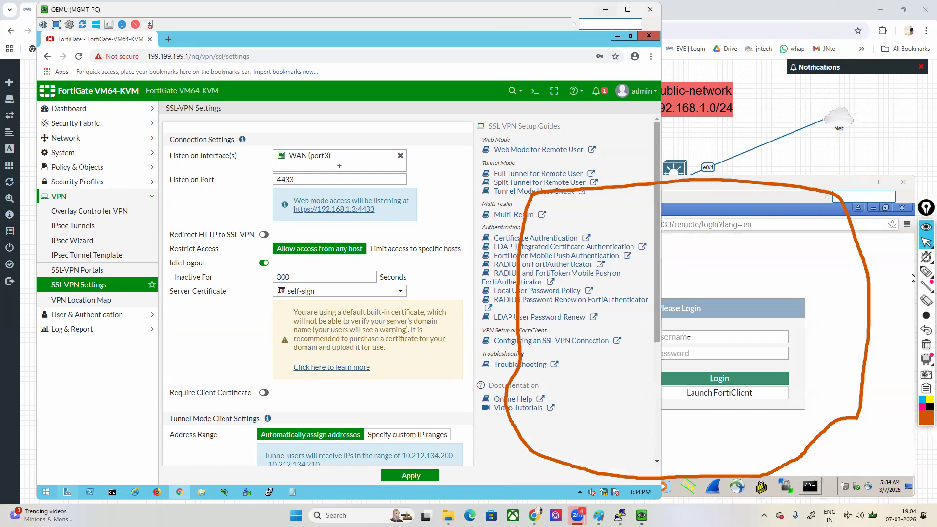
Step: Log in to the SSL-VPN web portal as vpn1 with the account password, and clear the pen outline
left_click(605, 9)
left_click(690, 336)
type("vpn1")
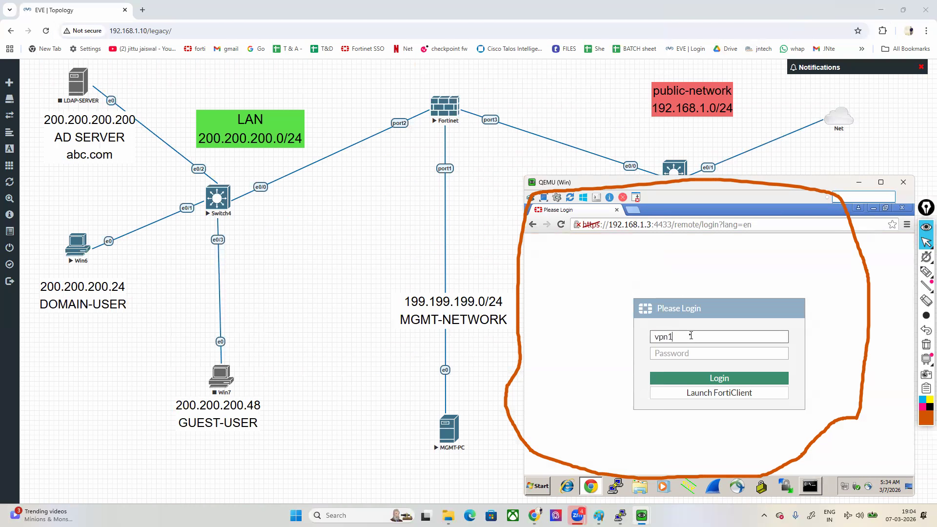
key("Tab")
type("123")
key("Return")
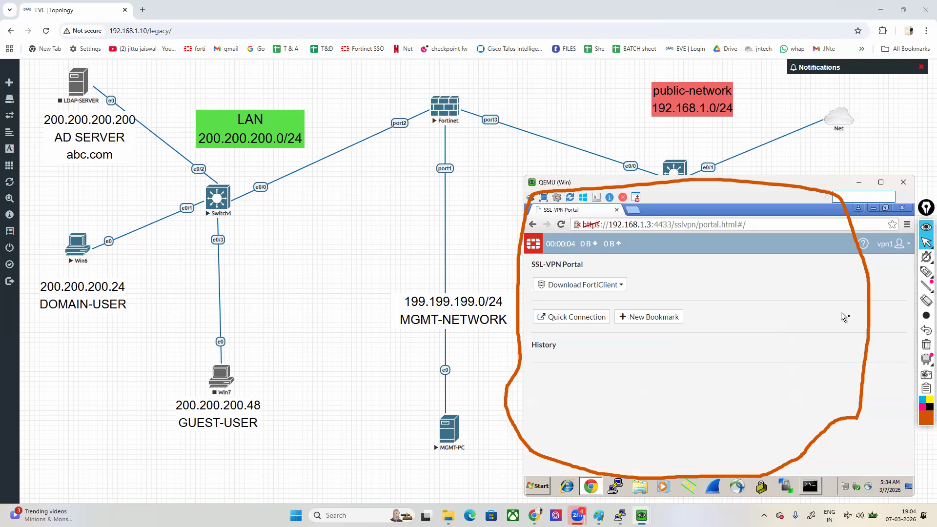
left_click(926, 345)
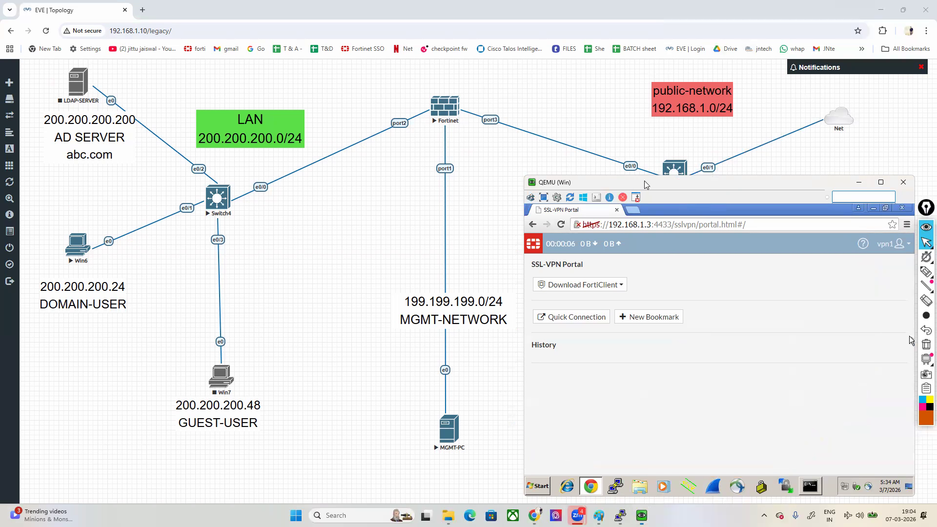
left_click_drag(646, 185, 622, 188)
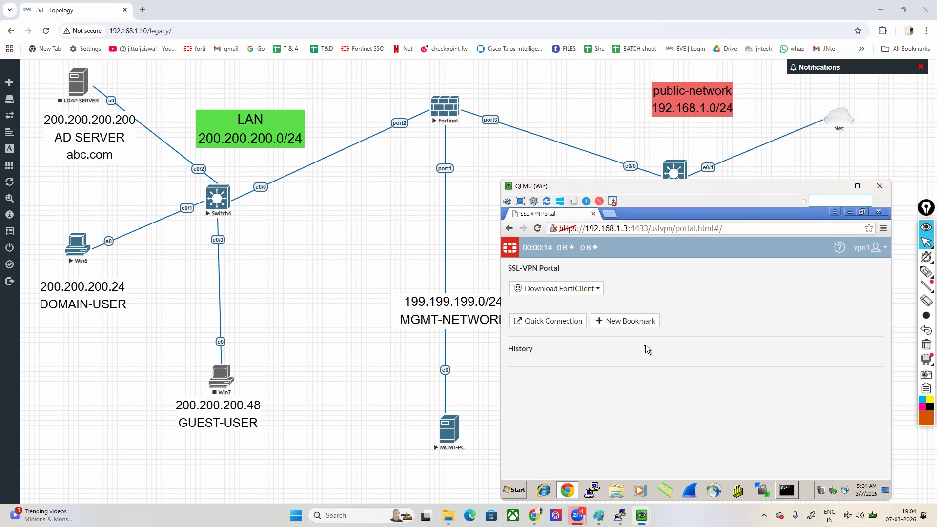
Step: Open the full-access SSL-VPN portal's web mode options on the MGMT-PC and place the Win machine's portal page beside them
mouse_move(642, 516)
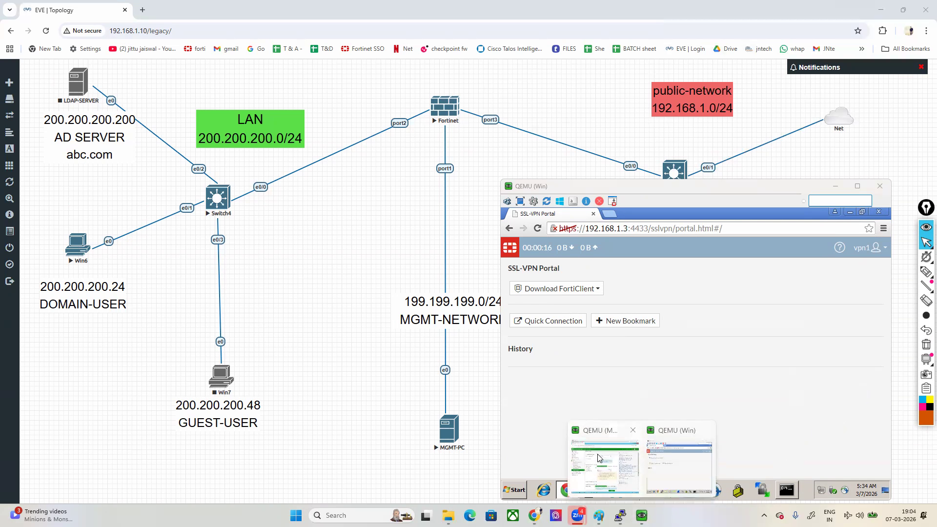
left_click(618, 485)
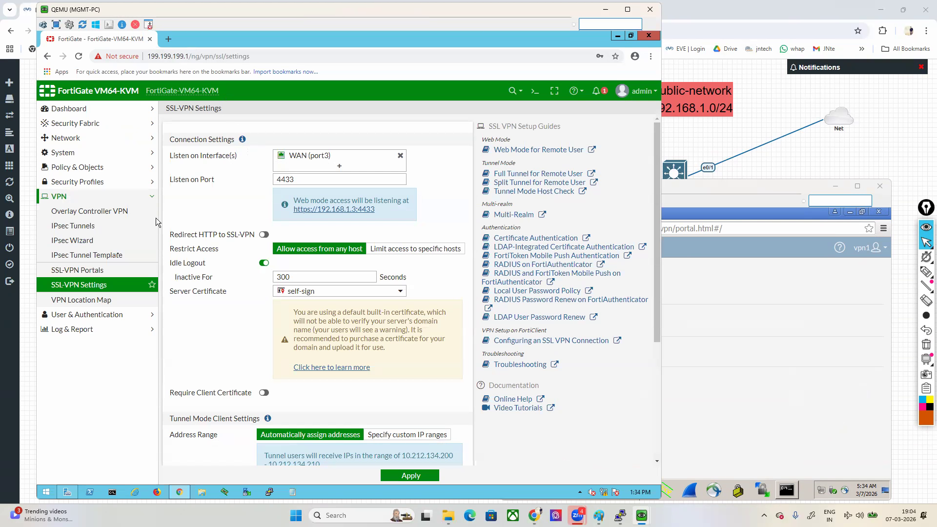
left_click(71, 270)
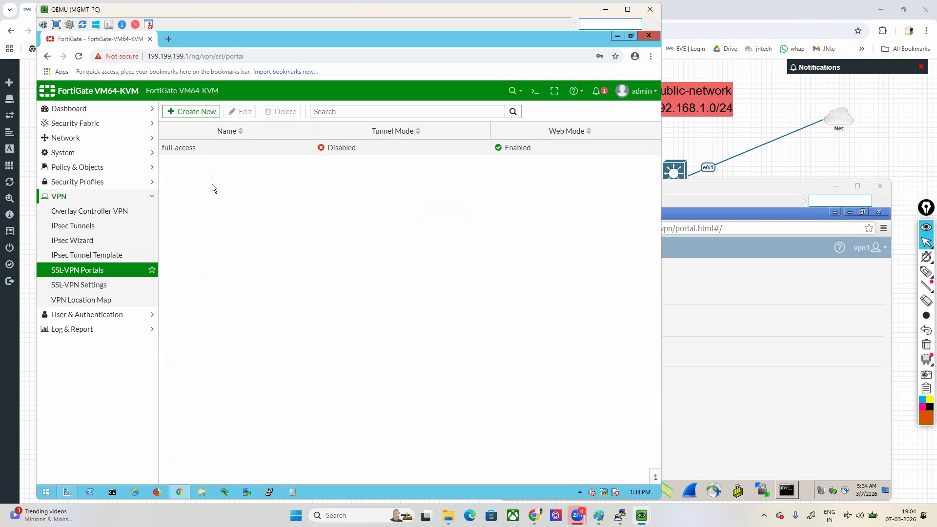
double_click(207, 154)
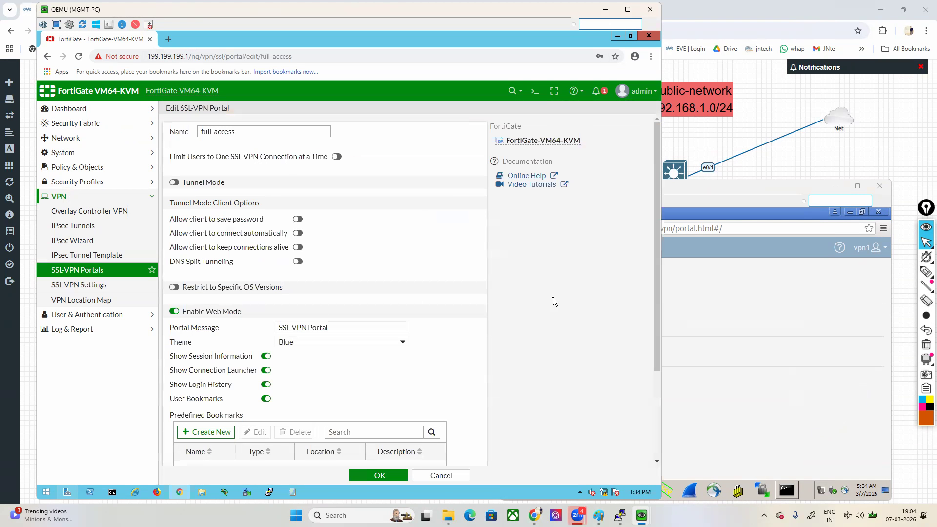
scroll(552, 297, "down", 2)
left_click(737, 351)
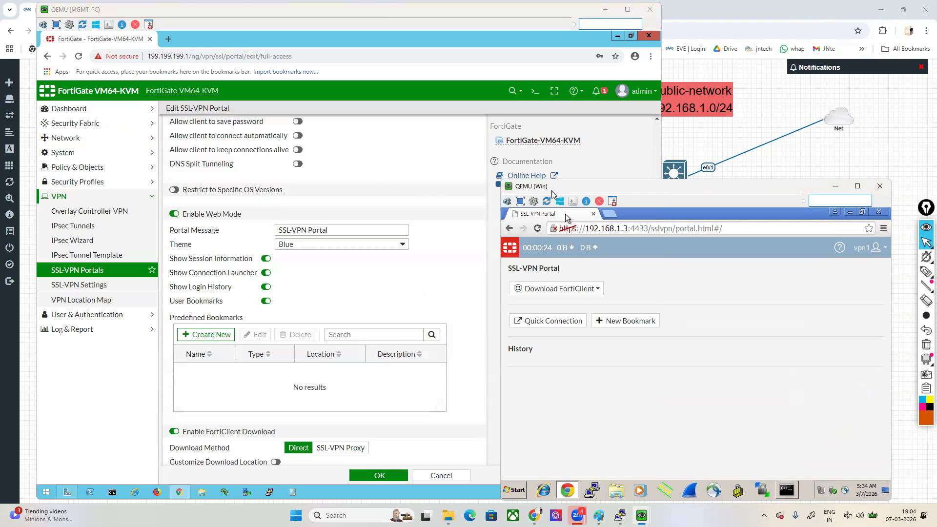
left_click_drag(553, 191, 572, 186)
Step: Mark the vpn1 user, the Portal Message setting and the matching SSL-VPN Portal heading with the pen
mouse_move(924, 279)
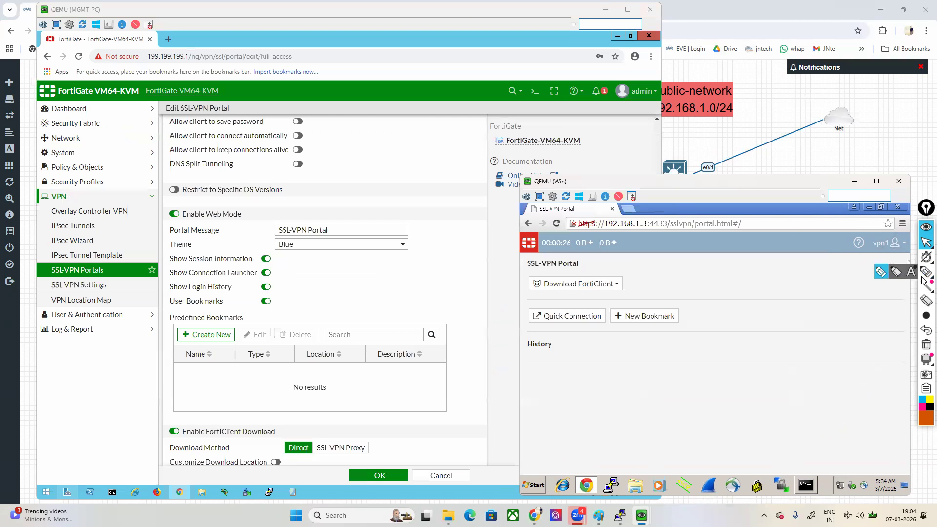
left_click(881, 271)
left_click_drag(862, 253, 894, 253)
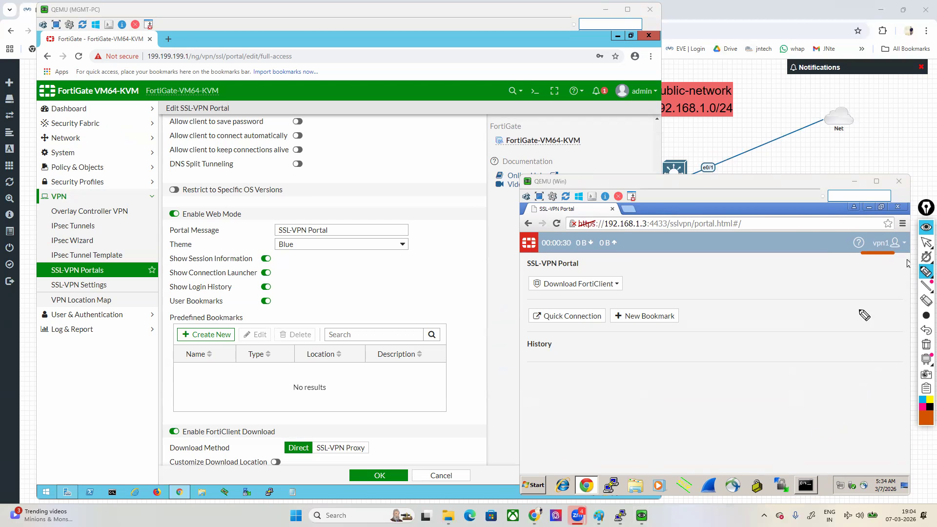
left_click_drag(219, 230, 266, 227)
mouse_move(517, 274)
left_mouse_down()
mouse_move(575, 274)
mouse_move(590, 255)
mouse_move(540, 254)
mouse_move(510, 269)
mouse_move(546, 285)
left_mouse_up()
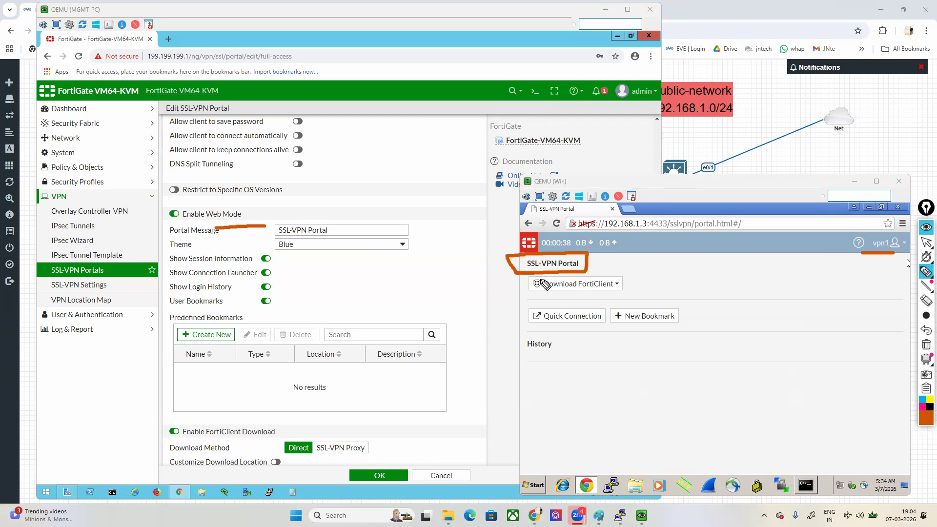
Step: Mark the FortiClient download, Quick Connection, New Bookmark and History items with the pen, and clear the marks
left_click_drag(499, 319, 526, 282)
mouse_move(146, 438)
left_mouse_down()
mouse_move(283, 432)
mouse_move(222, 414)
mouse_move(131, 416)
mouse_move(154, 434)
left_mouse_up()
left_click_drag(474, 387, 541, 323)
left_click_drag(702, 411, 657, 318)
left_click_drag(556, 438, 544, 349)
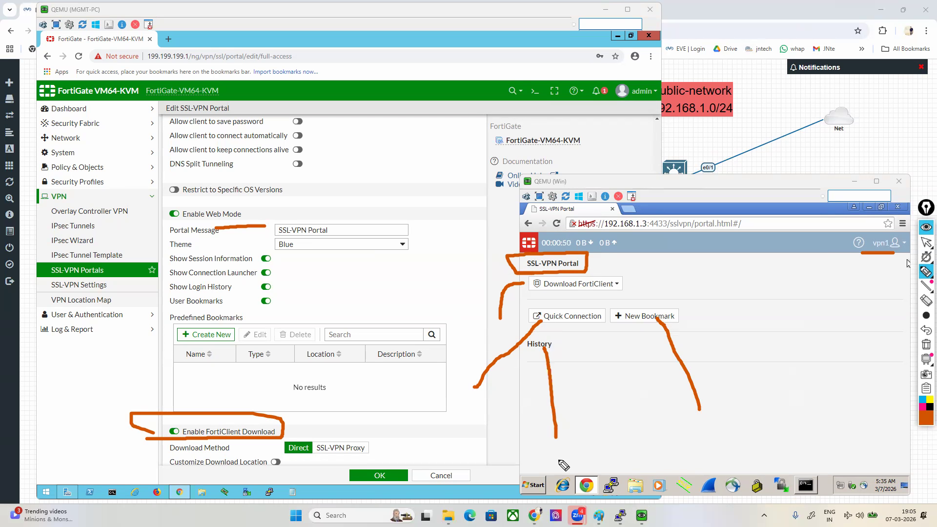
left_click(926, 344)
left_click(926, 243)
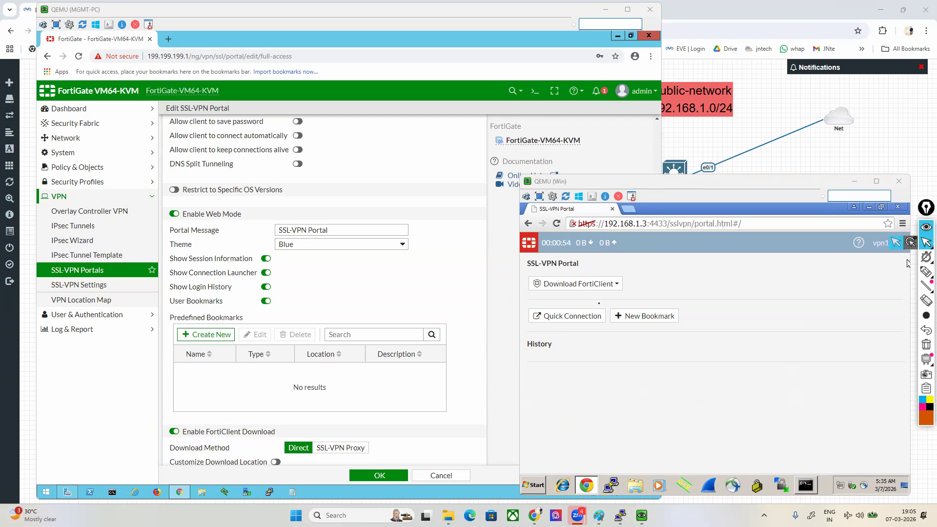
Step: Set the full-access portal's Portal Message to SSL-VPN MKT-PORTAL1, save it, and reopen the portal's settings
left_click(345, 231)
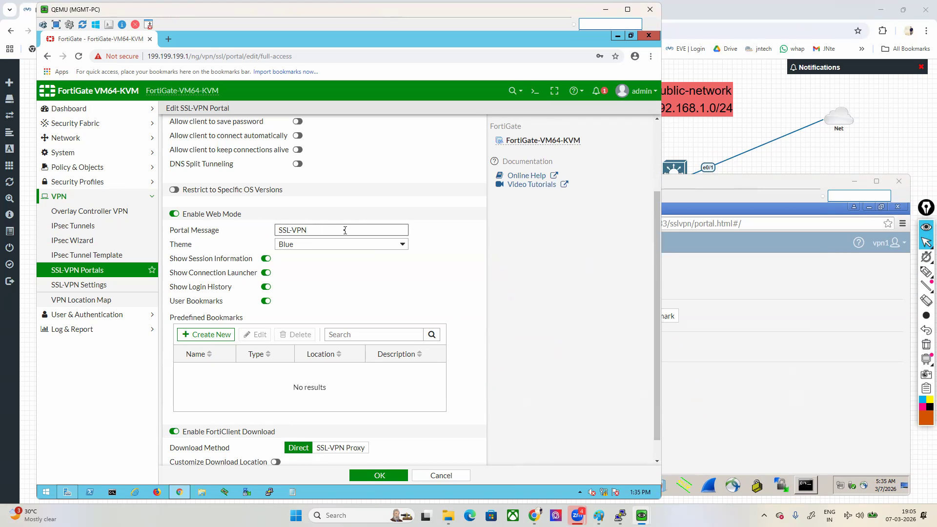
type("MKT-PORTAL1")
left_click(381, 474)
double_click(268, 155)
Step: Reload the portal page on the Win machine, circle its heading with the pen and clear the outline
left_click(733, 310)
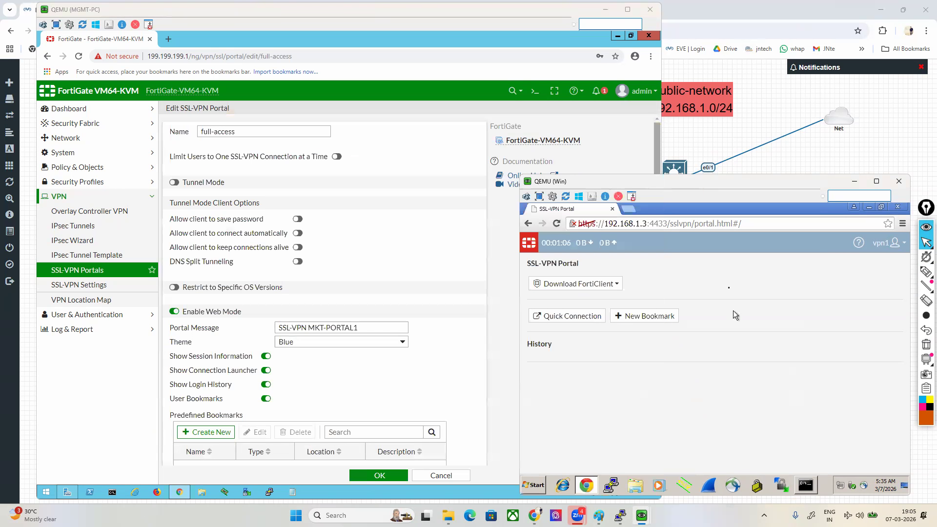
right_click(726, 277)
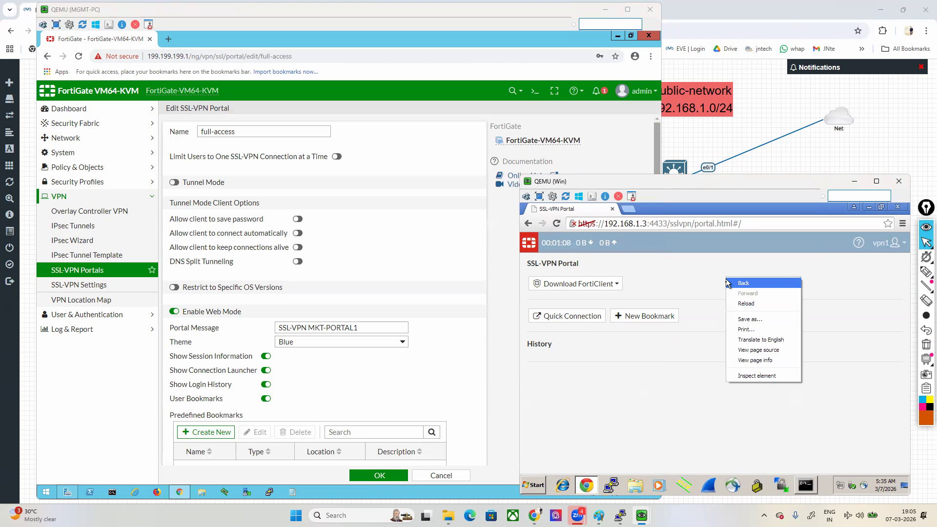
left_click(743, 302)
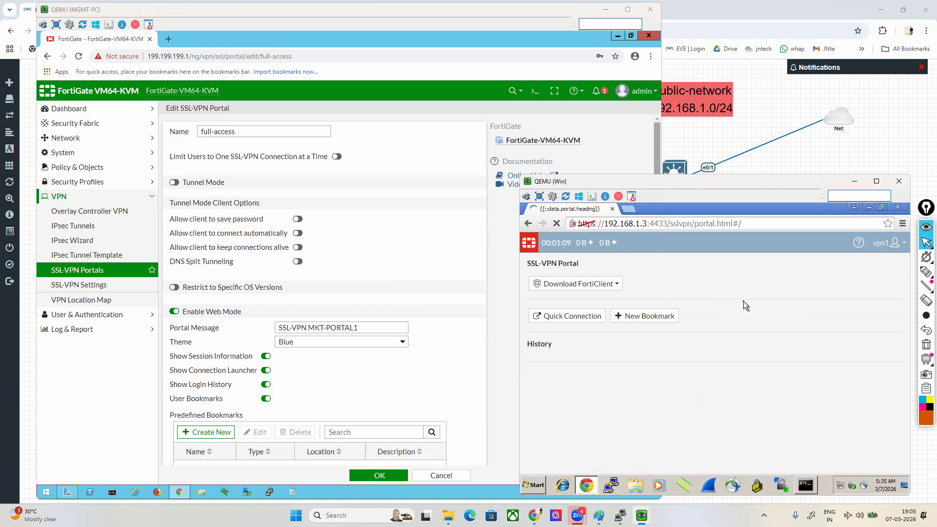
left_click(927, 271)
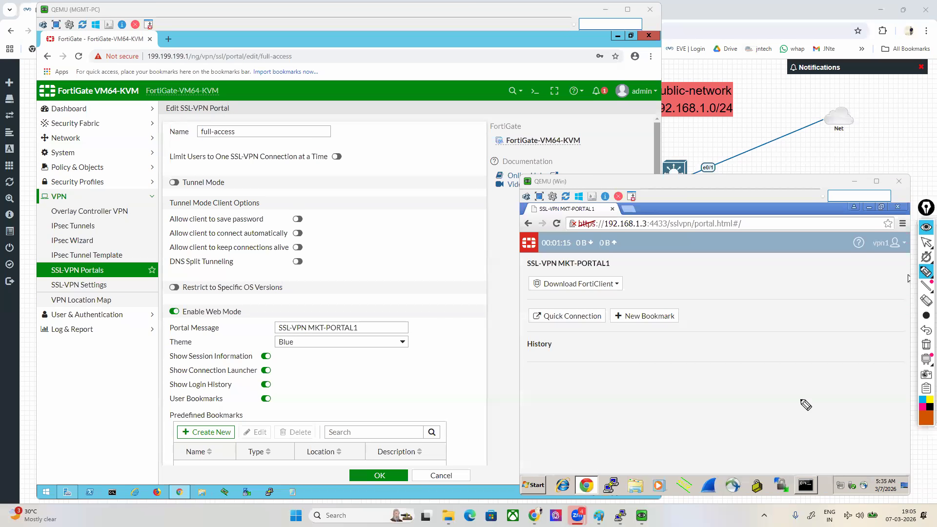
mouse_move(520, 278)
left_mouse_down()
mouse_move(627, 273)
mouse_move(601, 256)
mouse_move(531, 262)
mouse_move(516, 277)
left_mouse_up()
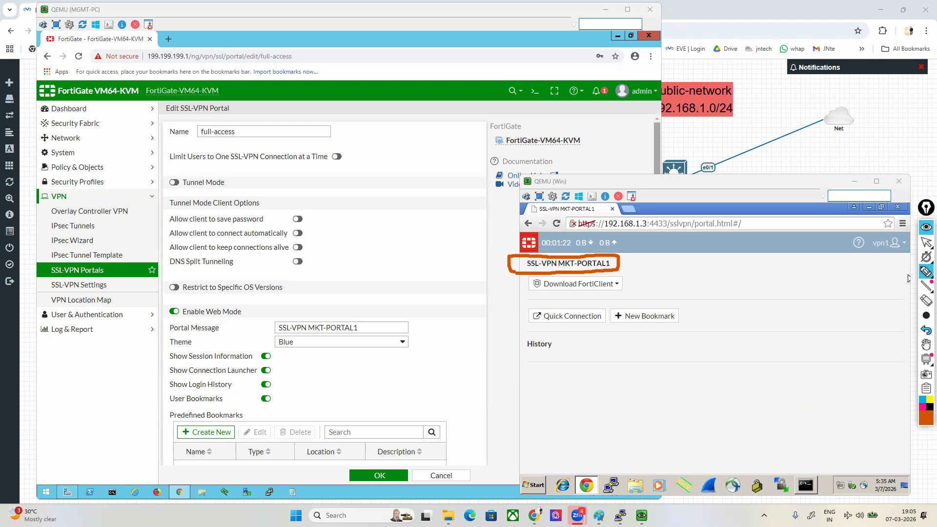
left_click(926, 344)
left_click(927, 242)
Step: Log out of the SSL-VPN web portal and log back in as vpn1 with the account password
left_click(883, 242)
left_click(904, 259)
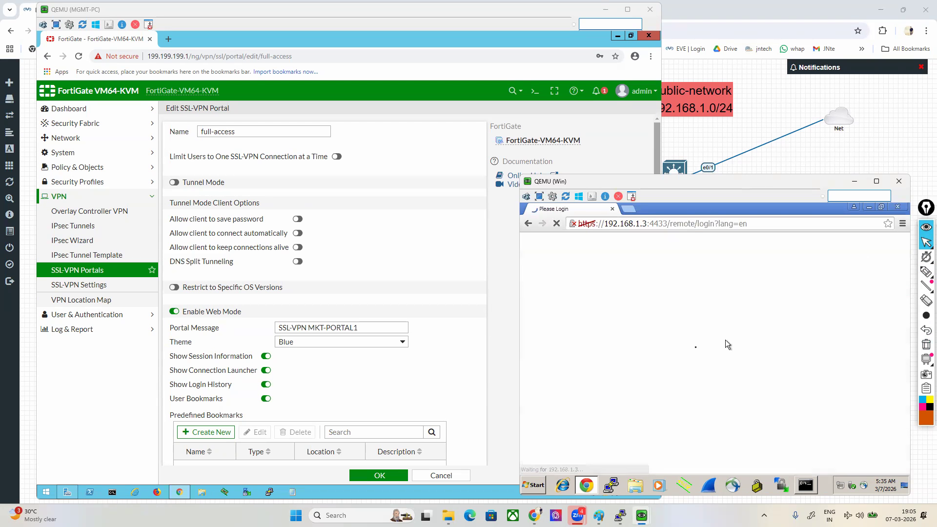
left_click(683, 336)
type("VPN1")
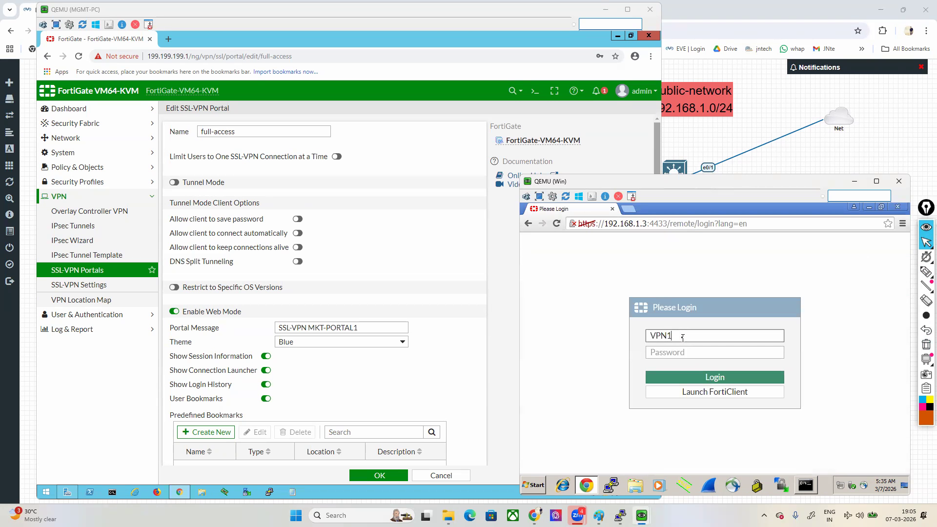
key("Tab")
double_click(683, 336)
type("vpn1")
key("Tab")
type("123")
key("Return")
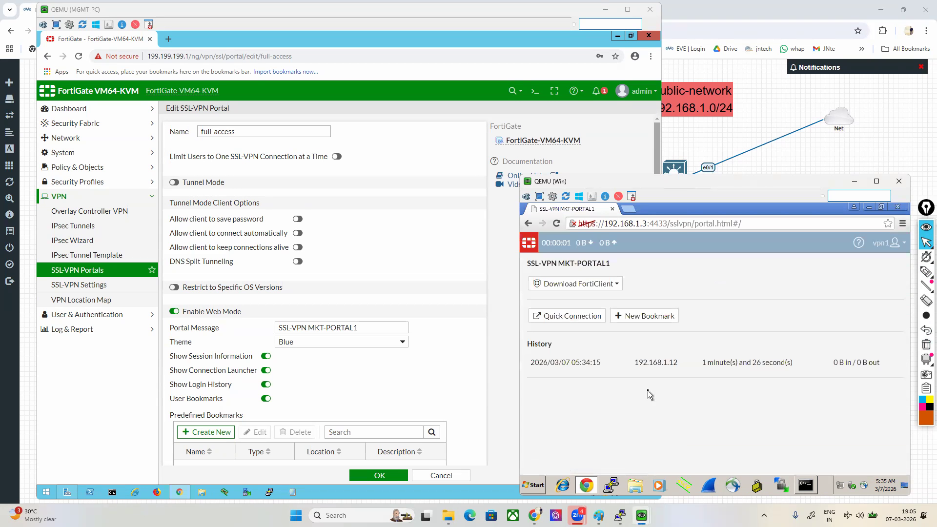
Step: Repeat the logout and login as vpn1 with the account password to add another login history entry
left_click(886, 243)
left_click(871, 262)
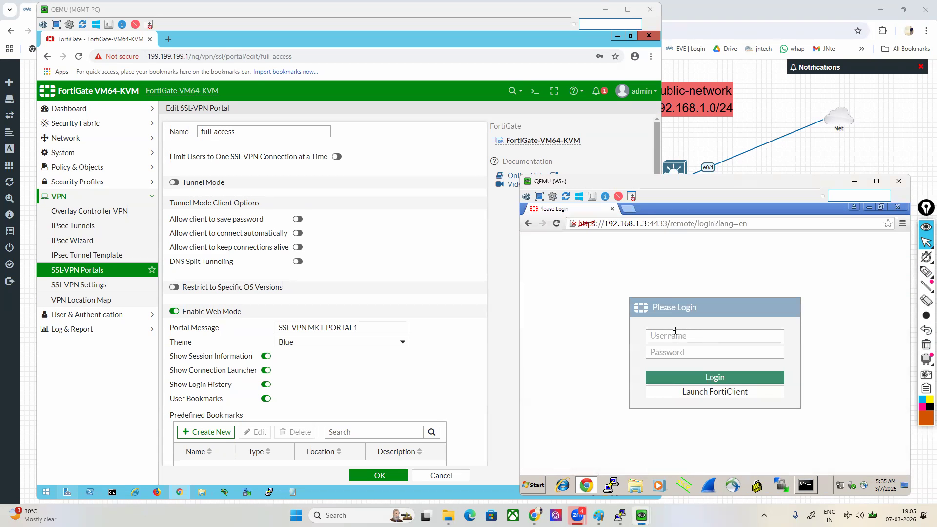
left_click(675, 331)
type("vpn1")
key("Tab")
type("123")
key("Return")
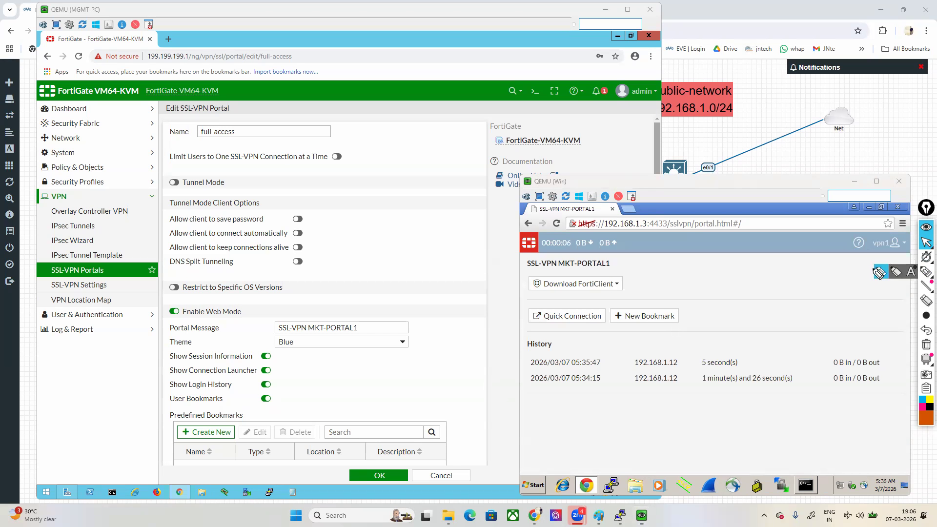
Step: Circle the portal page's History list and underline the Show Login History option with the pen
left_click(927, 272)
mouse_move(560, 339)
left_mouse_down()
mouse_move(504, 342)
mouse_move(748, 421)
mouse_move(892, 403)
mouse_move(748, 338)
mouse_move(562, 336)
left_mouse_up()
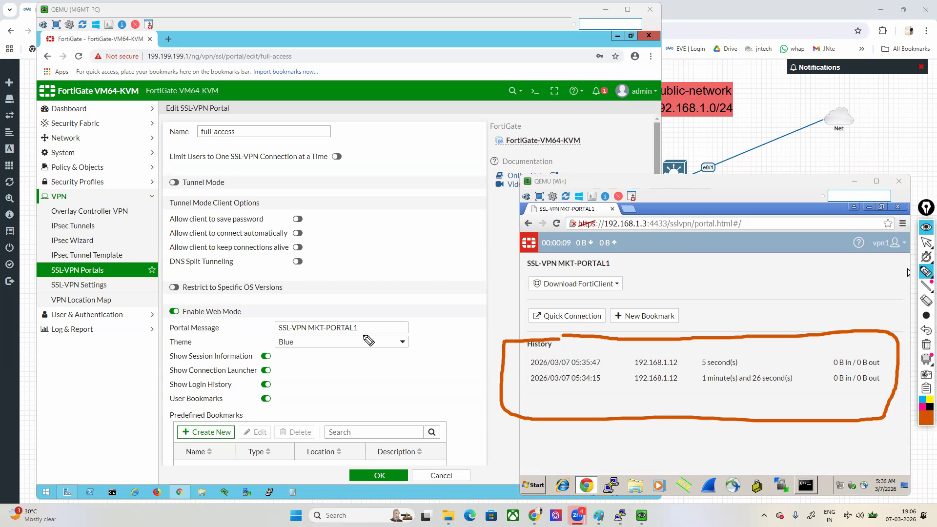
left_click_drag(169, 392, 252, 392)
left_click(927, 242)
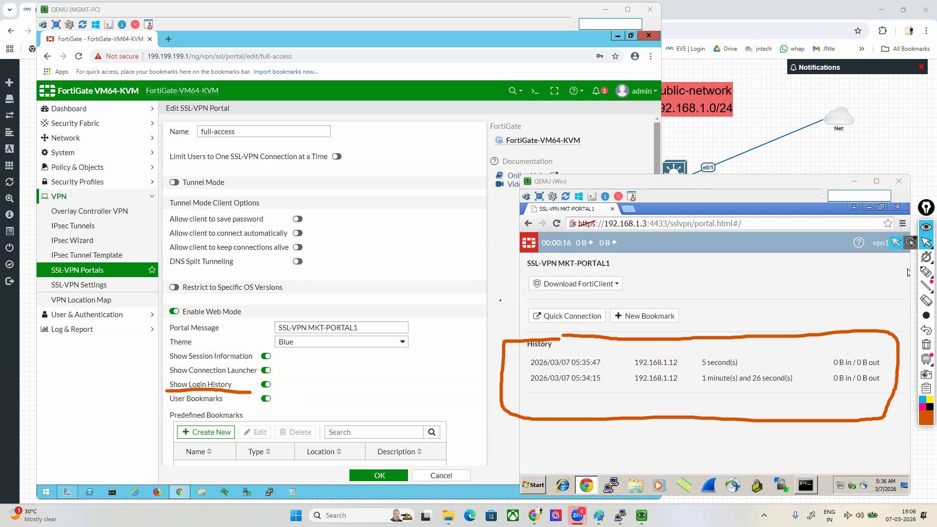
Step: Turn off Show Login History in the full-access SSL-VPN portal and save the change
left_click(501, 301)
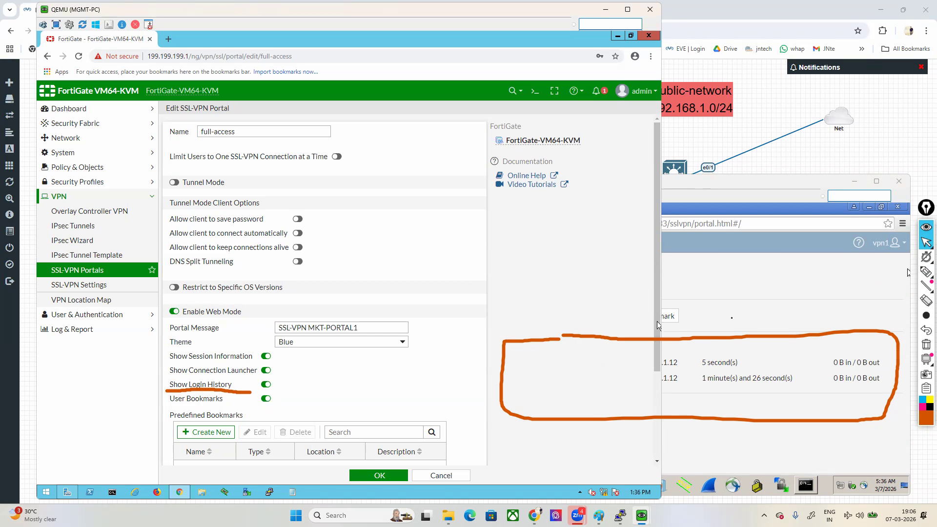
left_click(724, 353)
left_click(266, 389)
left_click(266, 386)
left_click(377, 475)
Step: Reload the Win machine's portal page to check its History section, and clear the pen marks
left_click(765, 272)
right_click(765, 270)
left_click(785, 294)
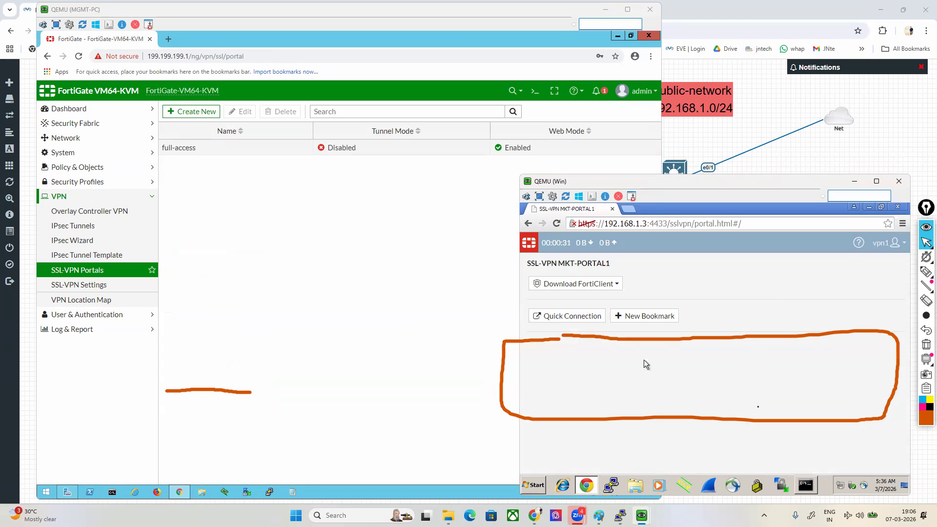
left_click(927, 344)
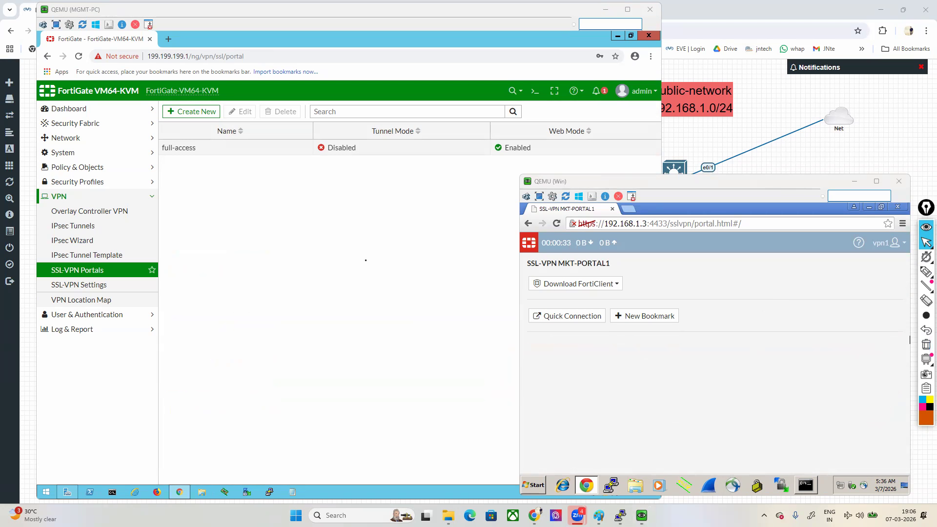
Step: Disable Show Session Information, Show Connection Launcher, User Bookmarks and FortiClient Download in the full-access portal, and save
double_click(234, 149)
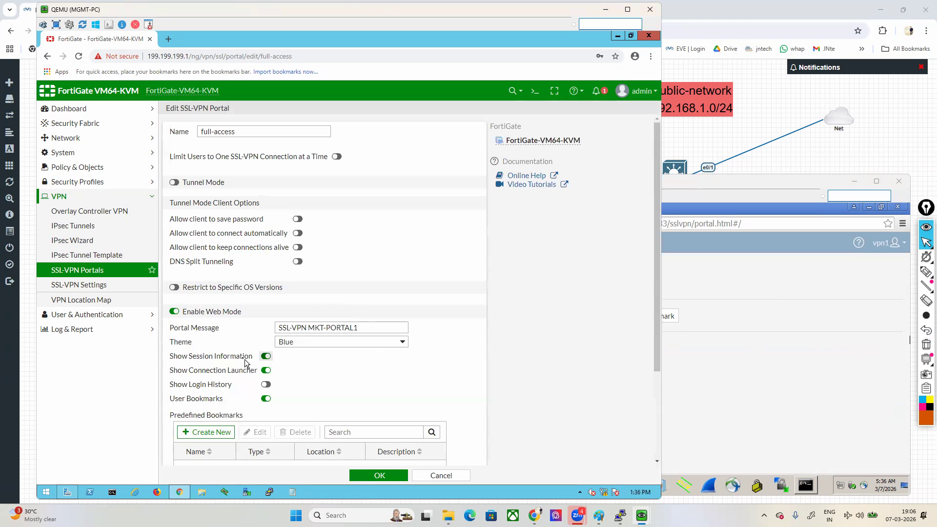
left_click(714, 376)
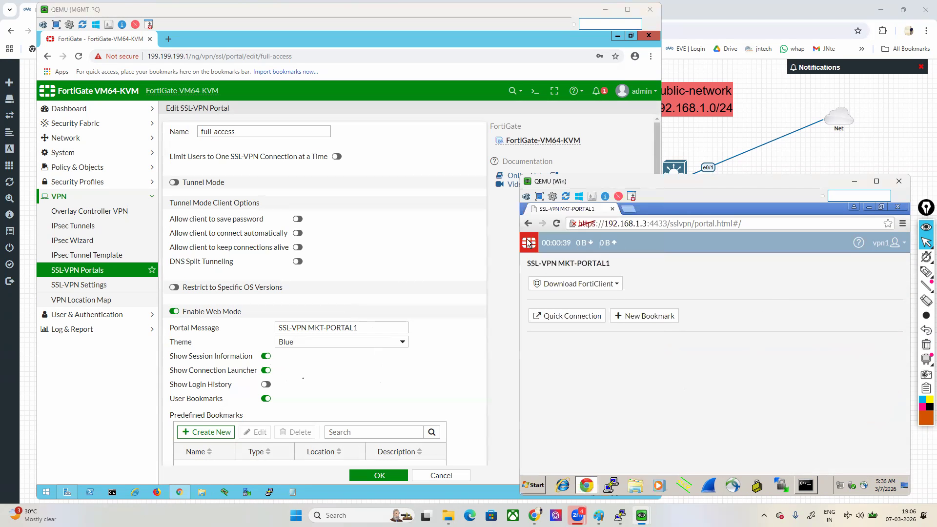
left_click(266, 356)
left_click(266, 371)
left_click(266, 399)
scroll(403, 426, "down", 2)
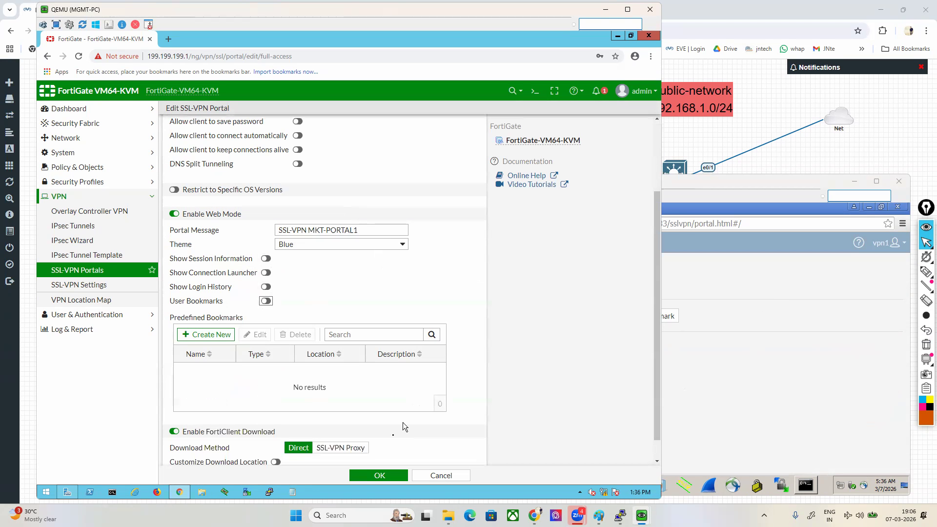
left_click(175, 431)
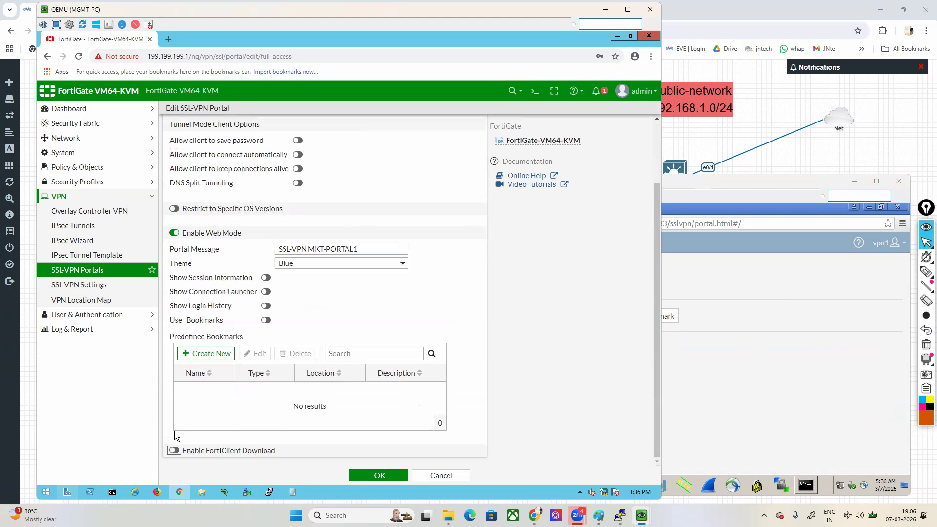
left_click(371, 478)
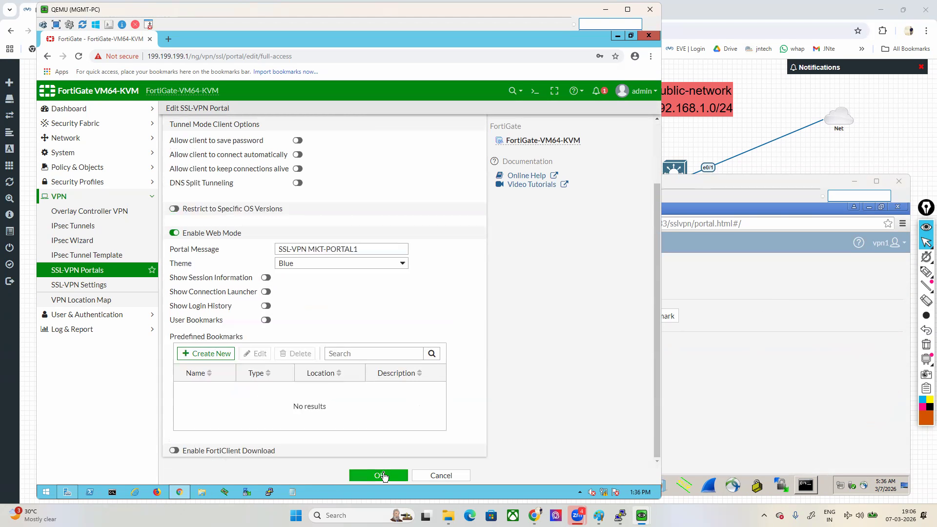
Step: Refresh the Win machine's portal page to check the disabled items, and reopen the full-access portal's settings
left_click(751, 289)
right_click(742, 268)
left_click(763, 297)
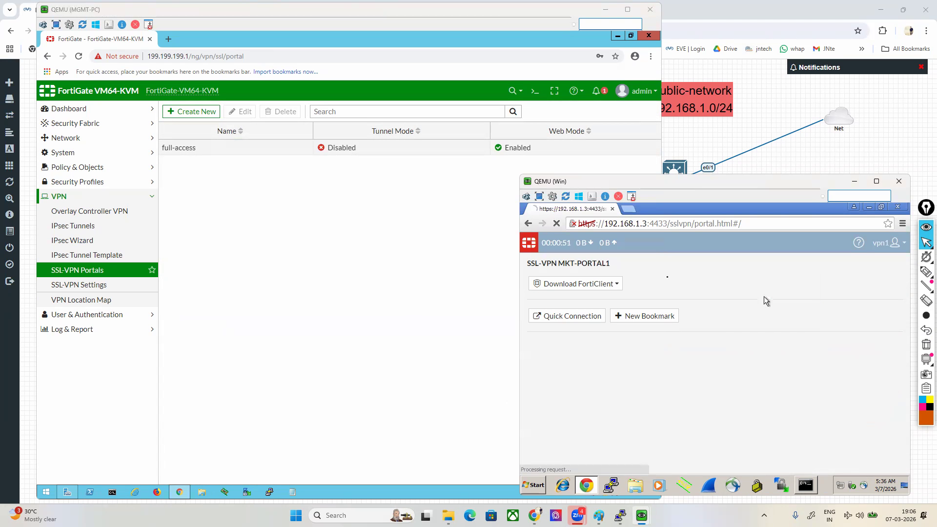
left_click(248, 159)
double_click(245, 157)
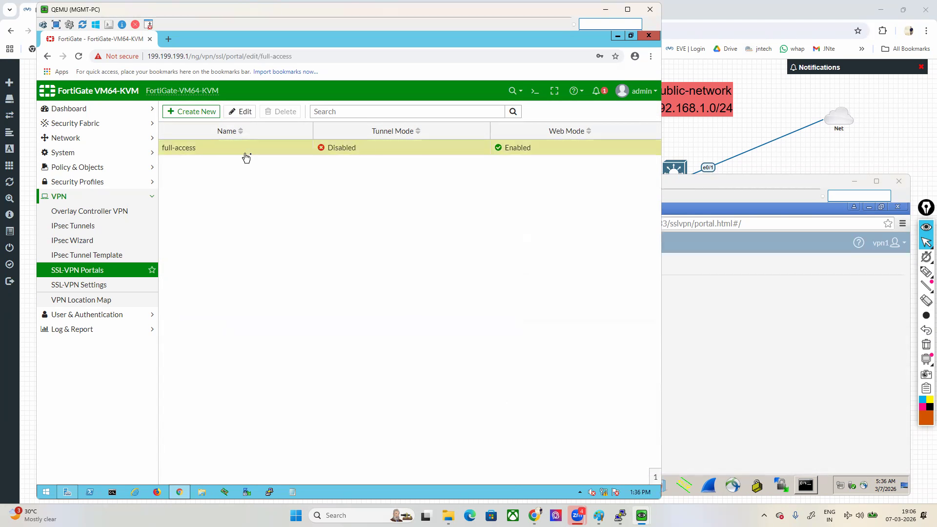
left_click(781, 353)
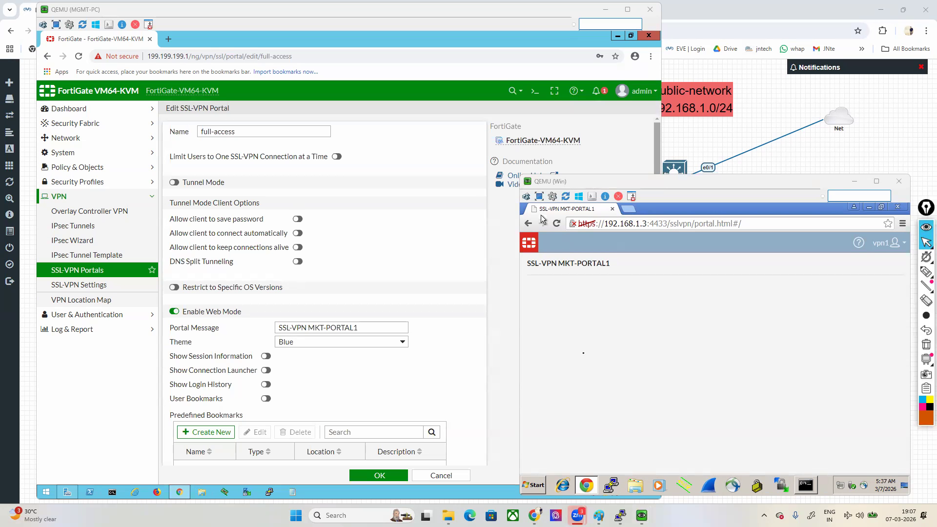
Step: Enable Show Session Information, Show Connection Launcher, Show Login History and User Bookmarks in the full-access portal, and save
left_click(266, 356)
left_click(266, 370)
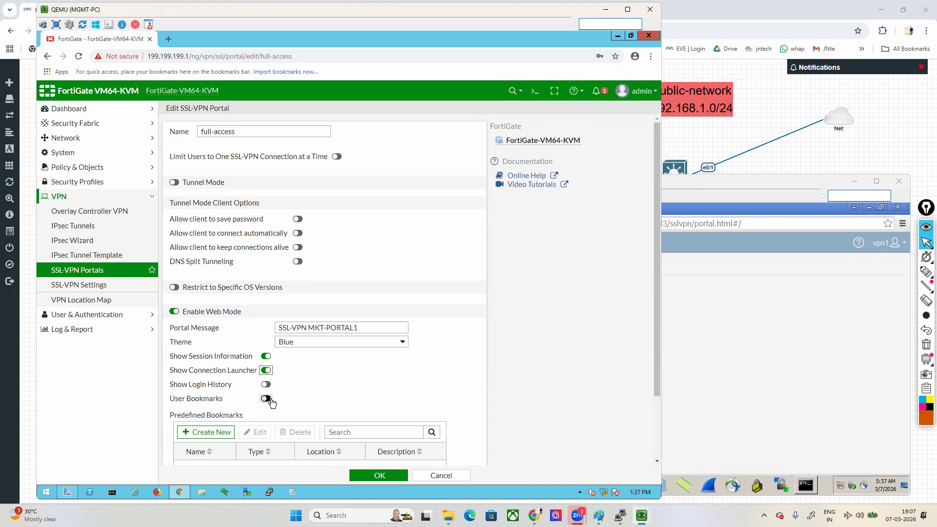
left_click(267, 386)
left_click(266, 398)
left_click(379, 476)
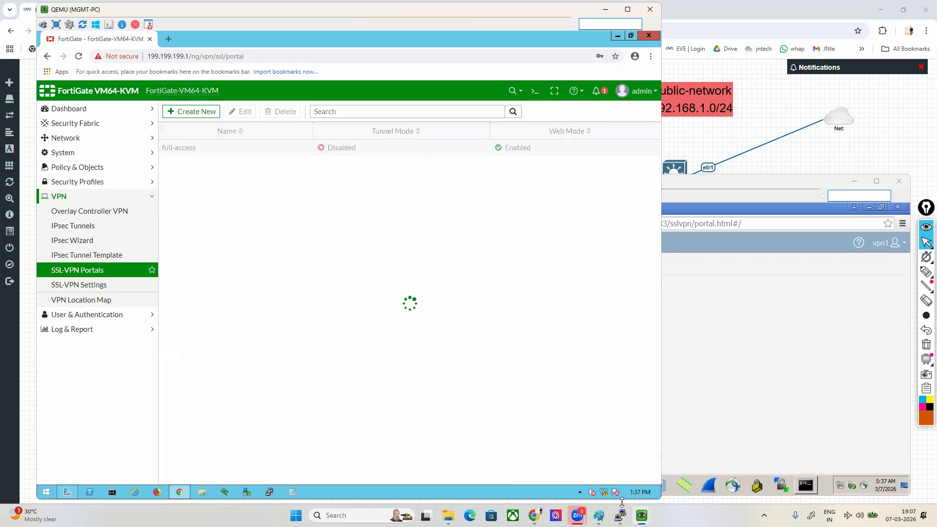
Step: Open the full-access portal's settings again and reload the Win machine's portal page to check the re-enabled items
double_click(283, 148)
left_click(688, 306)
right_click(687, 307)
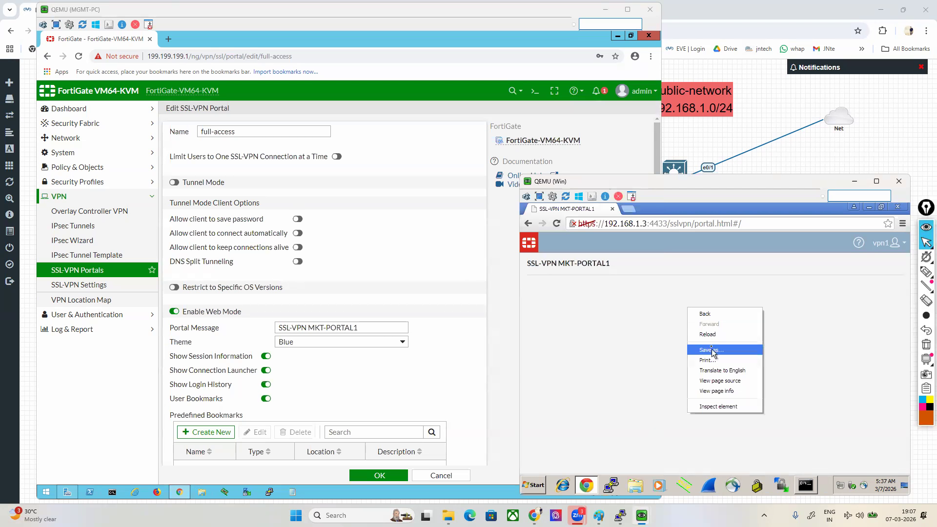
left_click(707, 335)
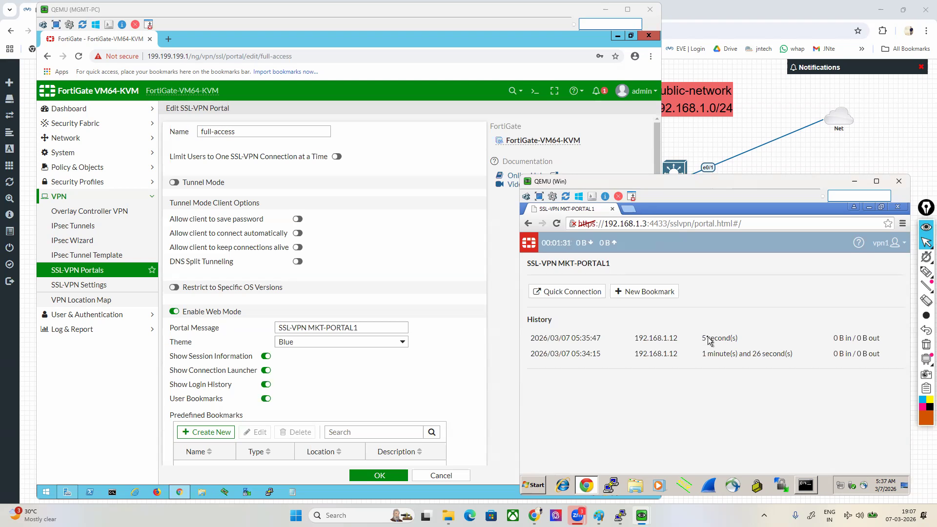
Step: Minimize the MGMT-PC console and open the Win6 domain-user machine's console from the EVE topology
left_click(605, 9)
left_click_drag(611, 182, 596, 171)
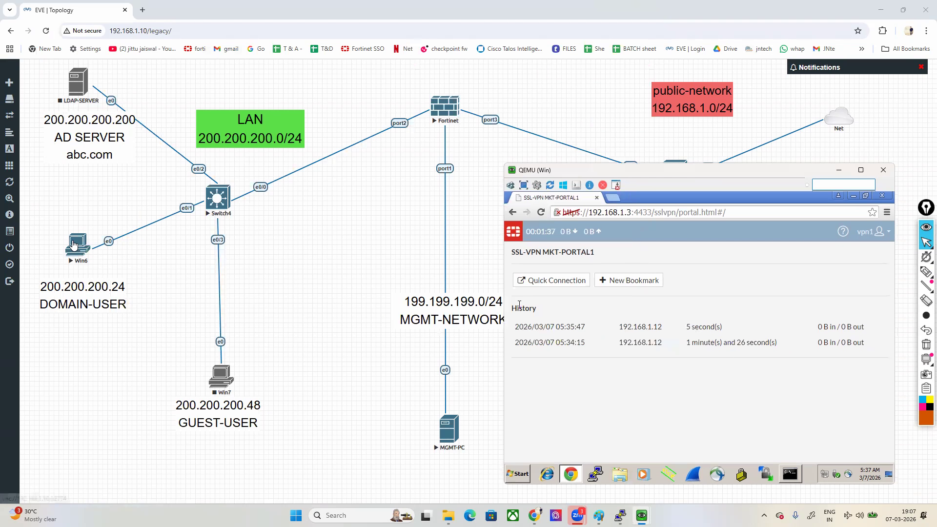
left_click(74, 244)
left_click(485, 103)
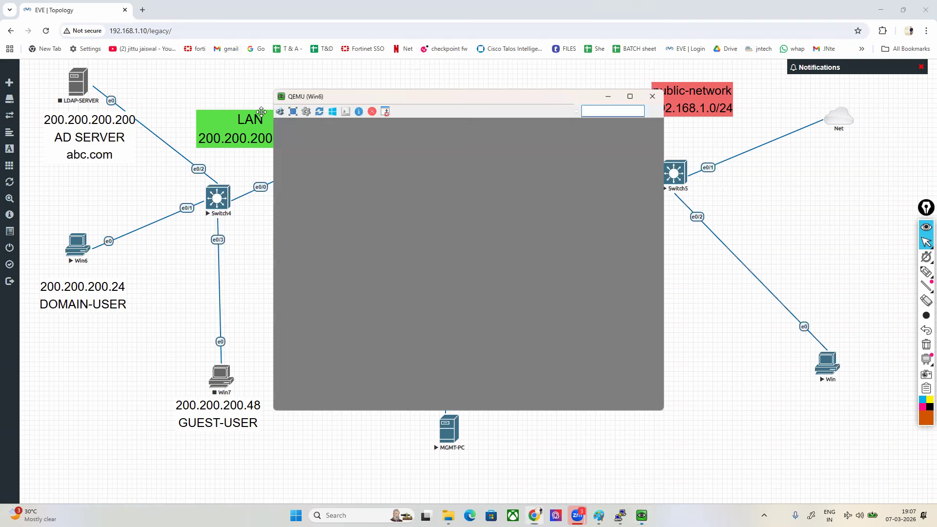
left_click_drag(309, 97, 79, 140)
Step: Switch to another user on Win6 and log in with the local account MGMT-PC1\user1
left_click(51, 154)
left_click(251, 400)
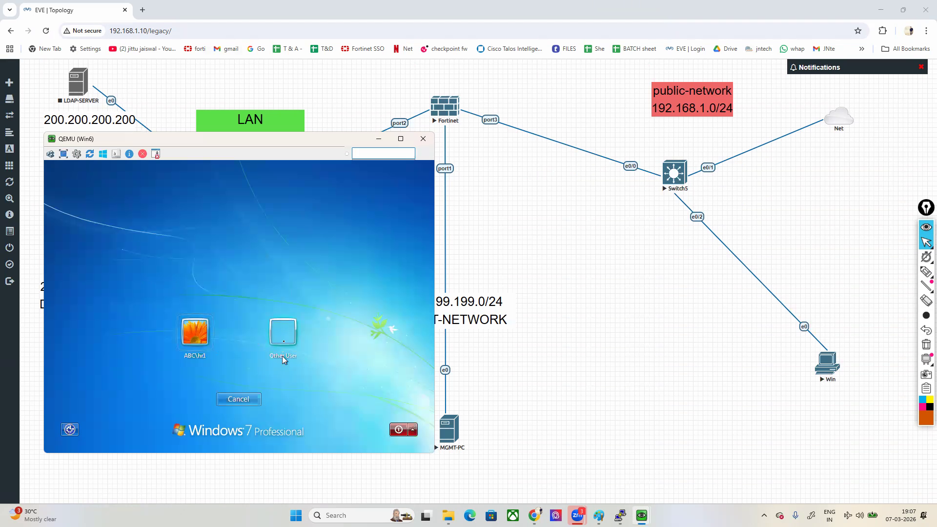
left_click(282, 356)
type("MGMT-PC")
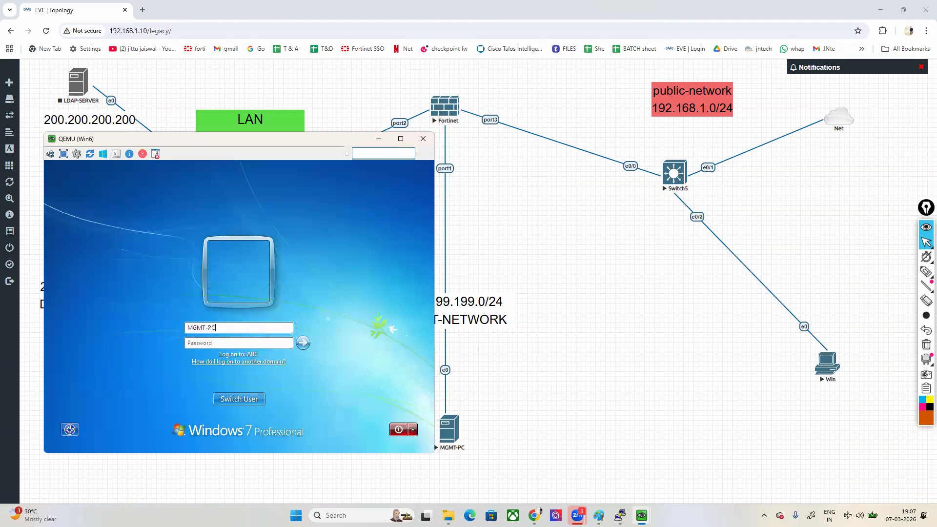
type("1\\user")
key("Return")
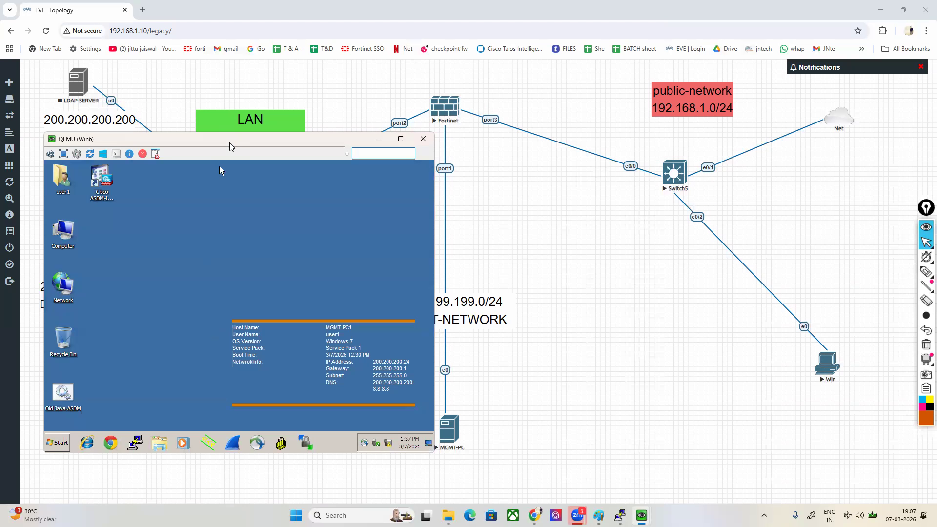
Step: Open a command prompt on Win6 and run ipconfig to check its IP configuration
left_click_drag(230, 142, 224, 173)
left_click(49, 472)
left_click(190, 432)
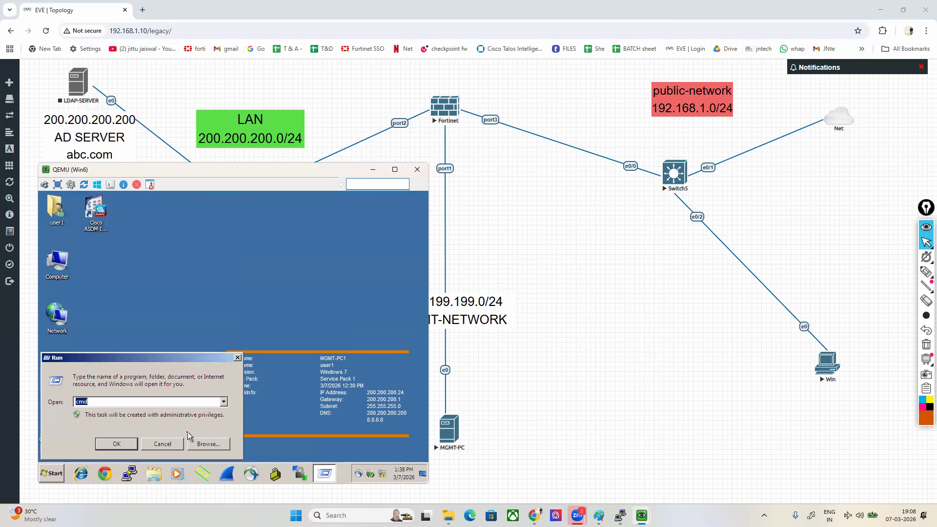
key("Return")
type("ipconfgig")
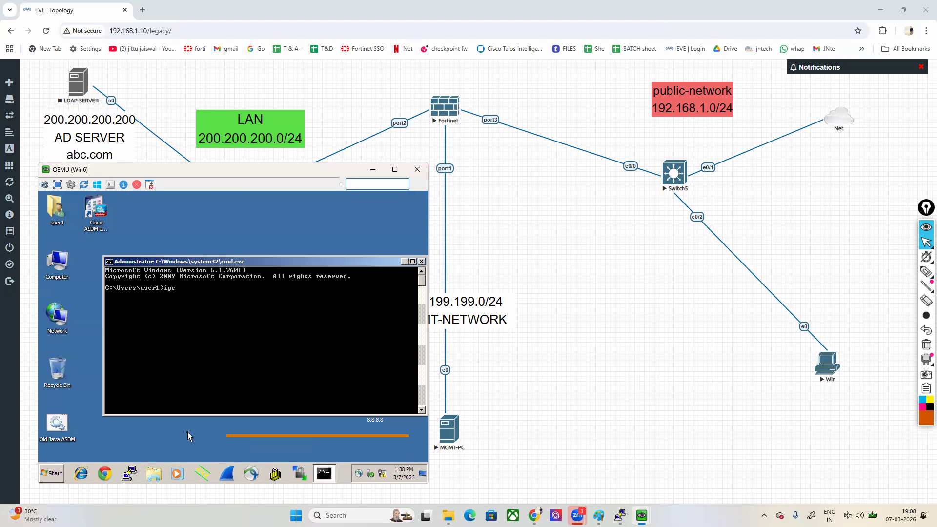
key("Return")
type("ipconfig")
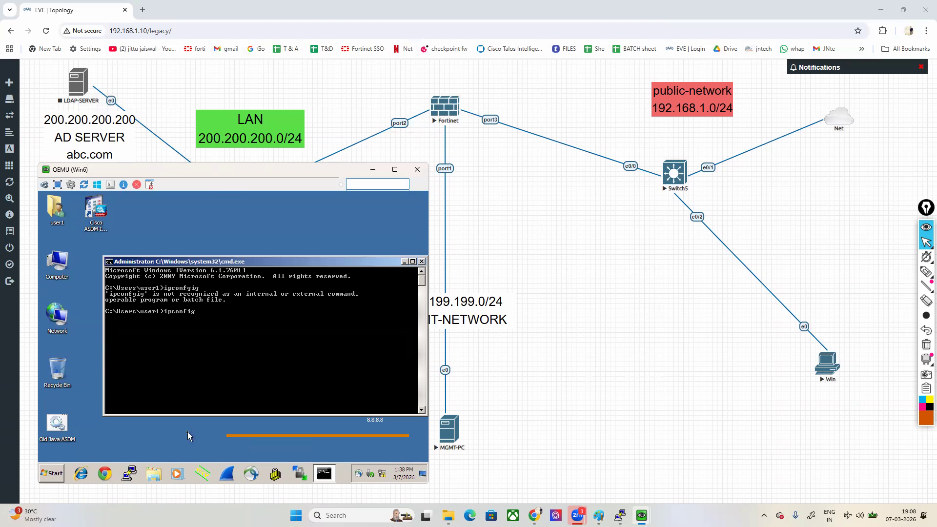
key("Return")
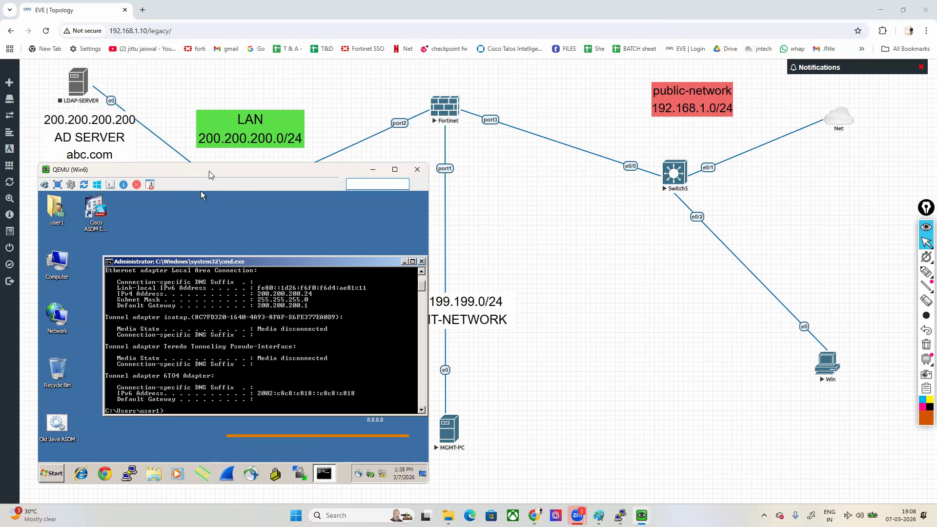
Step: Open Computer Management on Win6 and list the accounts under Local Users and Groups
left_click_drag(209, 175, 192, 183)
left_click(35, 481)
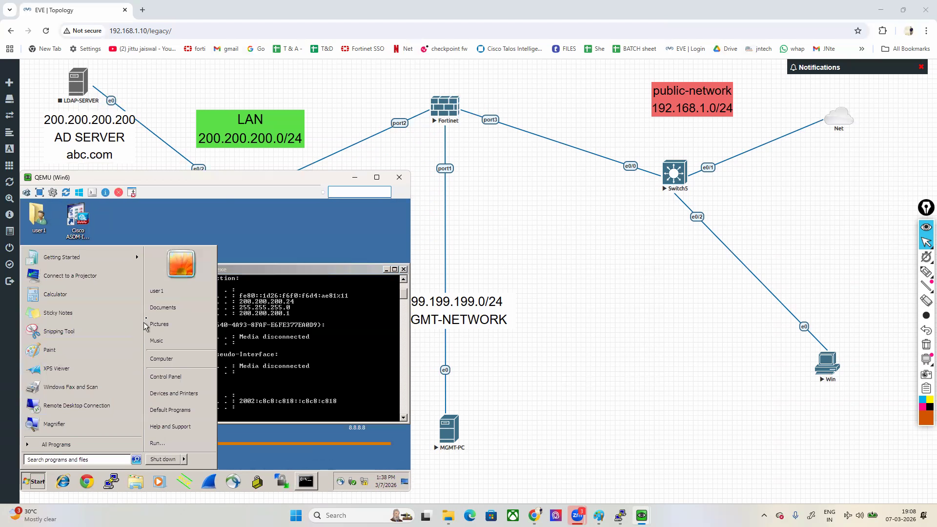
right_click(183, 359)
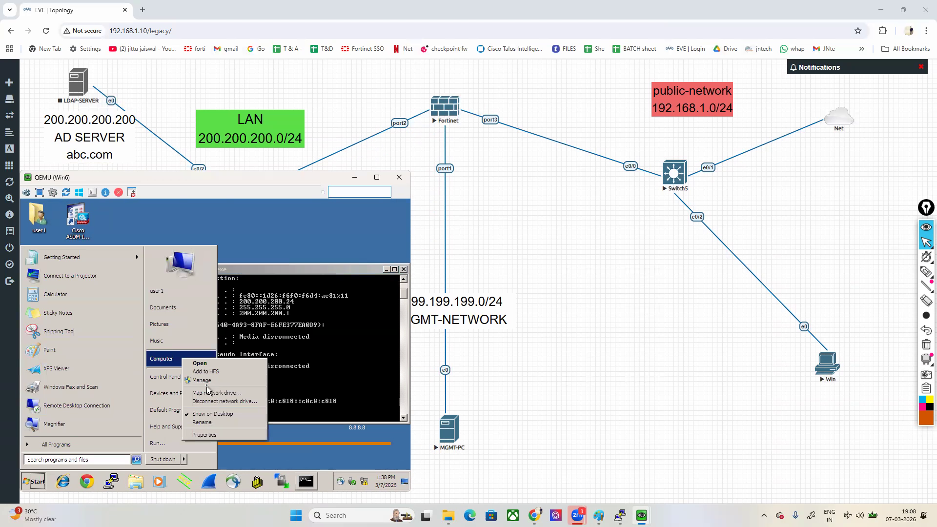
left_click(202, 381)
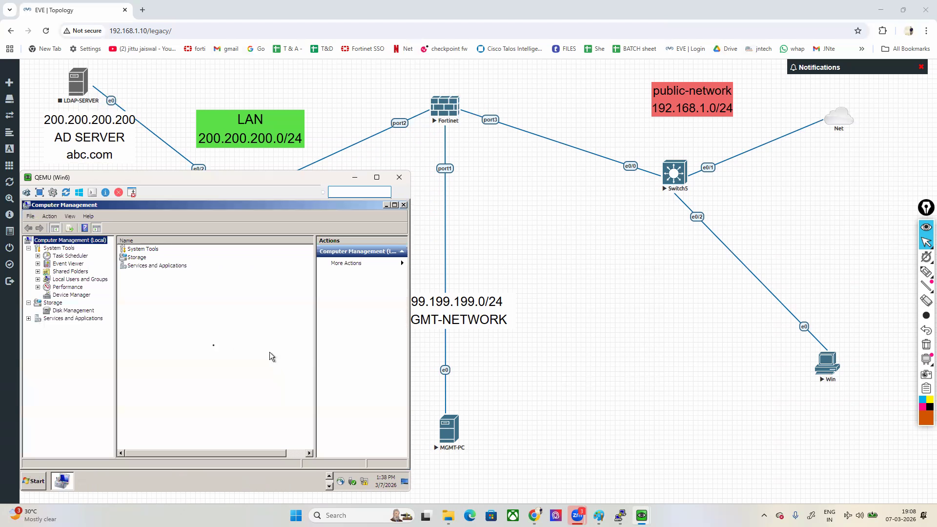
double_click(59, 279)
left_click(66, 288)
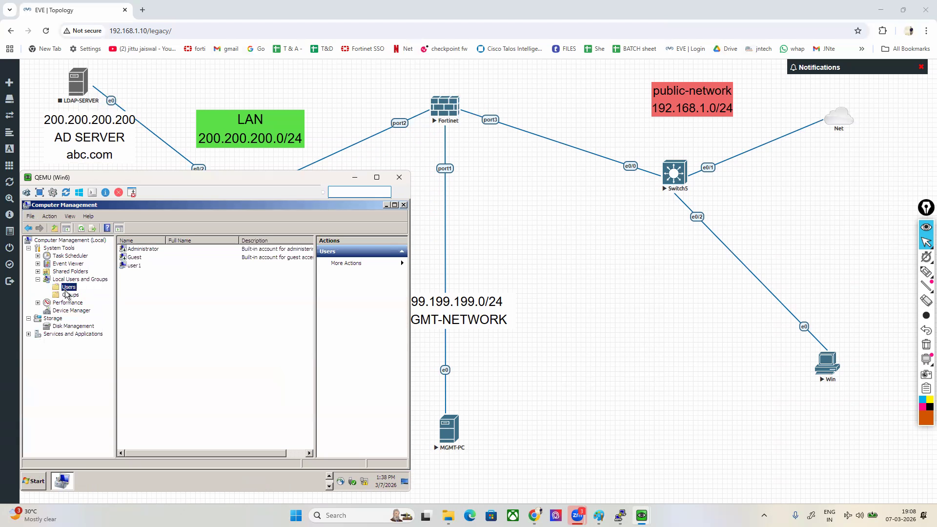
Step: Try to set a new password for the local account user1, cancel the change and close Computer Management
right_click(127, 265)
left_click(147, 270)
left_click(162, 388)
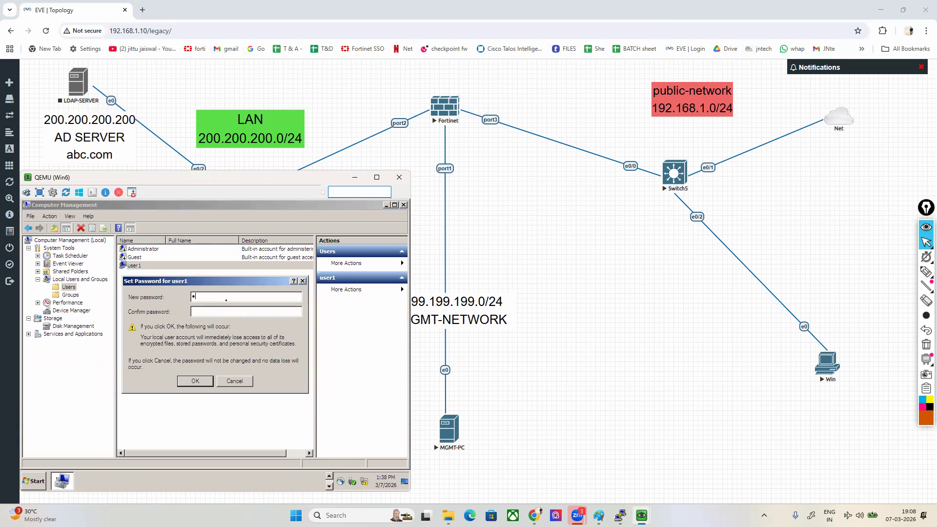
type("••••••")
key("Return")
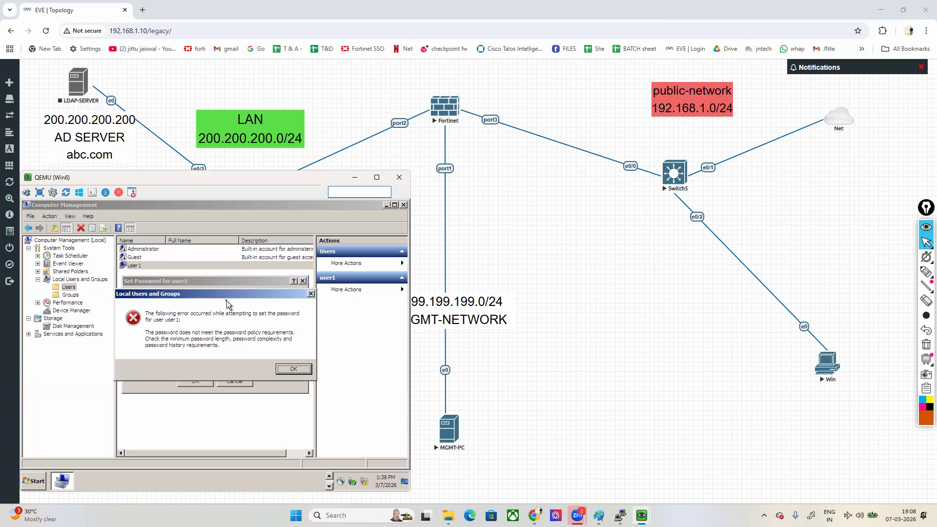
key("Return")
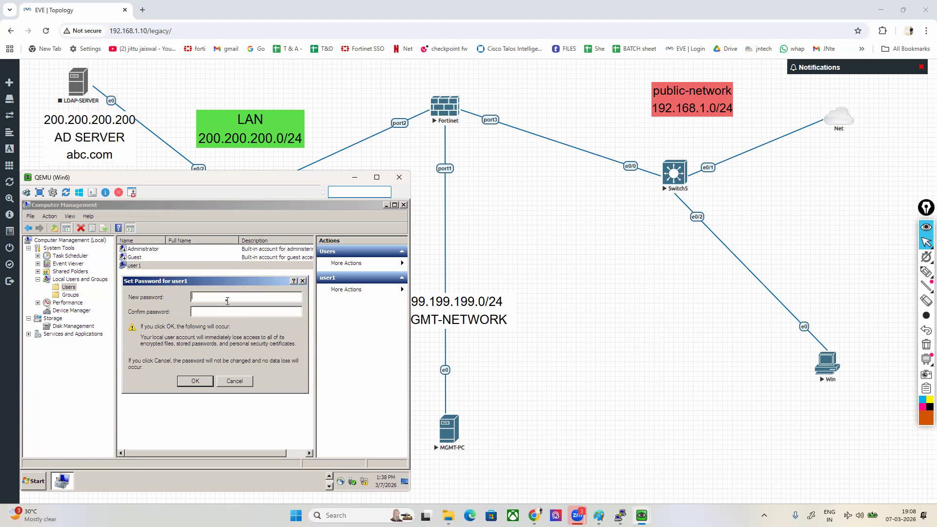
left_click(244, 382)
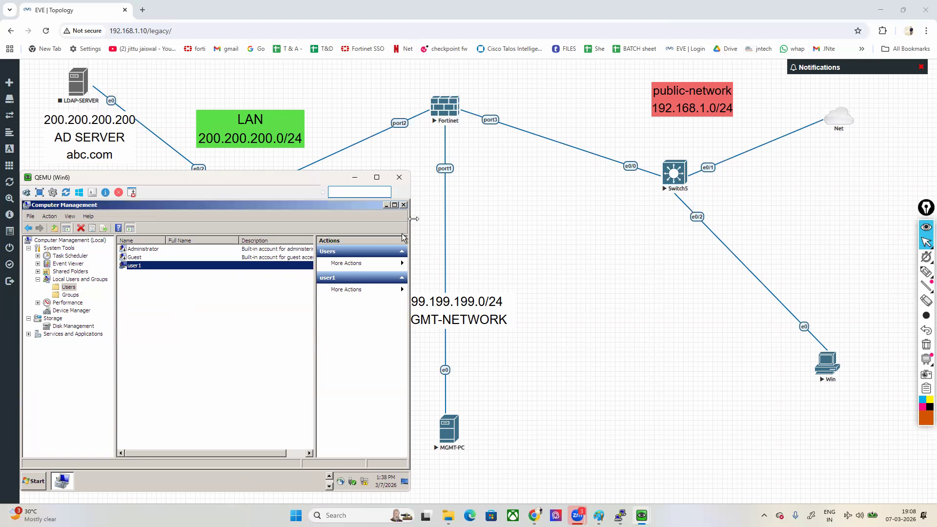
left_click(404, 205)
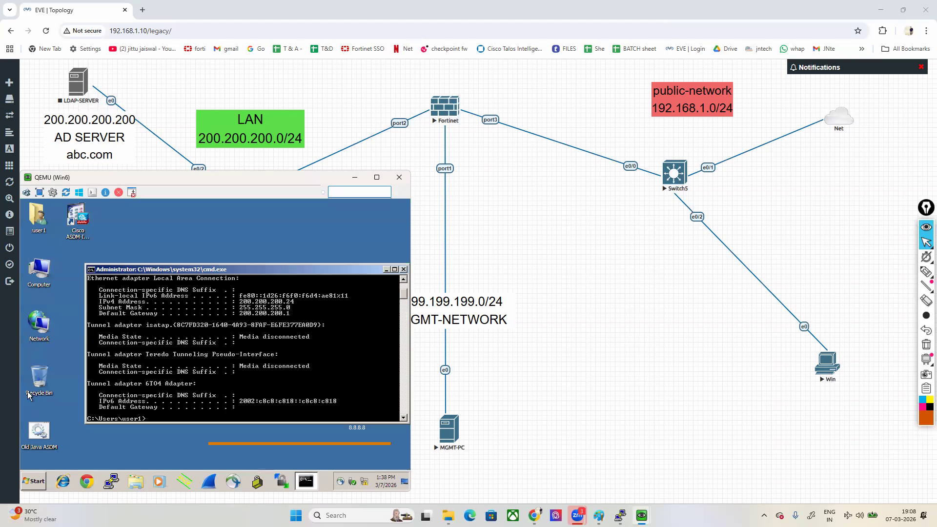
Step: Change Win6's membership from the domain to the workgroup WORKGROUP in its system properties and accept leaving the domain
right_click(38, 271)
left_click(56, 356)
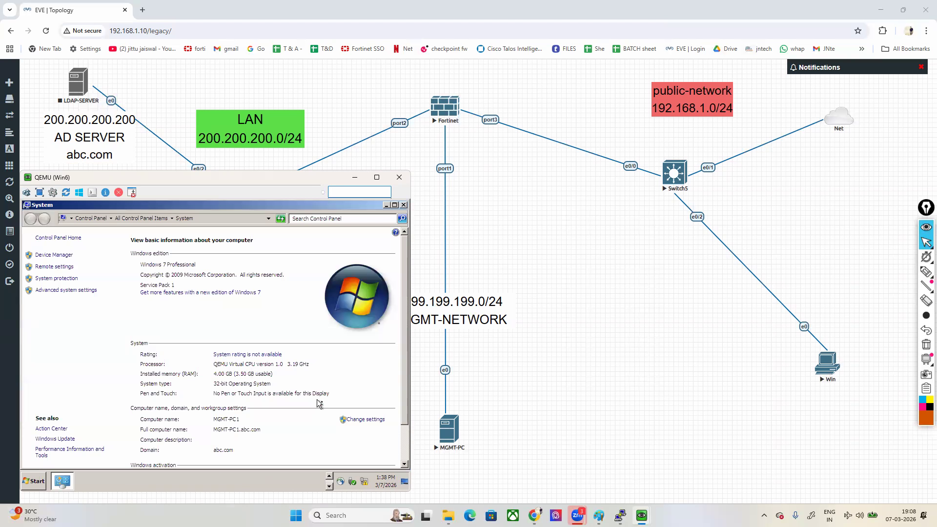
left_click(360, 420)
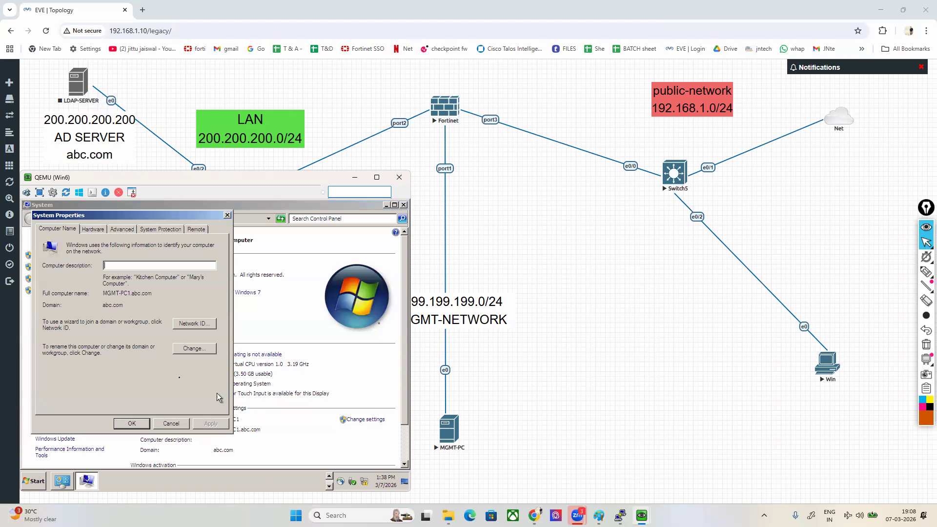
left_click(193, 349)
left_click(49, 363)
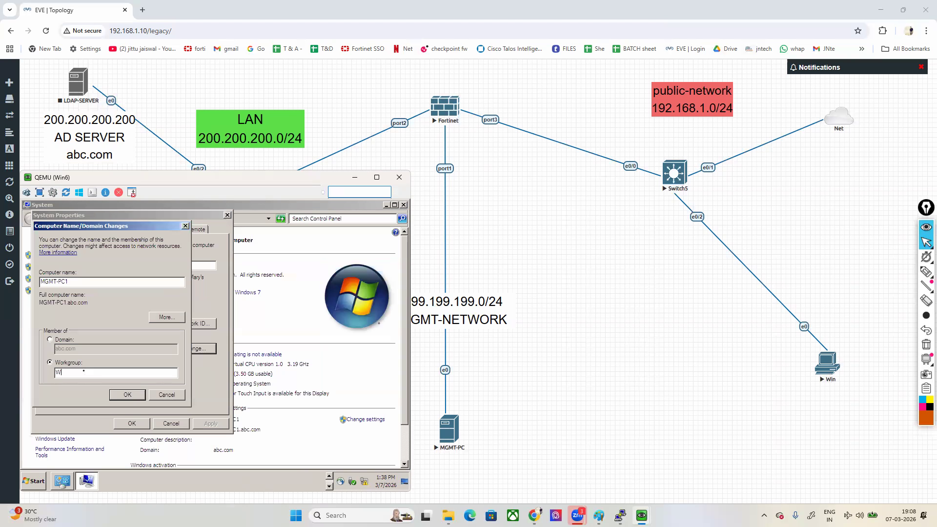
type("WORKGROU")
left_click(128, 395)
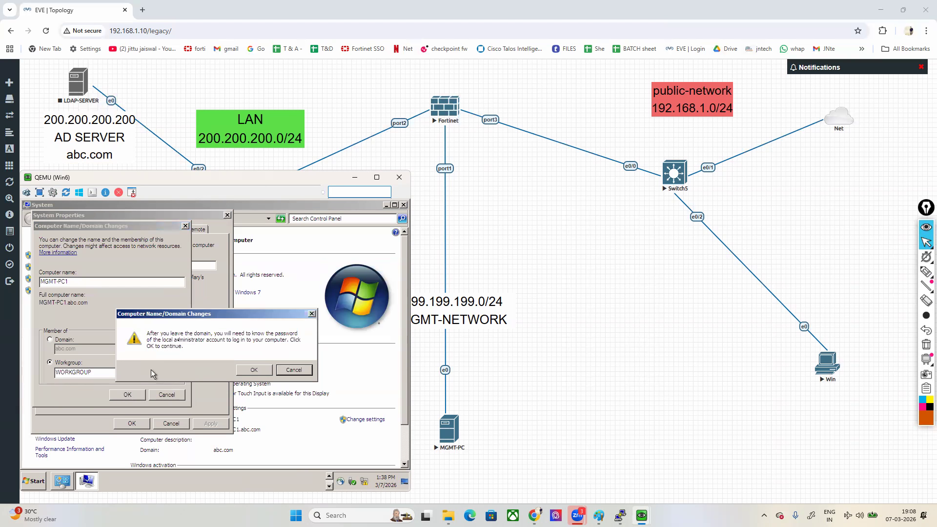
left_click(257, 375)
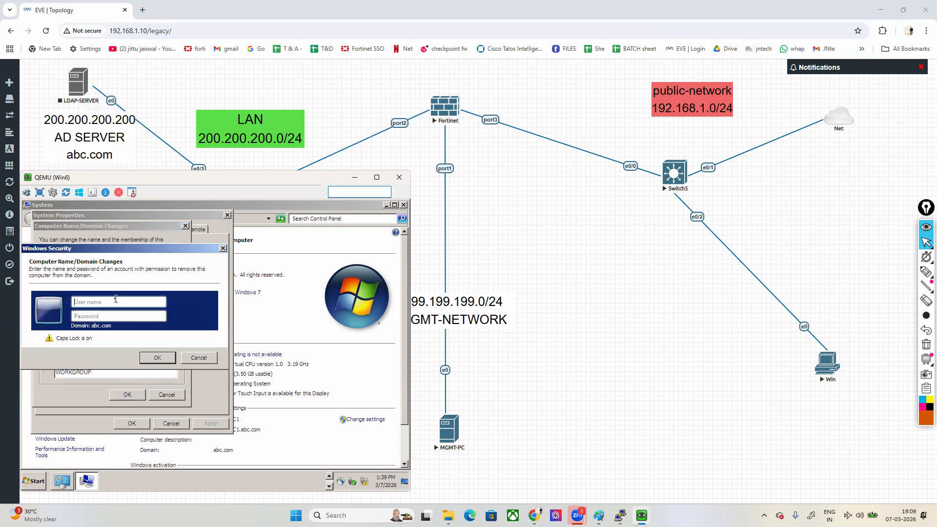
Step: Authorise Win6's removal from the domain with the administrator account and its password
left_click(95, 303)
key("Caps_Lock")
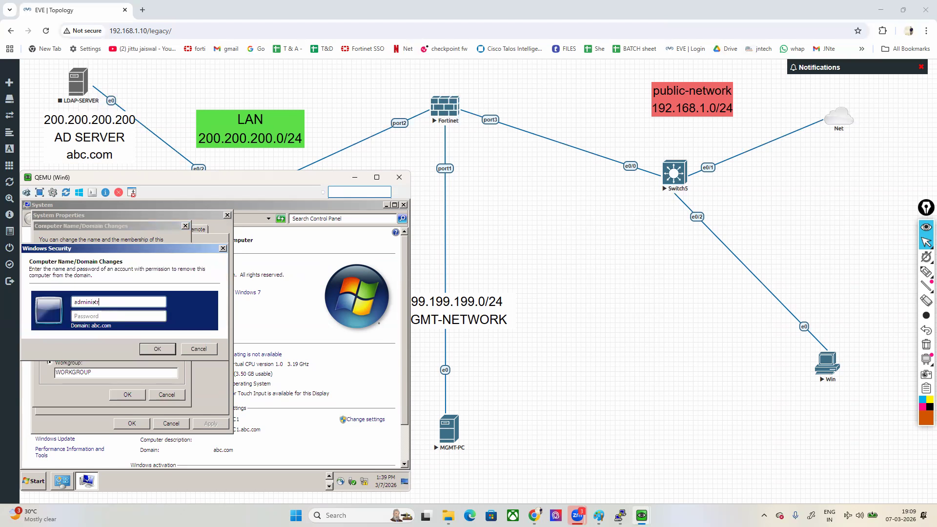
type("administrator")
key("Tab")
type("p")
key("Return")
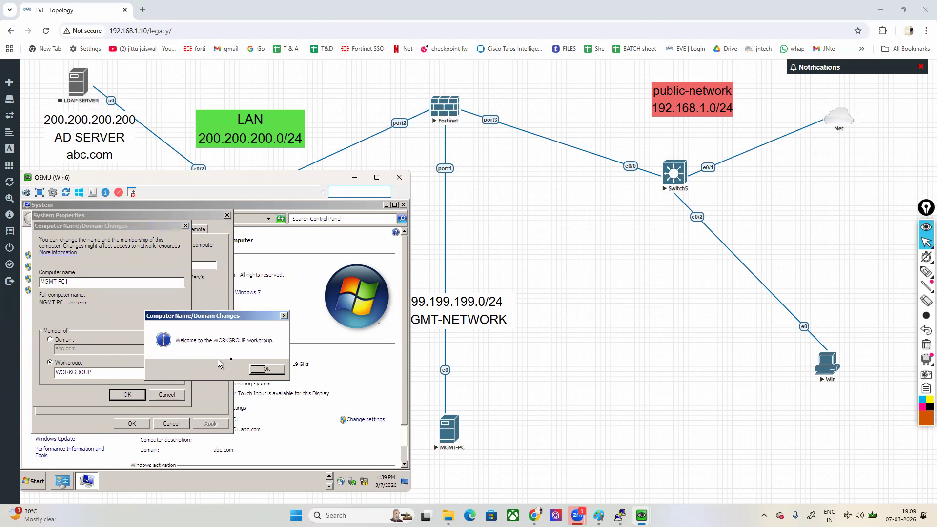
Step: Dismiss the workgroup messages, close System Properties and restart Win6 to apply the change
left_click(254, 370)
left_click(274, 350)
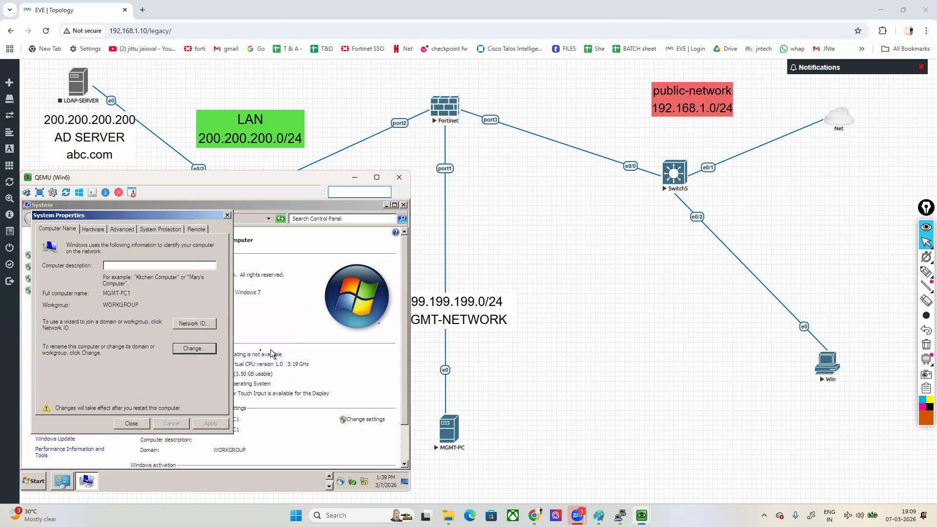
left_click(135, 426)
left_click(221, 343)
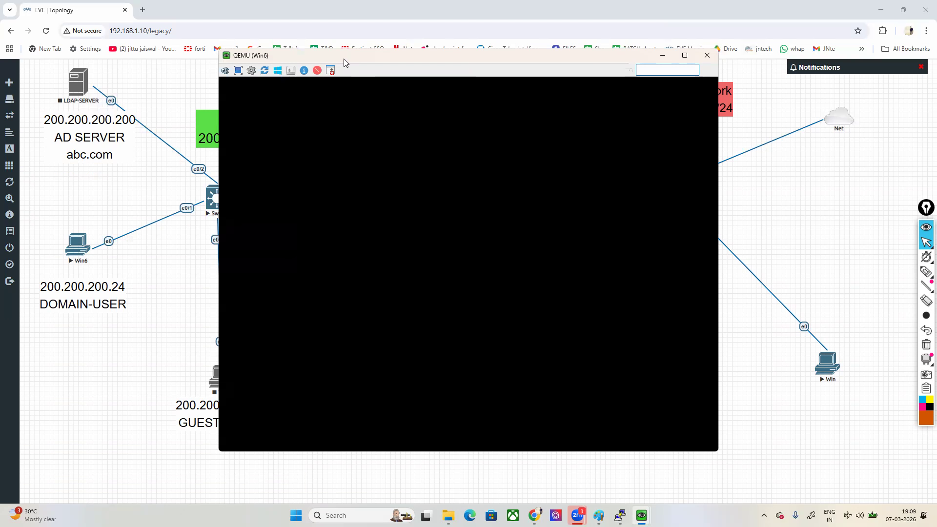
Step: Bring up the MGMT-PC console, minimize the restarting Win6 console and show the Win machine's portal console
left_click_drag(343, 58, 157, 114)
mouse_move(642, 515)
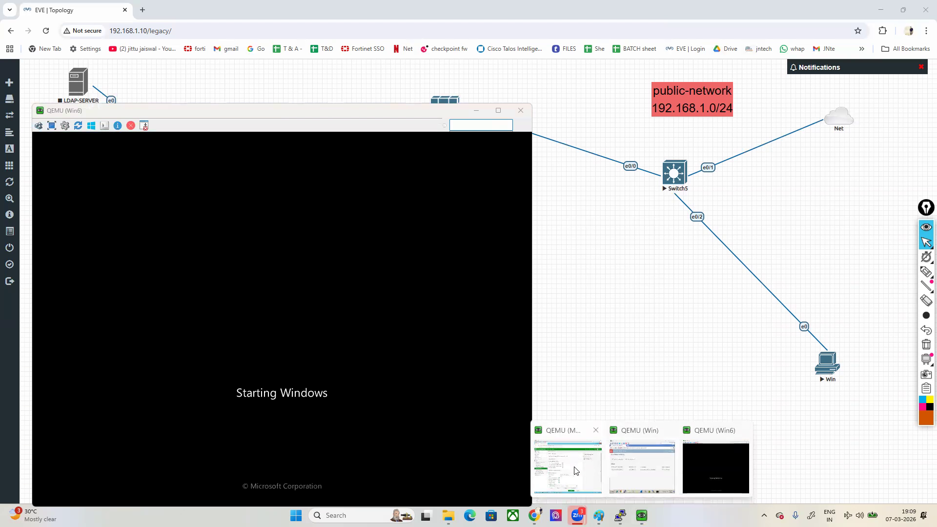
left_click(570, 469)
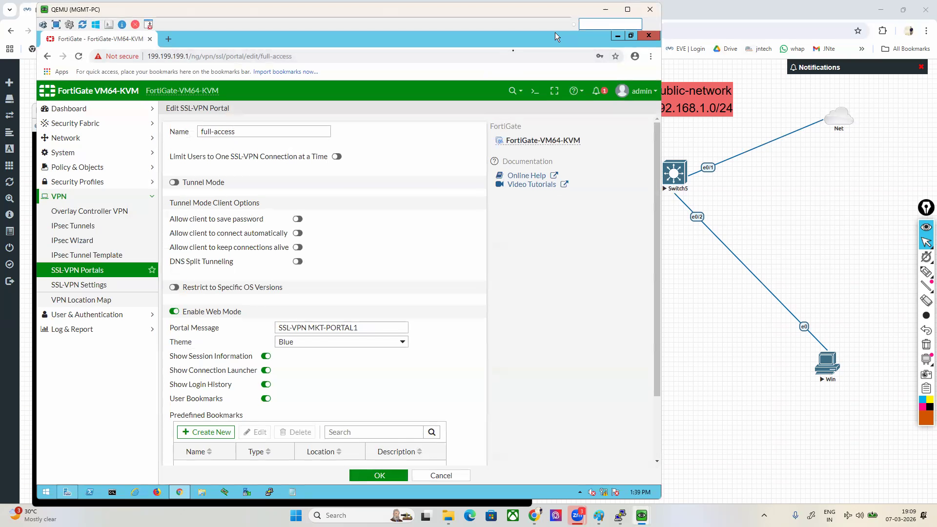
left_click_drag(551, 10, 621, 10)
left_click(67, 205)
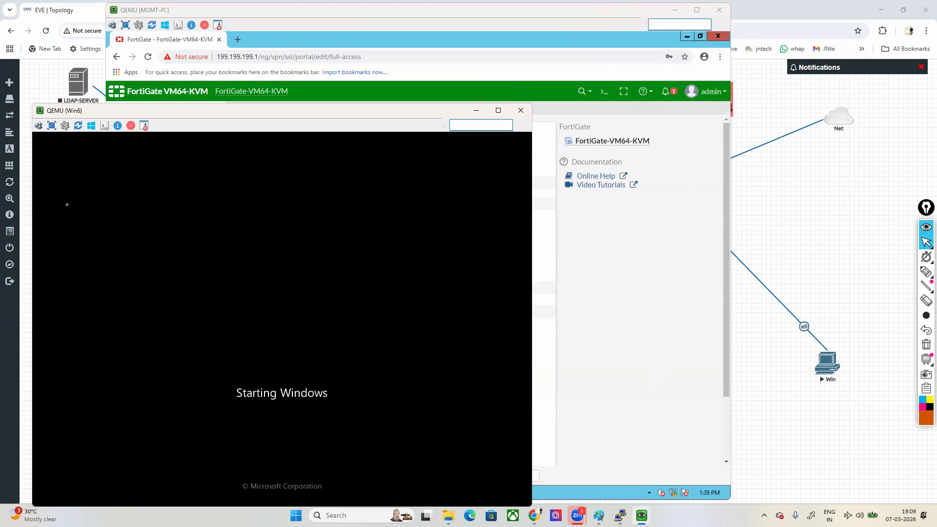
left_click_drag(212, 111, 187, 109)
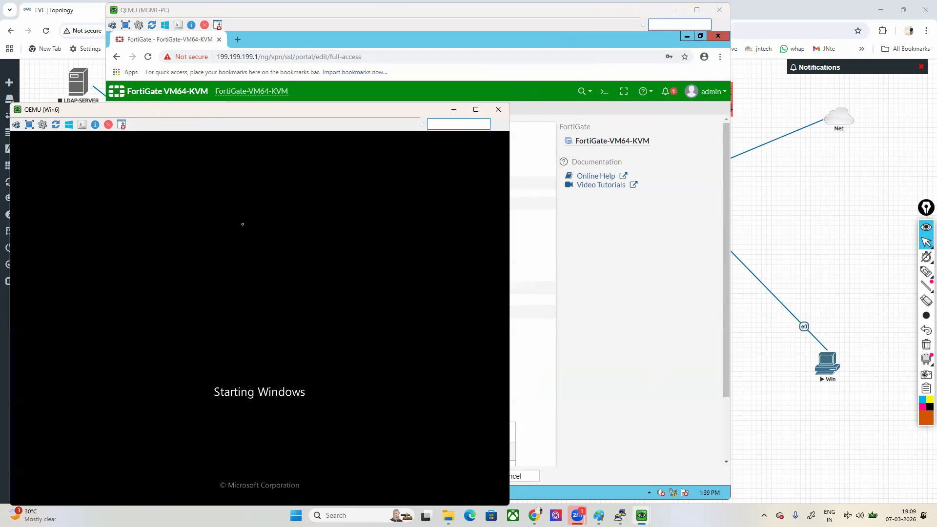
left_click(453, 111)
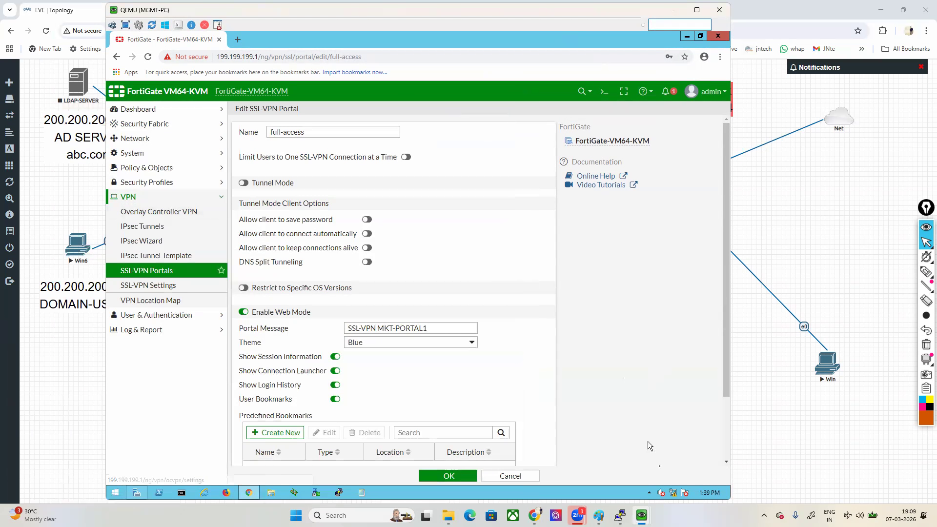
mouse_move(641, 515)
left_click(631, 480)
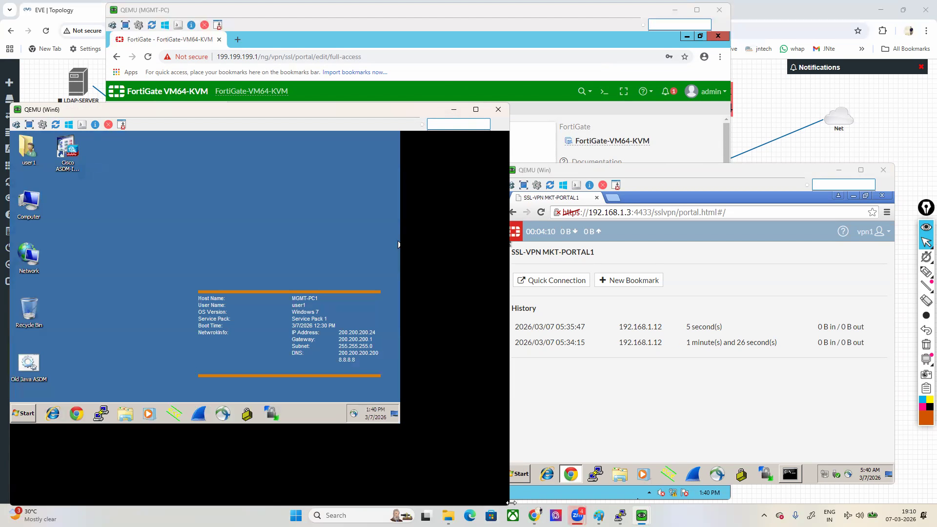
Step: Shrink the Win6 console window, minimize the MGMT-PC console and place the Win console beside Win6
left_click_drag(511, 503, 399, 505)
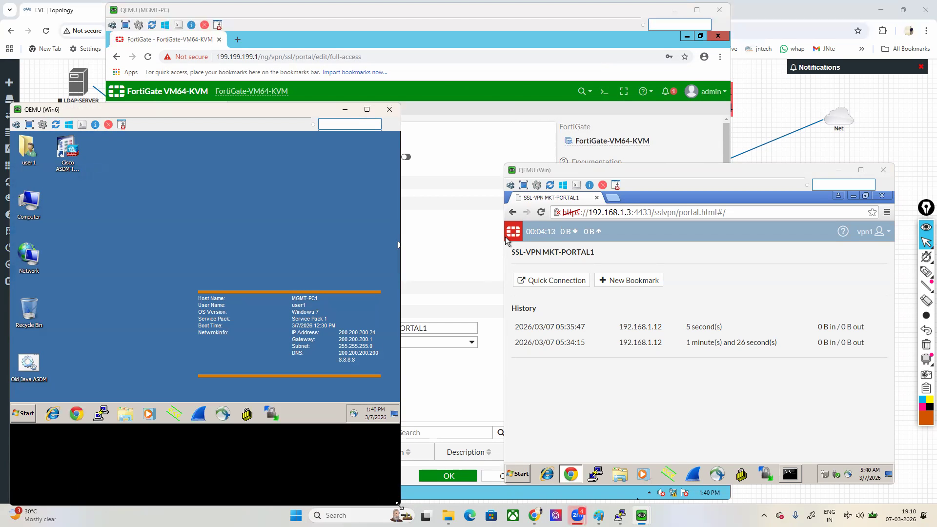
left_click(642, 398)
left_click(639, 50)
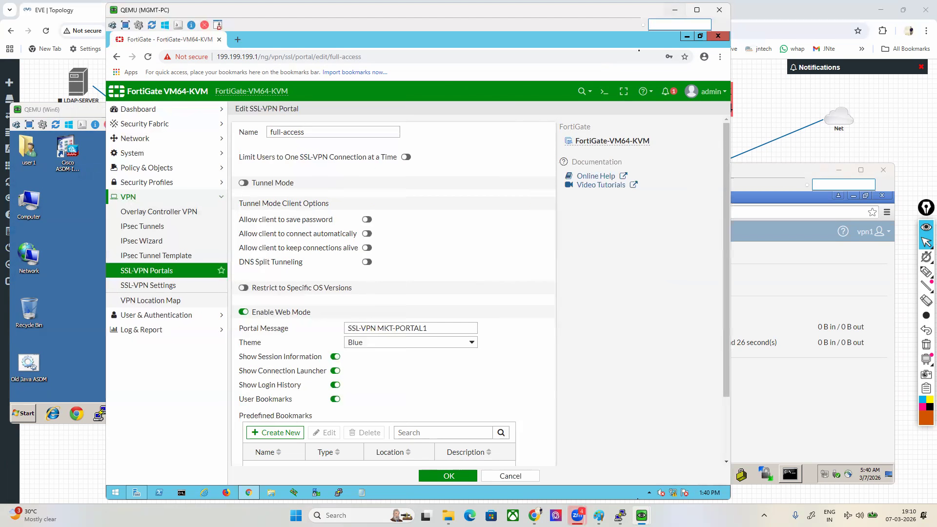
left_click(675, 10)
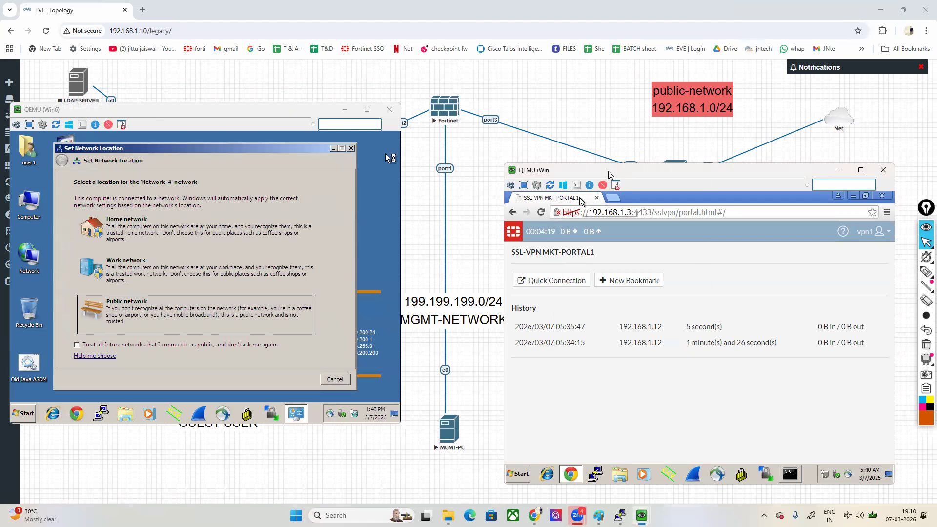
left_click_drag(608, 171, 626, 160)
Step: Open Quick Connection in the Win machine's SSL VPN portal and circle the connection types with the annotation pen
left_click(570, 270)
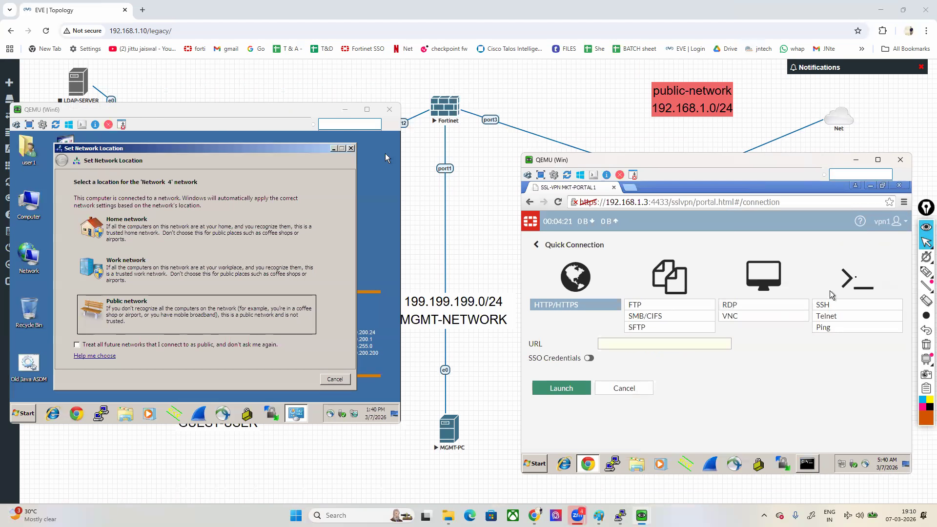
left_click(926, 272)
mouse_move(801, 241)
left_mouse_down()
mouse_move(583, 261)
mouse_move(518, 337)
mouse_move(590, 370)
mouse_move(879, 370)
mouse_move(911, 269)
mouse_move(770, 234)
left_mouse_up()
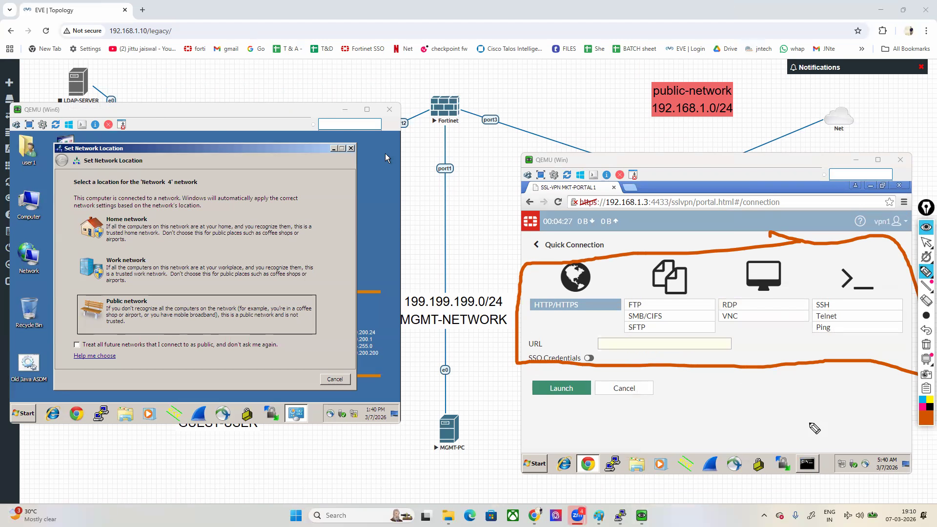
left_click(926, 242)
Step: Dismiss the Set Network Location prompt on Win6, open Computer Management and close the stray Control Panel window
left_click(351, 148)
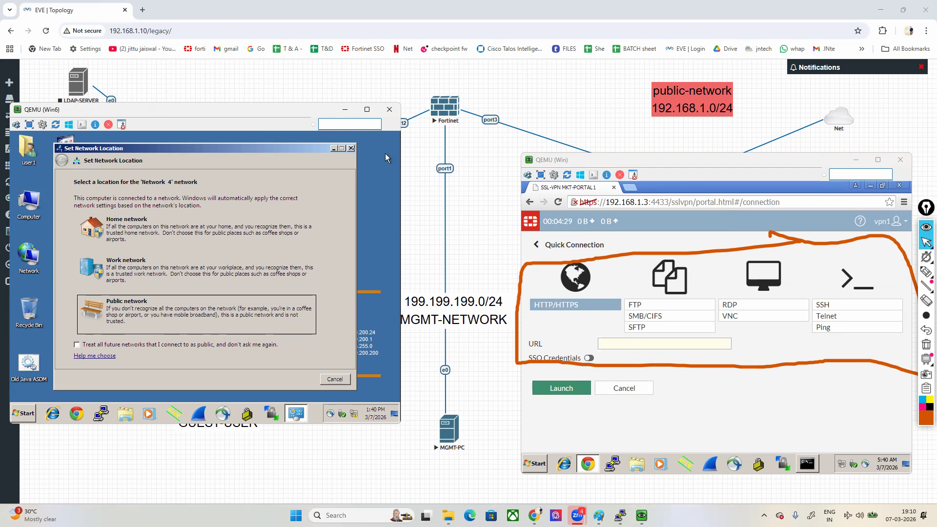
left_click(30, 415)
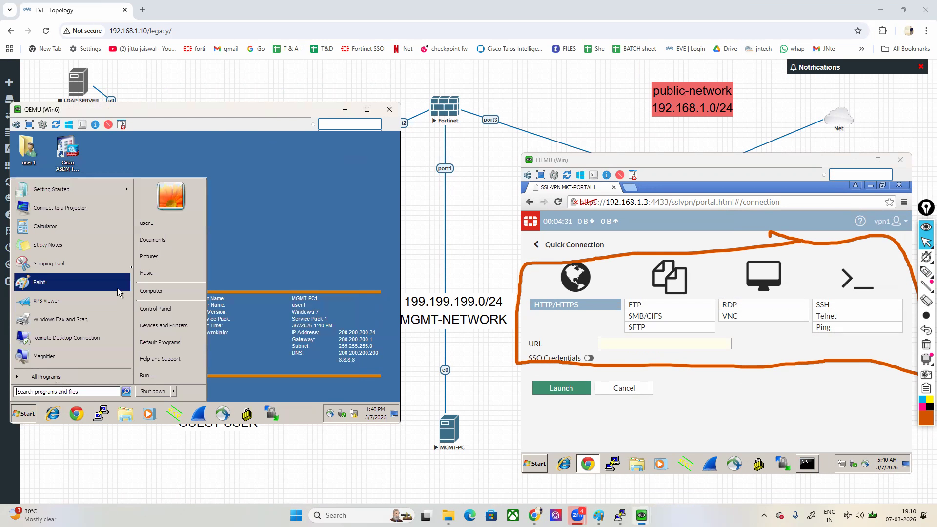
right_click(162, 294)
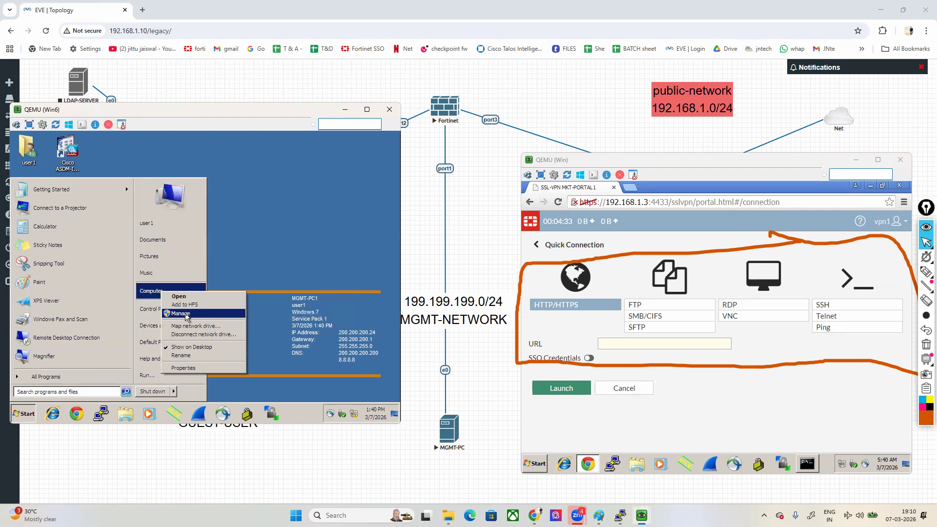
left_click(181, 314)
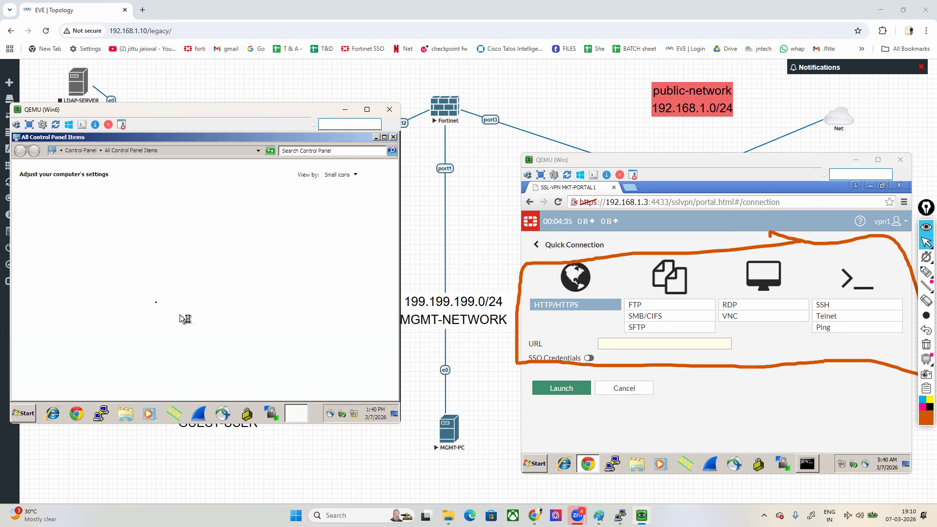
left_click(393, 137)
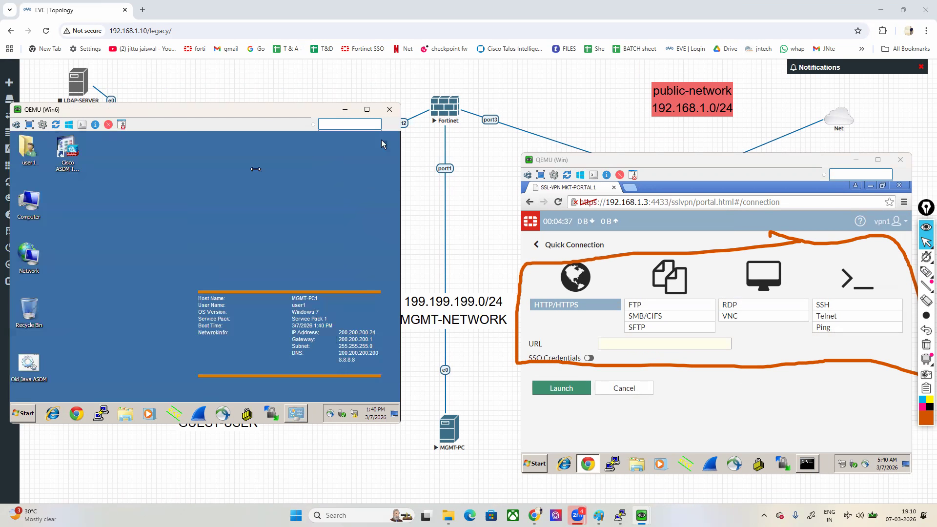
Step: Set a new password for the local account user1 under Local Users and Groups, and close Computer Management
double_click(51, 211)
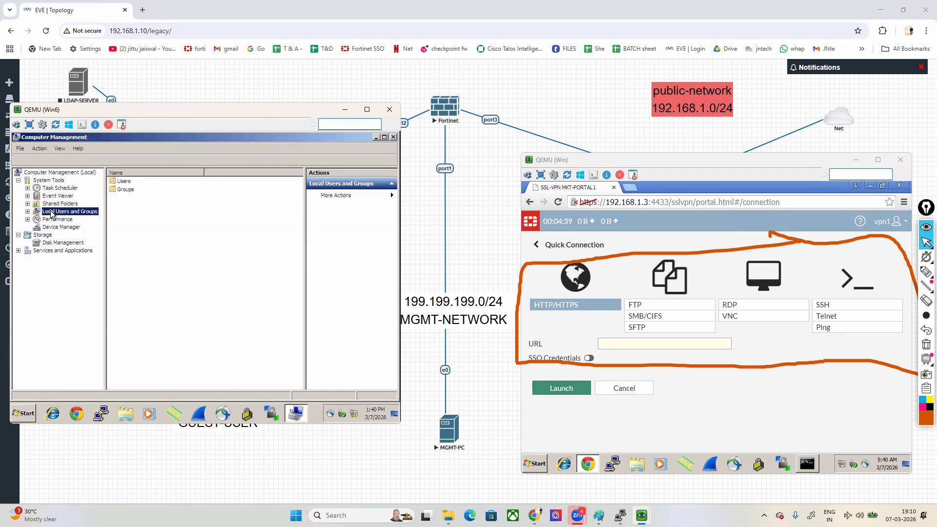
left_click(56, 220)
right_click(123, 198)
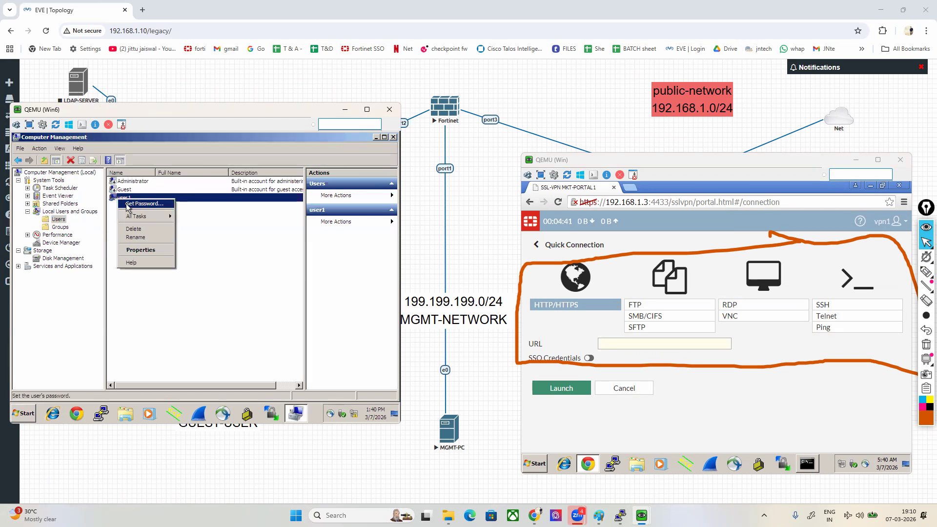
left_click(131, 209)
left_click(161, 318)
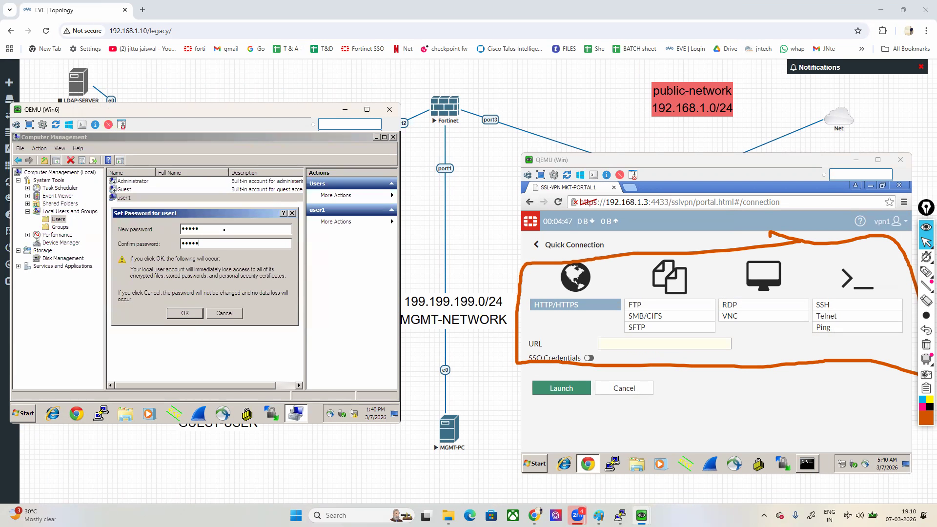
key("Return")
key("Return")
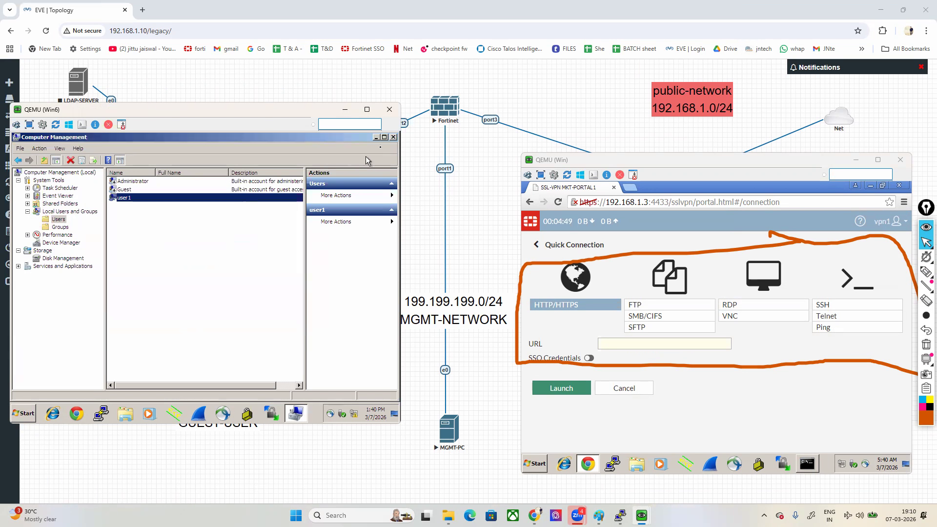
left_click(394, 138)
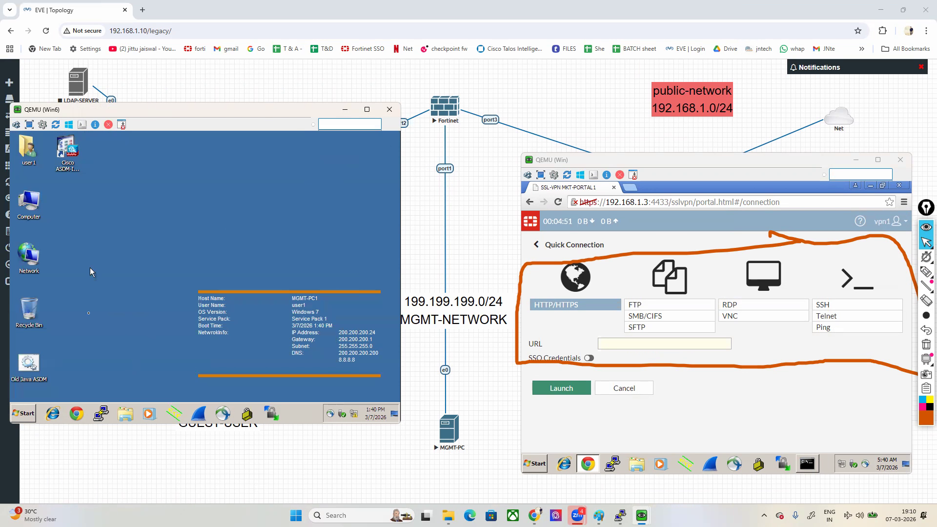
Step: Allow Remote Desktop connections to Win6 from computers running any version of Remote Desktop, and close the System window
right_click(32, 199)
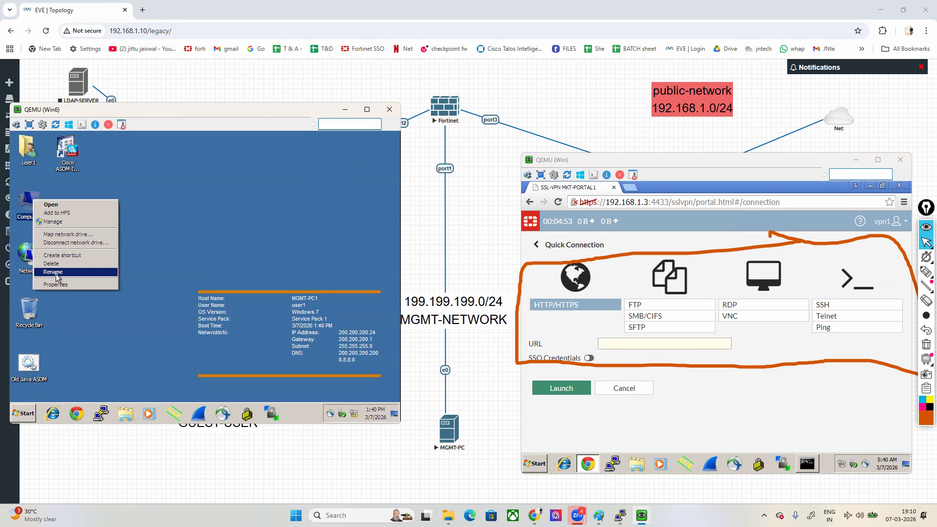
left_click(59, 287)
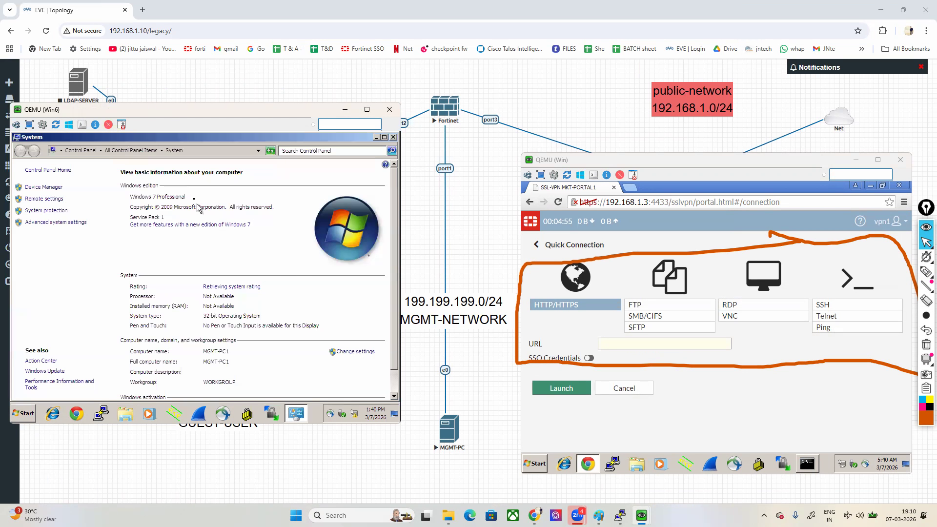
left_click(352, 352)
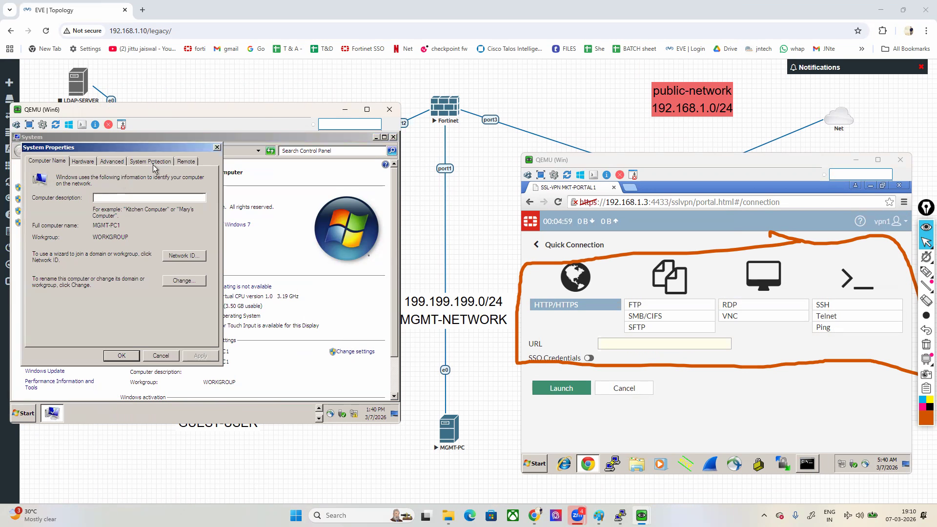
left_click(188, 162)
left_click(69, 295)
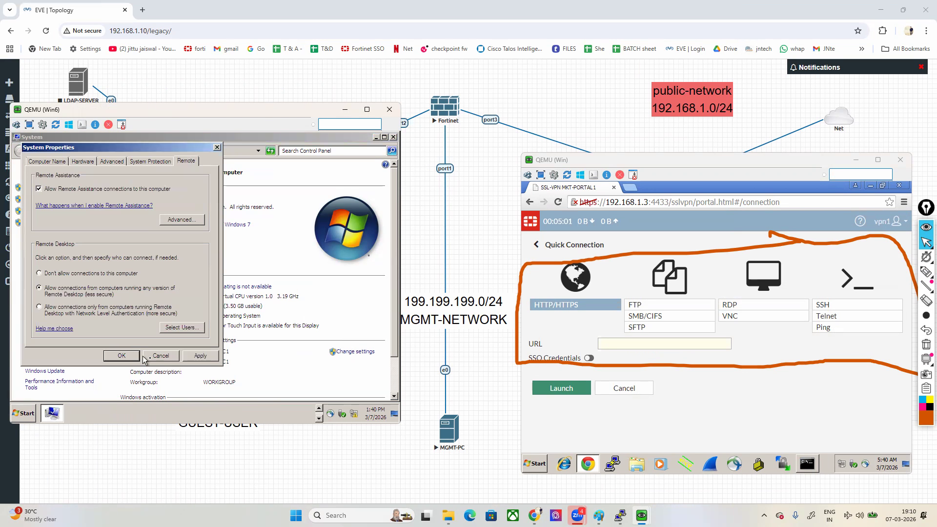
left_click(126, 359)
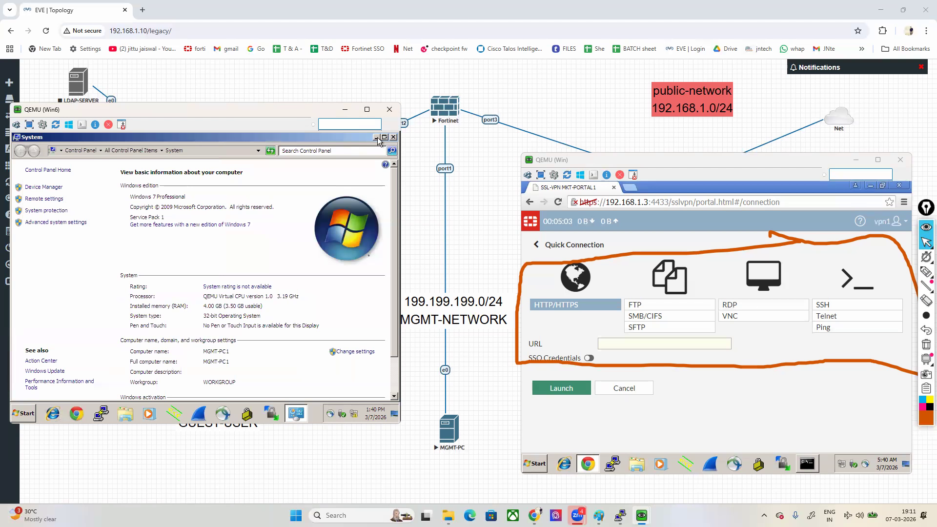
left_click(393, 137)
Step: Open the Services console on Win6 and jump to the services starting with T
left_click(25, 413)
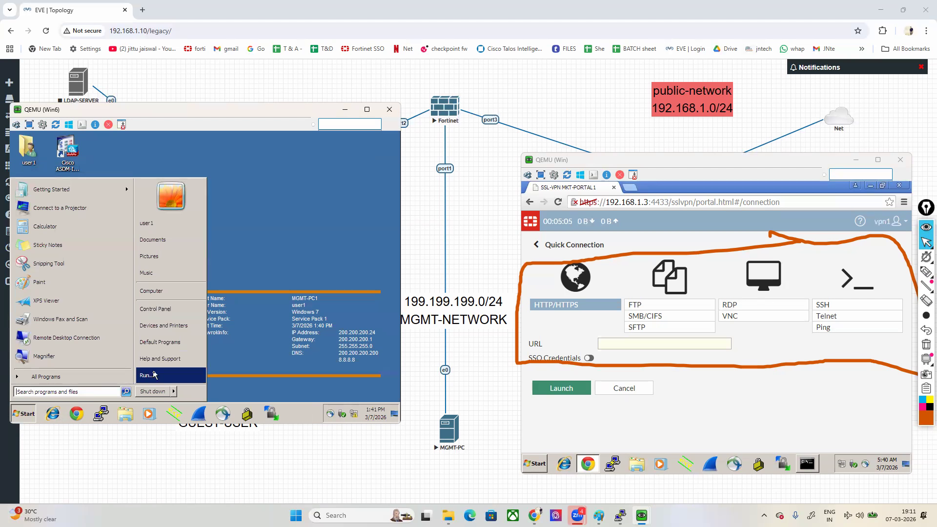
left_click(156, 373)
type("services.msc")
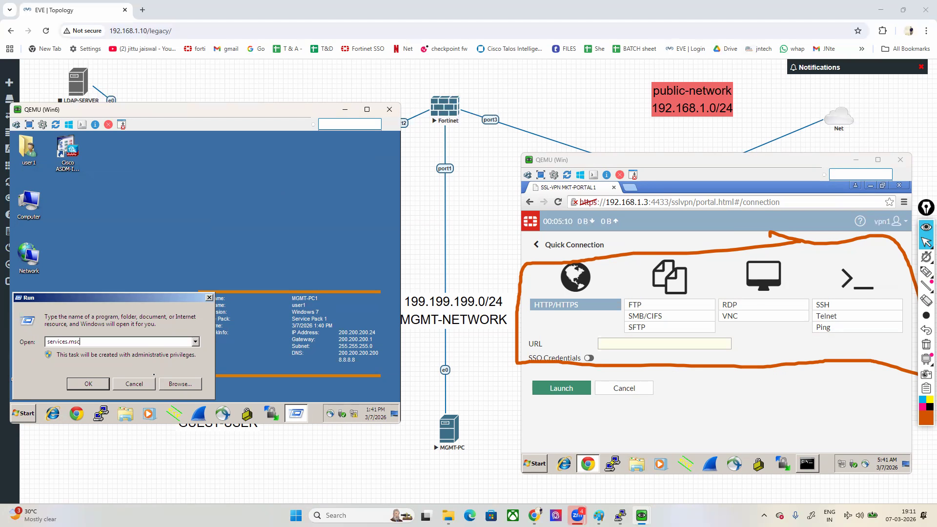
key("Return")
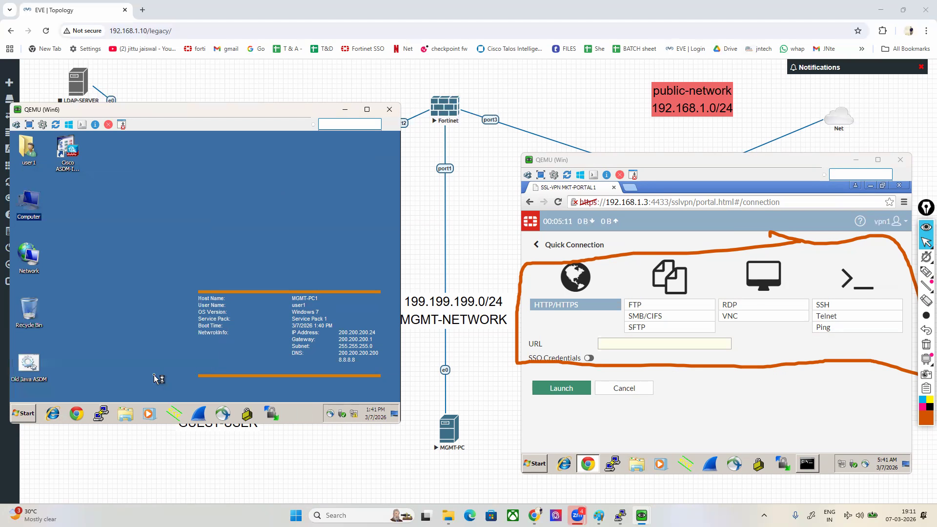
left_click(205, 322)
key("t")
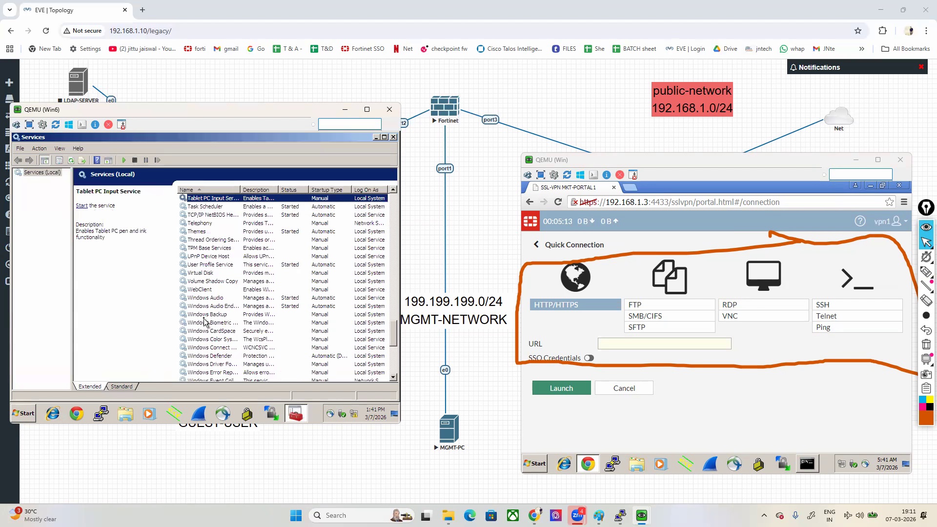
Step: Switch Win6's Control Panel to Category view and open the Windows Features dialog from Programs
left_click(30, 414)
left_click(171, 309)
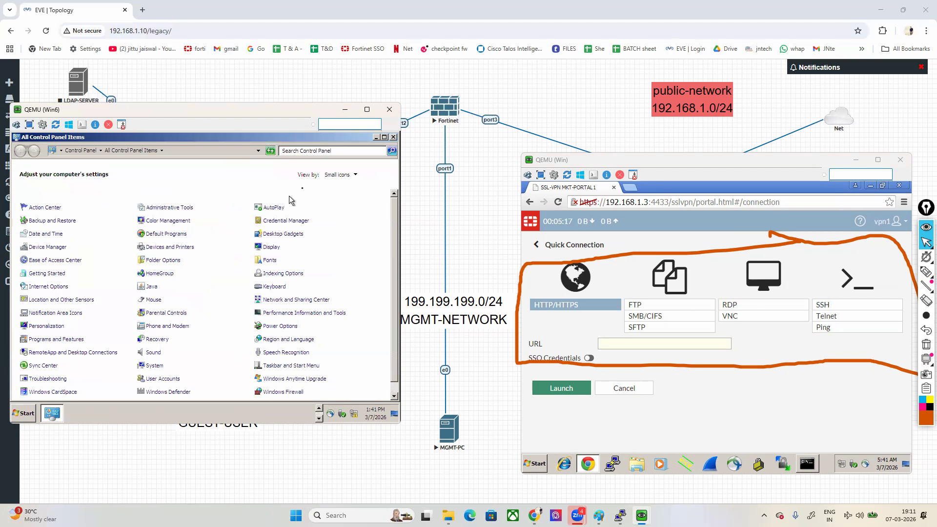
left_click(343, 176)
left_click(337, 187)
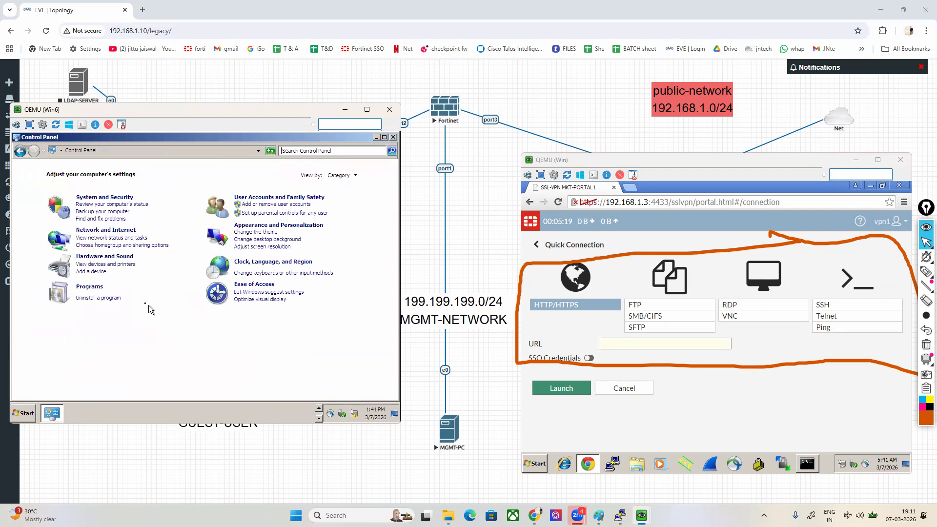
left_click(102, 288)
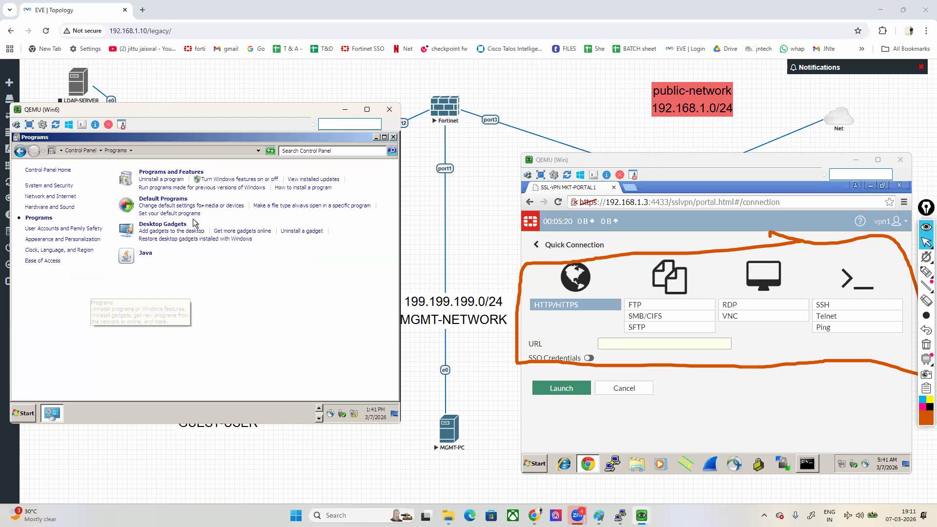
left_click(227, 180)
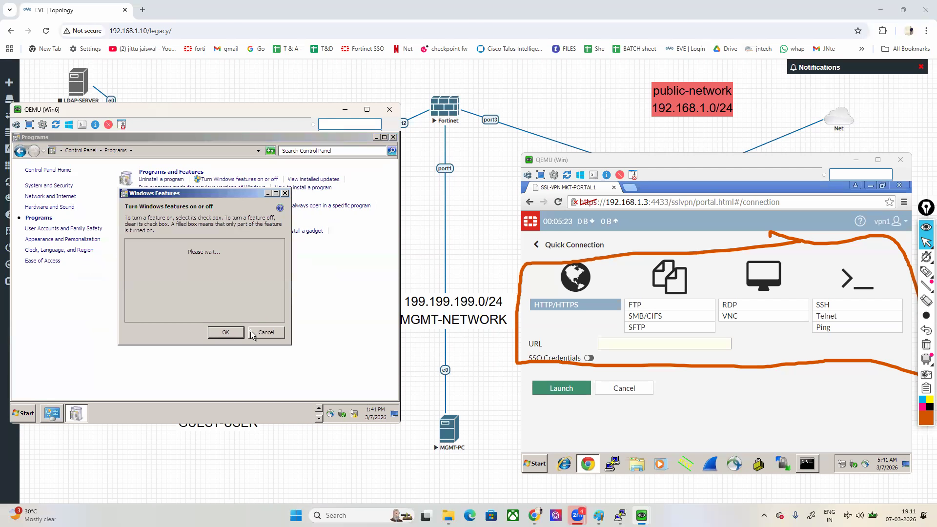
Step: Enable the Telnet Client and Telnet Server features on Win6, and close the Programs window
scroll(184, 282, "down", 2)
scroll(184, 285, "down", 2)
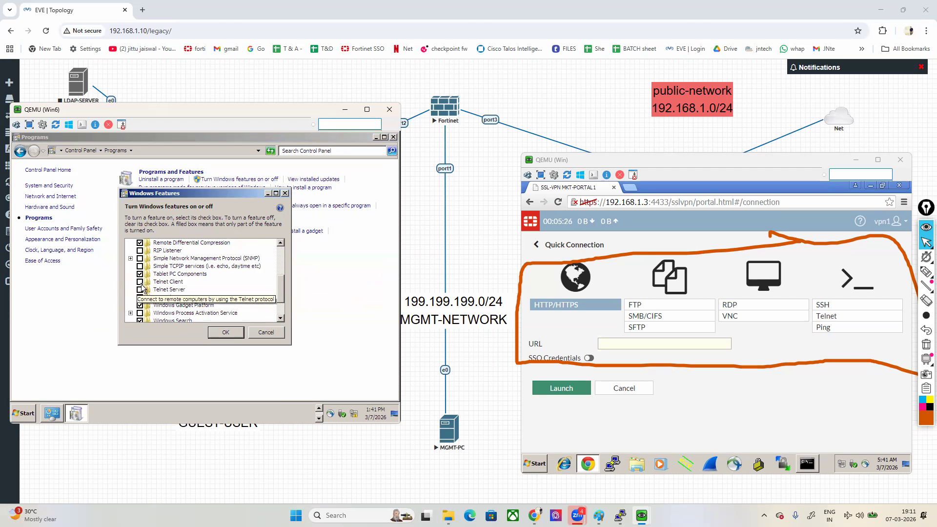
left_click(139, 282)
left_click(139, 290)
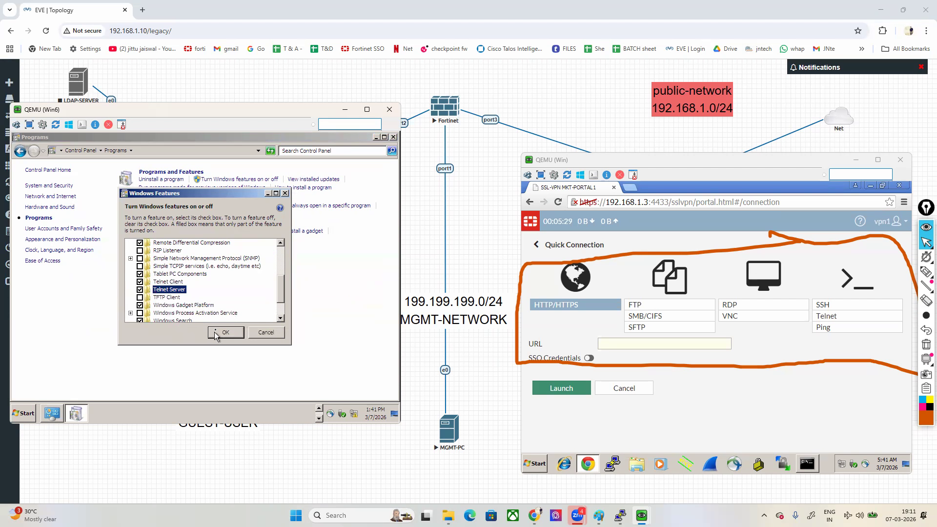
left_click(220, 333)
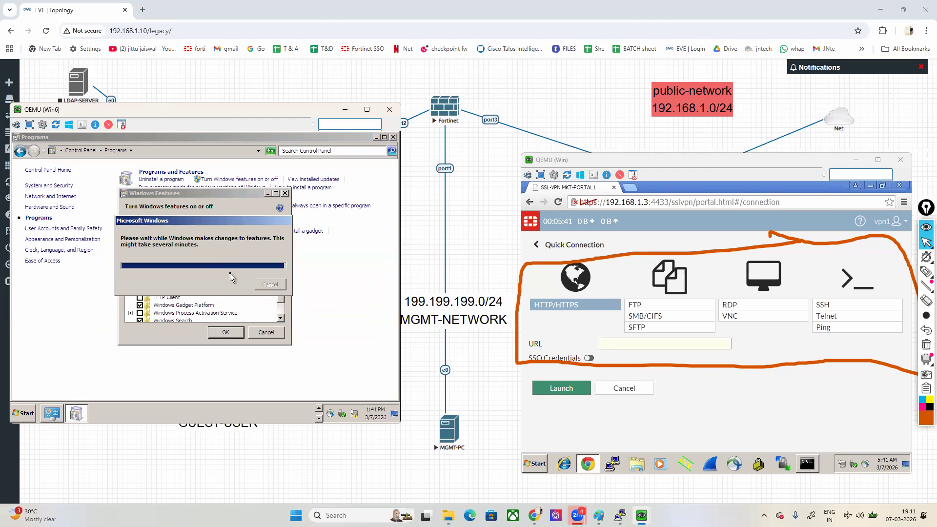
left_click(393, 137)
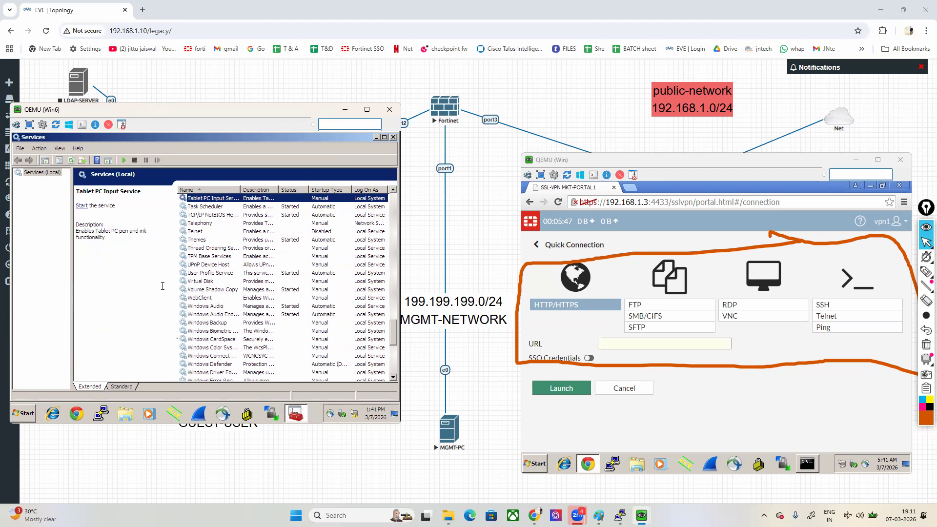
Step: Set the Telnet service's startup type to Automatic, start the service and close the Services console
right_click(199, 231)
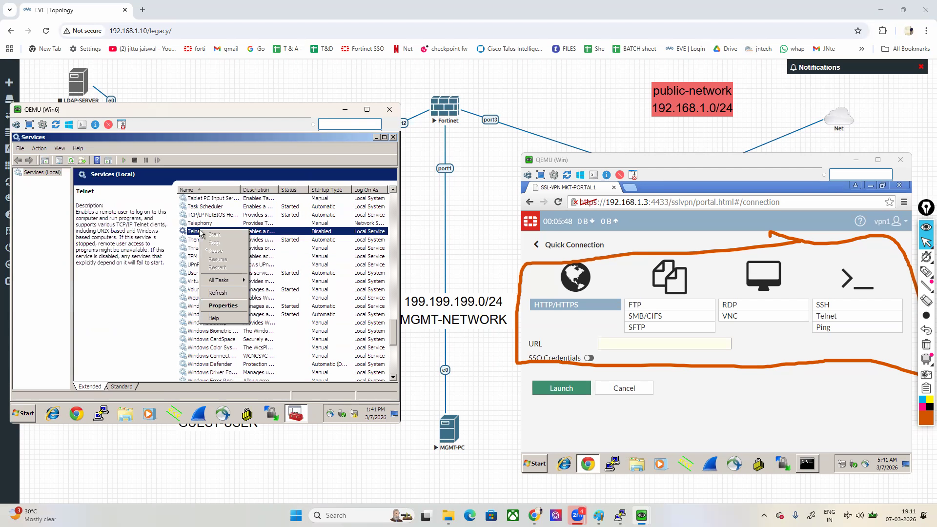
left_click(220, 309)
left_click(215, 260)
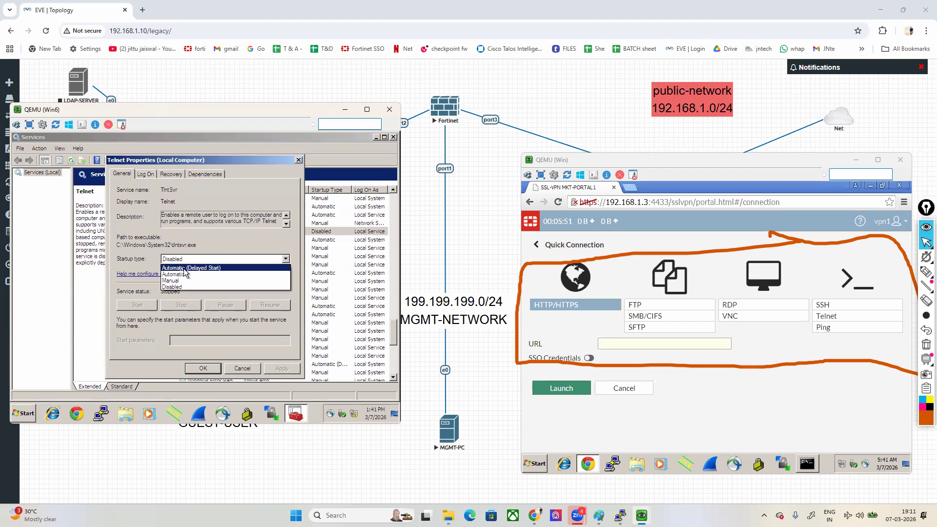
left_click(173, 275)
left_click(273, 368)
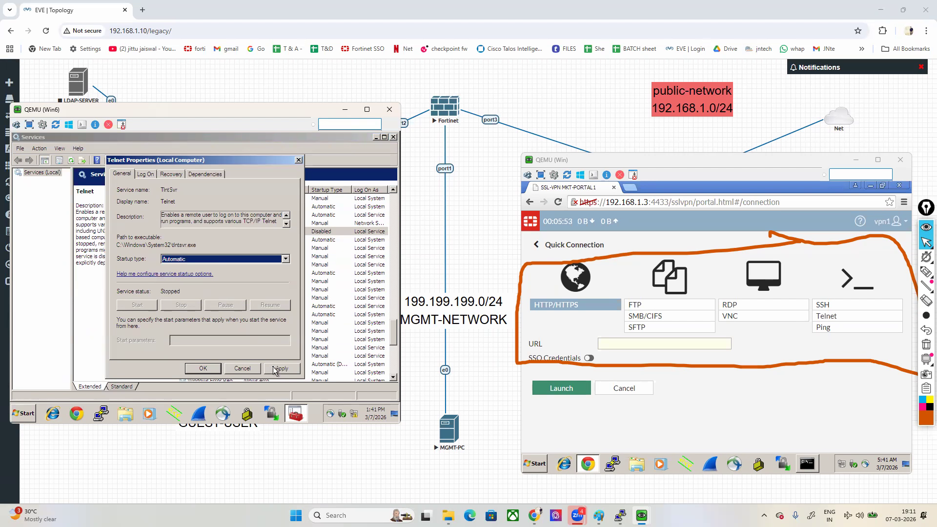
left_click(137, 305)
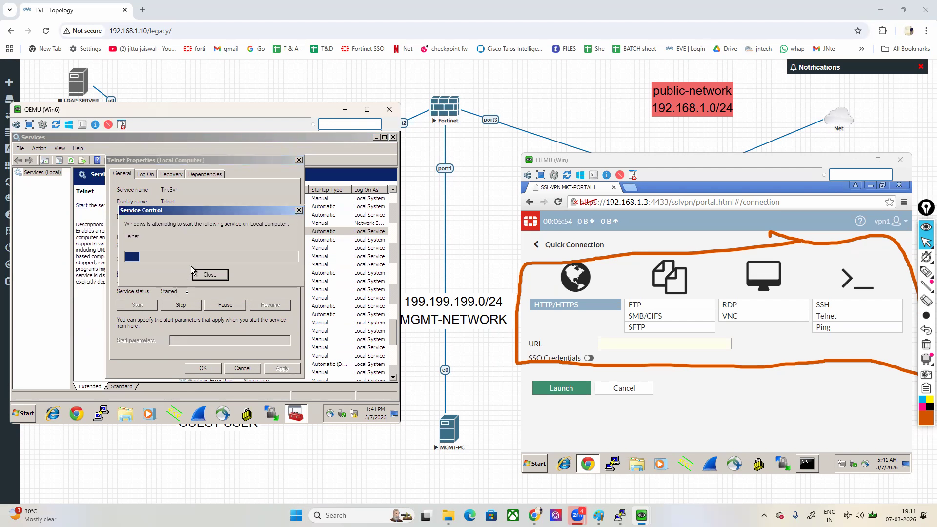
left_click(204, 368)
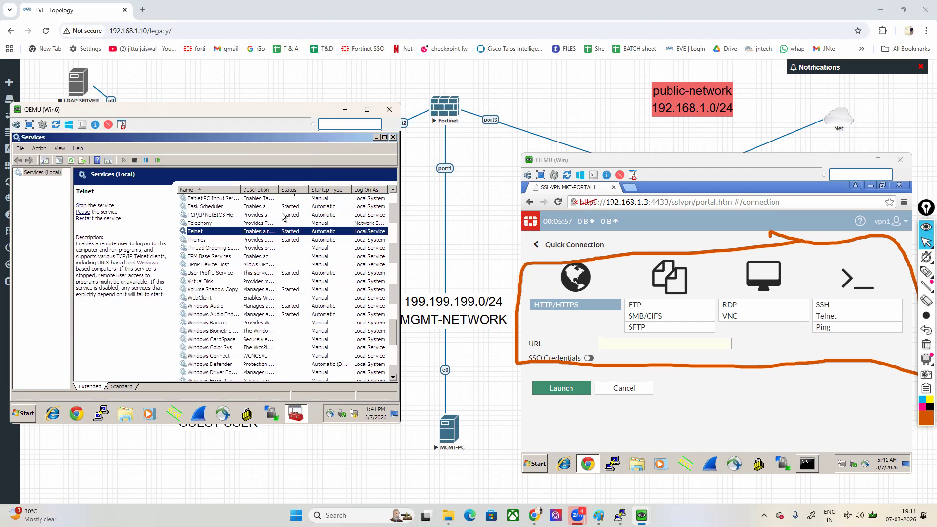
left_click(394, 138)
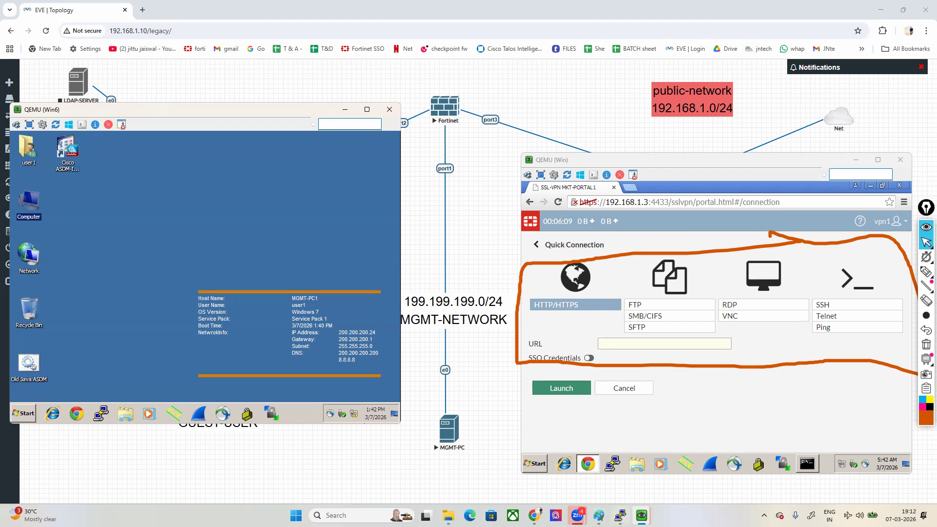
Step: Clear the pen markings around the Quick Connection types and reselect the annotation pen, erasing its stray mark
left_click(926, 344)
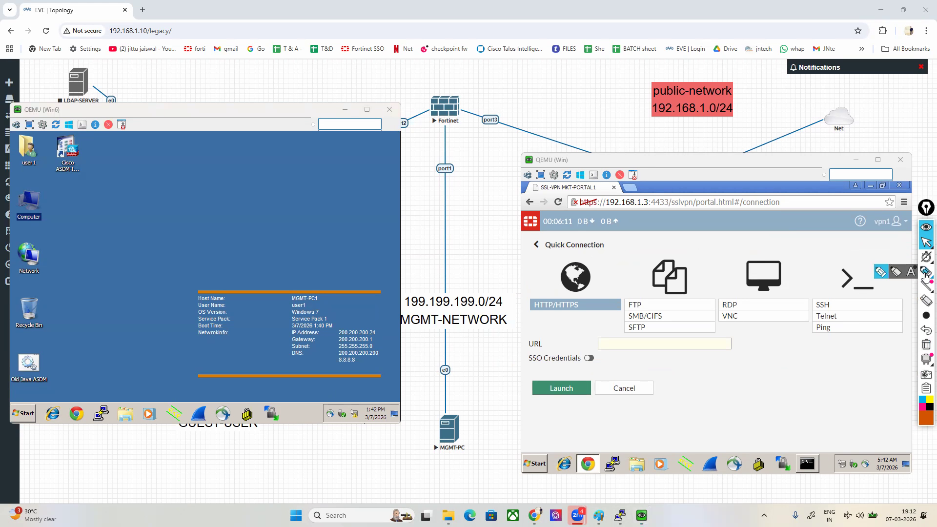
left_click(927, 272)
mouse_move(857, 250)
left_mouse_down()
mouse_move(525, 254)
mouse_move(632, 404)
mouse_move(886, 383)
mouse_move(856, 251)
left_mouse_up()
left_click(926, 343)
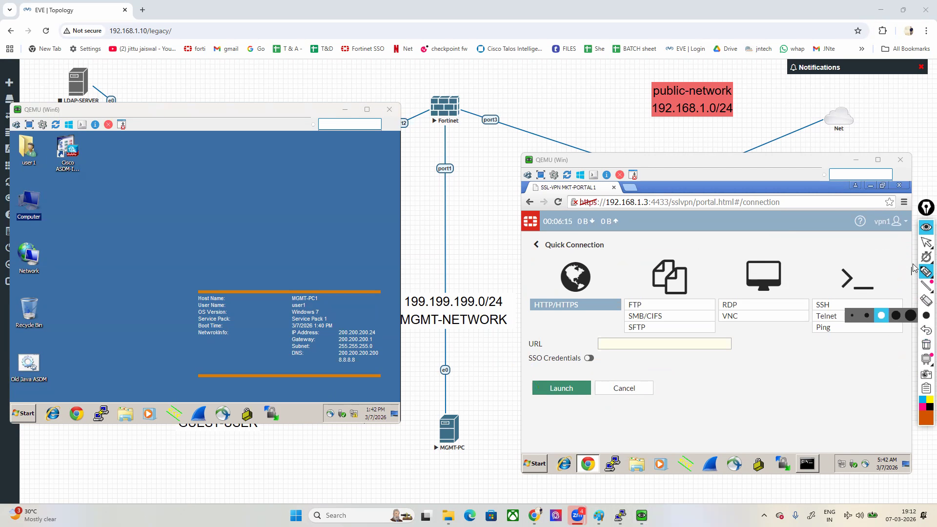
Step: Launch a Telnet quick connection to Win6 at 200.200.200.24 from the SSL VPN portal, and shift the Win console window slightly
left_click(926, 241)
left_click(823, 316)
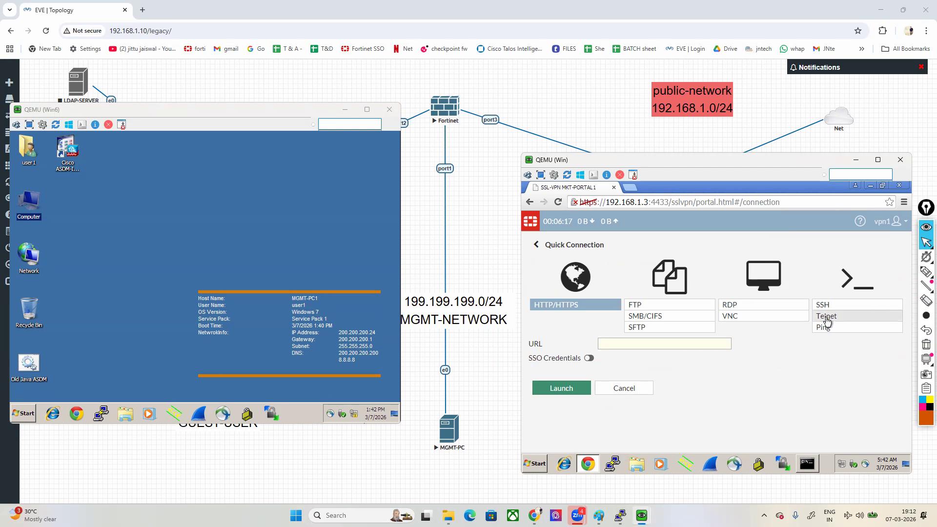
left_click(596, 343)
type("200.200.200.24")
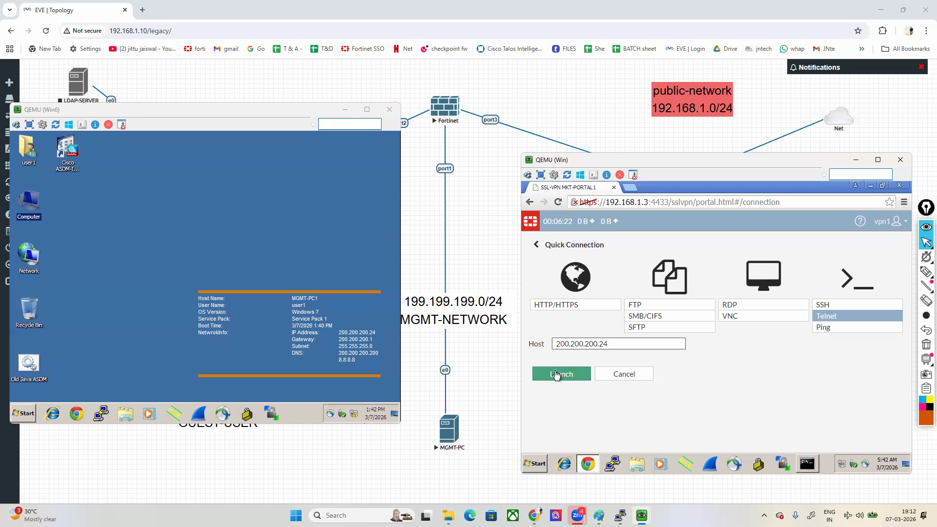
left_click(560, 373)
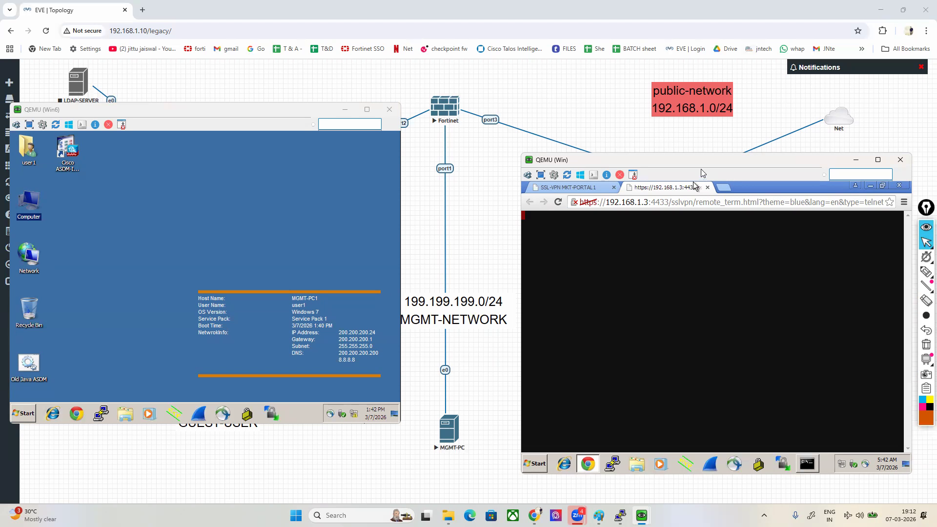
left_click_drag(708, 165, 695, 188)
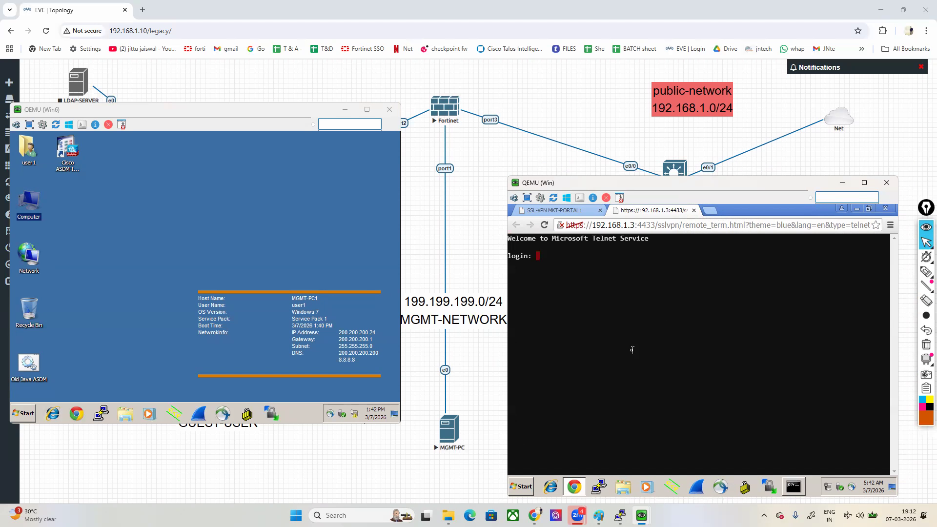
Step: Log in to the Telnet session as user1 with the account password, and enter a few blank lines at the command prompt
type("user1")
key("Return")
key("Return")
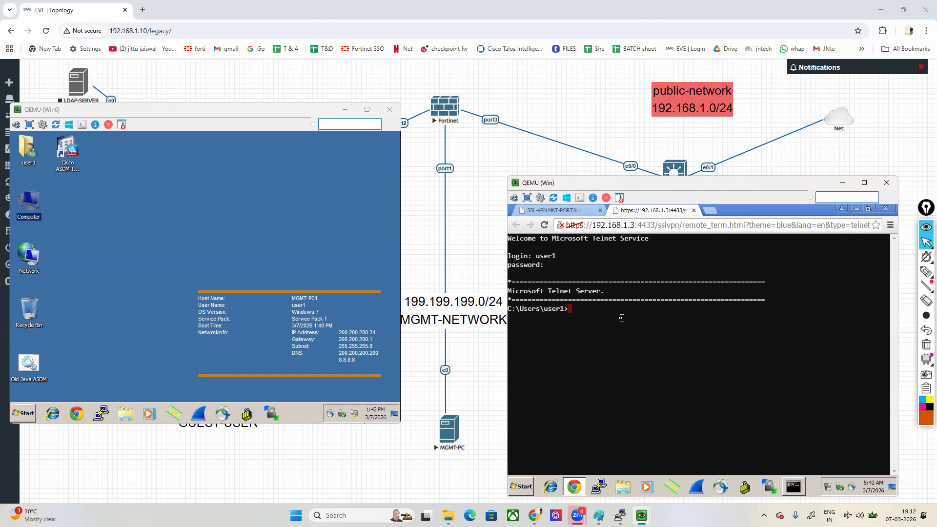
key("Return")
key("Return")
key("Return")
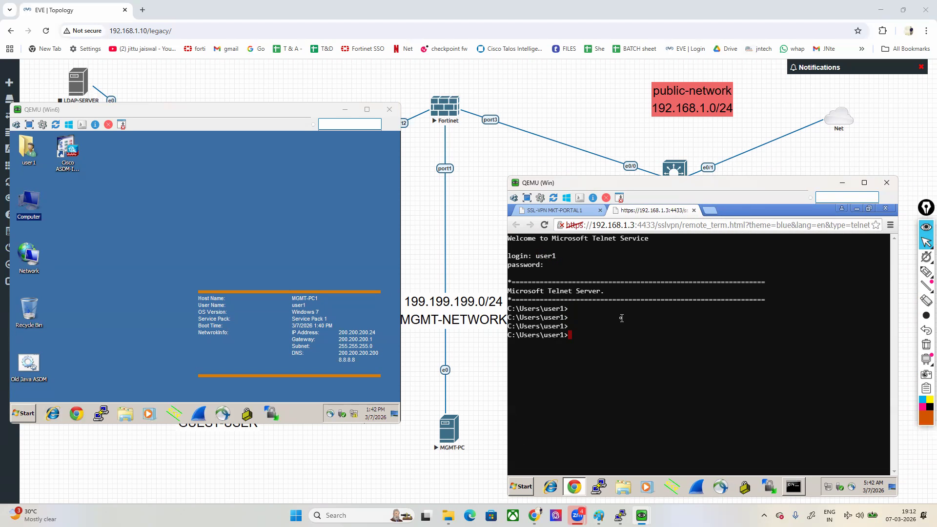
Step: In the Telnet session, change to the Desktop directory and create a folder named sslvpn1
type("cd Desktop")
key("Return")
type("mkdir")
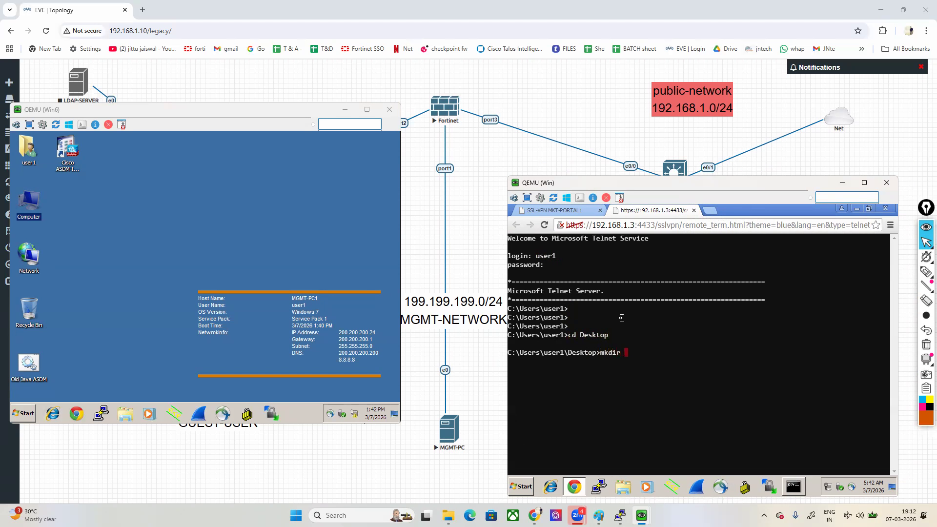
type(" sslvpn1")
key("Return")
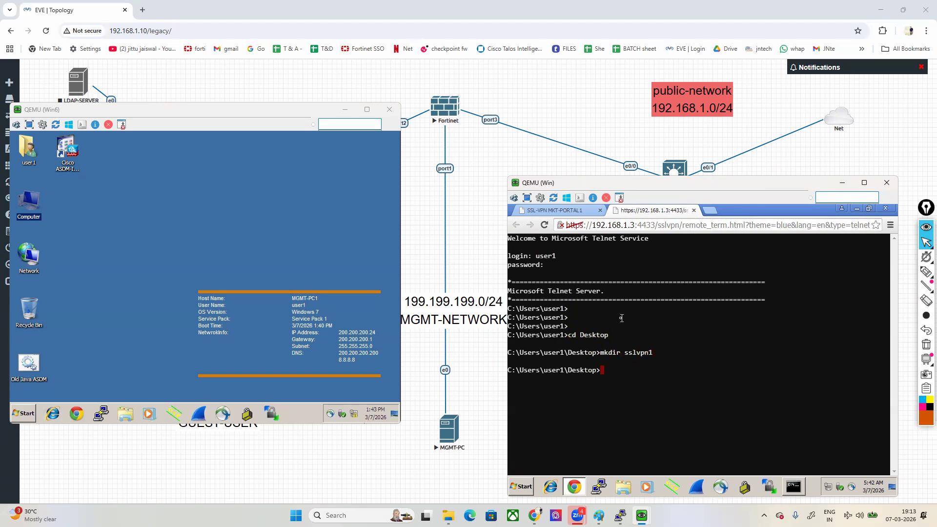
Step: Move the sslvpn1 folder icon into the open area of Win6's desktop, and show the host computer's desktop
left_click_drag(72, 195, 193, 196)
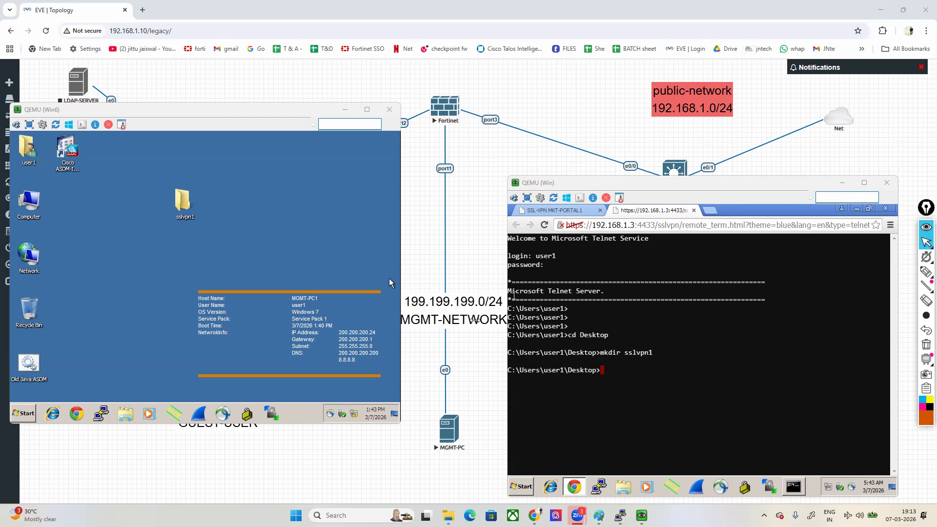
key("super+d")
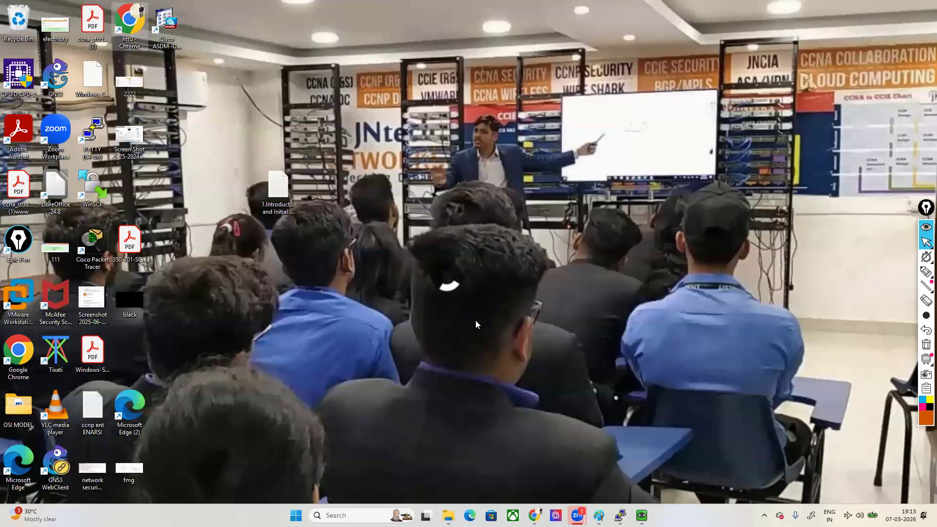